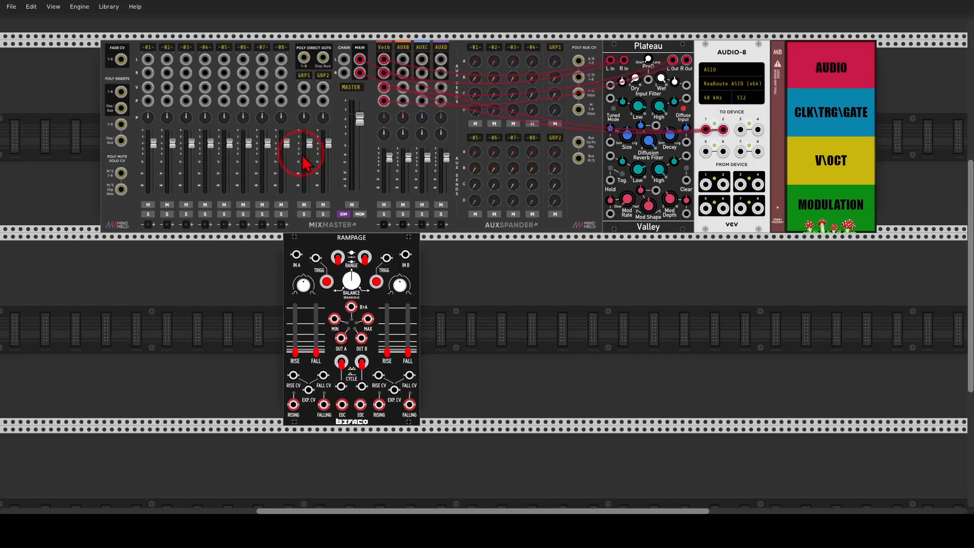
pyautogui.moveTo(328, 56)
pyautogui.mouseDown()
pyautogui.moveTo(285, 32)
pyautogui.moveTo(341, 140)
pyautogui.moveTo(331, 53)
pyautogui.mouseUp()
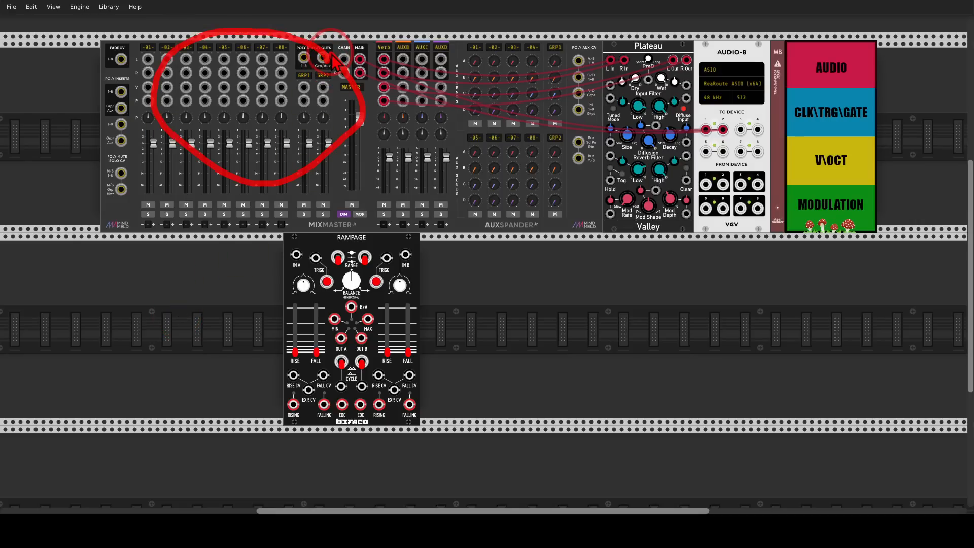
pyautogui.moveTo(659, 36)
pyautogui.mouseDown()
pyautogui.moveTo(618, 35)
pyautogui.moveTo(663, 34)
pyautogui.mouseUp()
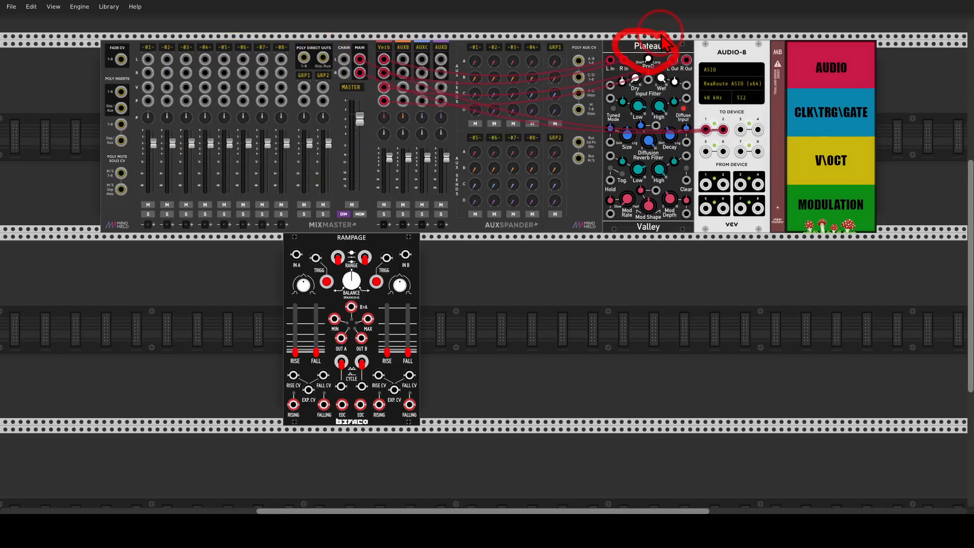
pyautogui.moveTo(790, 37); pyautogui.dragTo(794, 61)
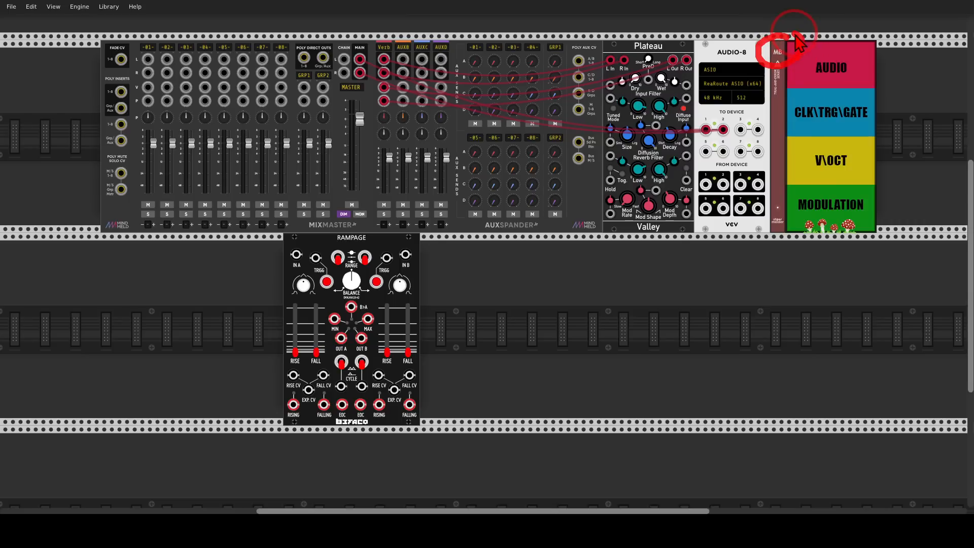
pyautogui.rightClick(593, 298)
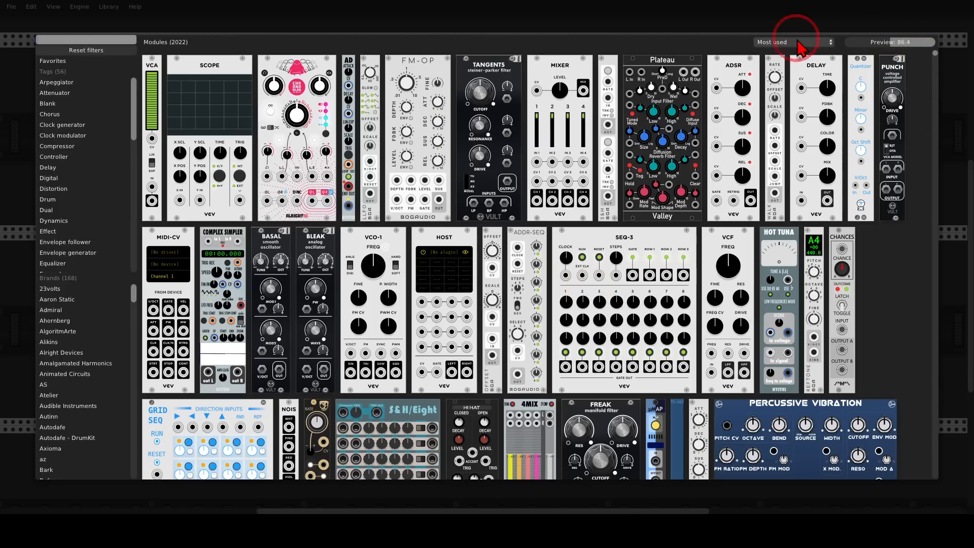
pyautogui.moveTo(791, 23); pyautogui.dragTo(812, 64)
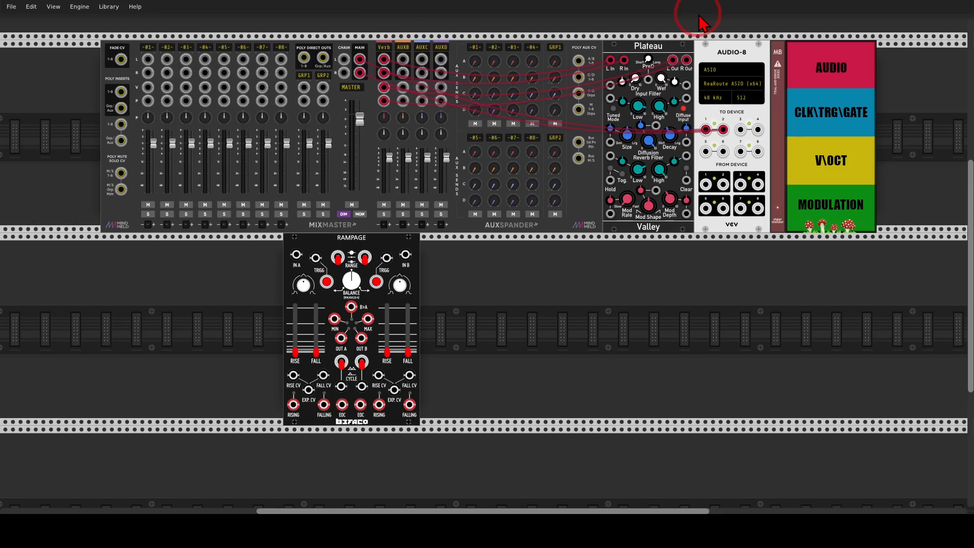
pyautogui.click(703, 21)
pyautogui.moveTo(883, 38)
pyautogui.mouseDown()
pyautogui.moveTo(863, 35)
pyautogui.moveTo(816, 265)
pyautogui.moveTo(875, 66)
pyautogui.mouseUp()
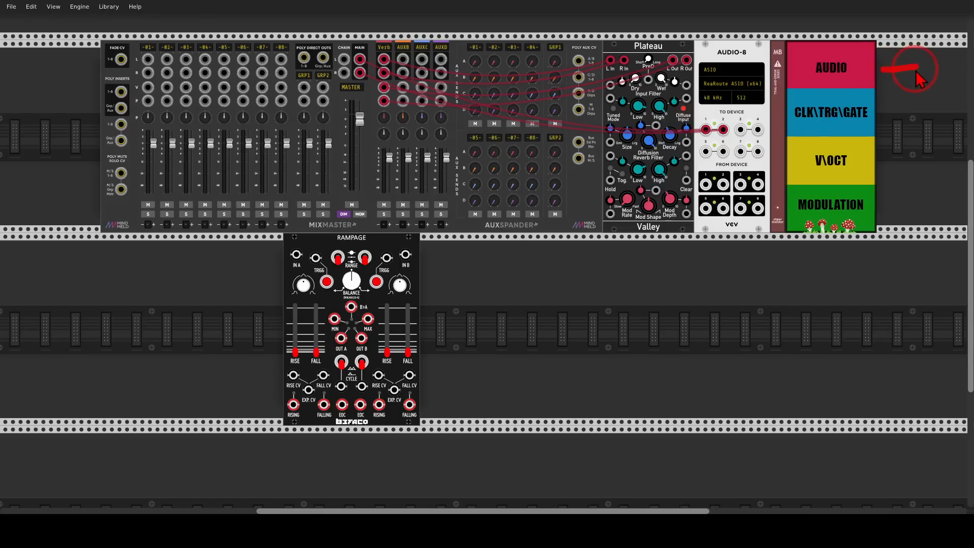
pyautogui.moveTo(886, 110); pyautogui.dragTo(915, 111)
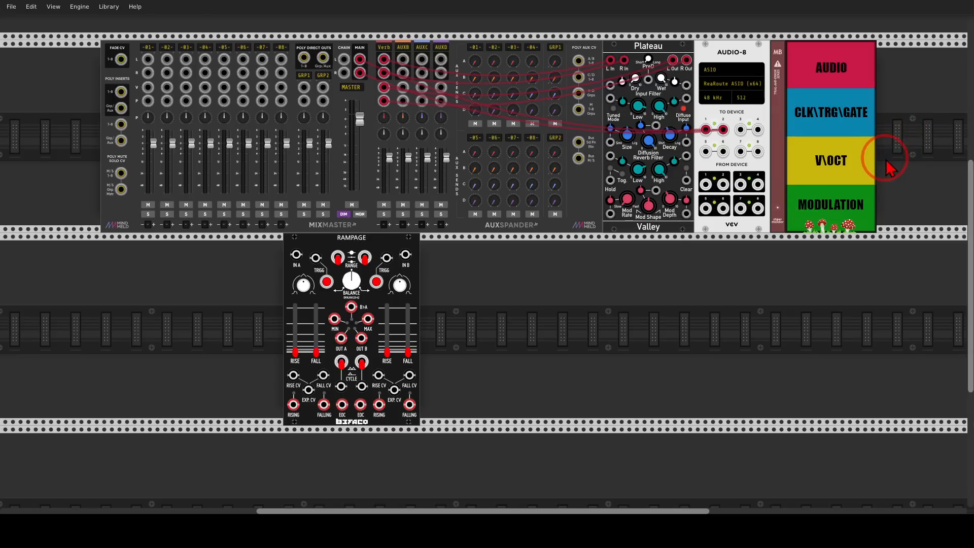
pyautogui.moveTo(885, 159); pyautogui.dragTo(919, 160)
pyautogui.moveTo(883, 207); pyautogui.dragTo(918, 209)
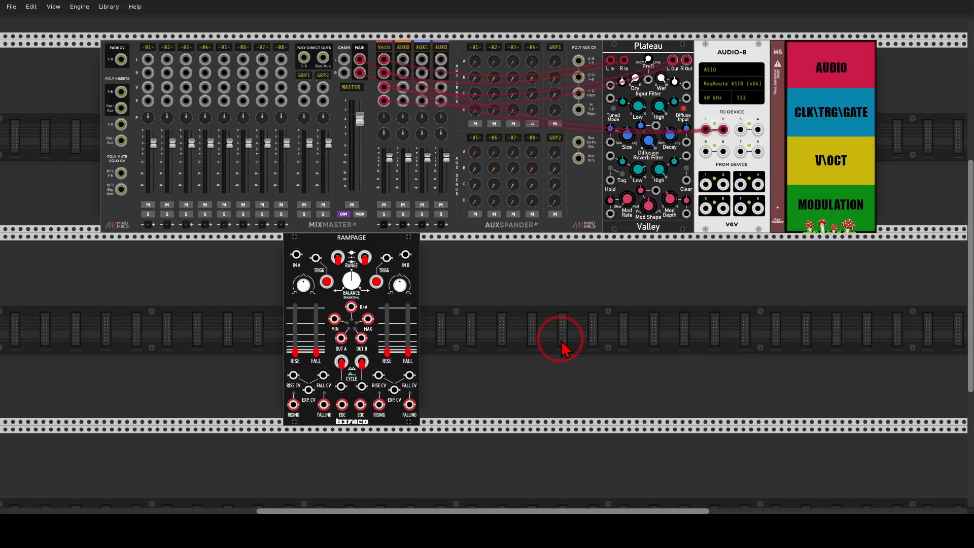
# Switch on cycle mode for the first channel of the Rampage module
pyautogui.moveTo(539, 338); pyautogui.dragTo(707, 266)
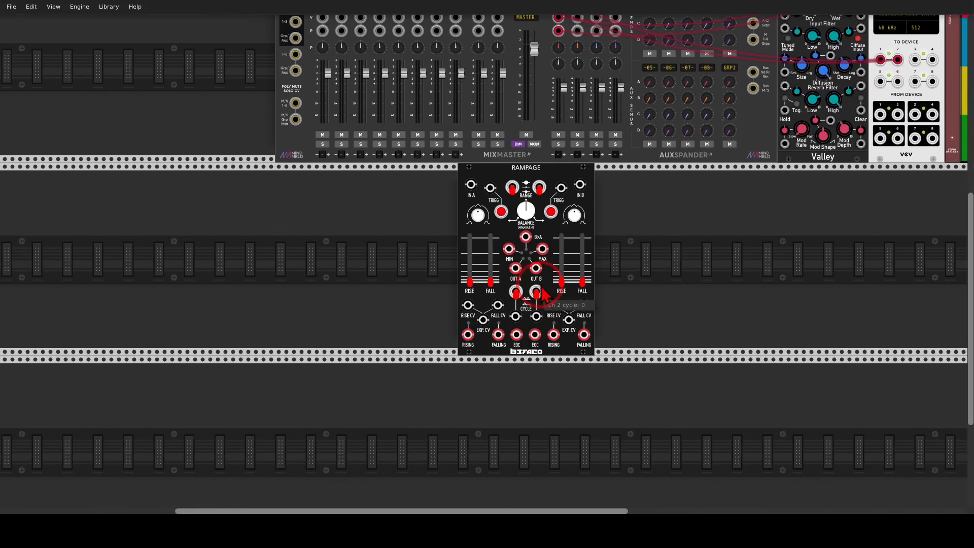
pyautogui.scroll(5, 564, 288)
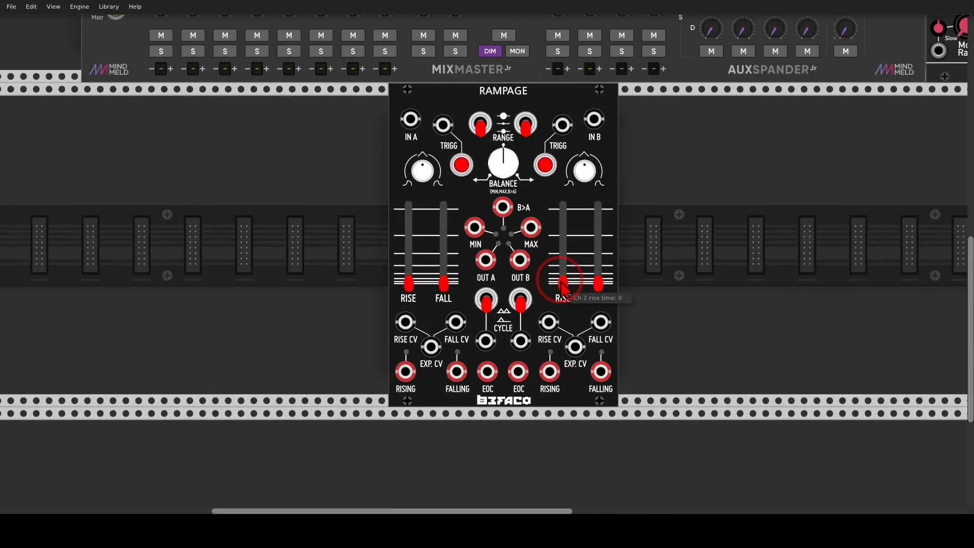
pyautogui.moveTo(460, 191)
pyautogui.mouseDown()
pyautogui.moveTo(422, 340)
pyautogui.moveTo(451, 196)
pyautogui.mouseUp()
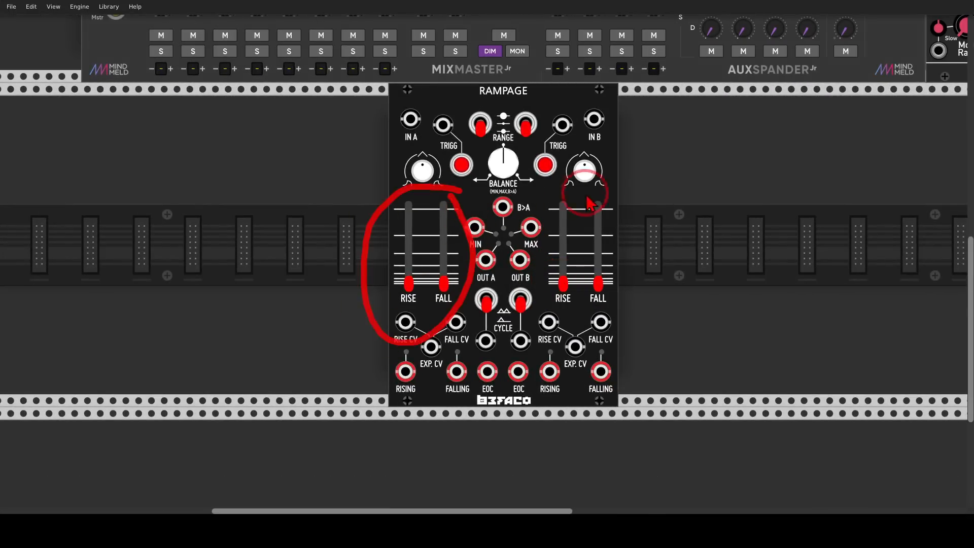
pyautogui.moveTo(606, 184)
pyautogui.mouseDown()
pyautogui.moveTo(664, 252)
pyautogui.moveTo(596, 192)
pyautogui.mouseUp()
pyautogui.press('Escape')
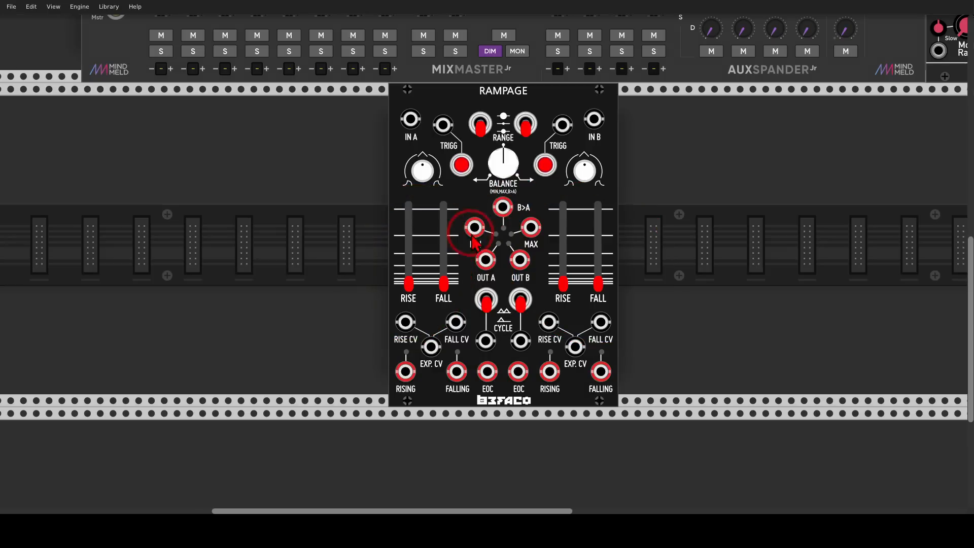
pyautogui.click(487, 304)
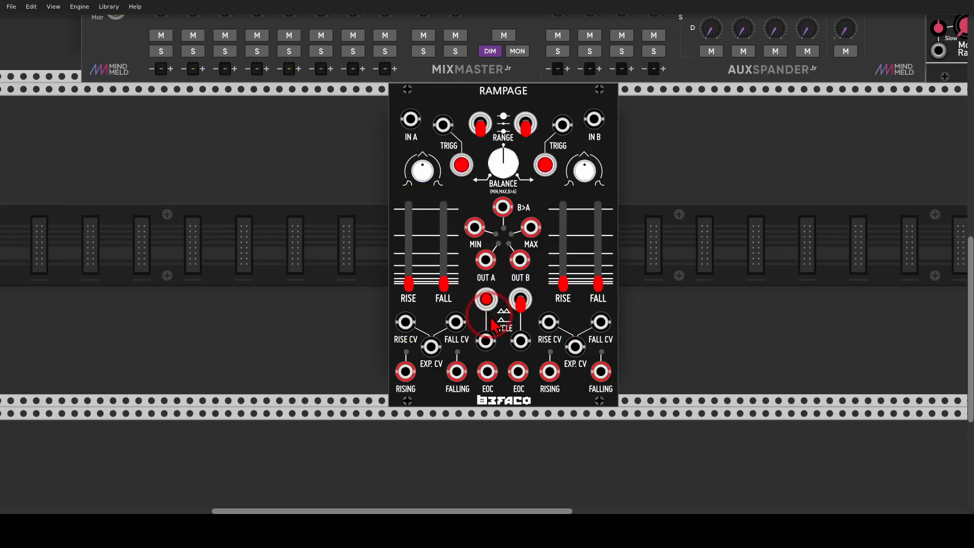
pyautogui.moveTo(475, 147)
pyautogui.mouseDown()
pyautogui.moveTo(446, 207)
pyautogui.moveTo(464, 147)
pyautogui.mouseUp()
pyautogui.press('Escape')
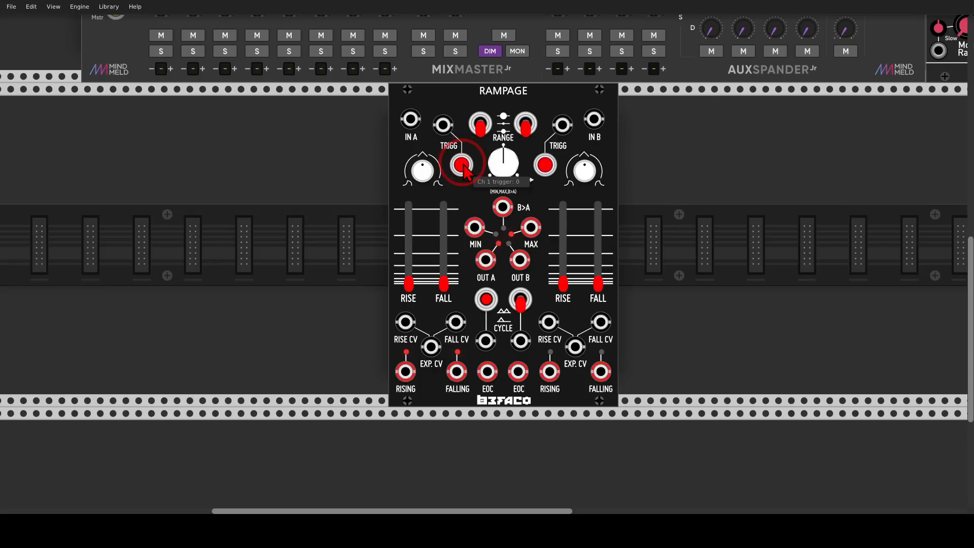
# Raise the first channel's rise and fall times on Rampage to just below mid-travel
pyautogui.moveTo(408, 283); pyautogui.dragTo(409, 248)
pyautogui.click(438, 285)
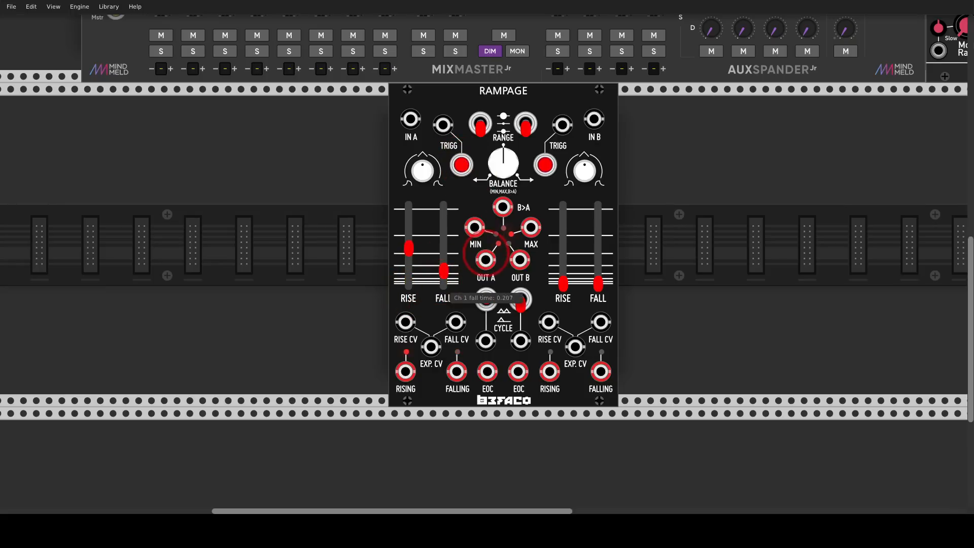
pyautogui.moveTo(440, 295); pyautogui.dragTo(442, 265)
pyautogui.click(497, 259)
pyautogui.click(504, 236)
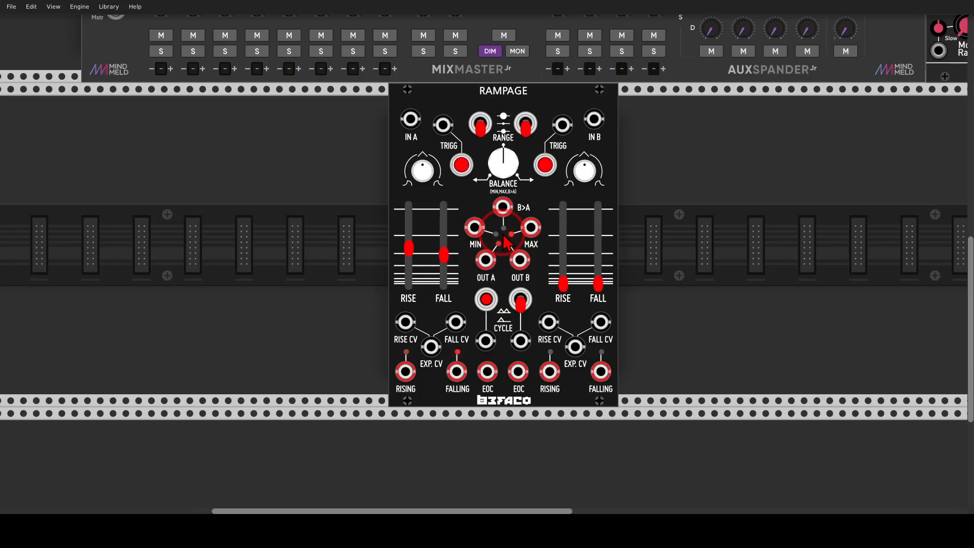
# Search the module library for "scope" and place the VCV Scope directly to the right of Rampage
pyautogui.rightClick(659, 192)
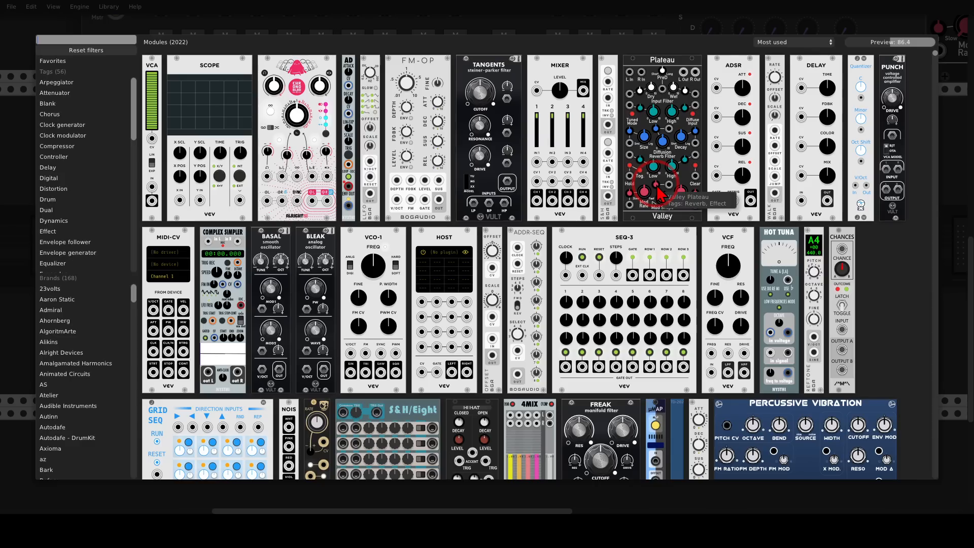
pyautogui.write('scope')
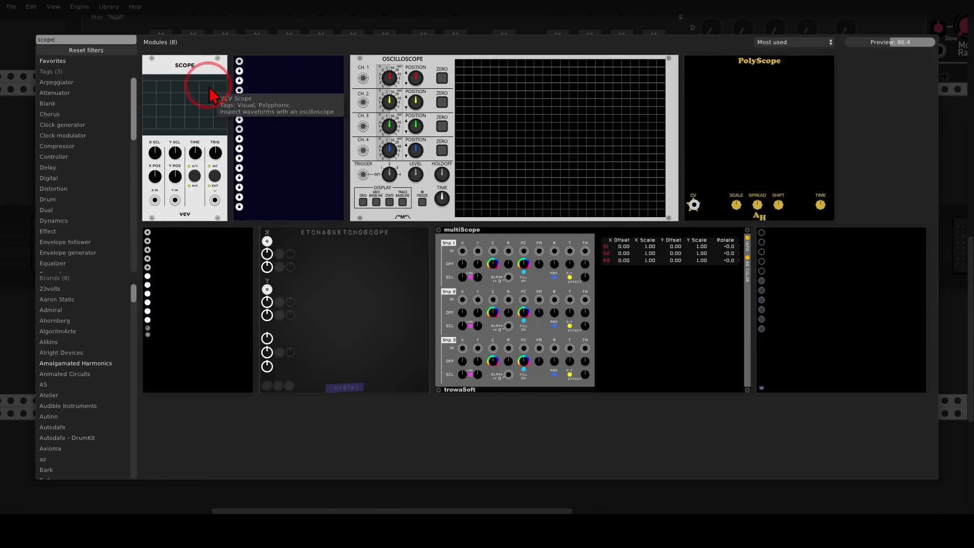
pyautogui.click(202, 91)
# Patch Rampage's Out A into the Scope's X In and adjust Time to display many cycles
pyautogui.moveTo(643, 366); pyautogui.dragTo(487, 261)
pyautogui.moveTo(724, 261); pyautogui.dragTo(738, 281)
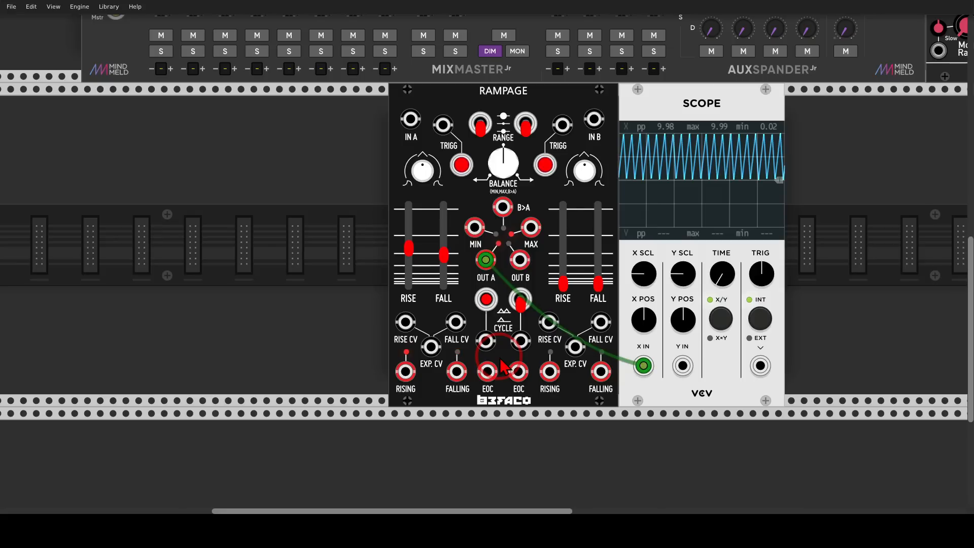
# Add a Bogaudio S&H module to the left of Rampage and patch Rampage's first EOC output into its upper Gate input
pyautogui.rightClick(354, 358)
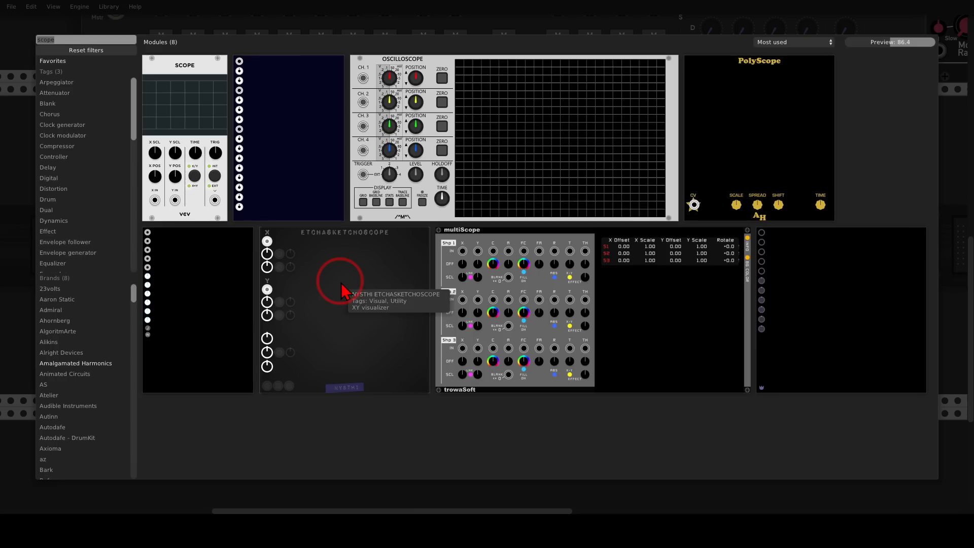
pyautogui.write('sam')
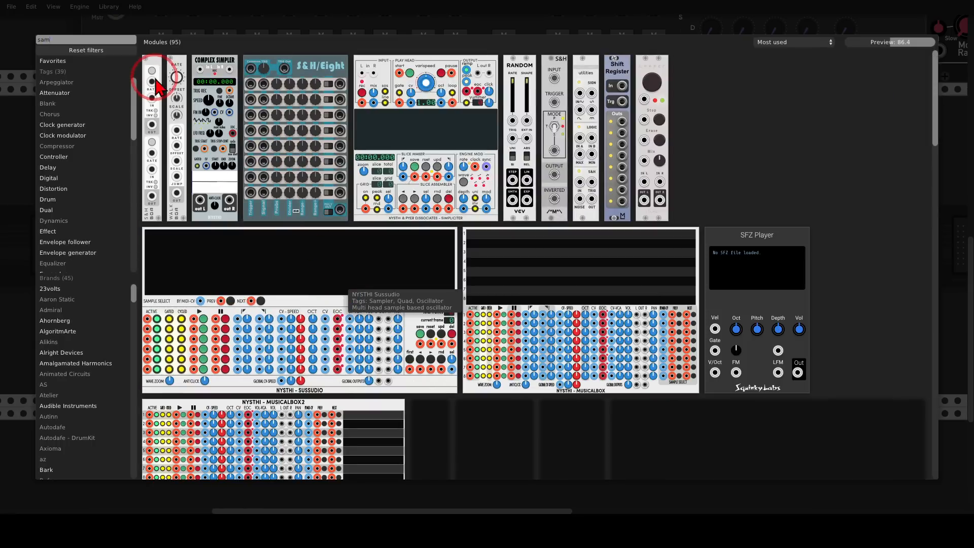
pyautogui.moveTo(153, 83); pyautogui.dragTo(227, 190)
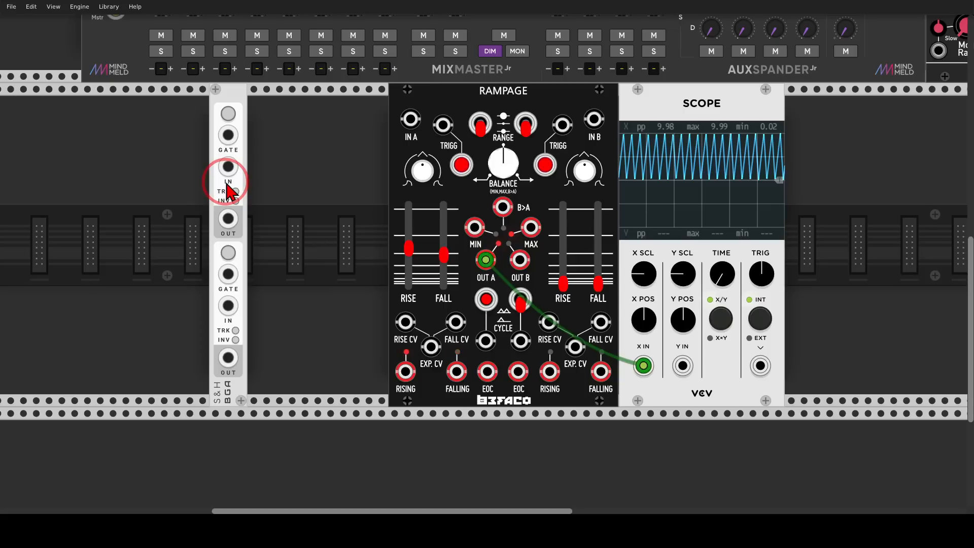
pyautogui.moveTo(249, 116)
pyautogui.mouseDown()
pyautogui.moveTo(235, 188)
pyautogui.moveTo(248, 111)
pyautogui.mouseUp()
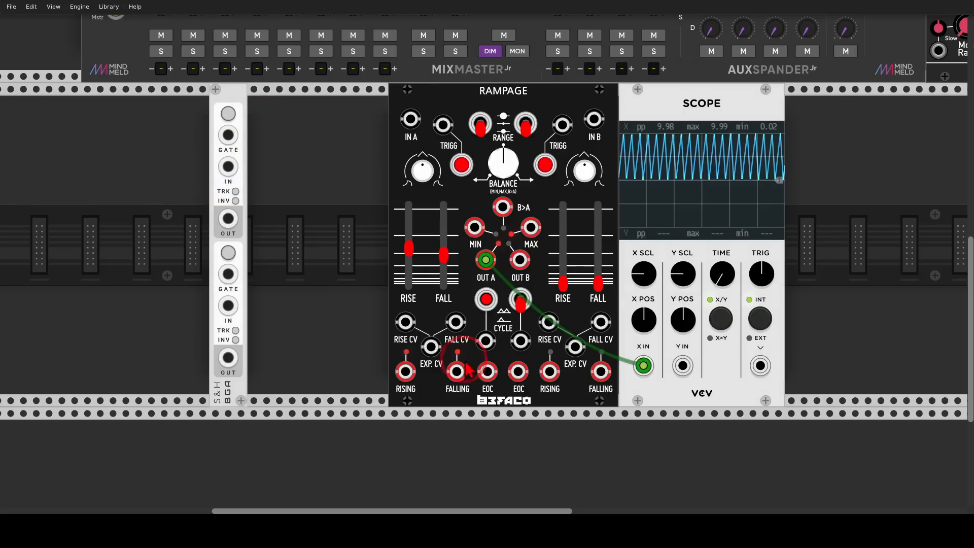
pyautogui.moveTo(487, 371)
pyautogui.mouseDown()
pyautogui.moveTo(311, 242)
pyautogui.moveTo(227, 135)
pyautogui.moveTo(174, 218)
pyautogui.moveTo(205, 252)
pyautogui.moveTo(193, 269)
pyautogui.mouseUp()
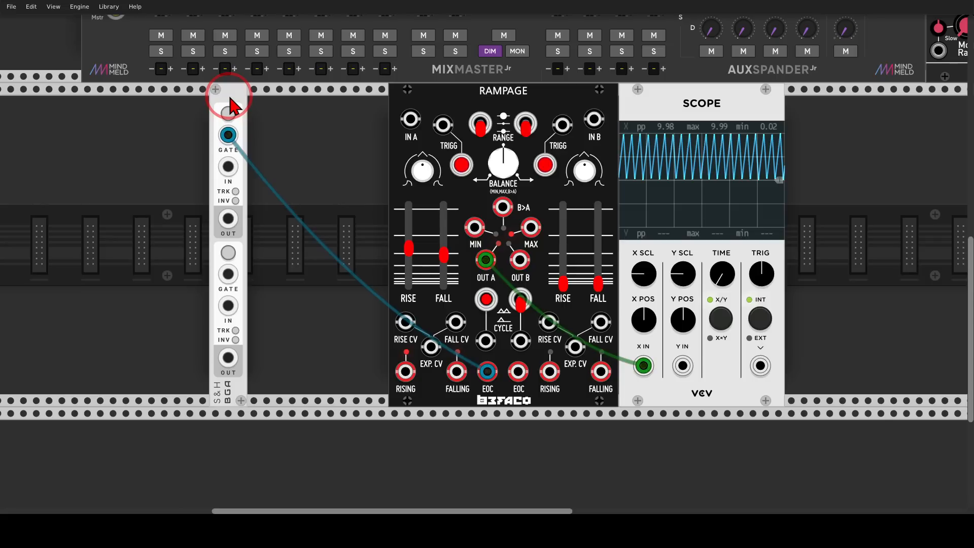
# Search the module library for "vca" and place a VCA-2 between the S&H module and Rampage
pyautogui.rightClick(318, 174)
pyautogui.write('vca')
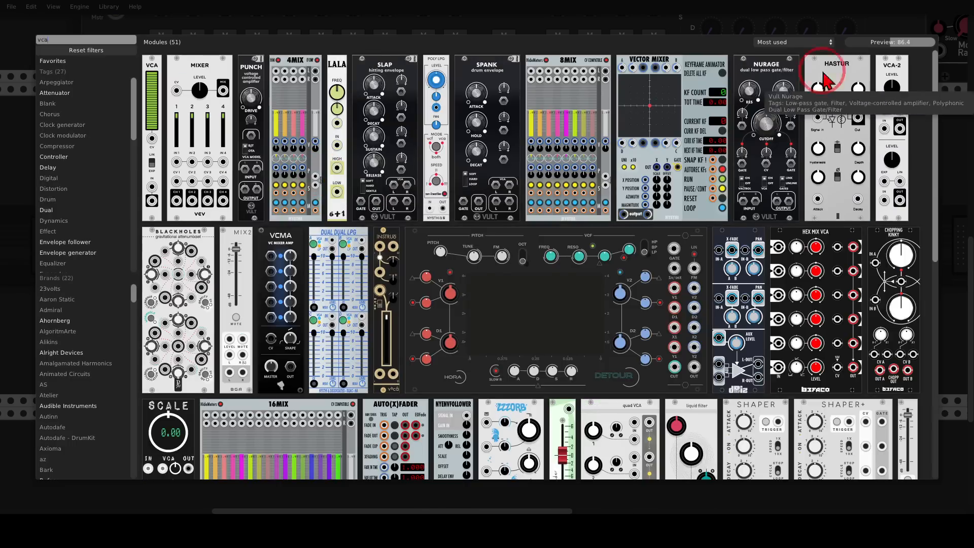
pyautogui.click(889, 64)
pyautogui.moveTo(820, 99); pyautogui.dragTo(345, 142)
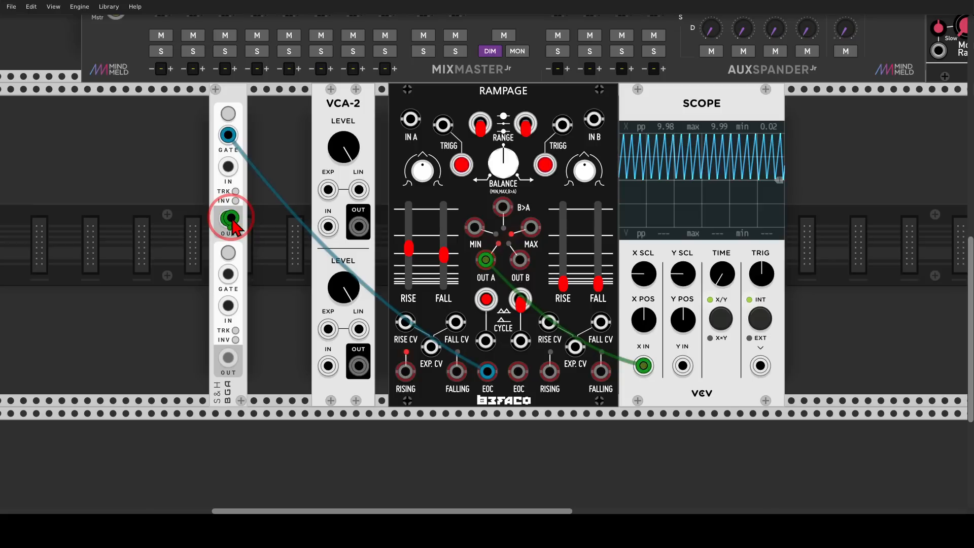
# Patch both S&H outputs into the matching VCA-2 inputs and lower both VCA levels to roughly a quarter
pyautogui.moveTo(230, 219); pyautogui.dragTo(320, 227)
pyautogui.moveTo(228, 358); pyautogui.dragTo(328, 363)
pyautogui.moveTo(343, 147); pyautogui.dragTo(340, 231)
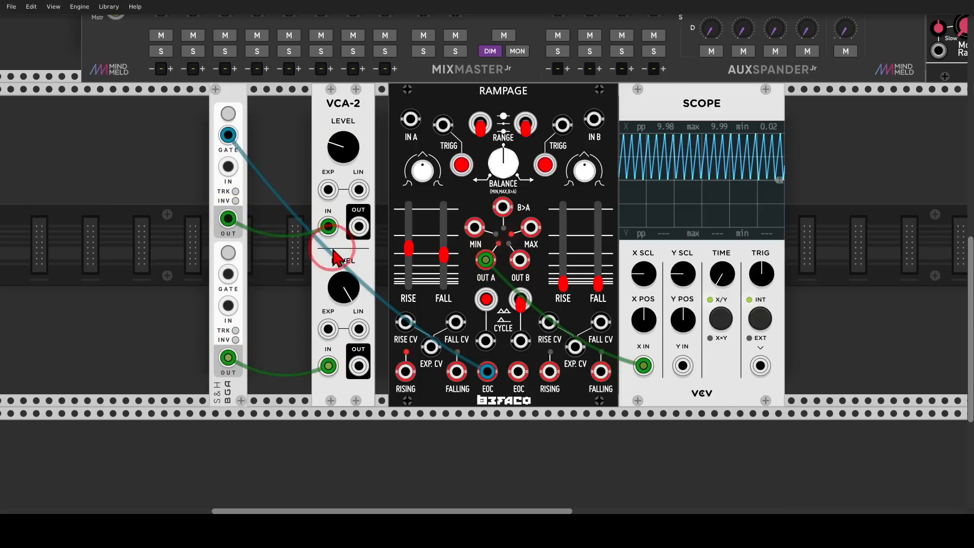
pyautogui.moveTo(343, 288); pyautogui.dragTo(344, 325)
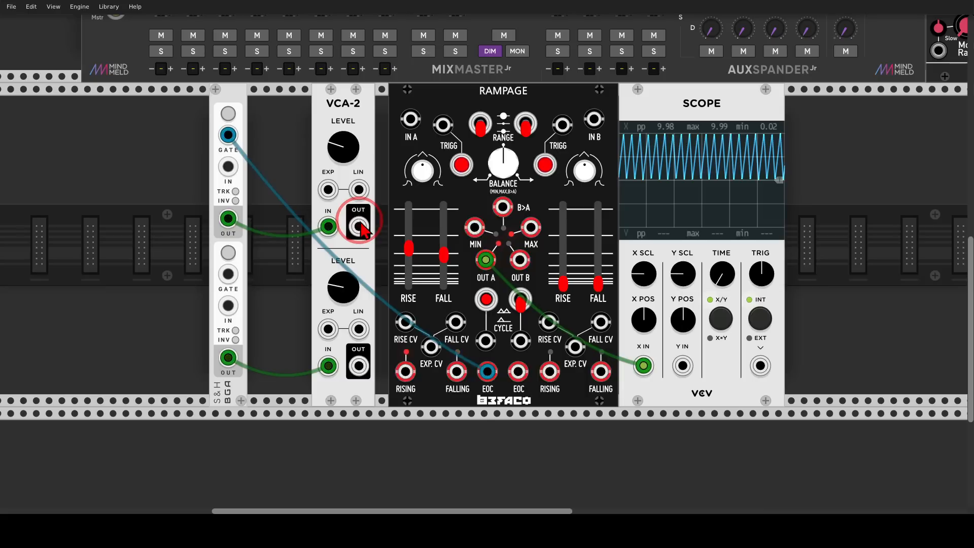
# Patch the upper VCA-2 output into Rampage's first Rise CV input and the lower output into its first Fall CV input
pyautogui.moveTo(361, 229); pyautogui.dragTo(408, 322)
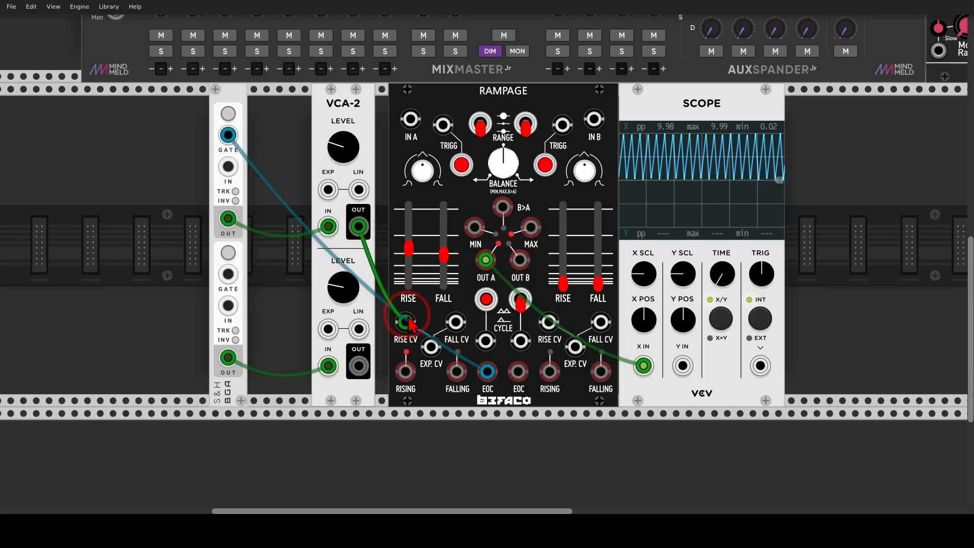
pyautogui.moveTo(408, 248)
pyautogui.mouseDown()
pyautogui.moveTo(407, 238)
pyautogui.moveTo(420, 255)
pyautogui.mouseUp()
pyautogui.press('shift+super+F11')
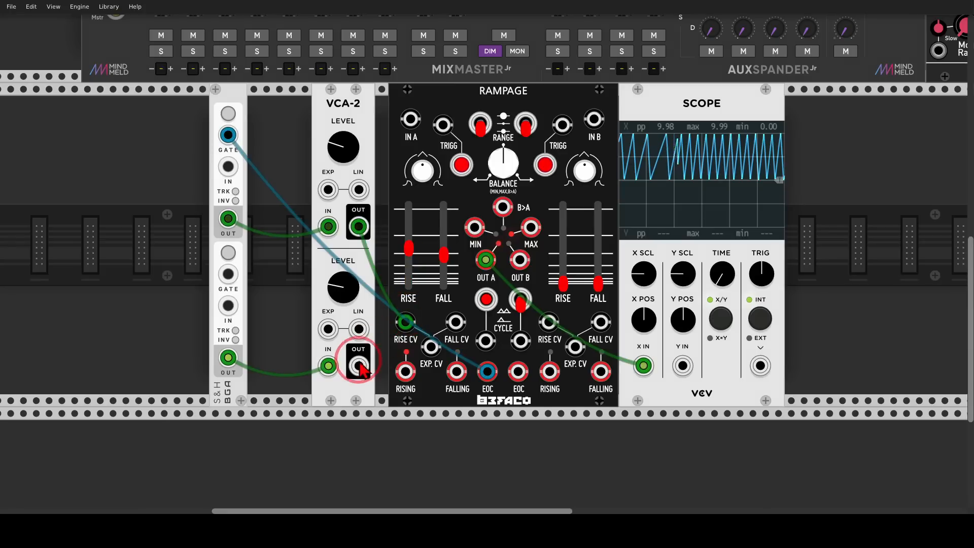
pyautogui.moveTo(362, 369); pyautogui.dragTo(453, 323)
pyautogui.moveTo(441, 204)
pyautogui.mouseDown()
pyautogui.moveTo(443, 240)
pyautogui.moveTo(460, 242)
pyautogui.mouseUp()
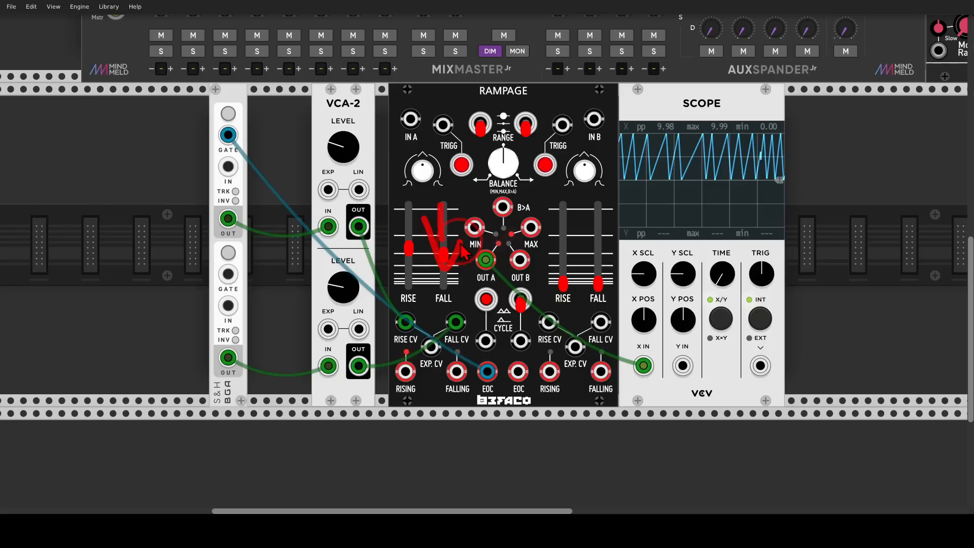
pyautogui.press('shift+super+F11')
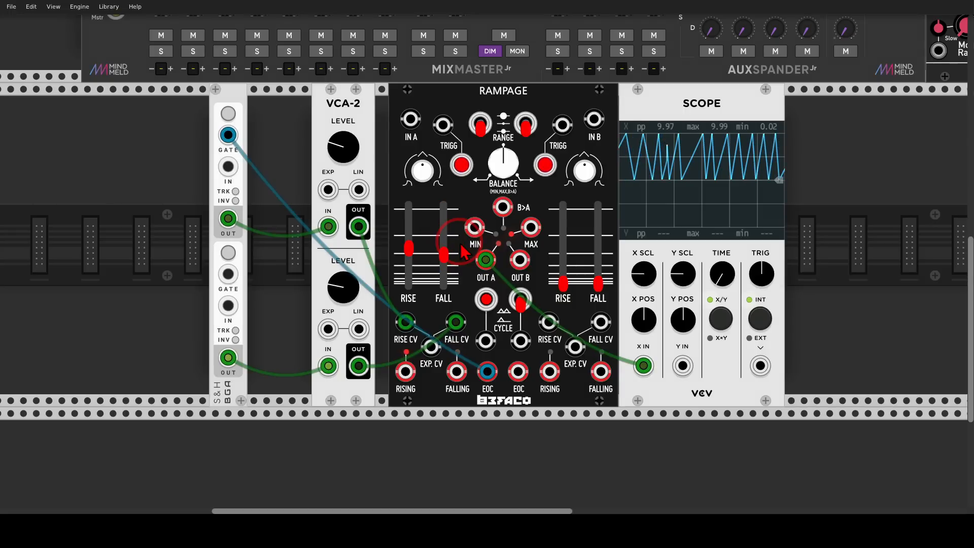
# Delete the Scope module and pack the S&H, VCA-2 and Rampage modules side by side without gaps
pyautogui.moveTo(773, 105)
pyautogui.mouseDown()
pyautogui.moveTo(609, 116)
pyautogui.moveTo(785, 152)
pyautogui.moveTo(775, 122)
pyautogui.mouseUp()
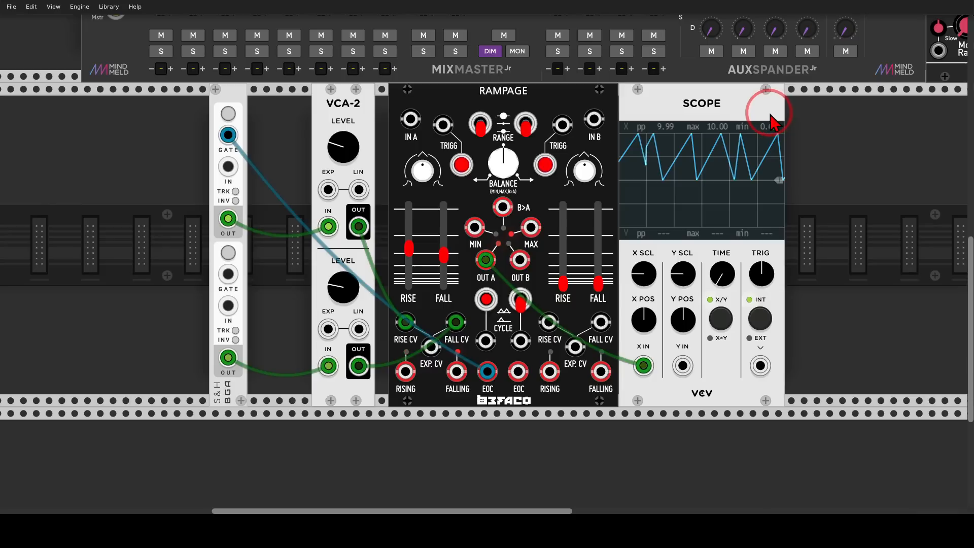
pyautogui.press('Delete')
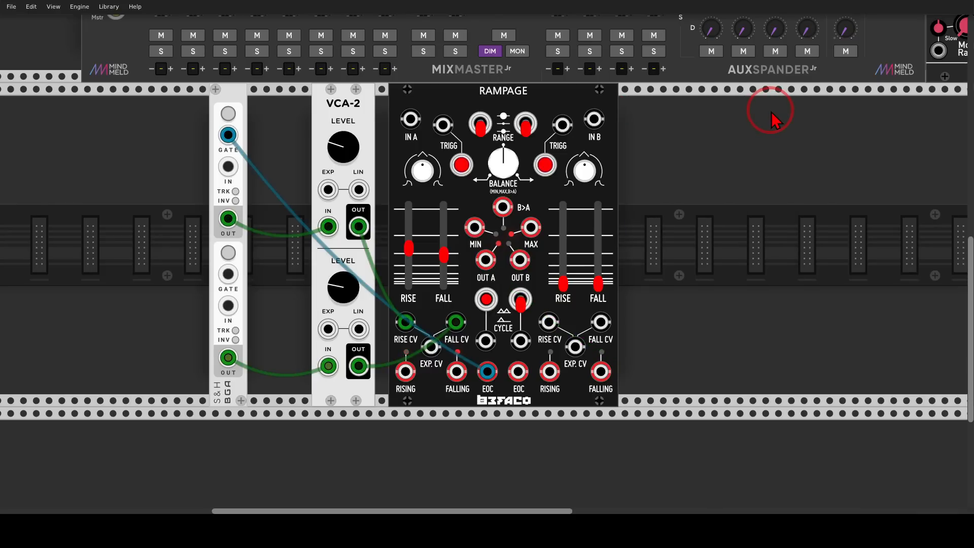
pyautogui.moveTo(587, 104); pyautogui.dragTo(382, 104)
pyautogui.moveTo(482, 162); pyautogui.dragTo(550, 153)
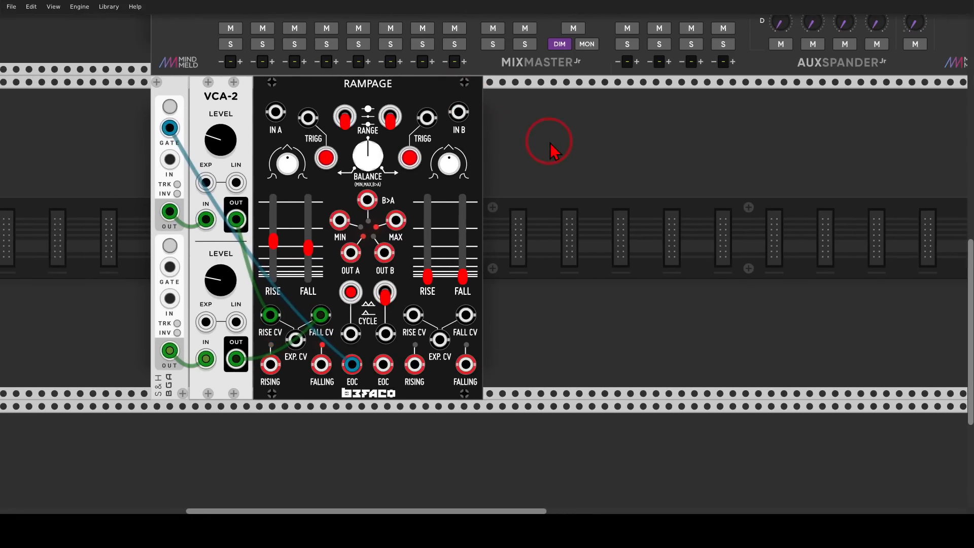
# Search the module library for "bas" and "vca", and place a Basal oscillator with a VCA beside it, leaving a gap after Rampage
pyautogui.rightClick(570, 170)
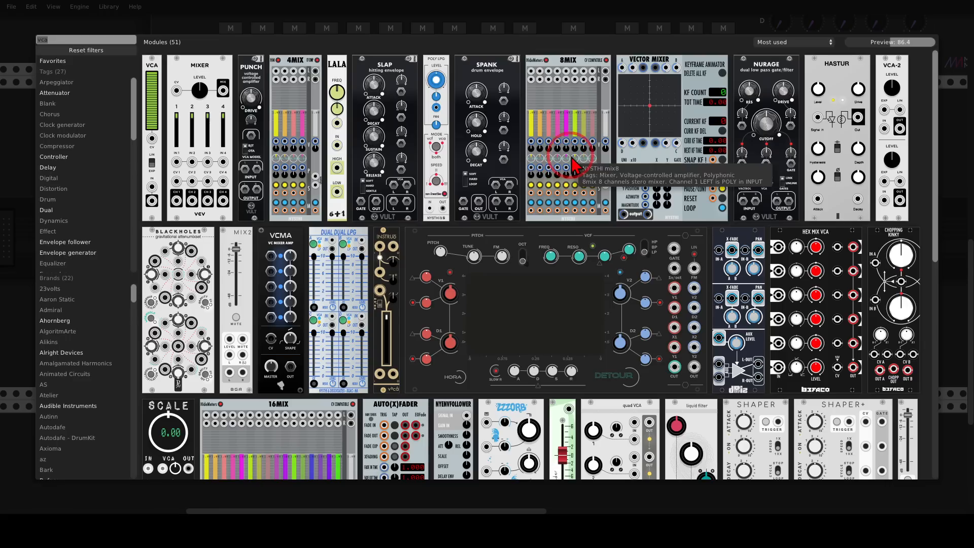
pyautogui.write('bas')
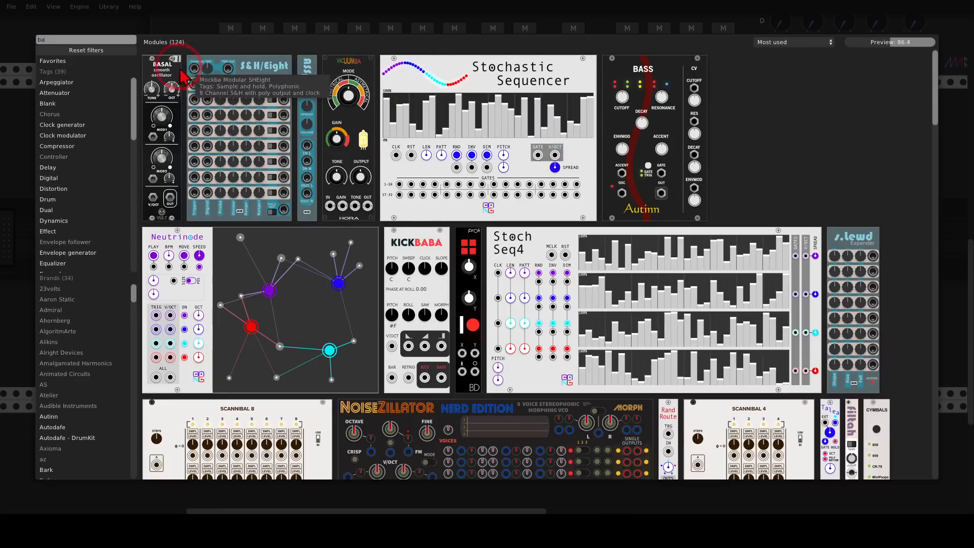
pyautogui.click(179, 72)
pyautogui.moveTo(339, 154); pyautogui.dragTo(601, 195)
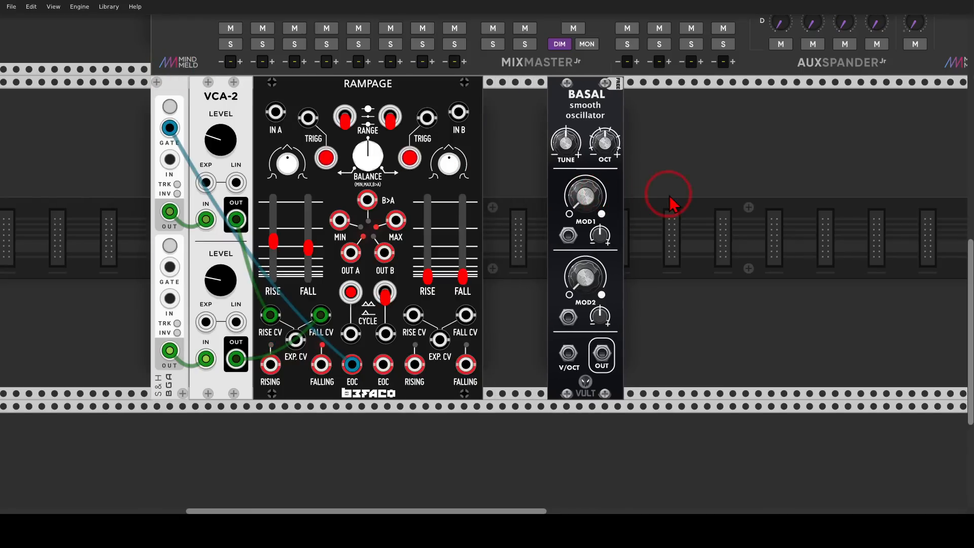
pyautogui.rightClick(668, 197)
pyautogui.write('vca')
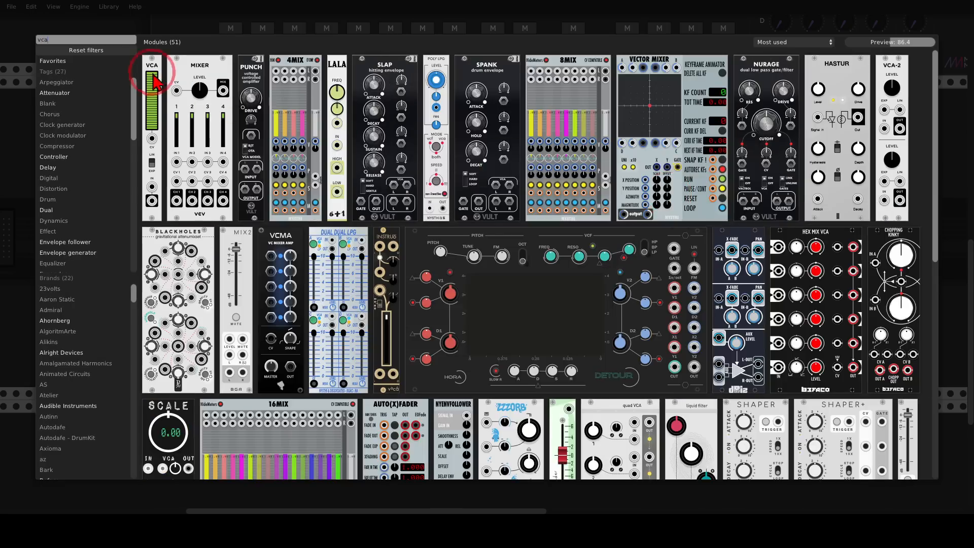
pyautogui.click(151, 68)
# Patch Basal's output into the VCA input and the VCA output into MixMaster's first channel
pyautogui.moveTo(603, 354); pyautogui.dragTo(643, 333)
pyautogui.scroll(-2, 641, 331)
pyautogui.moveTo(543, 192); pyautogui.dragTo(607, 319)
pyautogui.moveTo(705, 483); pyautogui.dragTo(357, 51)
pyautogui.moveTo(628, 425); pyautogui.dragTo(598, 278)
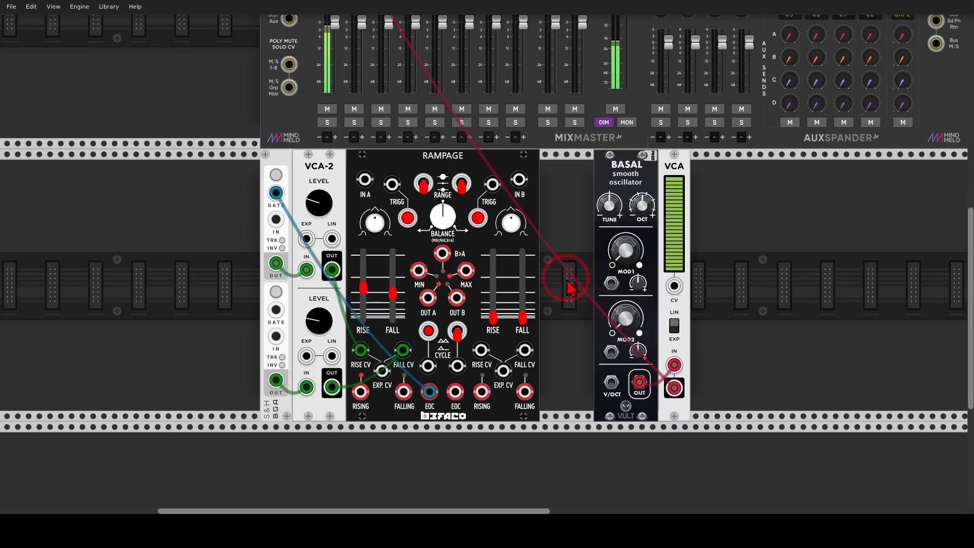
# Patch Rampage's Out A into the VCA's CV input and slightly raise the first channel's Rise and Fall sliders
pyautogui.moveTo(434, 304); pyautogui.dragTo(672, 291)
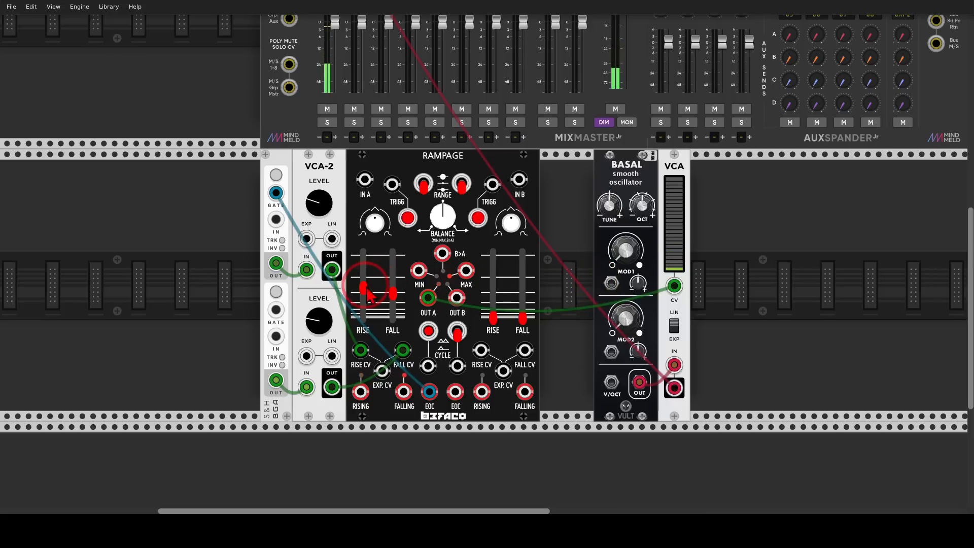
pyautogui.moveTo(392, 293); pyautogui.dragTo(392, 285)
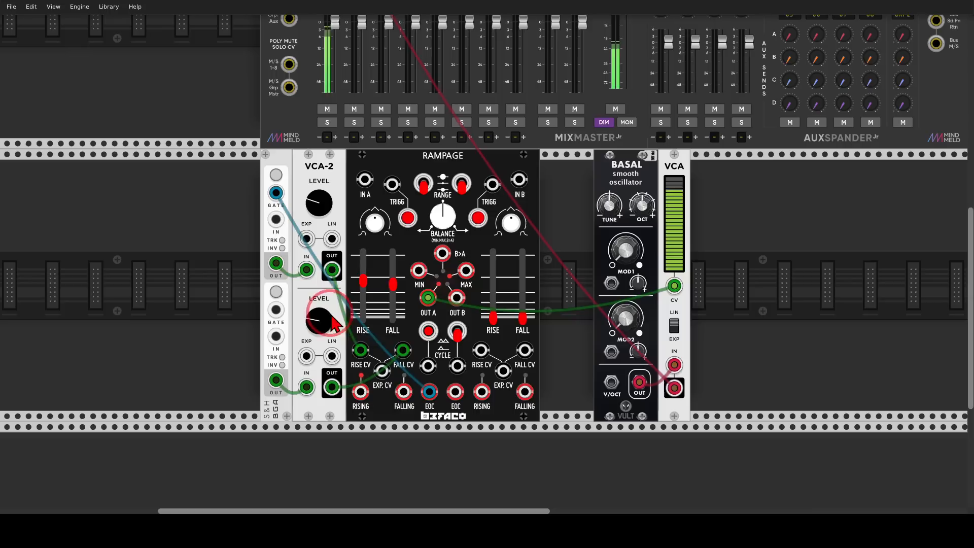
# Add a second VCA directly after Rampage, feed it from the upper S&H output, and lower its level to roughly a tenth
pyautogui.rightClick(569, 242)
pyautogui.write('vca')
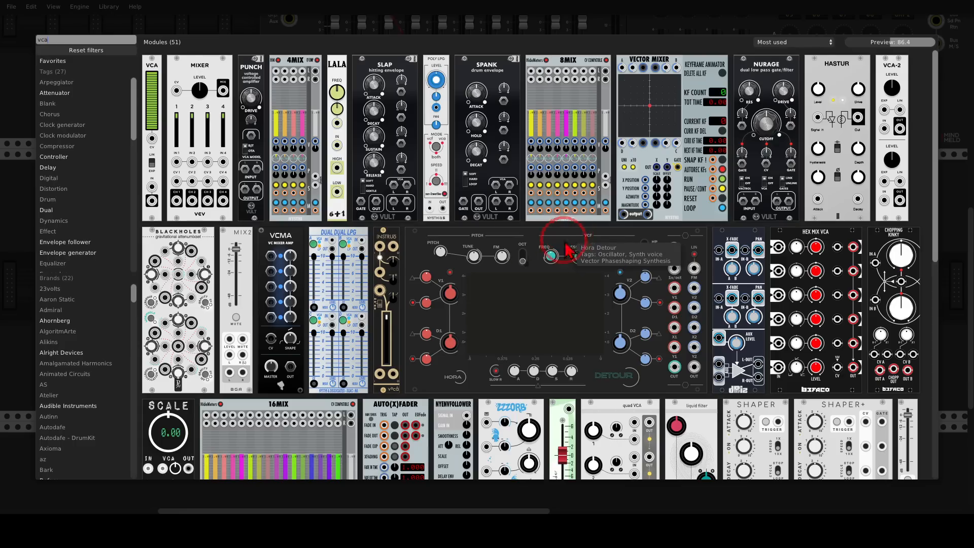
pyautogui.moveTo(157, 77); pyautogui.dragTo(528, 224)
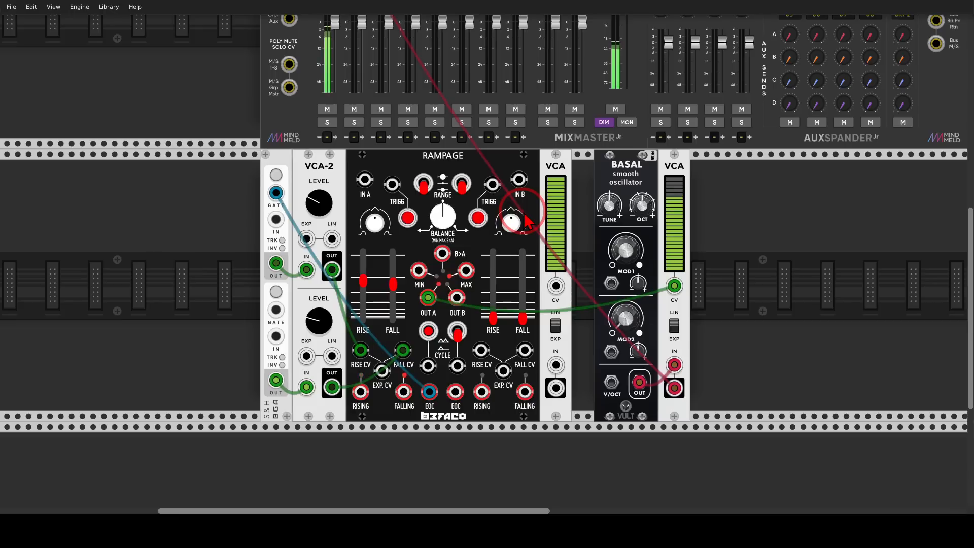
pyautogui.moveTo(528, 223); pyautogui.dragTo(280, 263)
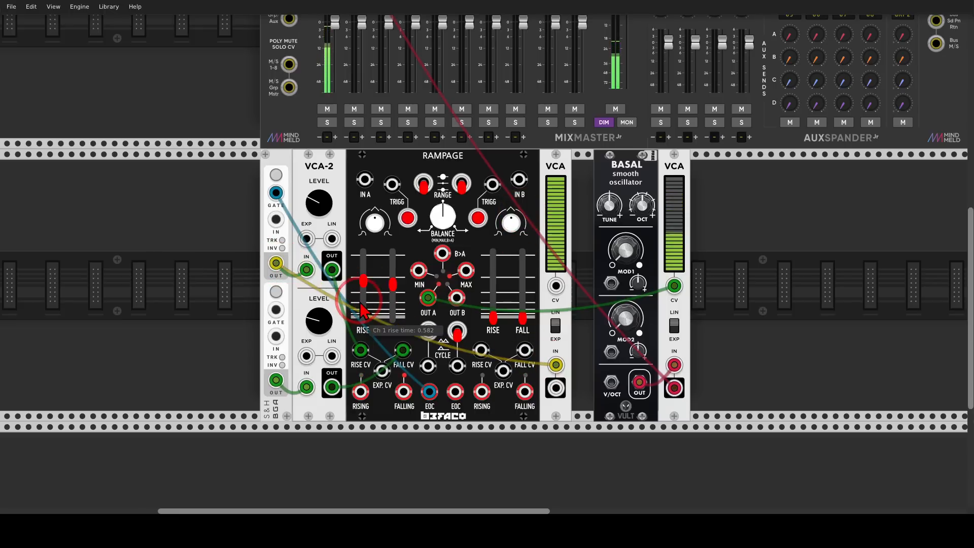
pyautogui.moveTo(557, 205); pyautogui.dragTo(558, 302)
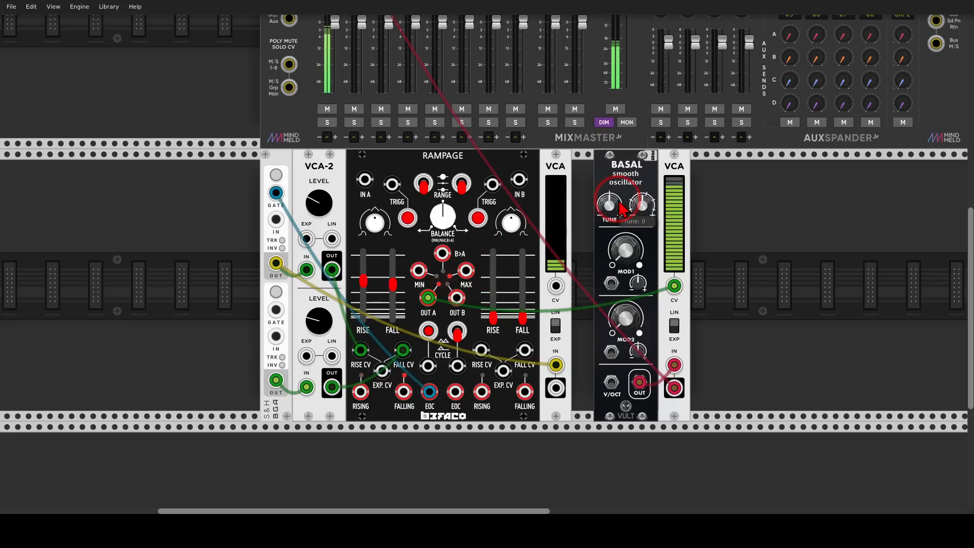
# Shift Basal and its VCA away from Rampage and place a Quantum quantizer directly after the sample-and-hold VCA
pyautogui.moveTo(626, 186); pyautogui.dragTo(715, 190)
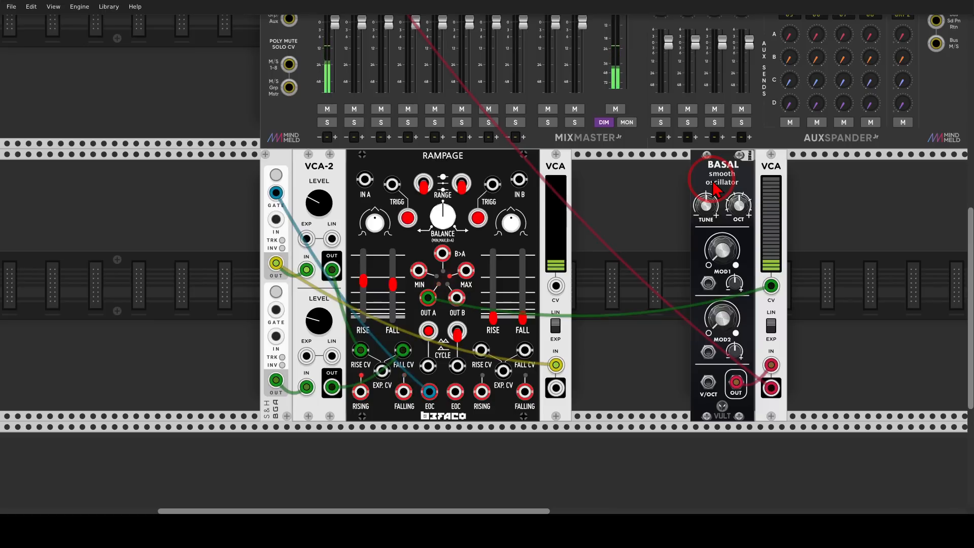
pyautogui.rightClick(658, 212)
pyautogui.write('qua')
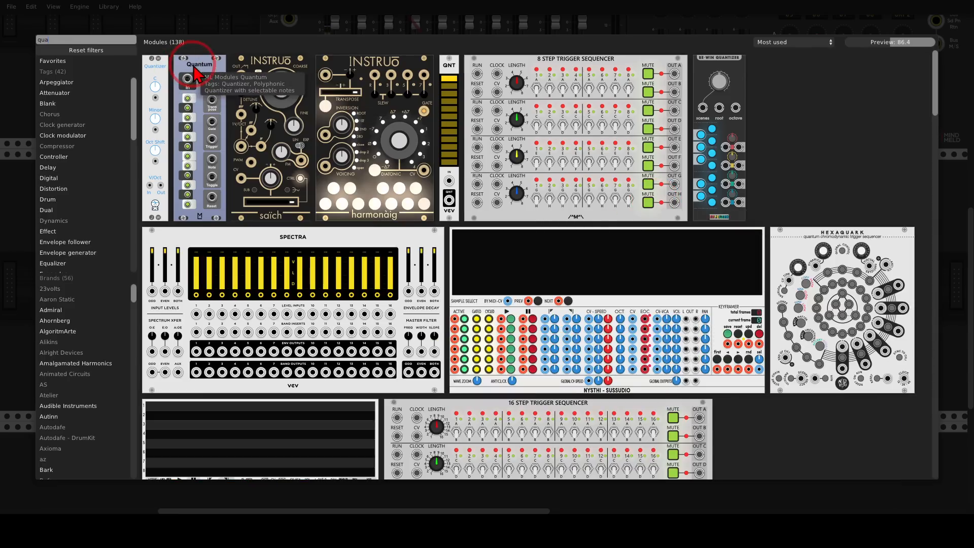
pyautogui.moveTo(195, 73); pyautogui.dragTo(513, 223)
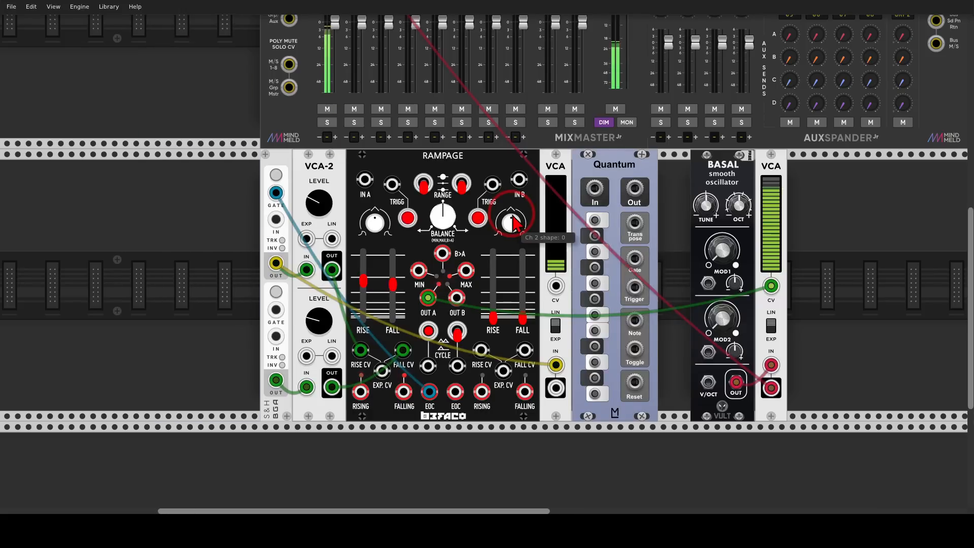
# Enable the notes D, D#, G, A and A# in Quantum and patch the low-level VCA through it into Basal's V/OCT input
pyautogui.click(596, 363)
pyautogui.click(595, 346)
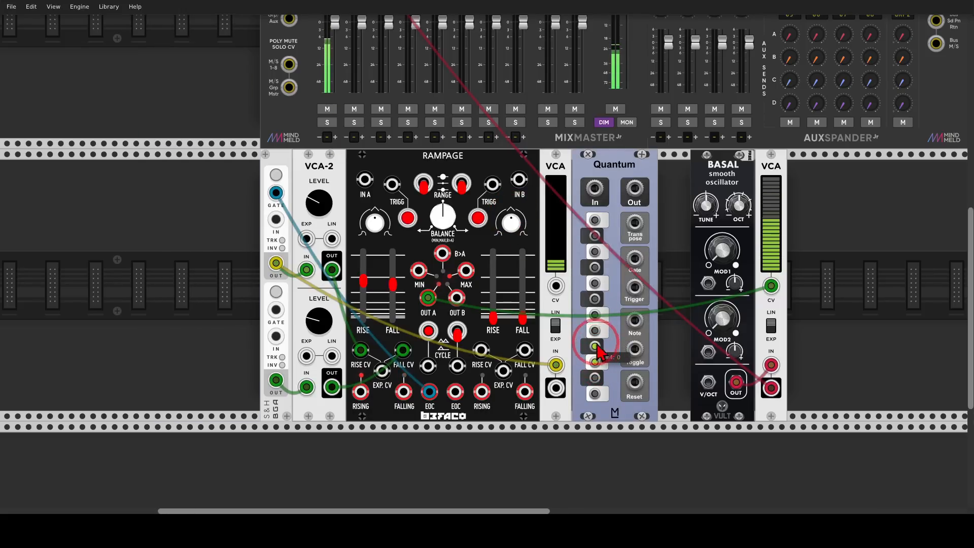
pyautogui.click(595, 283)
pyautogui.click(595, 251)
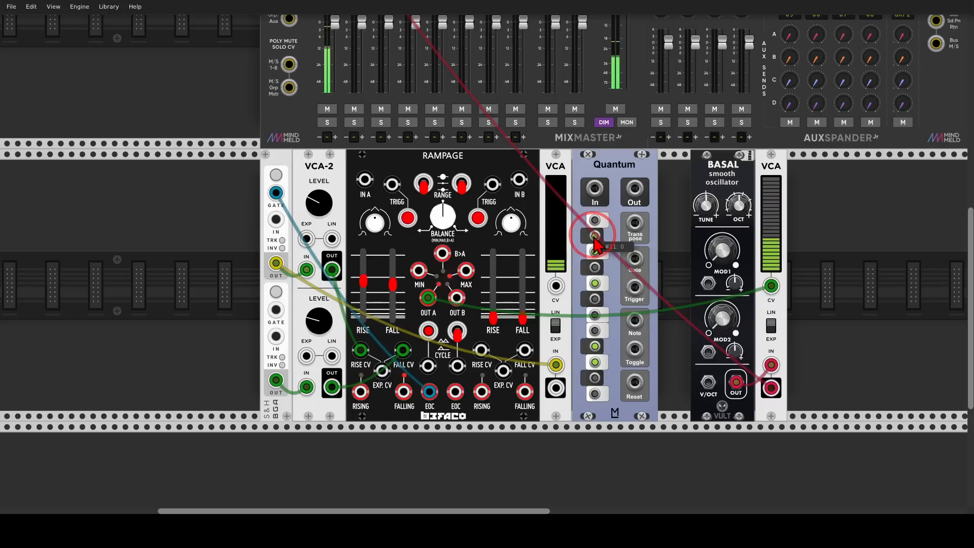
pyautogui.click(595, 236)
pyautogui.moveTo(556, 388); pyautogui.dragTo(709, 385)
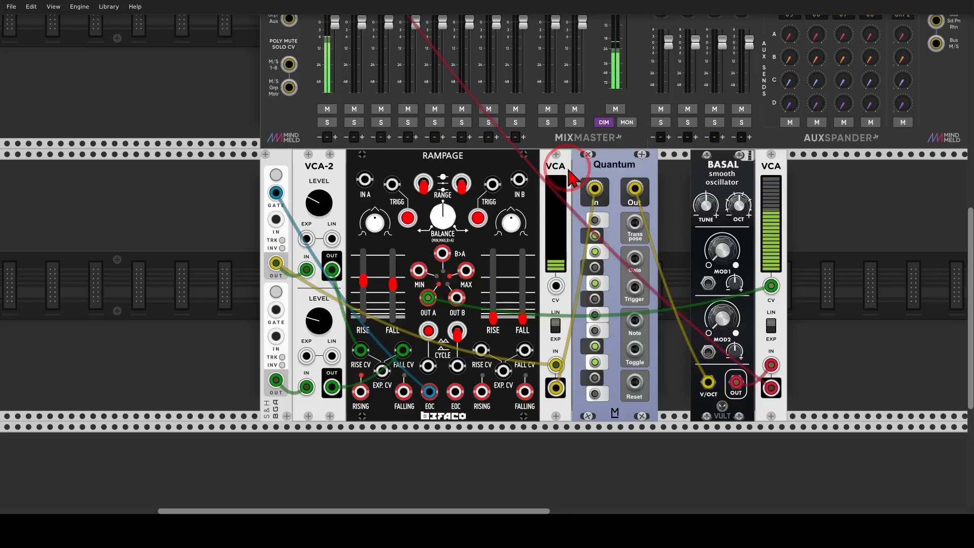
# Move the VCA, Quantum and Basal chain away from Rampage and raise the pitch VCA's level to about 14%
pyautogui.moveTo(563, 165); pyautogui.dragTo(631, 176)
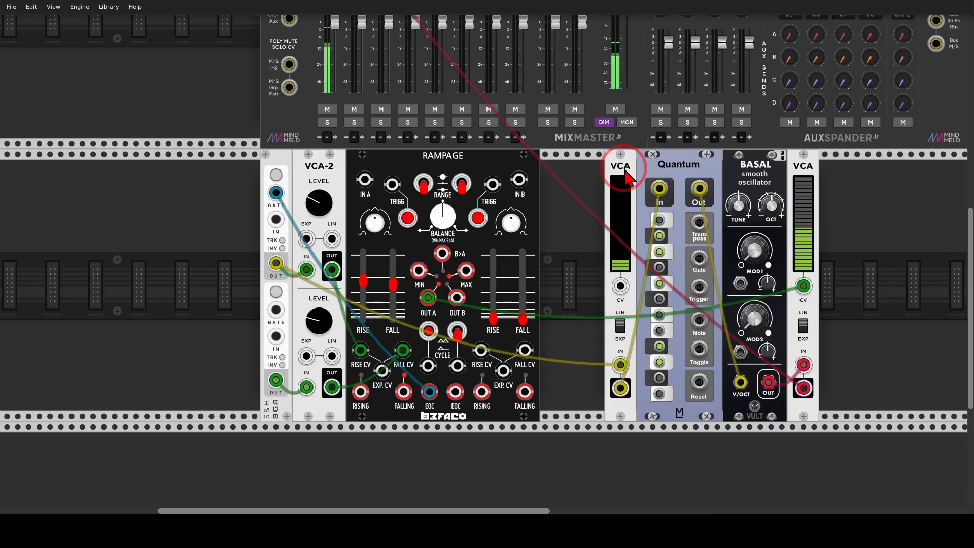
pyautogui.moveTo(627, 214); pyautogui.dragTo(628, 210)
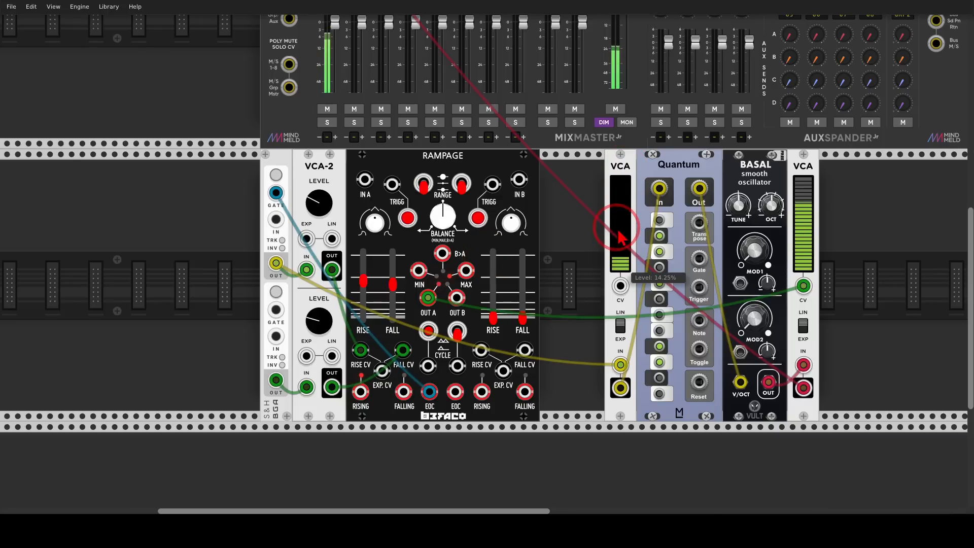
# Search the module library for "och", place the øchd LFO beyond the last VCA with a gap, and turn its Rate down
pyautogui.moveTo(870, 228); pyautogui.dragTo(773, 232)
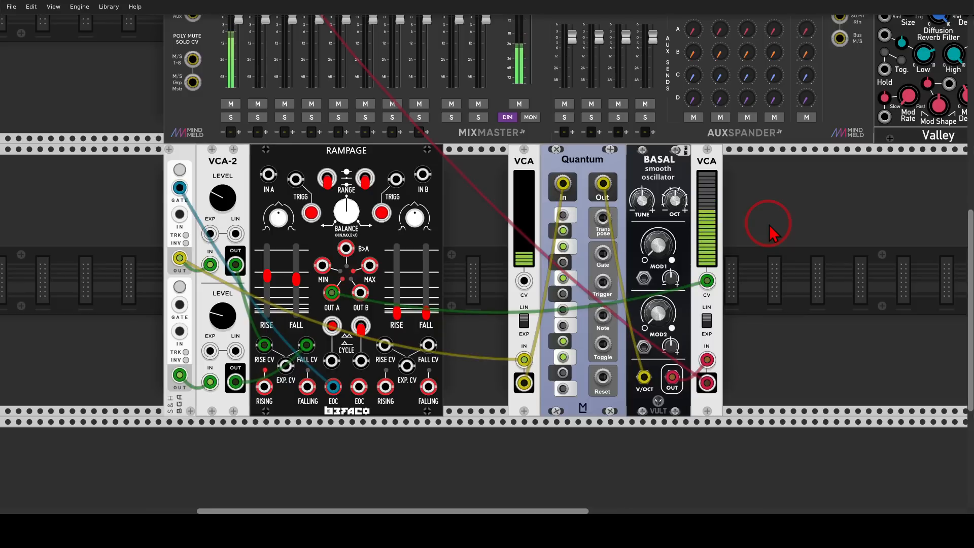
pyautogui.moveTo(760, 253); pyautogui.dragTo(621, 263)
pyautogui.rightClick(685, 238)
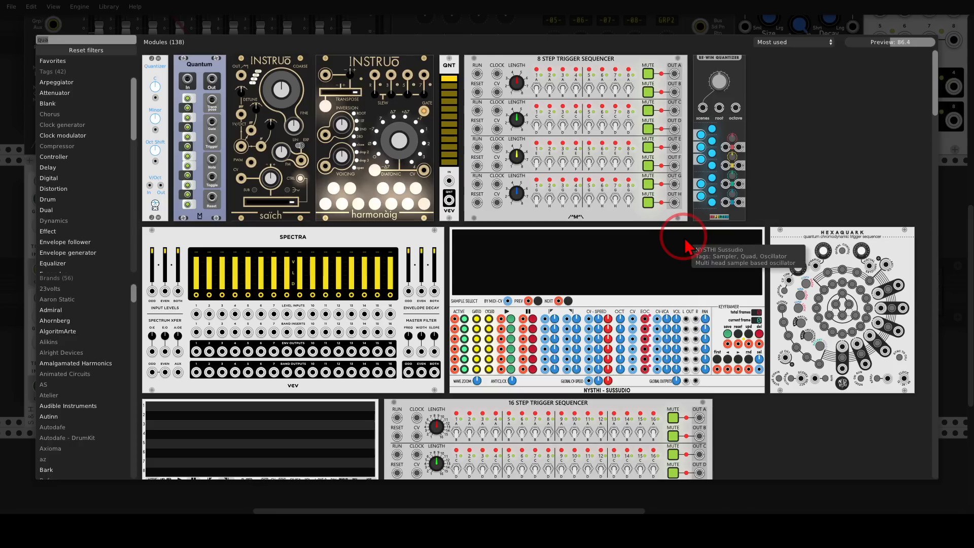
pyautogui.write('och')
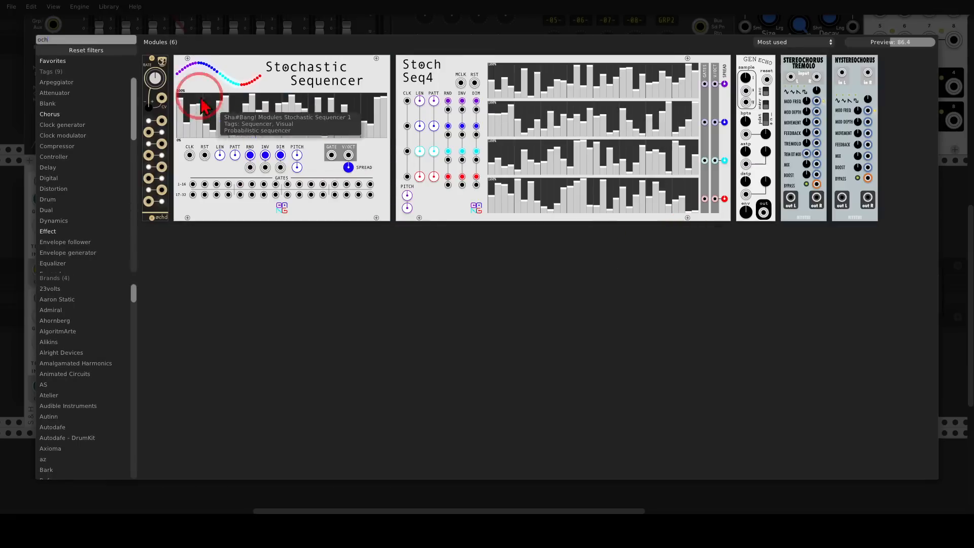
pyautogui.moveTo(161, 71)
pyautogui.mouseDown()
pyautogui.moveTo(624, 226)
pyautogui.moveTo(783, 235)
pyautogui.moveTo(731, 437)
pyautogui.moveTo(815, 227)
pyautogui.mouseUp()
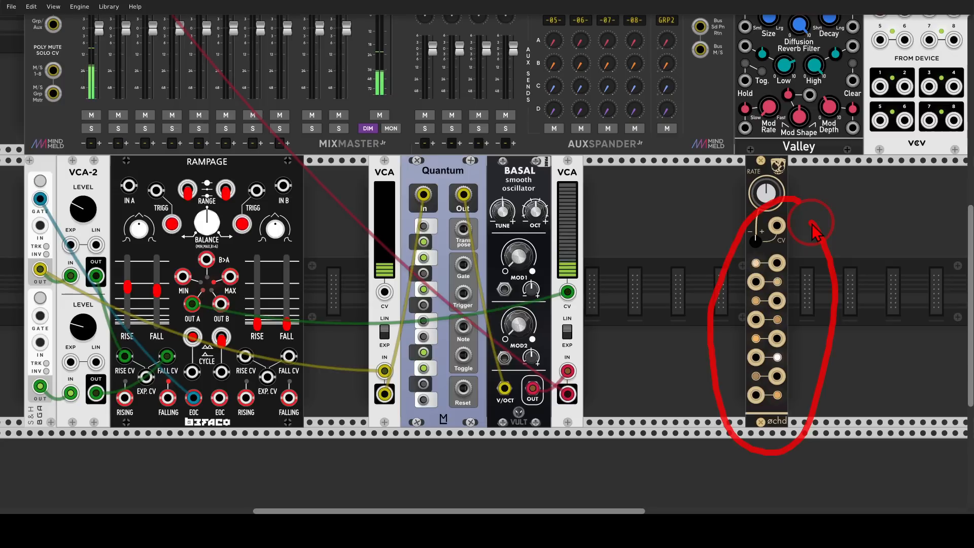
pyautogui.moveTo(766, 193); pyautogui.dragTo(774, 206)
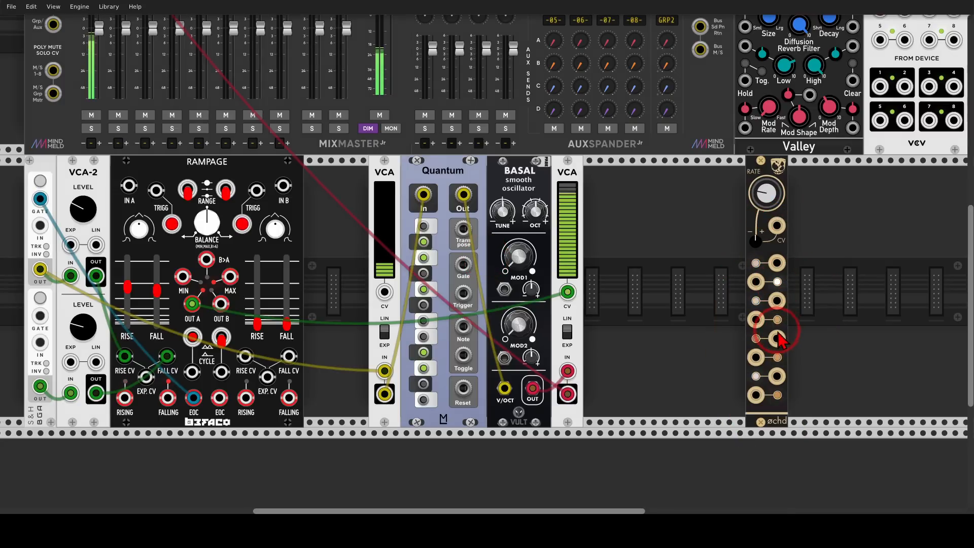
# Patch two øchd outputs into Basal's MOD1 and MOD2 CV inputs, then adjust both mod knobs and set the MOD2 amount to about 0.53
pyautogui.moveTo(761, 328); pyautogui.dragTo(504, 288)
pyautogui.moveTo(505, 358); pyautogui.dragTo(776, 338)
pyautogui.moveTo(525, 261); pyautogui.dragTo(525, 257)
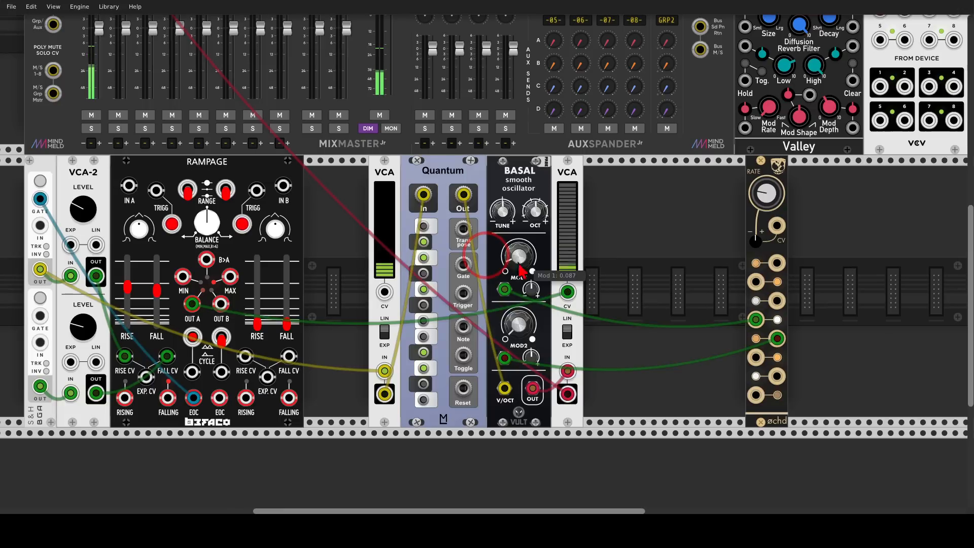
pyautogui.moveTo(519, 325); pyautogui.dragTo(518, 315)
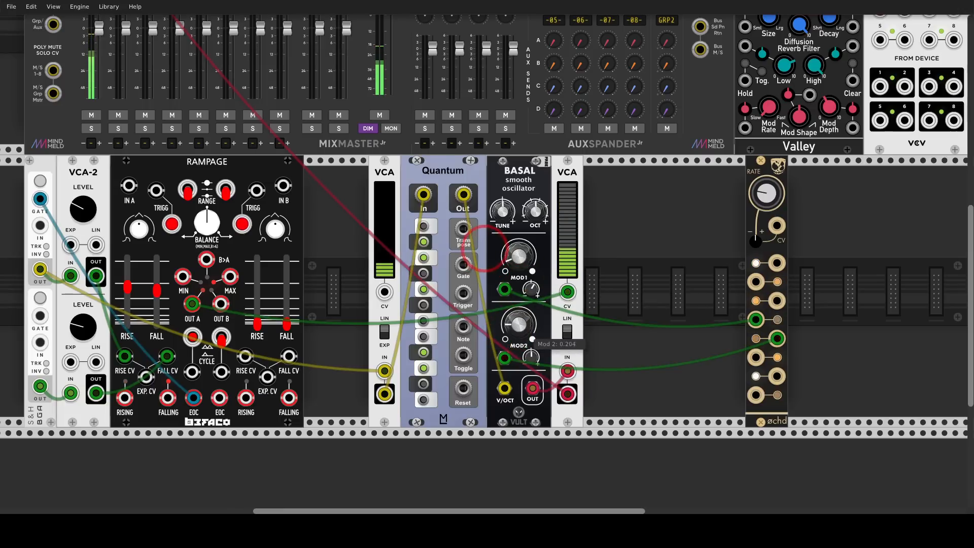
pyautogui.moveTo(531, 357); pyautogui.dragTo(531, 345)
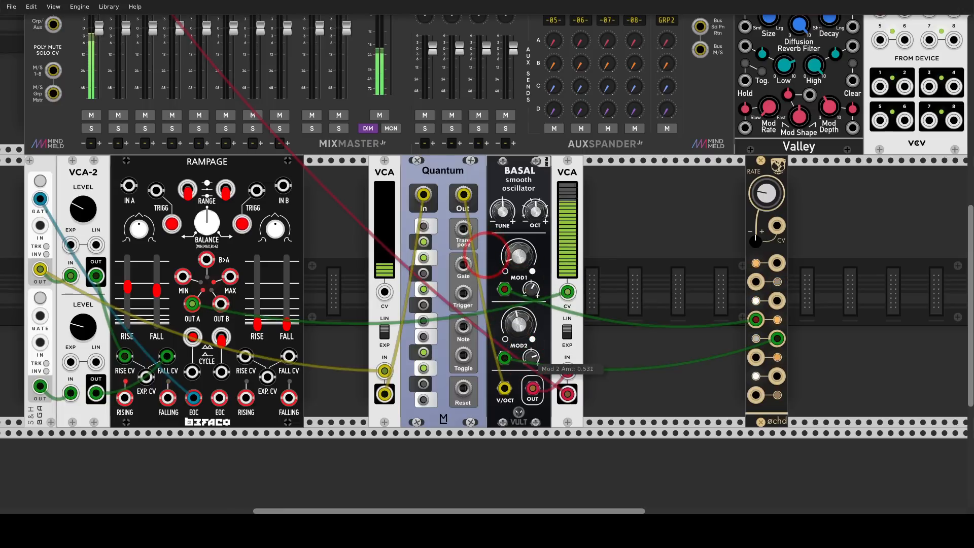
# Add the VCV Delay after the last VCA and route the VCA output through it to the mixer
pyautogui.rightClick(643, 244)
pyautogui.write('de')
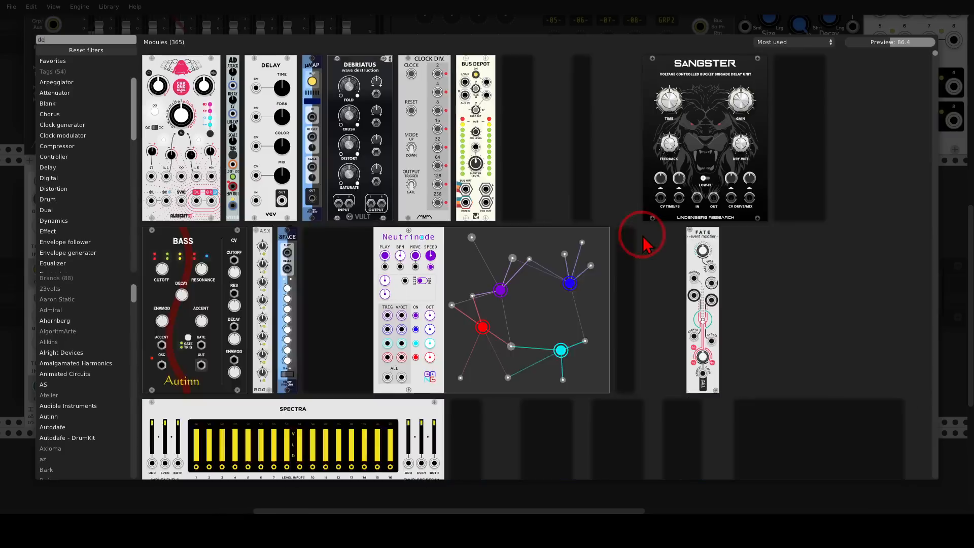
pyautogui.moveTo(276, 70); pyautogui.dragTo(563, 258)
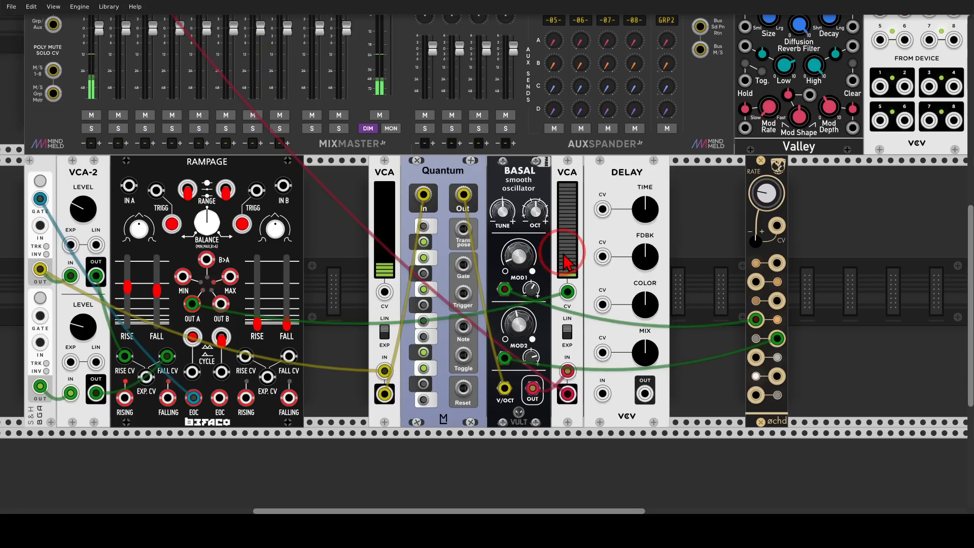
pyautogui.moveTo(571, 394); pyautogui.dragTo(645, 395)
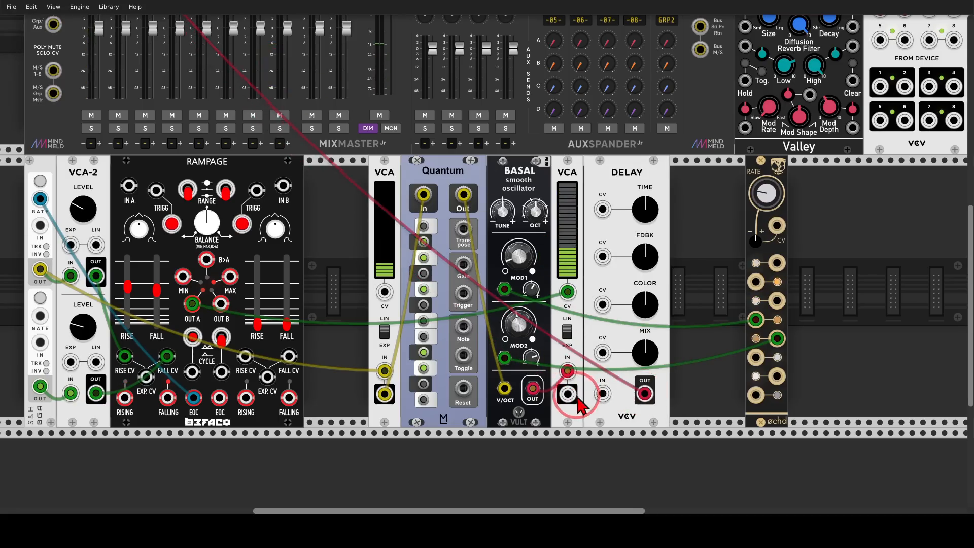
pyautogui.click(570, 395)
pyautogui.moveTo(570, 394); pyautogui.dragTo(602, 394)
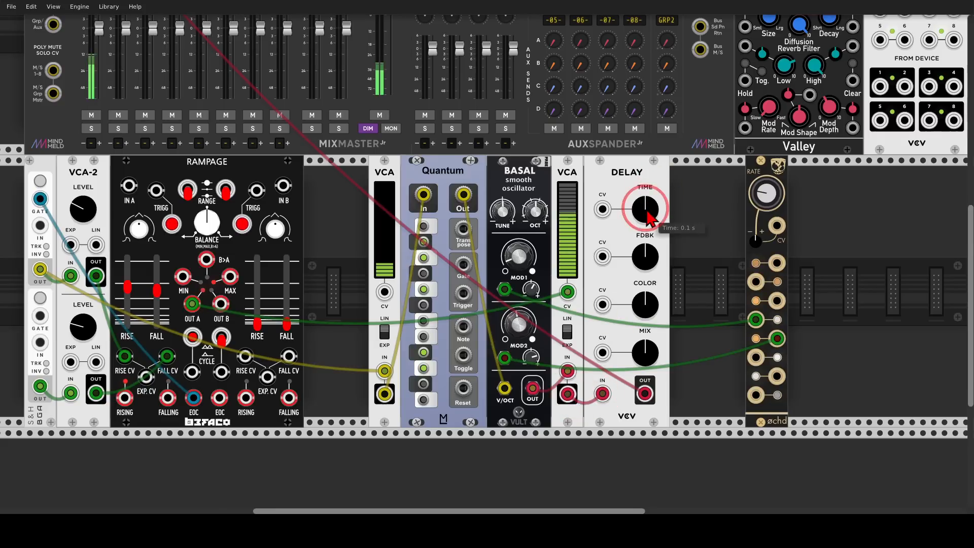
# Raise the Delay's time to about 0.24 s and its feedback to around 65%
pyautogui.moveTo(645, 212); pyautogui.dragTo(644, 211)
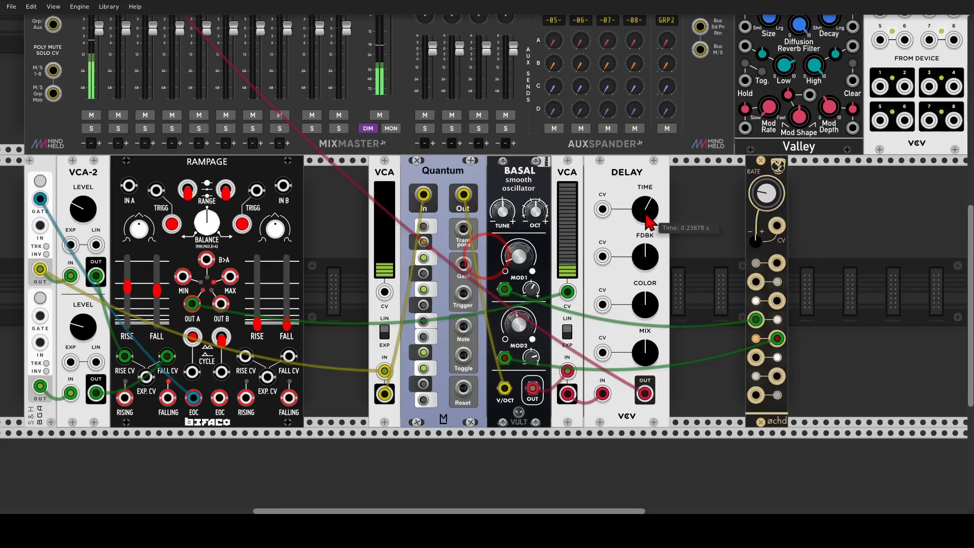
pyautogui.moveTo(645, 256); pyautogui.dragTo(645, 244)
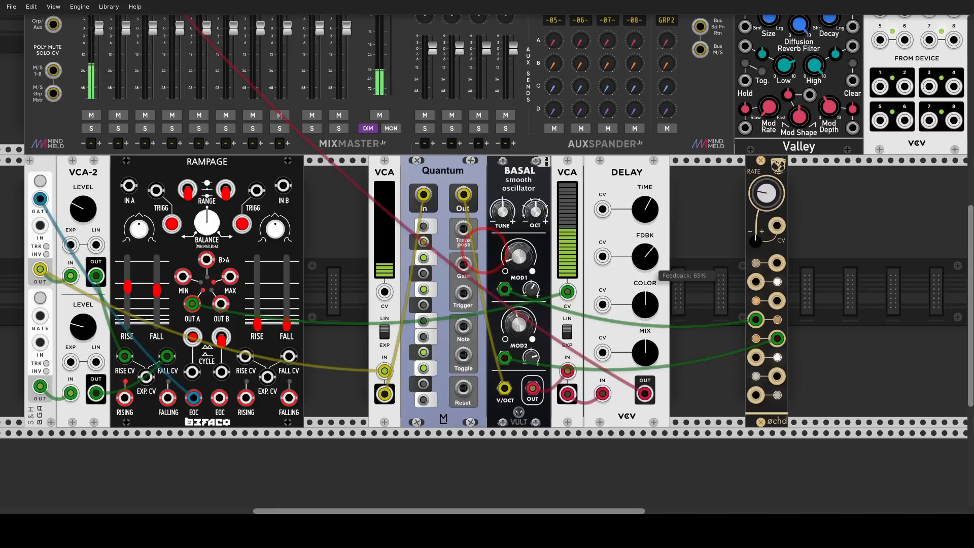
pyautogui.click(643, 220)
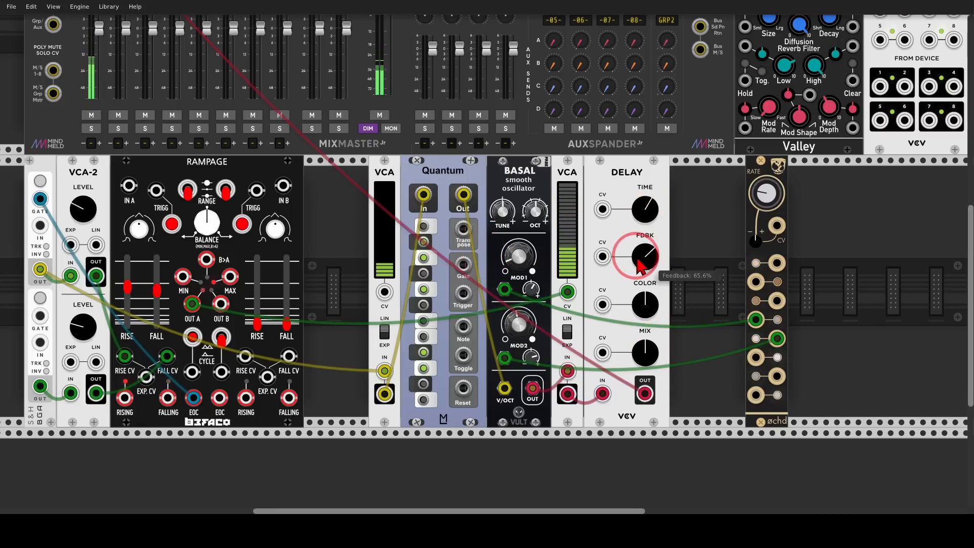
pyautogui.moveTo(638, 259); pyautogui.dragTo(638, 256)
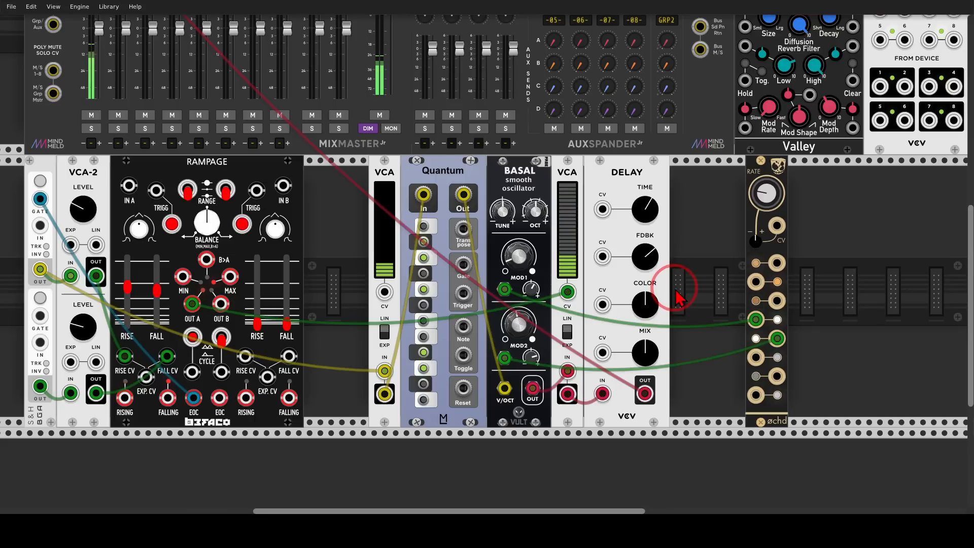
# Raise mixer channel 1's reverb send slightly and patch an øchd output into channel 1's pan CV input
pyautogui.moveTo(715, 199); pyautogui.dragTo(747, 354)
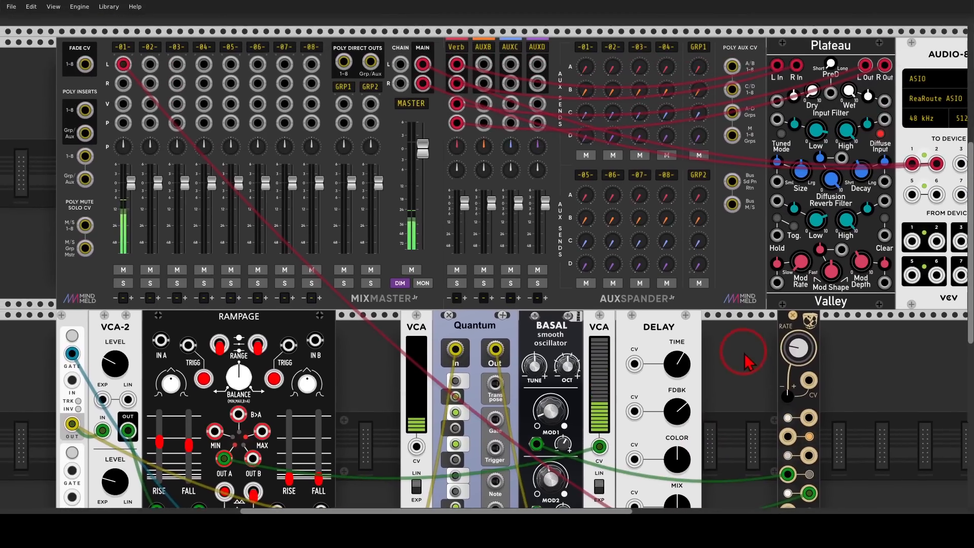
pyautogui.moveTo(584, 71); pyautogui.dragTo(584, 33)
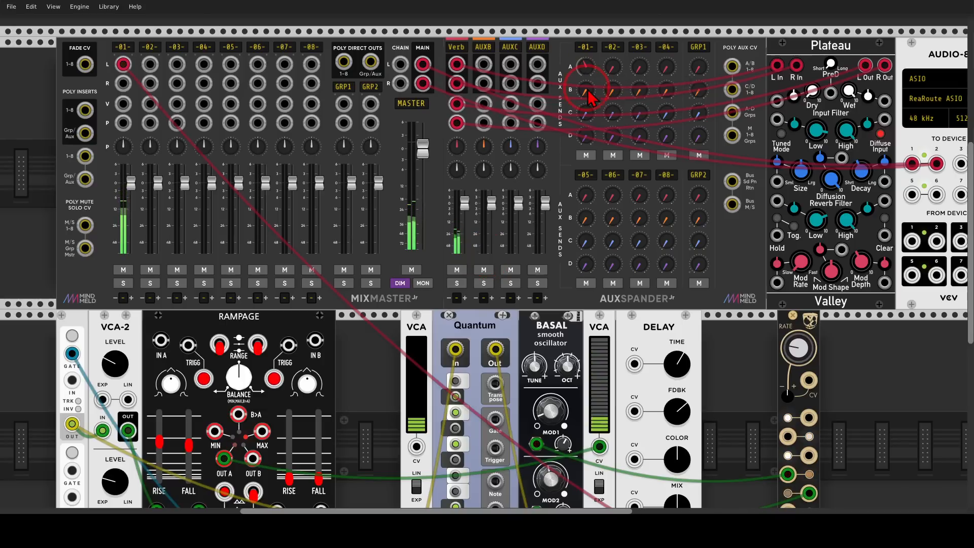
pyautogui.scroll(-2, 700, 269)
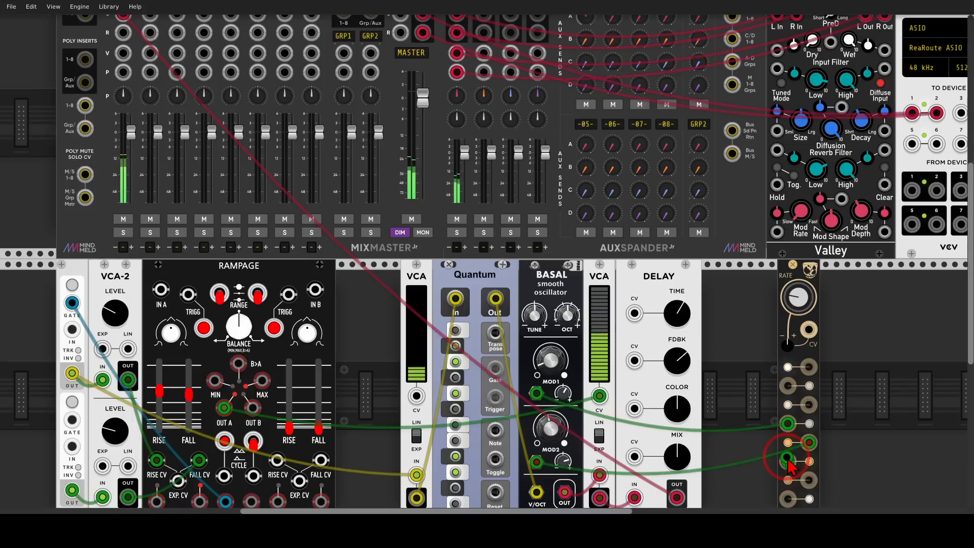
pyautogui.moveTo(788, 462); pyautogui.dragTo(124, 73)
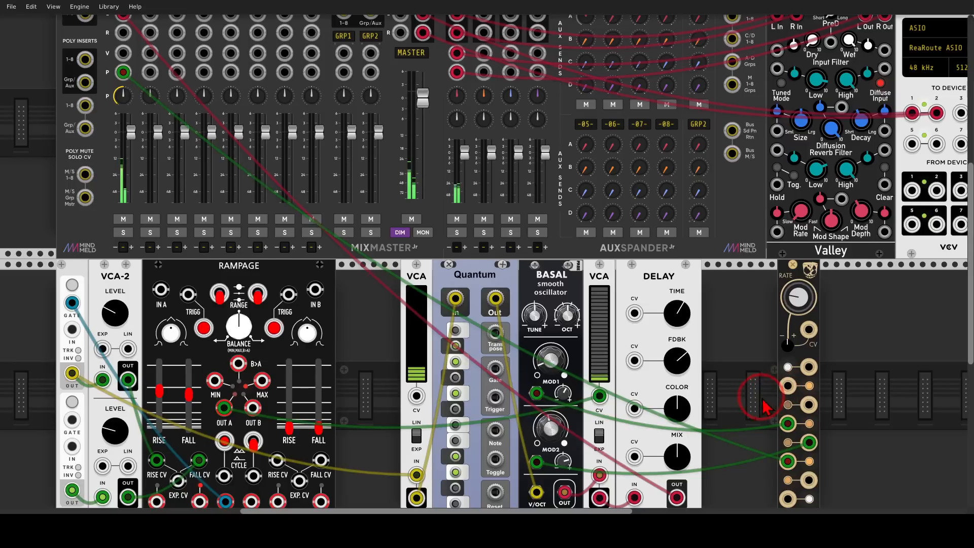
# Shift the VCA, Quantum, Basal, VCA and Delay group and then øchd away from Rampage to widen the gap beside it
pyautogui.scroll(-2, 761, 397)
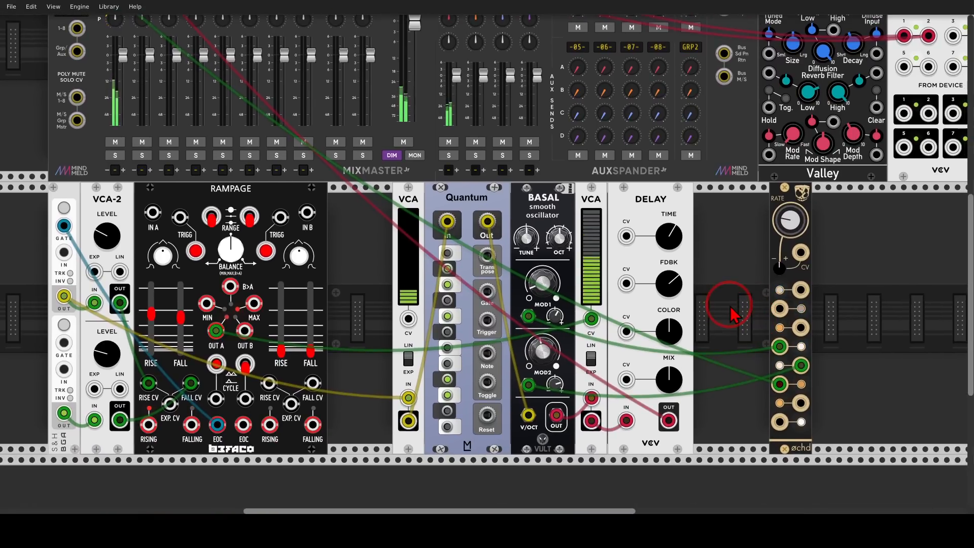
pyautogui.moveTo(731, 342); pyautogui.dragTo(764, 299)
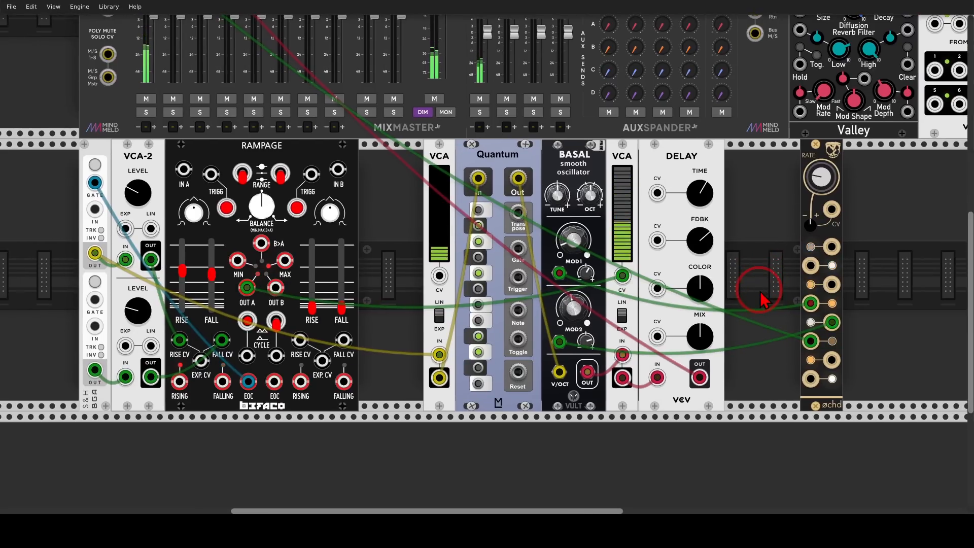
pyautogui.moveTo(454, 162); pyautogui.dragTo(563, 161)
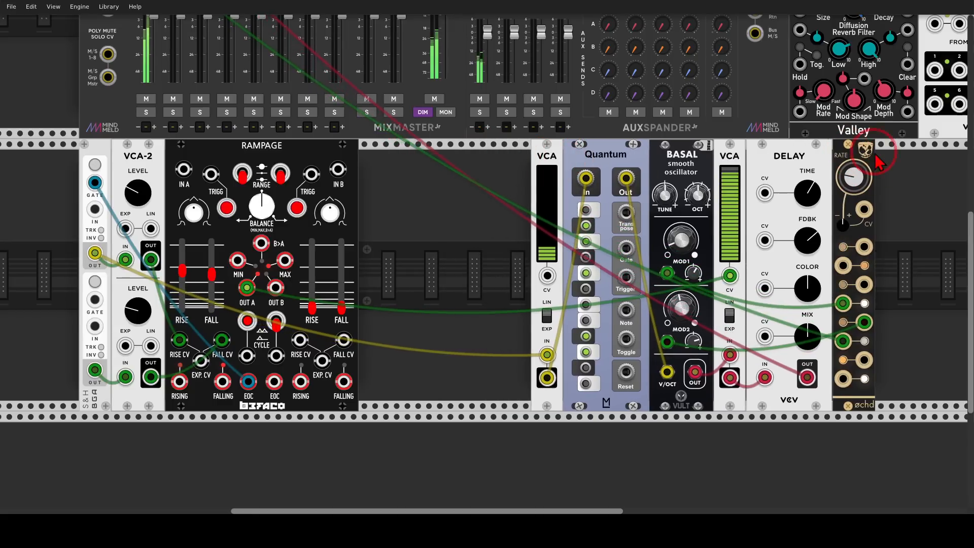
pyautogui.moveTo(877, 161); pyautogui.dragTo(920, 162)
pyautogui.click(424, 195)
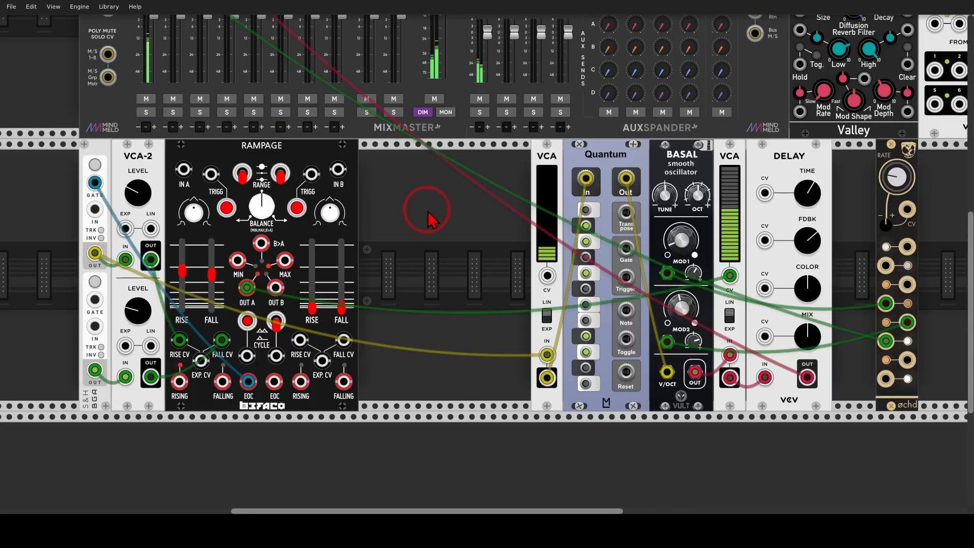
# Raise the Rise and Fall sliders of Rampage's second channel to roughly match those of the first channel
pyautogui.moveTo(355, 236)
pyautogui.mouseDown()
pyautogui.moveTo(287, 315)
pyautogui.moveTo(368, 238)
pyautogui.moveTo(355, 225)
pyautogui.mouseUp()
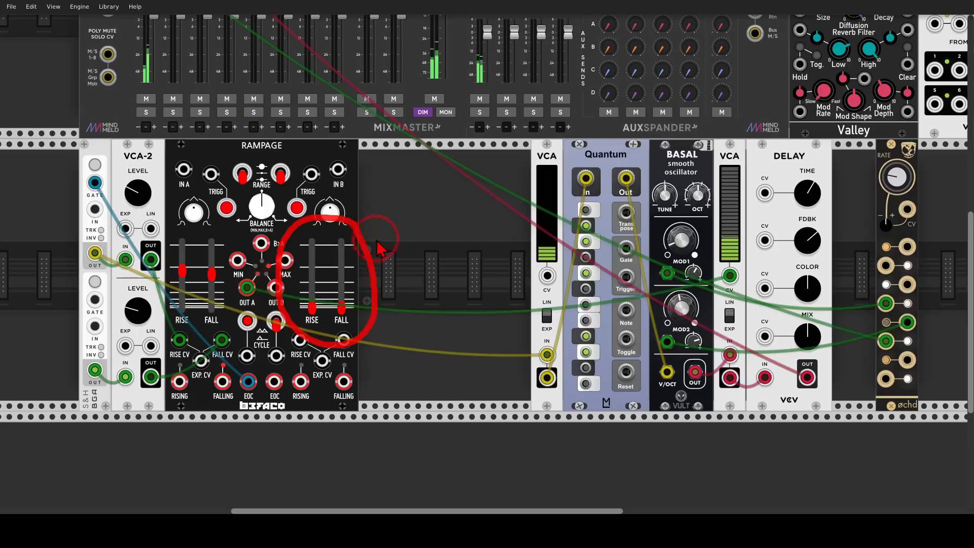
pyautogui.press('Escape')
pyautogui.moveTo(385, 263); pyautogui.dragTo(438, 189)
pyautogui.scroll(1, 397, 221)
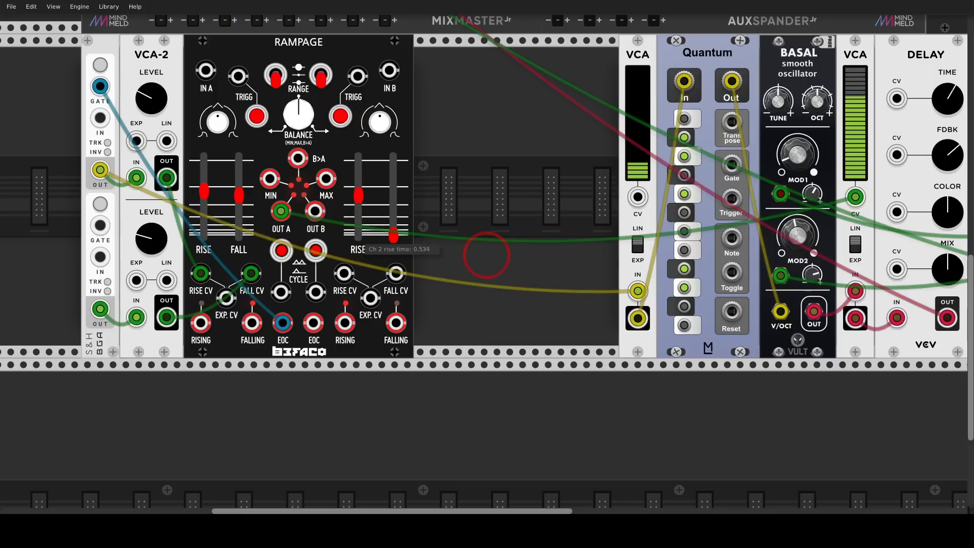
pyautogui.scroll(1, 485, 252)
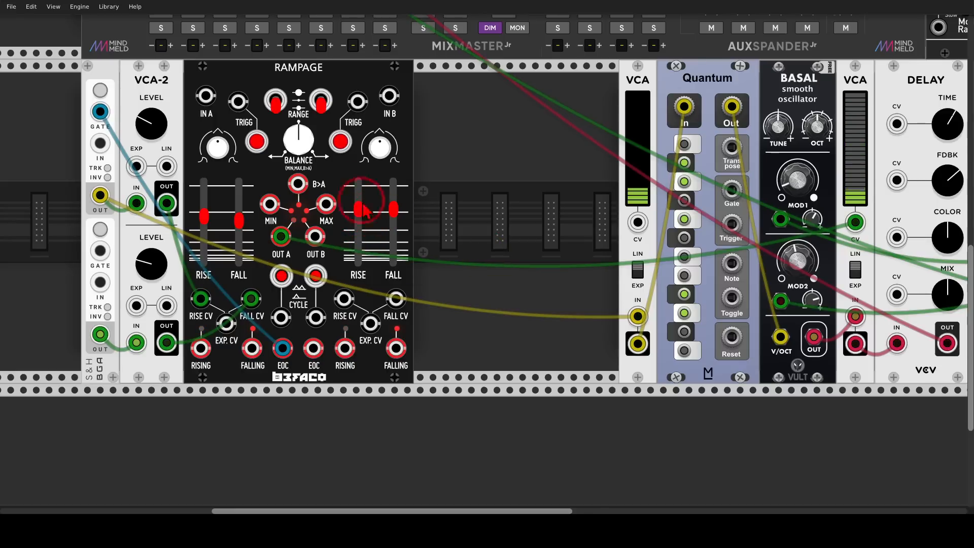
# Duplicate the S&H and VCA-2 modules, placing the VCA-2 copy directly after Rampage and the S&H copy after it
pyautogui.moveTo(104, 75); pyautogui.dragTo(515, 121)
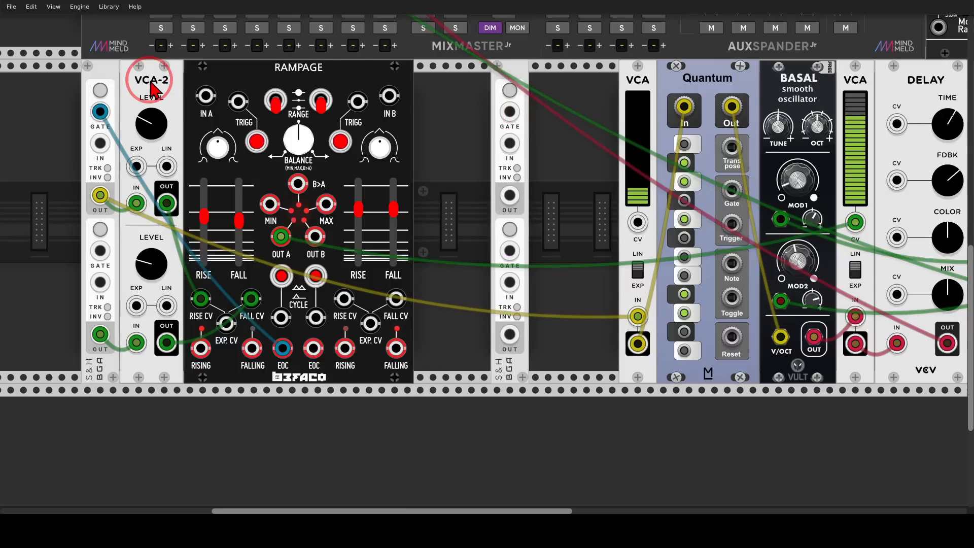
pyautogui.moveTo(146, 85); pyautogui.dragTo(54, 83)
pyautogui.moveTo(370, 119); pyautogui.dragTo(442, 122)
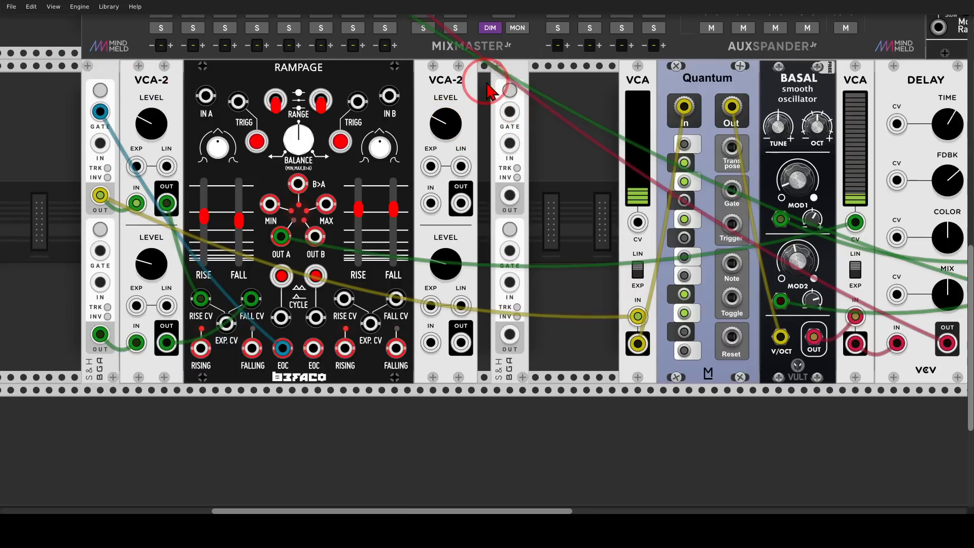
pyautogui.moveTo(508, 76); pyautogui.dragTo(490, 74)
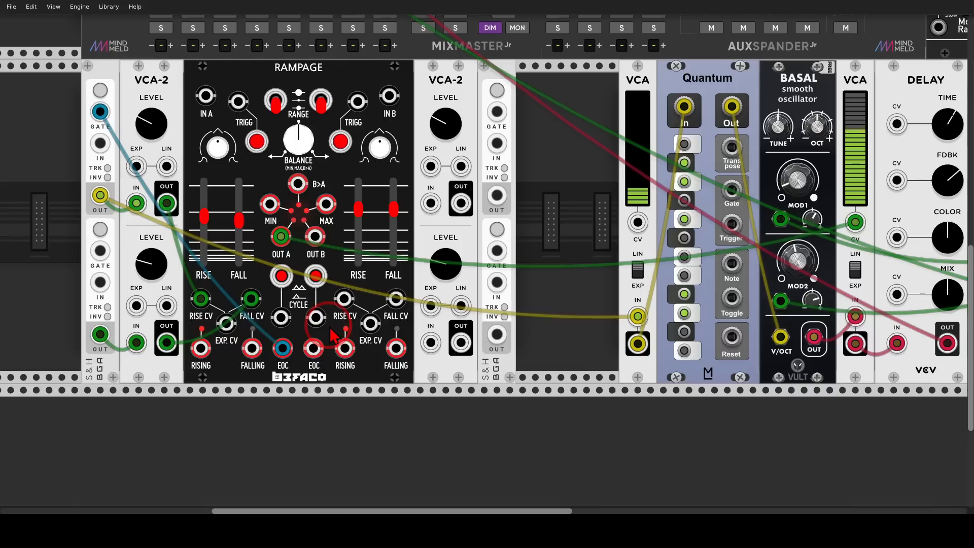
# Patch the EOC output of Rampage's second channel into the upper gate input of the duplicated S&H
pyautogui.moveTo(313, 348); pyautogui.dragTo(354, 320)
pyautogui.moveTo(320, 345); pyautogui.dragTo(319, 346)
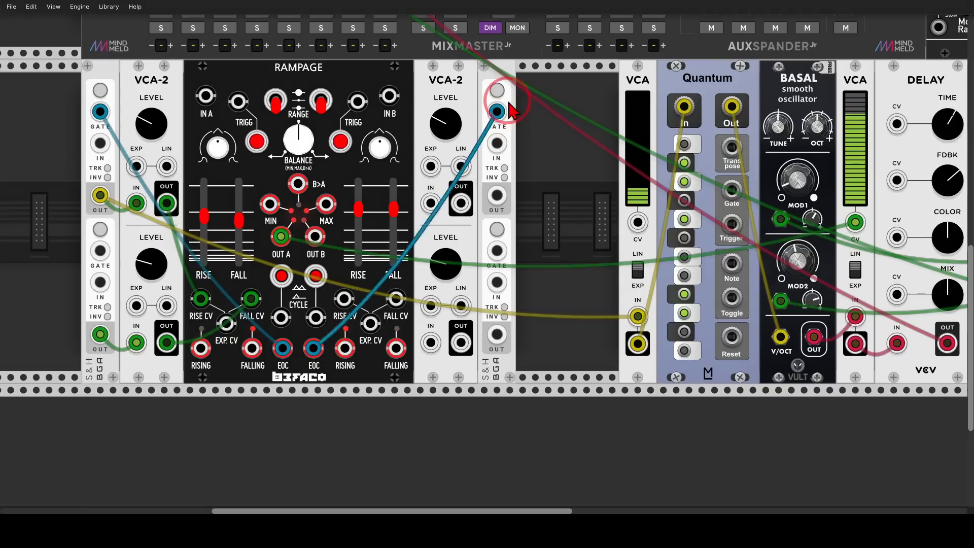
pyautogui.moveTo(509, 95)
pyautogui.mouseDown()
pyautogui.moveTo(499, 132)
pyautogui.moveTo(508, 94)
pyautogui.moveTo(550, 148)
pyautogui.moveTo(523, 249)
pyautogui.moveTo(543, 260)
pyautogui.mouseUp()
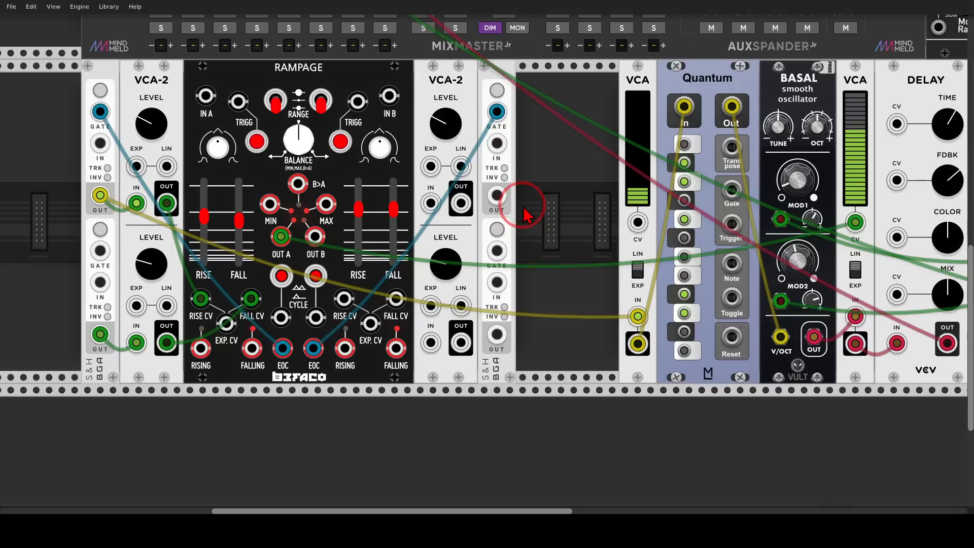
# Route the new S&H outputs through the new VCA-2 into channel B's Rise CV and Fall CV inputs, adjusting both VCA levels
pyautogui.moveTo(497, 196); pyautogui.dragTo(431, 203)
pyautogui.moveTo(497, 335); pyautogui.dragTo(431, 343)
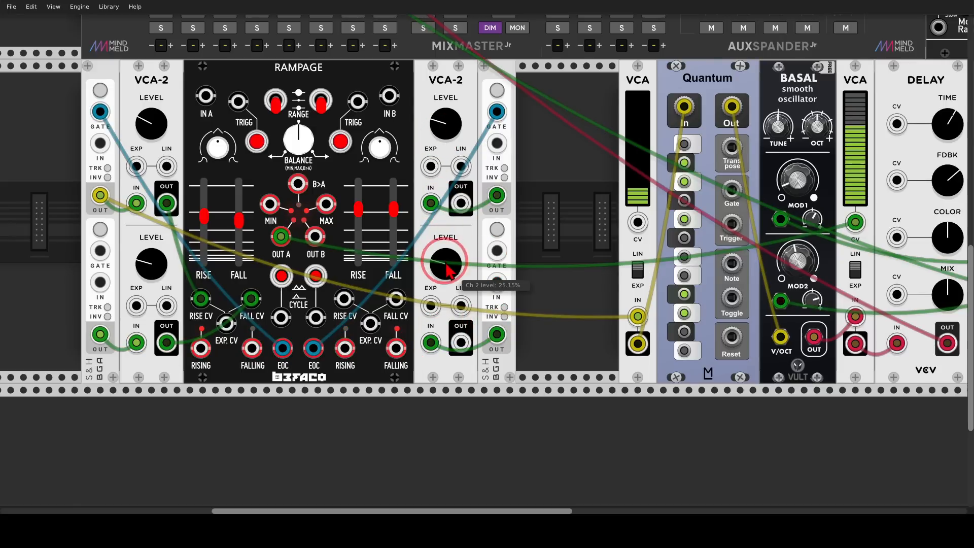
pyautogui.moveTo(461, 203); pyautogui.dragTo(457, 337)
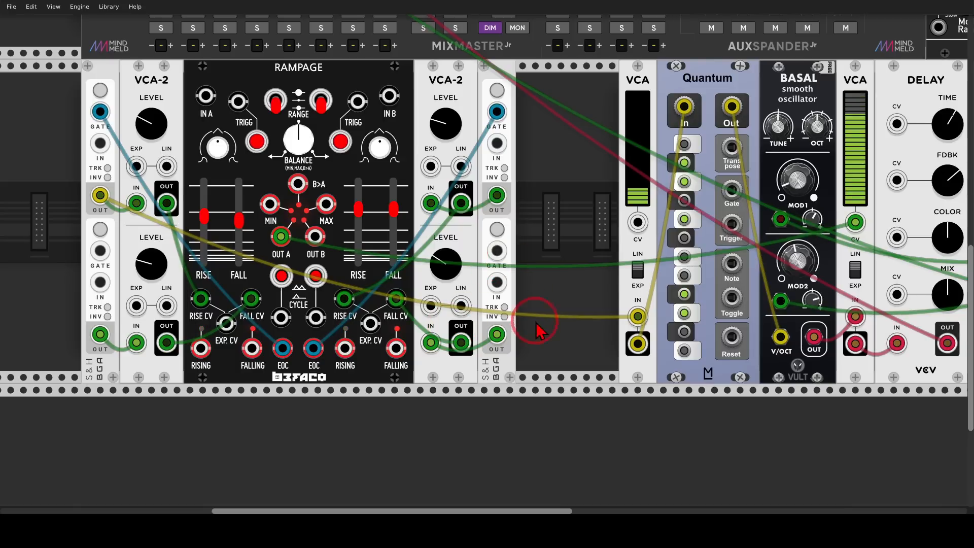
# Search the module library for "sa" and place the Instruō saïch oscillator in the empty row below the first S&H
pyautogui.scroll(-2, 553, 294)
pyautogui.scroll(-2, 565, 259)
pyautogui.keyDown('ctrl'); pyautogui.scroll(-2, 566, 249); pyautogui.keyUp('ctrl')
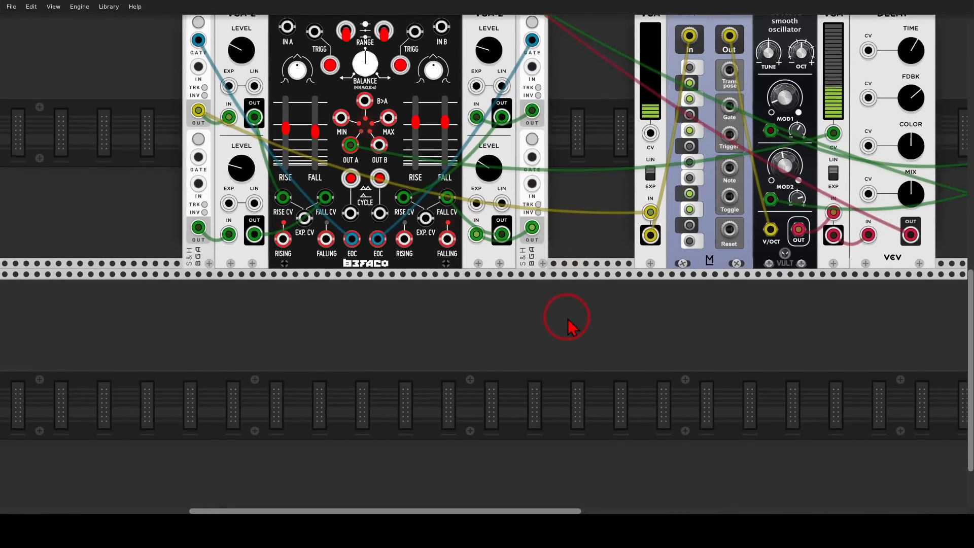
pyautogui.scroll(-2, 566, 259)
pyautogui.rightClick(530, 274)
pyautogui.write('sa')
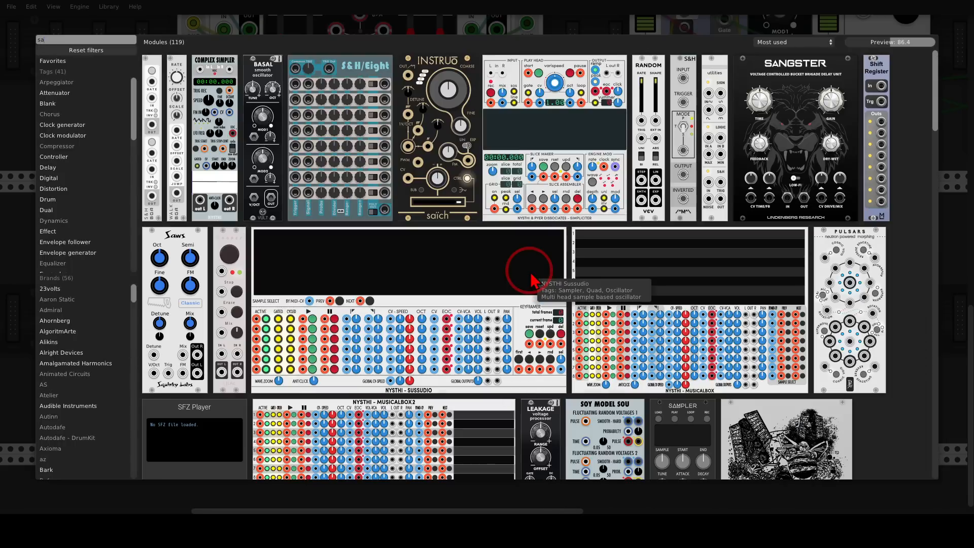
pyautogui.moveTo(420, 100); pyautogui.dragTo(243, 244)
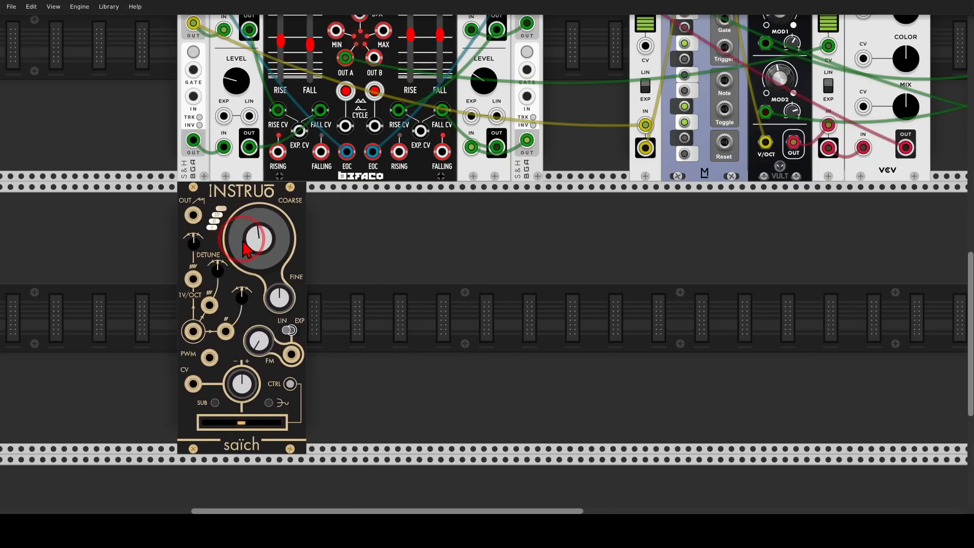
# Search the library for "tan", add the Vult Tangents filter beside saïch, and patch saïch's output into its LP input
pyautogui.rightClick(358, 297)
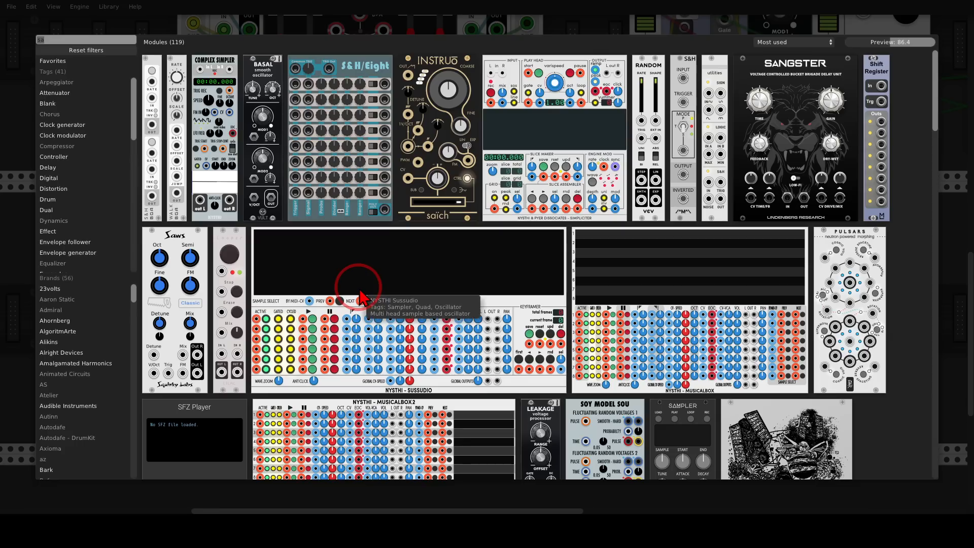
pyautogui.write('tan')
pyautogui.click(193, 73)
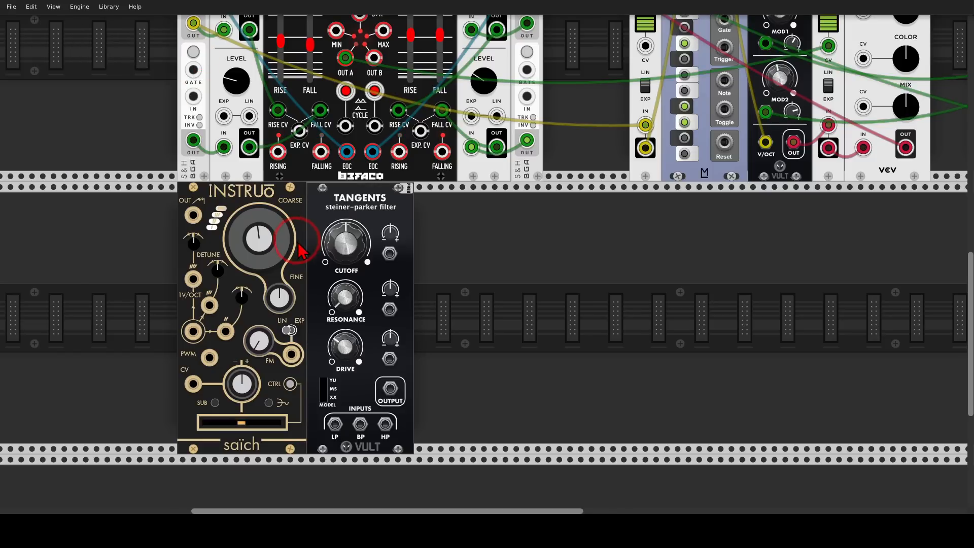
pyautogui.moveTo(193, 216); pyautogui.dragTo(334, 426)
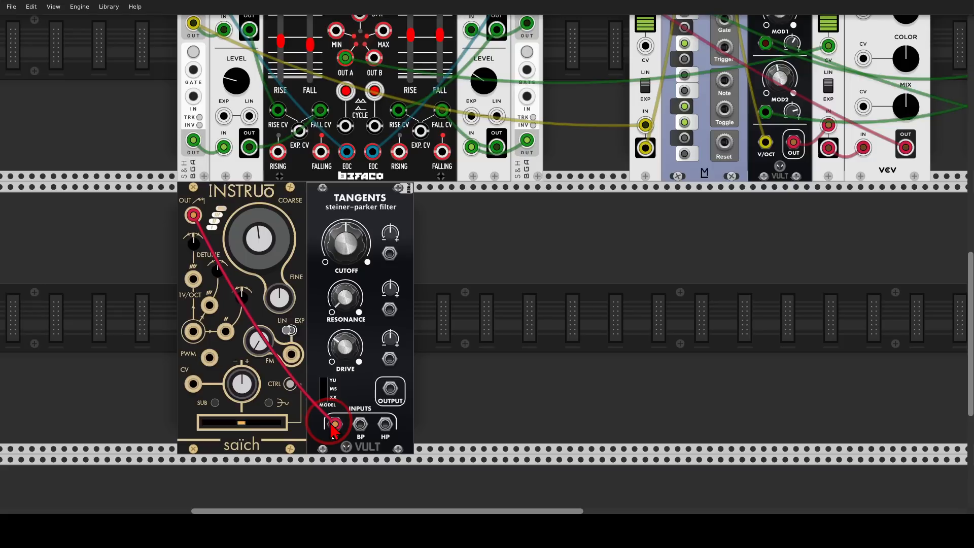
pyautogui.click(293, 327)
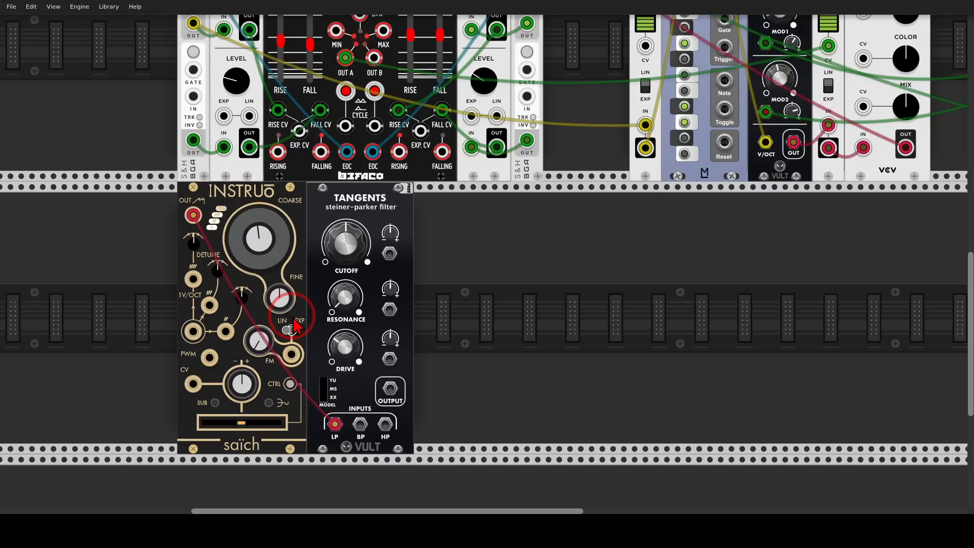
# Patch the Tangents output into mixer channel 2 and set that track's gain adjust to about -4.8 dB
pyautogui.moveTo(390, 389); pyautogui.dragTo(304, 136)
pyautogui.scroll(-4, 303, 136)
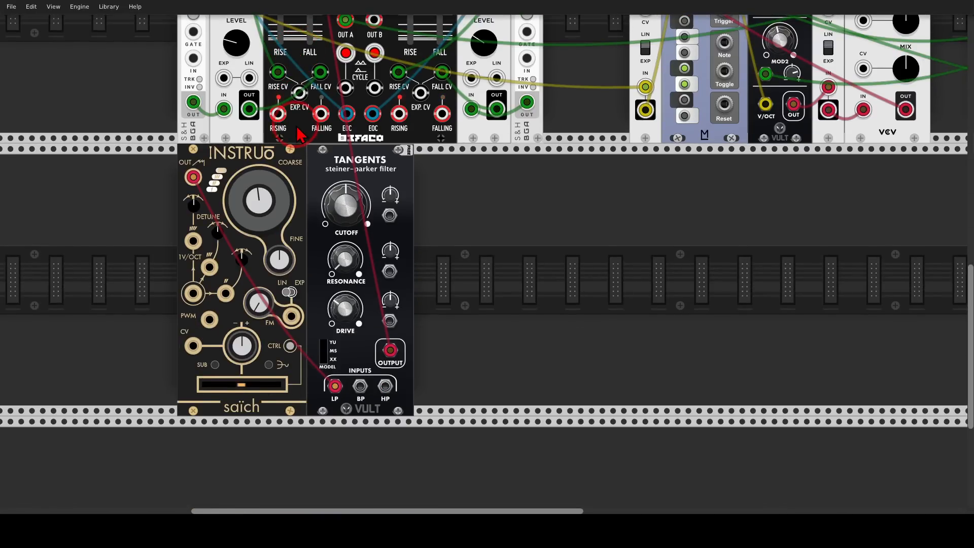
pyautogui.scroll(20, 300, 133)
pyautogui.rightClick(271, 117)
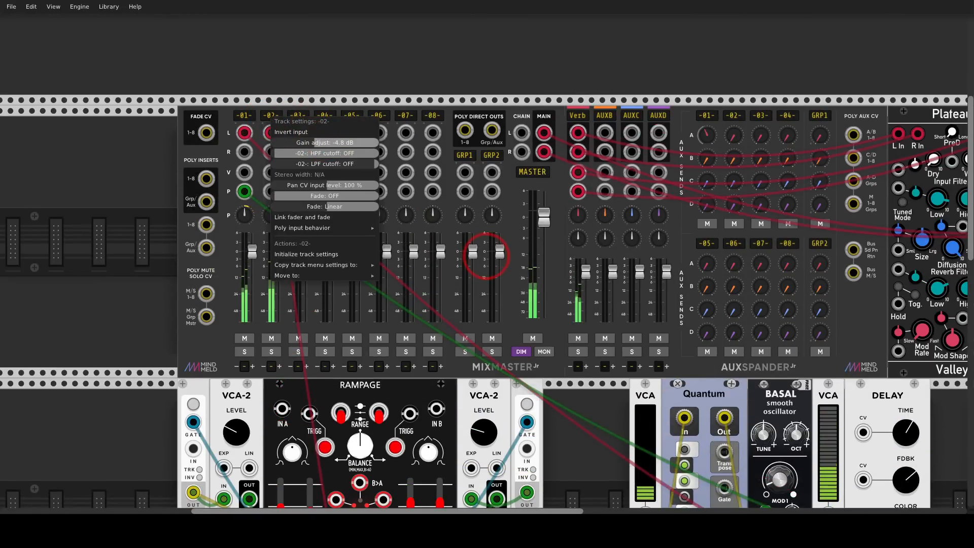
pyautogui.click(311, 89)
# Make room before saïch, search the library for "ref", and place the Reftone module there with Tangents following saïch
pyautogui.scroll(-20, 310, 89)
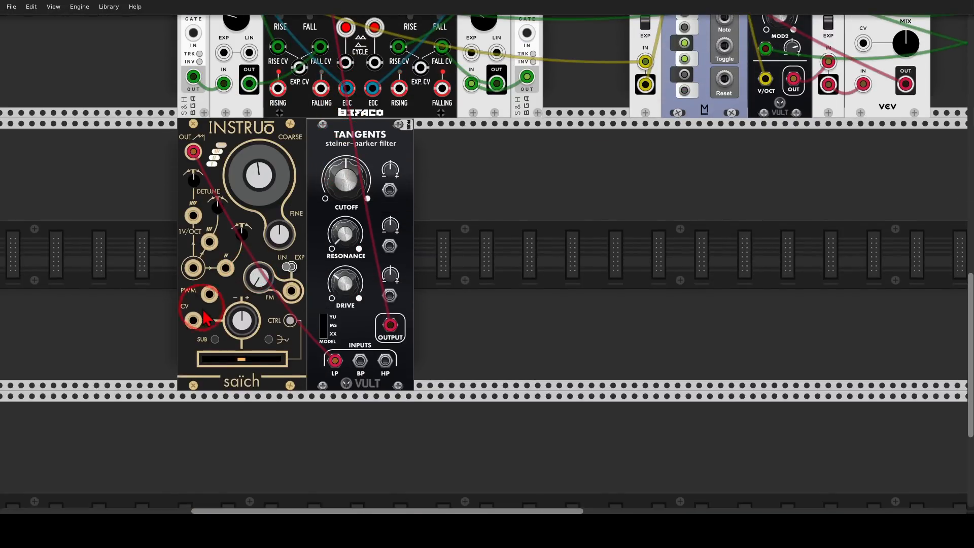
pyautogui.moveTo(216, 327)
pyautogui.mouseDown()
pyautogui.moveTo(205, 356)
pyautogui.moveTo(226, 327)
pyautogui.mouseUp()
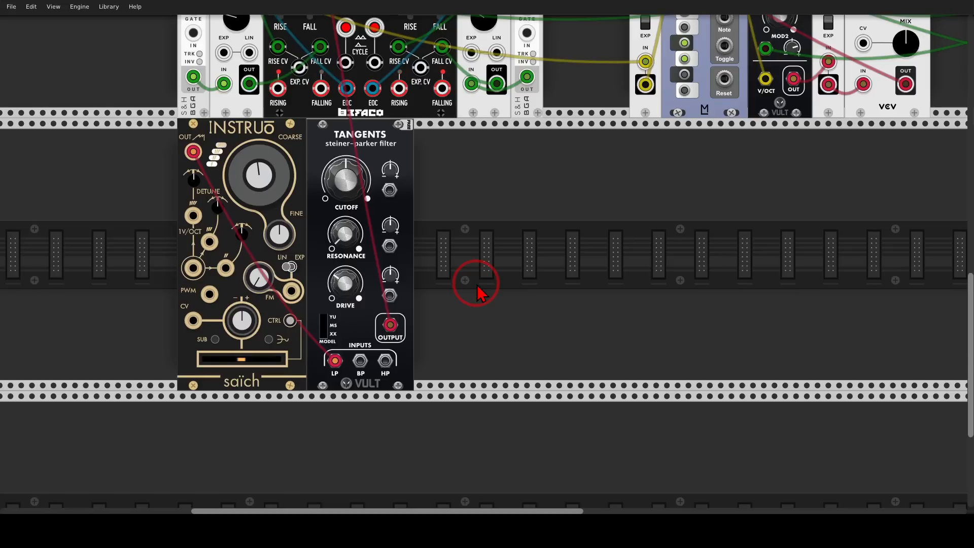
pyautogui.moveTo(254, 137); pyautogui.dragTo(297, 138)
pyautogui.rightClick(193, 185)
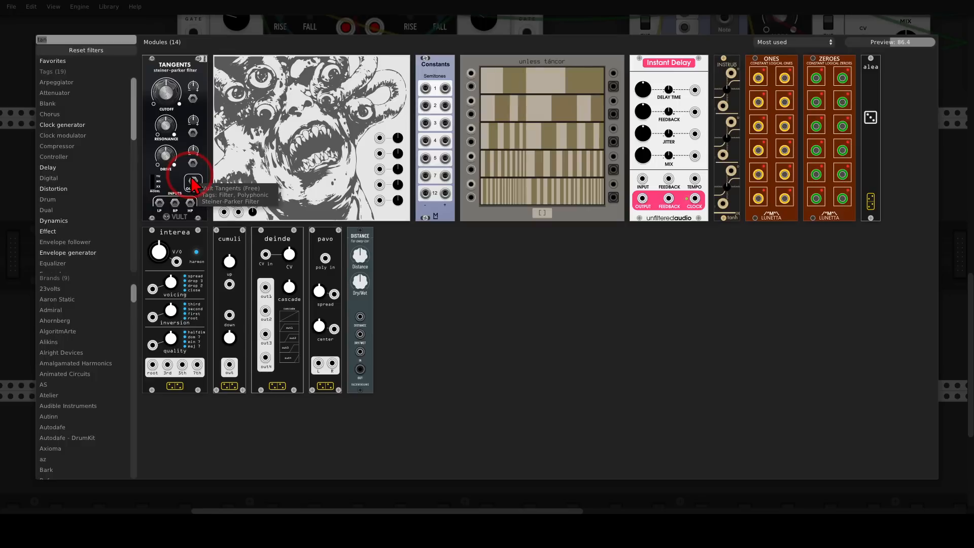
pyautogui.write('ref')
pyautogui.moveTo(155, 82); pyautogui.dragTo(483, 255)
pyautogui.moveTo(379, 147); pyautogui.dragTo(369, 147)
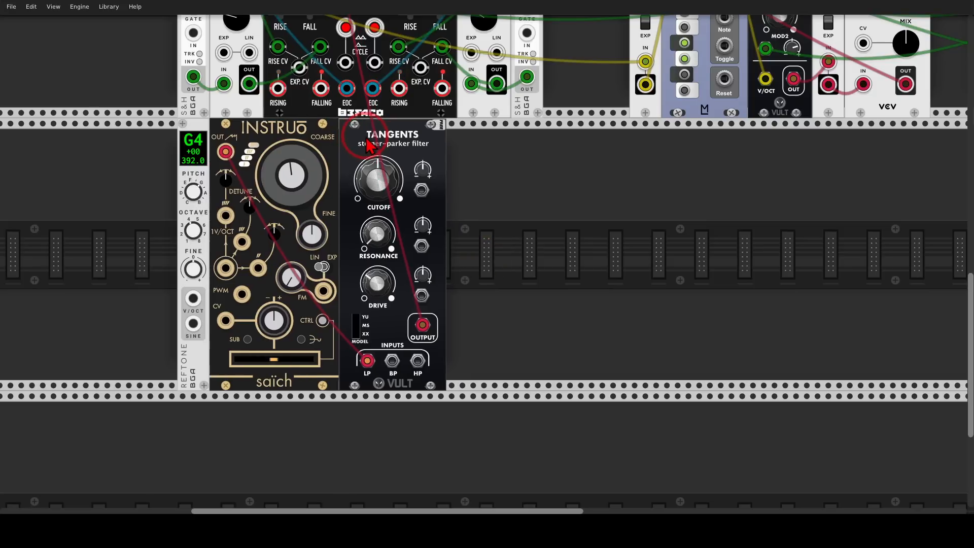
# Patch Reftone's V/OCT output tuned to G2 into saïch's 1V/OCT input, and adjust Tangents' cutoff and resonance, with resonance about 0.39
pyautogui.moveTo(193, 298); pyautogui.dragTo(225, 267)
pyautogui.moveTo(194, 233); pyautogui.dragTo(194, 244)
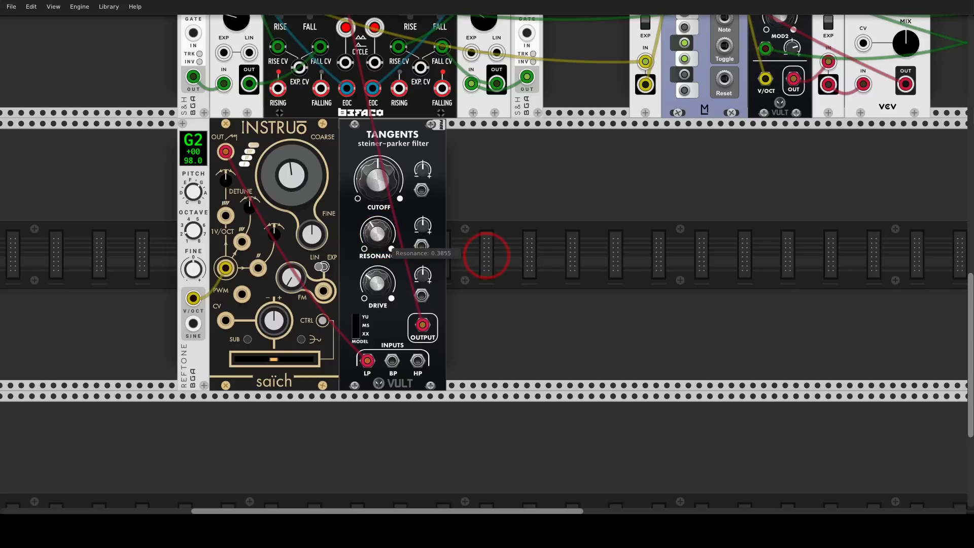
pyautogui.moveTo(380, 188); pyautogui.dragTo(379, 197)
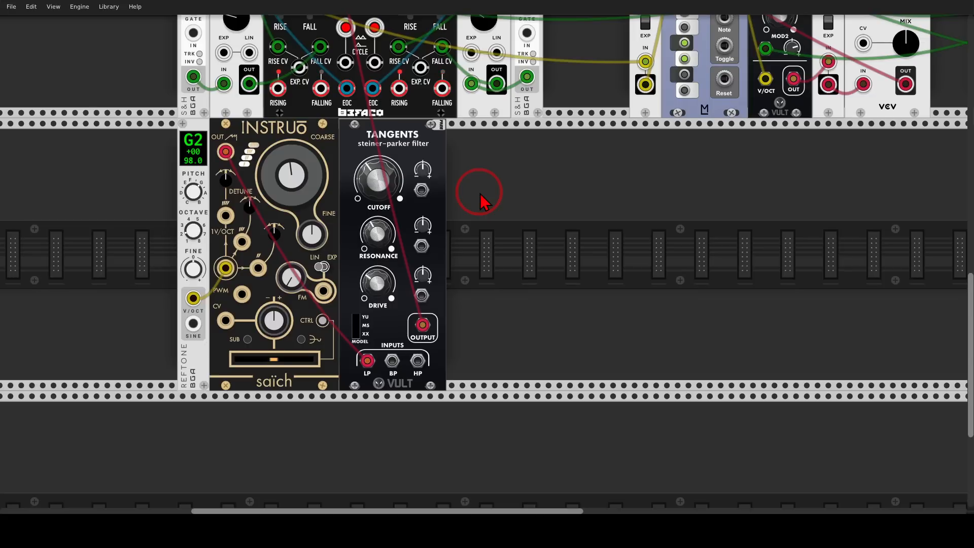
pyautogui.moveTo(310, 304)
pyautogui.mouseDown()
pyautogui.moveTo(258, 297)
pyautogui.moveTo(324, 387)
pyautogui.moveTo(313, 305)
pyautogui.mouseUp()
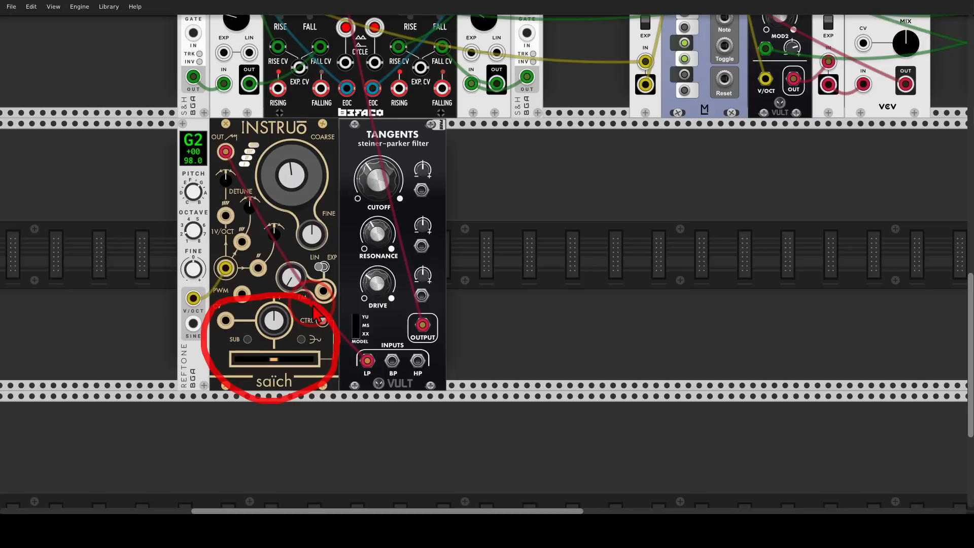
pyautogui.press('Escape')
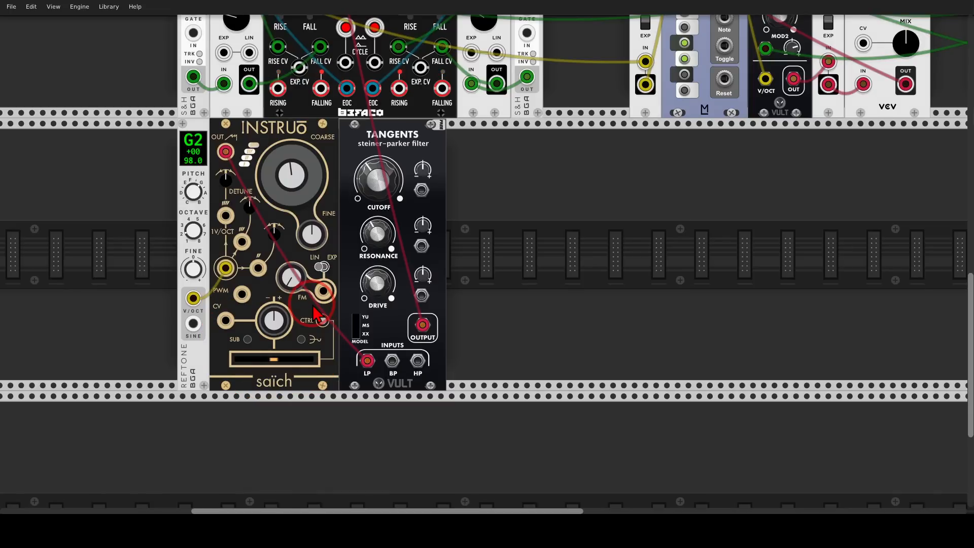
# Set saïch's mix profile to Constant Root and adjust its Mix Profile Fader around the middle
pyautogui.rightClick(262, 134)
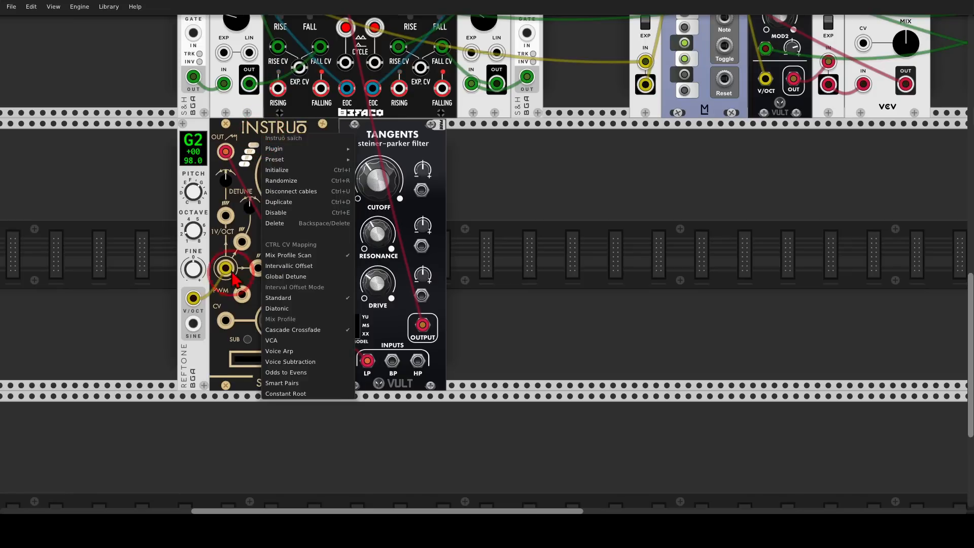
pyautogui.click(301, 395)
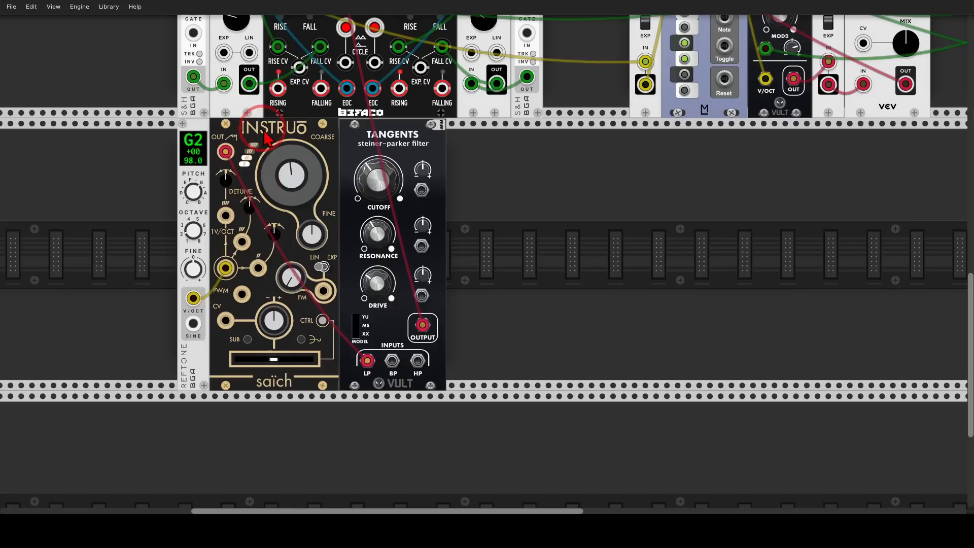
pyautogui.moveTo(274, 359); pyautogui.dragTo(239, 359)
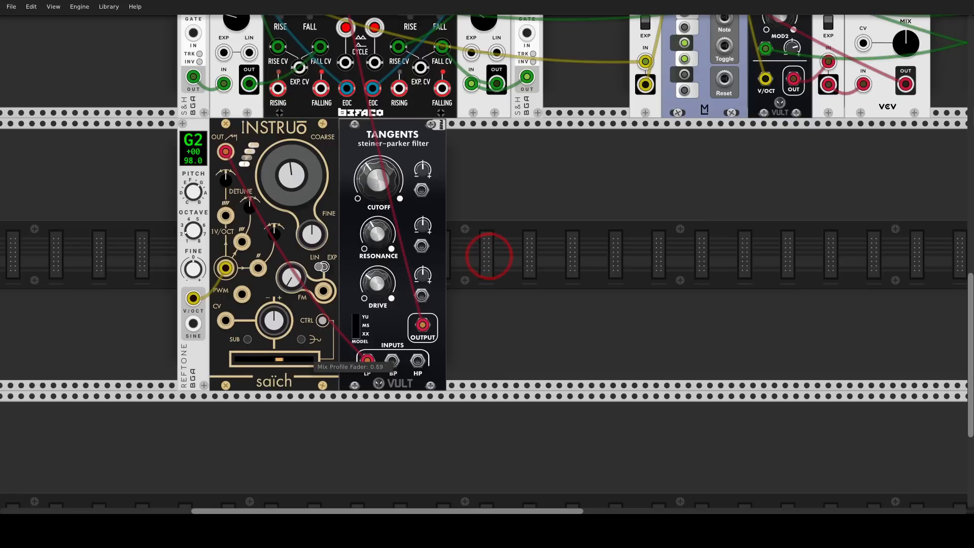
pyautogui.moveTo(298, 359); pyautogui.dragTo(277, 364)
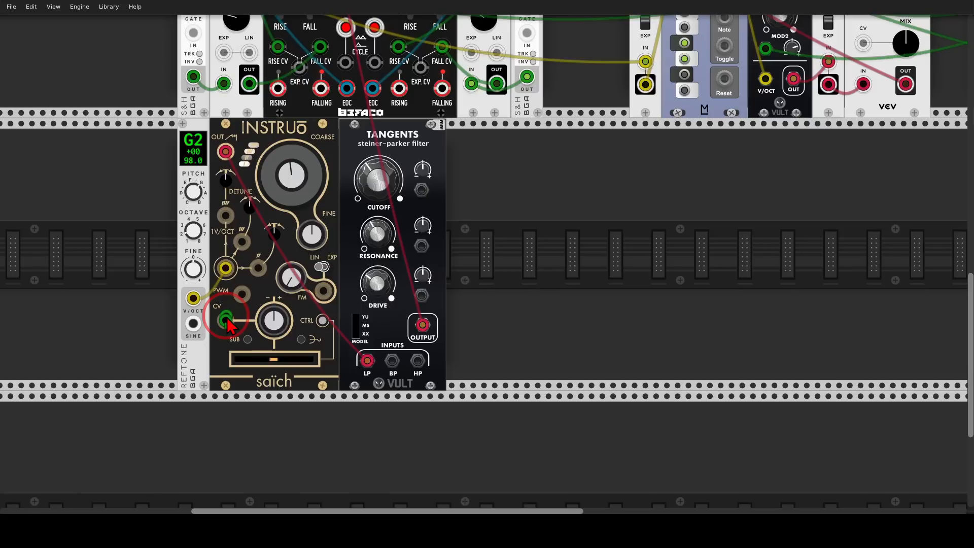
# Patch an output of the øchd LFO into saïch's pulse-width CV input and adjust the CV attenuverter
pyautogui.moveTo(225, 320); pyautogui.dragTo(892, 169)
pyautogui.moveTo(446, 358); pyautogui.dragTo(571, 286)
pyautogui.moveTo(285, 352); pyautogui.dragTo(299, 307)
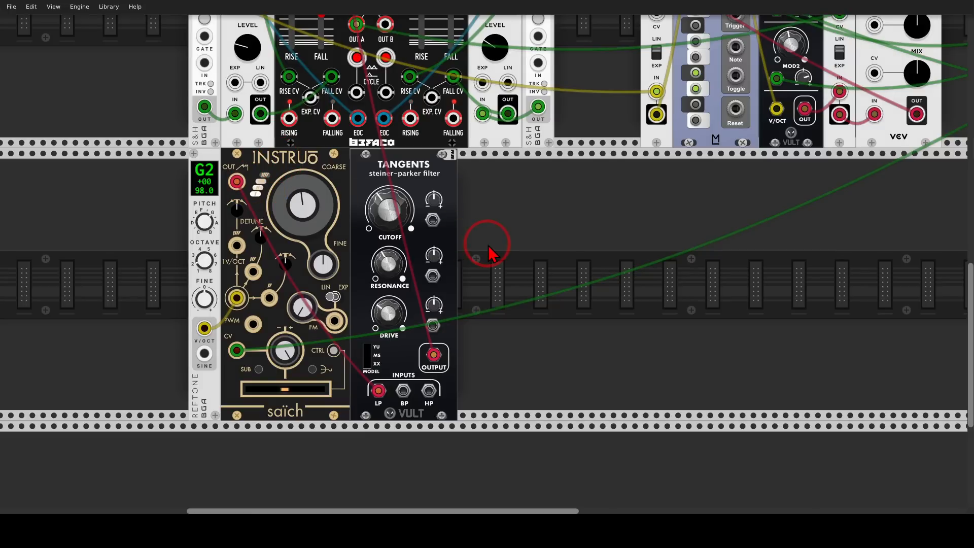
# Patch Rampage's OUT B into the Tangents cutoff modulation input and set the cutoff modulation to about 0.156
pyautogui.scroll(5, 489, 249)
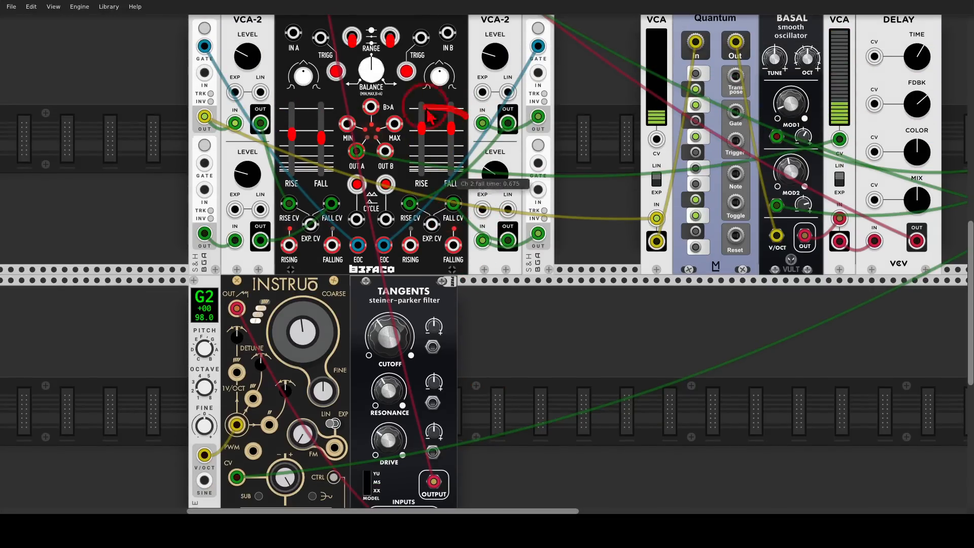
pyautogui.moveTo(428, 116)
pyautogui.mouseDown()
pyautogui.moveTo(362, 152)
pyautogui.moveTo(437, 107)
pyautogui.moveTo(467, 121)
pyautogui.mouseUp()
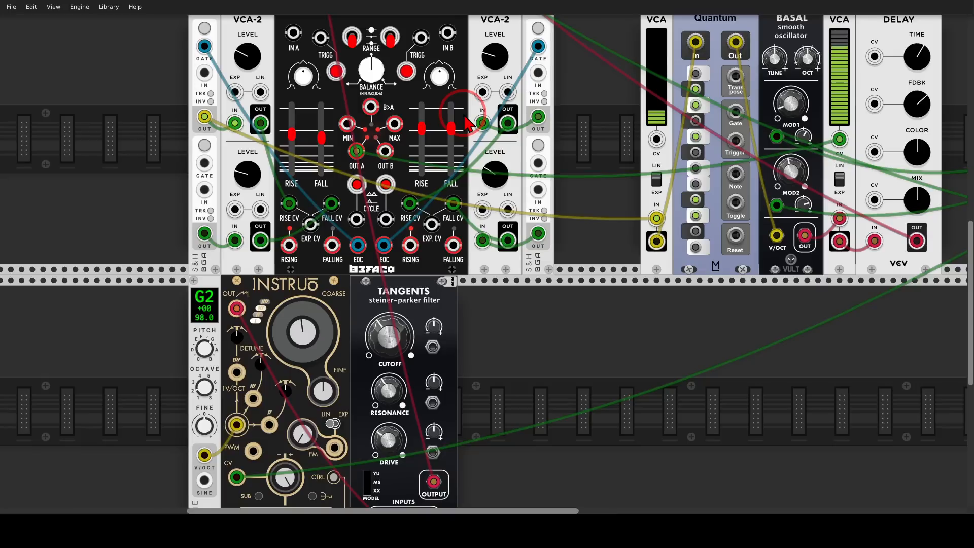
pyautogui.scroll(-2, 406, 152)
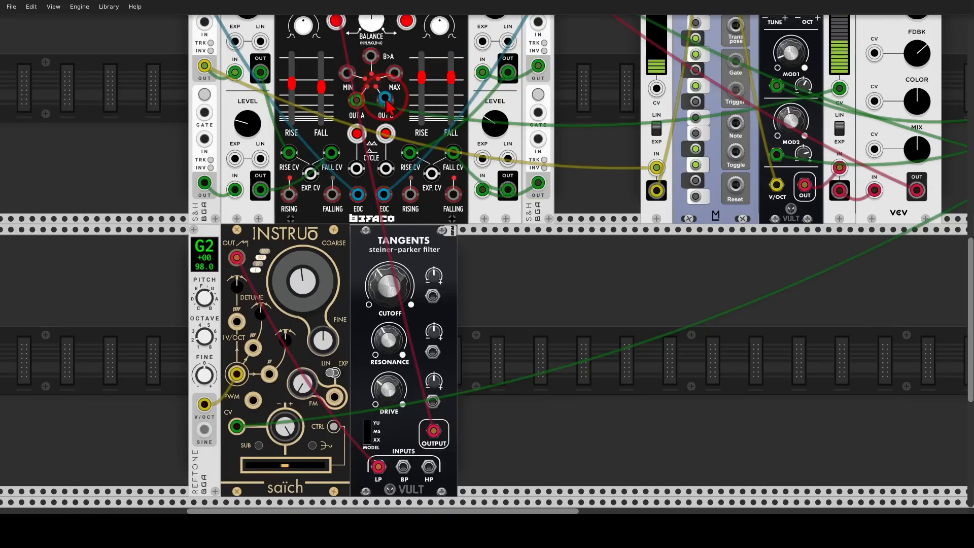
pyautogui.moveTo(386, 100); pyautogui.dragTo(433, 296)
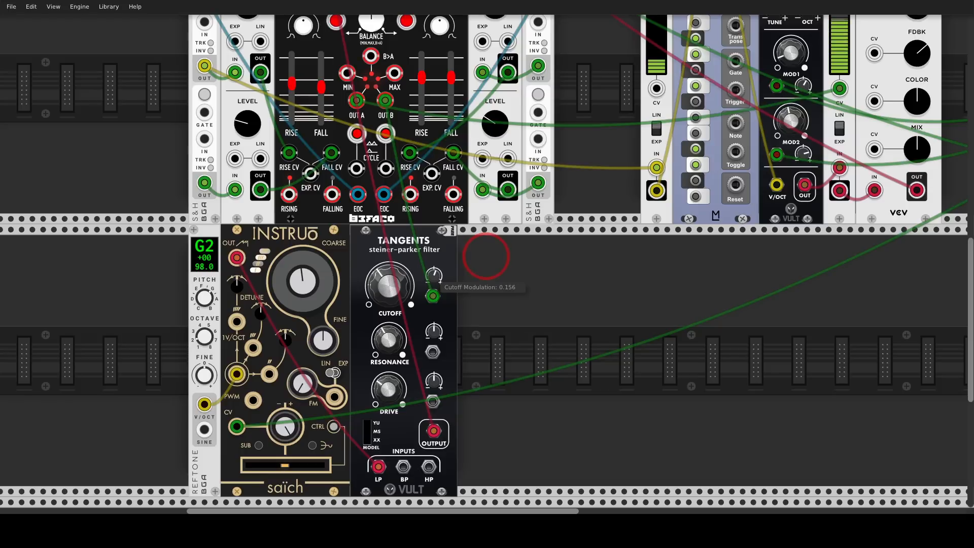
# Search the library for "umix" and place the Bogaudio UMIX module directly beside Tangents
pyautogui.scroll(-2, 447, 285)
pyautogui.hscroll(1, 446, 284)
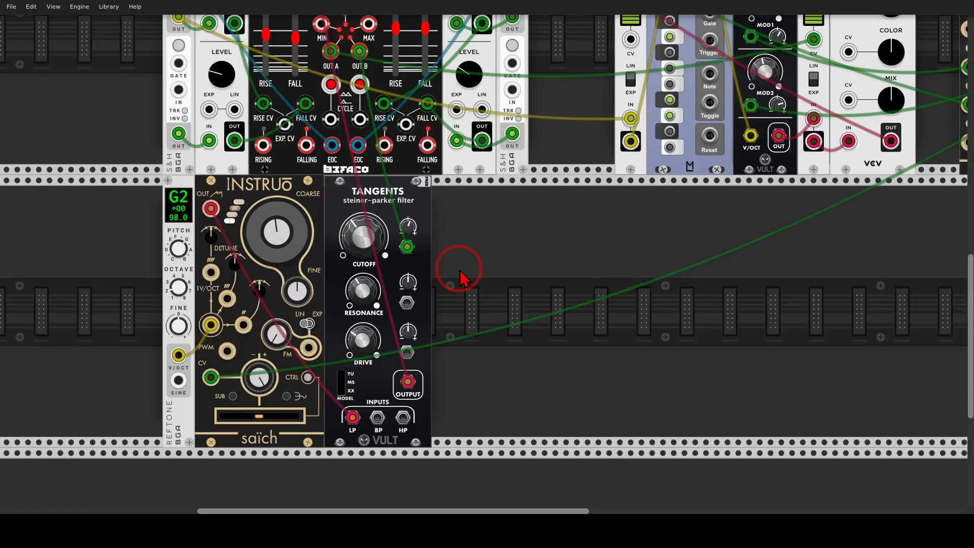
pyautogui.rightClick(477, 274)
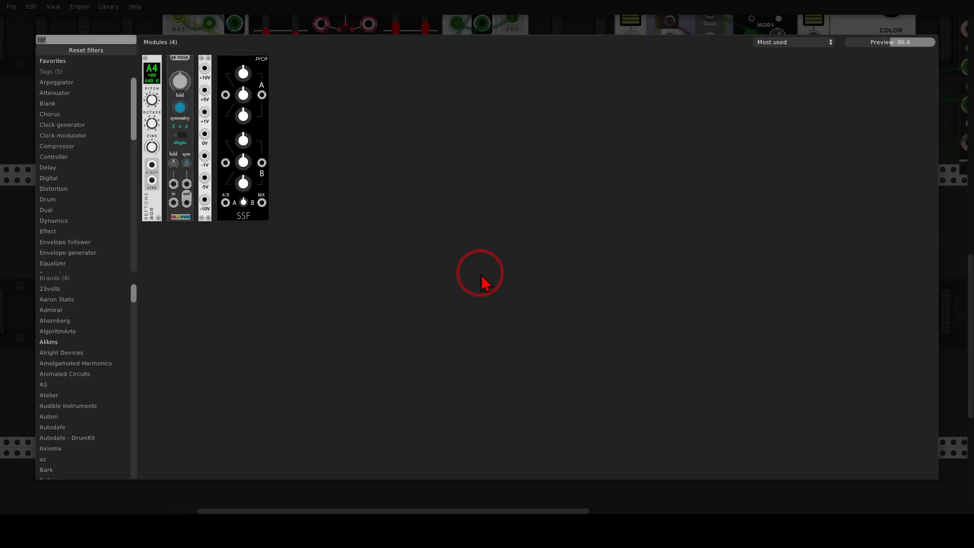
pyautogui.write('umix')
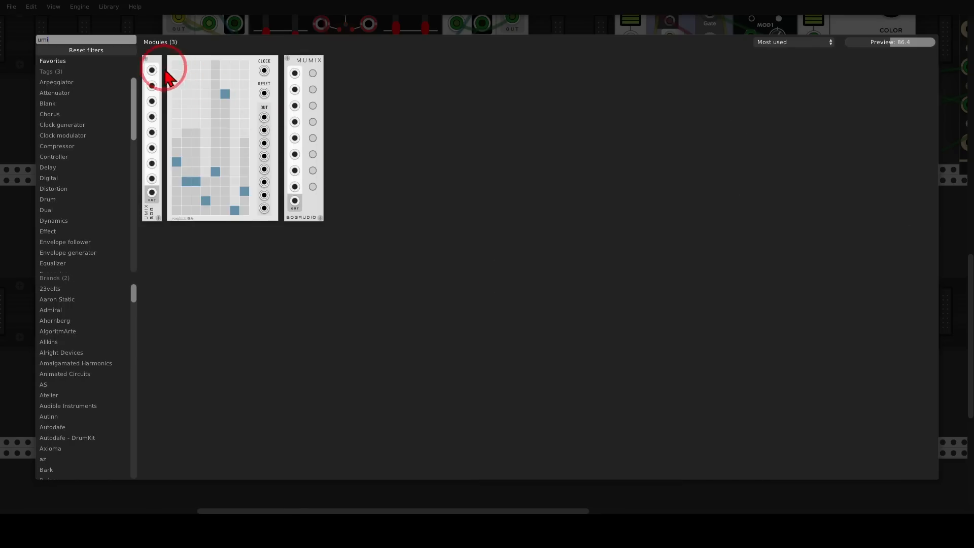
pyautogui.click(154, 63)
pyautogui.moveTo(155, 62); pyautogui.dragTo(434, 224)
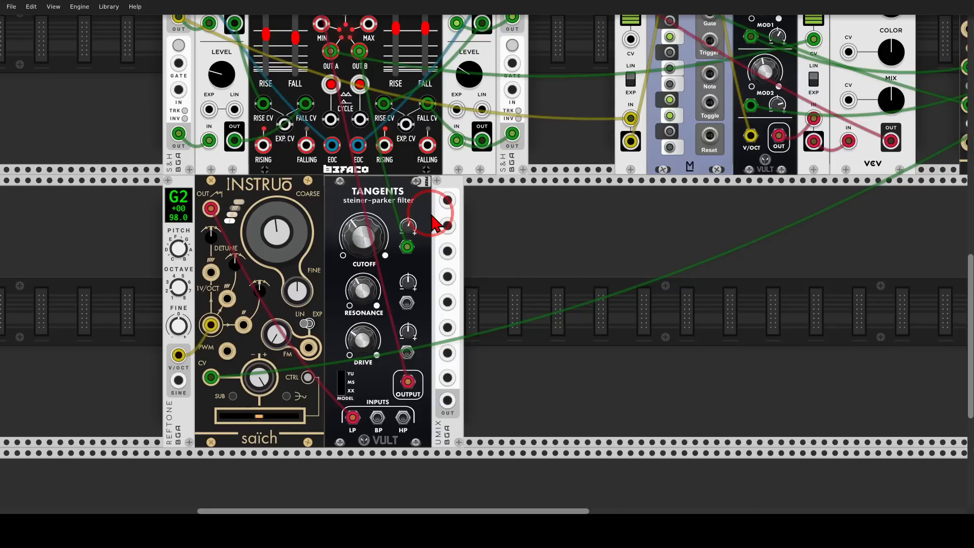
# Combine Rampage's OUT B and an øchd output in UMIX's first two inputs and patch its OUT into Tangents' cutoff modulation input
pyautogui.moveTo(407, 247); pyautogui.dragTo(448, 200)
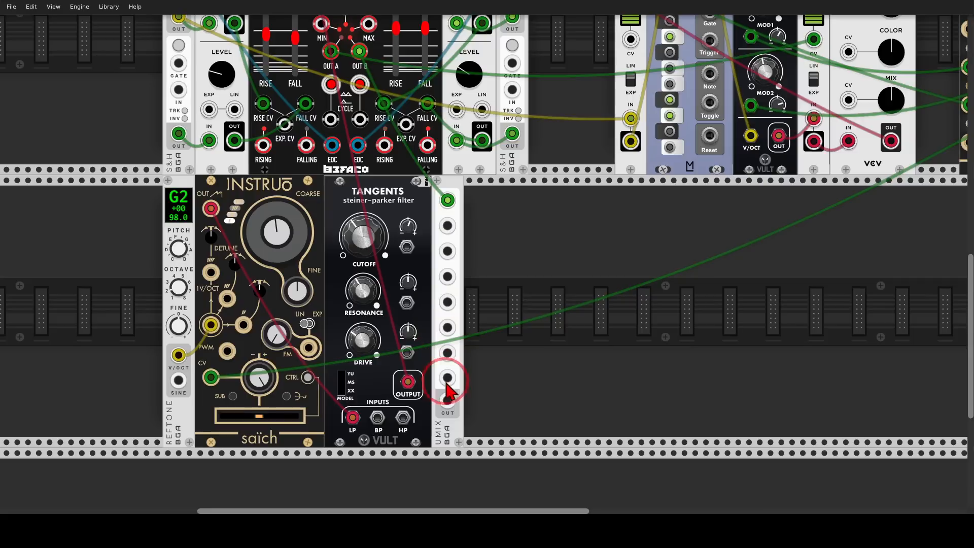
pyautogui.moveTo(447, 400); pyautogui.dragTo(967, 175)
pyautogui.moveTo(906, 210); pyautogui.dragTo(870, 113)
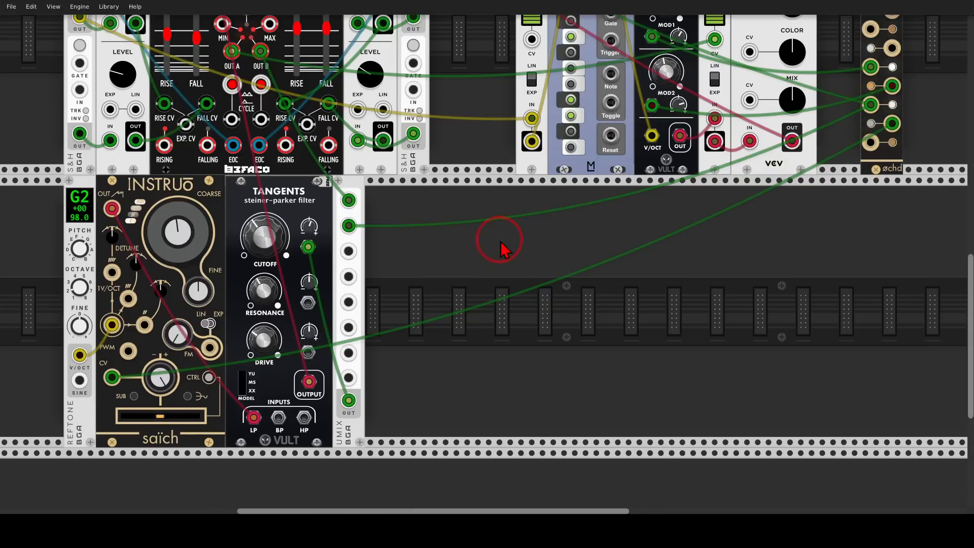
pyautogui.moveTo(502, 244); pyautogui.dragTo(590, 224)
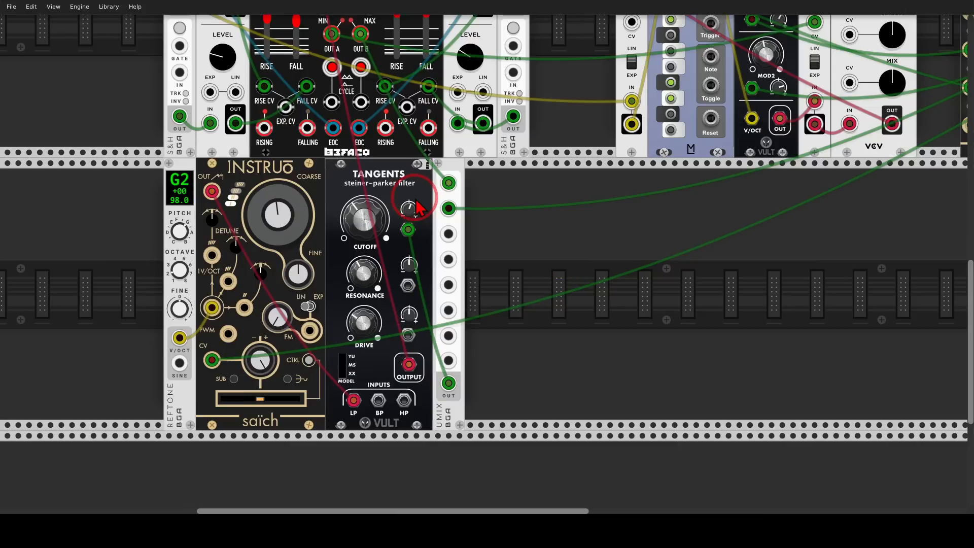
# Duplicate the Tangents filter, place the copy beyond UMIX, and patch the first Tangents output into the copy's HP input
pyautogui.hotkey('ctrl', 'd')
pyautogui.moveTo(471, 201); pyautogui.dragTo(541, 198)
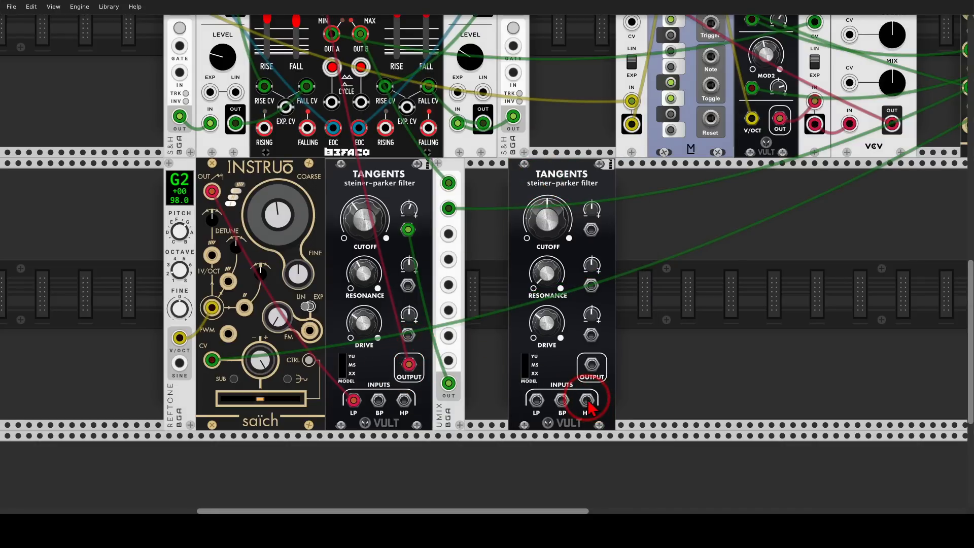
pyautogui.moveTo(587, 401); pyautogui.dragTo(404, 369)
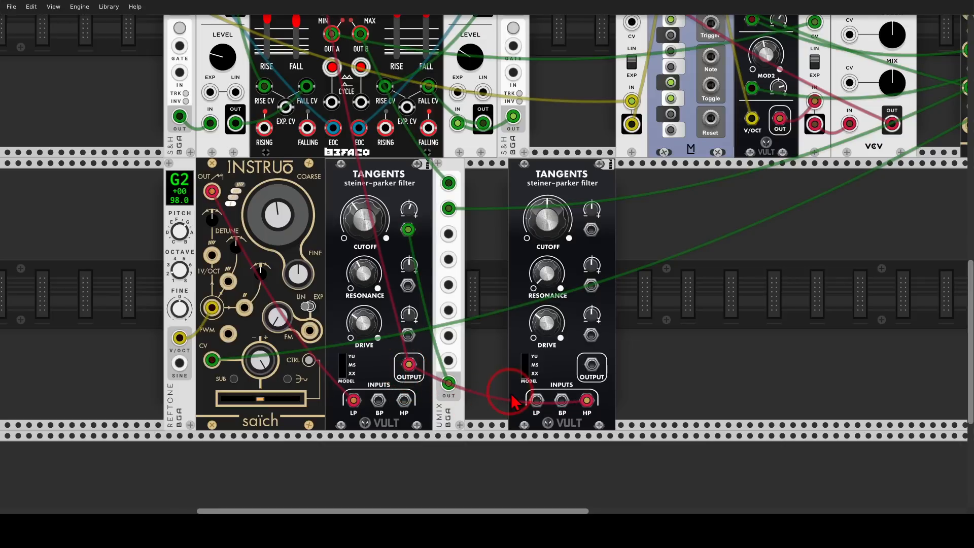
pyautogui.moveTo(390, 198)
pyautogui.mouseDown()
pyautogui.moveTo(326, 227)
pyautogui.moveTo(402, 247)
pyautogui.moveTo(406, 219)
pyautogui.moveTo(396, 205)
pyautogui.moveTo(446, 186)
pyautogui.moveTo(508, 189)
pyautogui.moveTo(495, 229)
pyautogui.mouseUp()
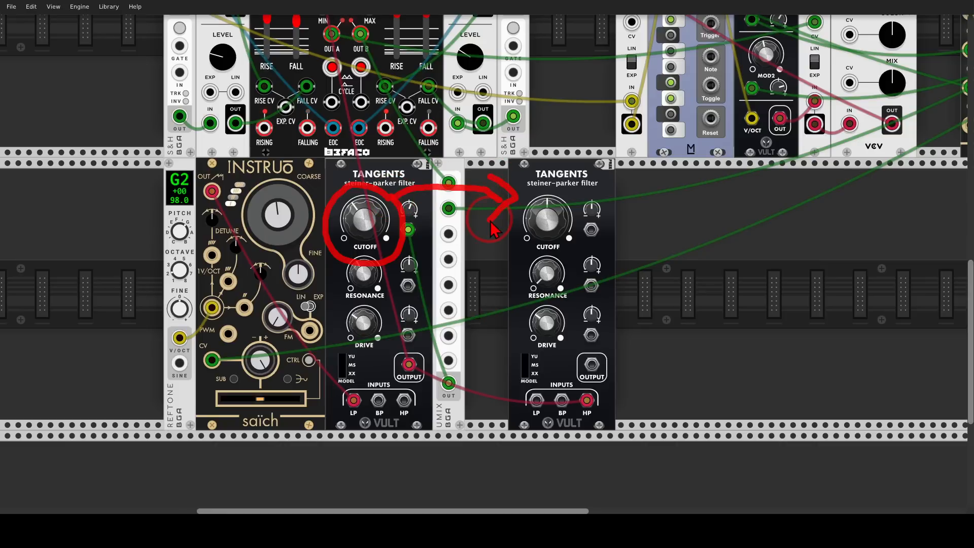
pyautogui.press('Escape')
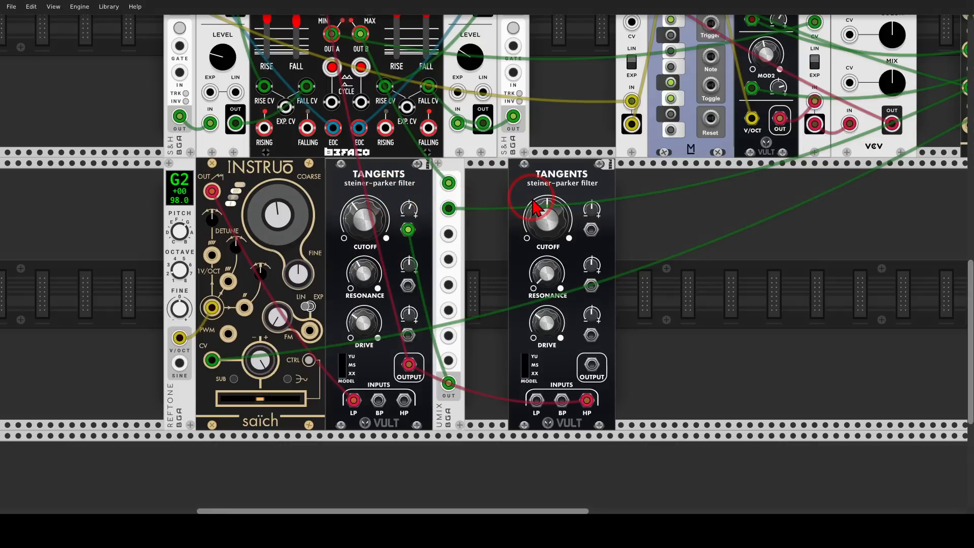
pyautogui.moveTo(539, 208); pyautogui.dragTo(486, 252)
# Search the library for "blob", add the Chronoblob delay beside the second Tangents, and patch that filter's output into its left input
pyautogui.rightClick(684, 262)
pyautogui.write('blob')
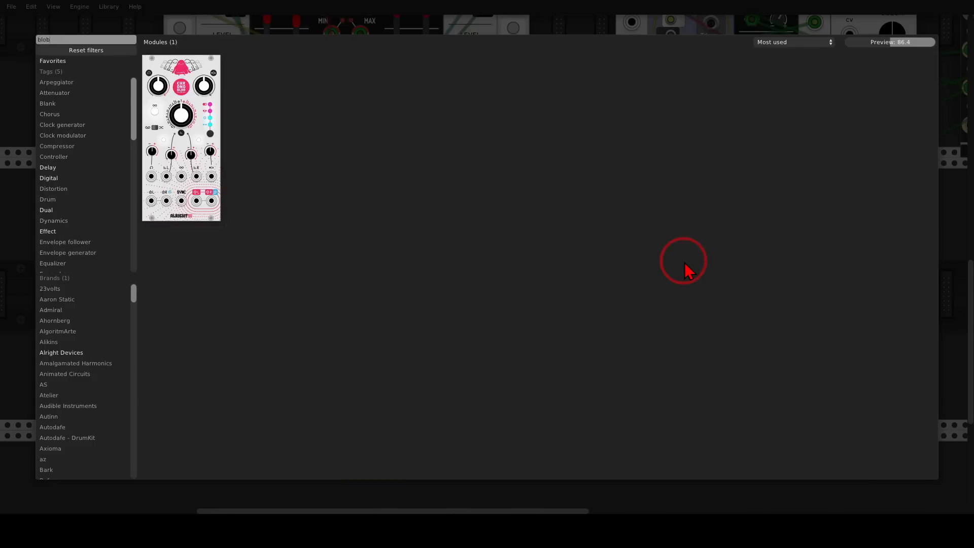
pyautogui.click(175, 79)
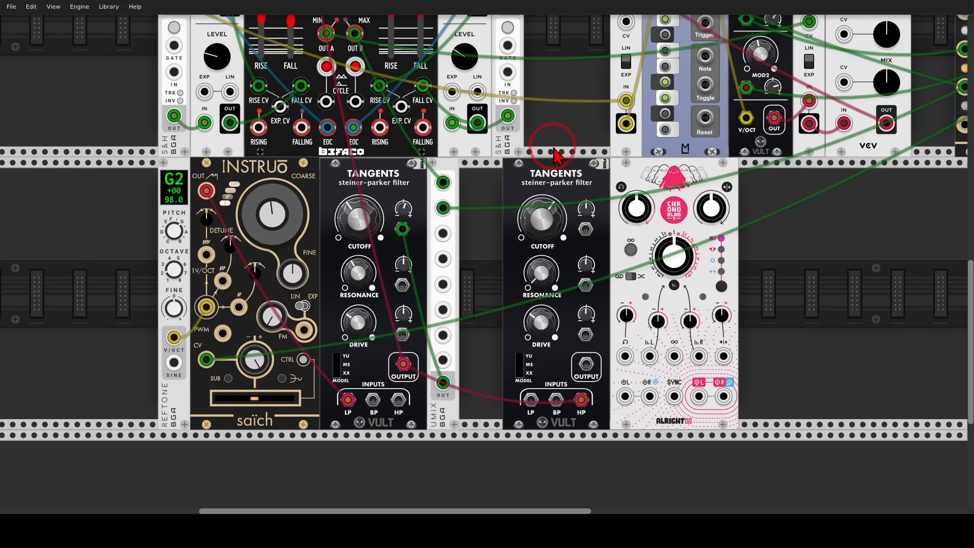
pyautogui.moveTo(554, 147); pyautogui.dragTo(509, 147)
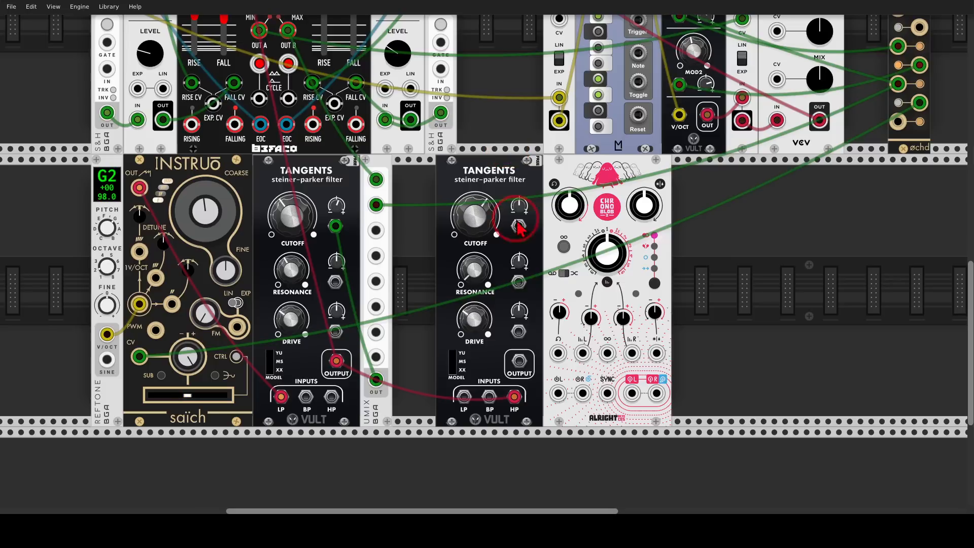
pyautogui.moveTo(520, 361); pyautogui.dragTo(558, 393)
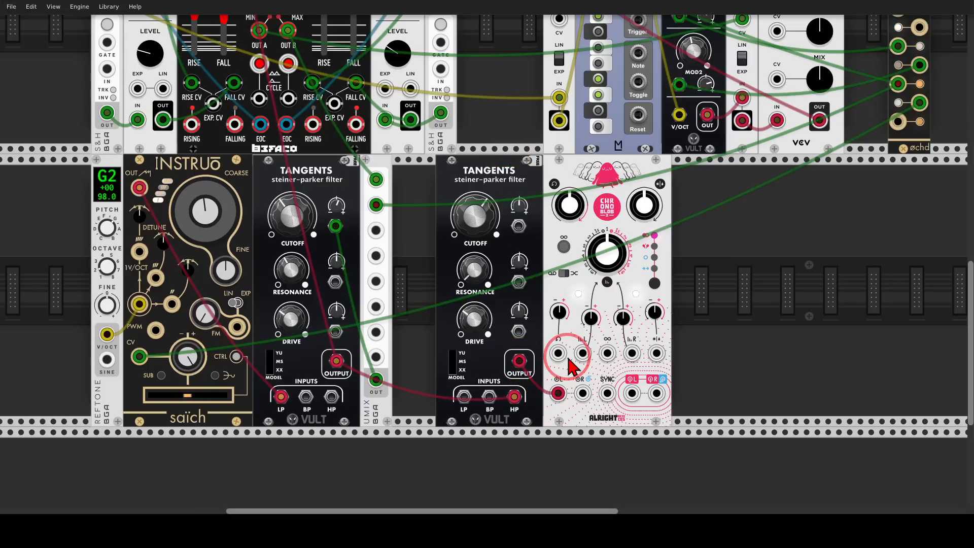
# Adjust Chronoblob's delay time, mix and feedback, set its R Delay Time CV to about 5.1%, and switch it to the second delay mode
pyautogui.moveTo(607, 254); pyautogui.dragTo(609, 264)
pyautogui.moveTo(622, 314); pyautogui.dragTo(623, 303)
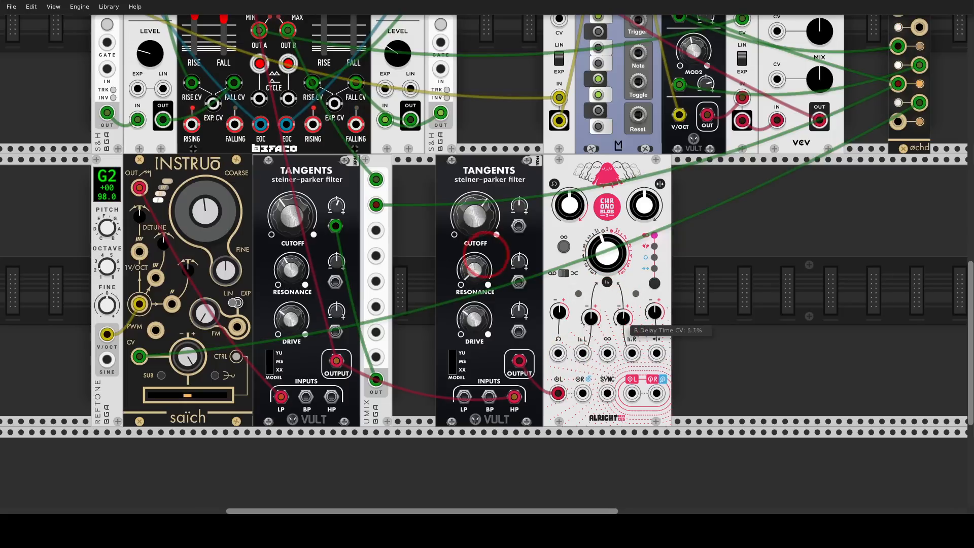
pyautogui.click(654, 284)
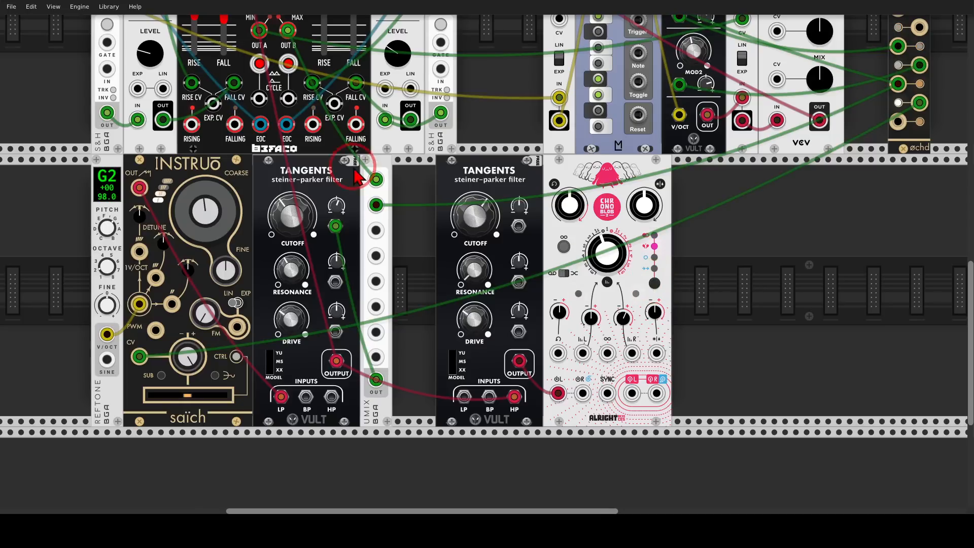
pyautogui.moveTo(355, 163)
pyautogui.mouseDown()
pyautogui.moveTo(256, 223)
pyautogui.moveTo(367, 172)
pyautogui.moveTo(355, 156)
pyautogui.mouseUp()
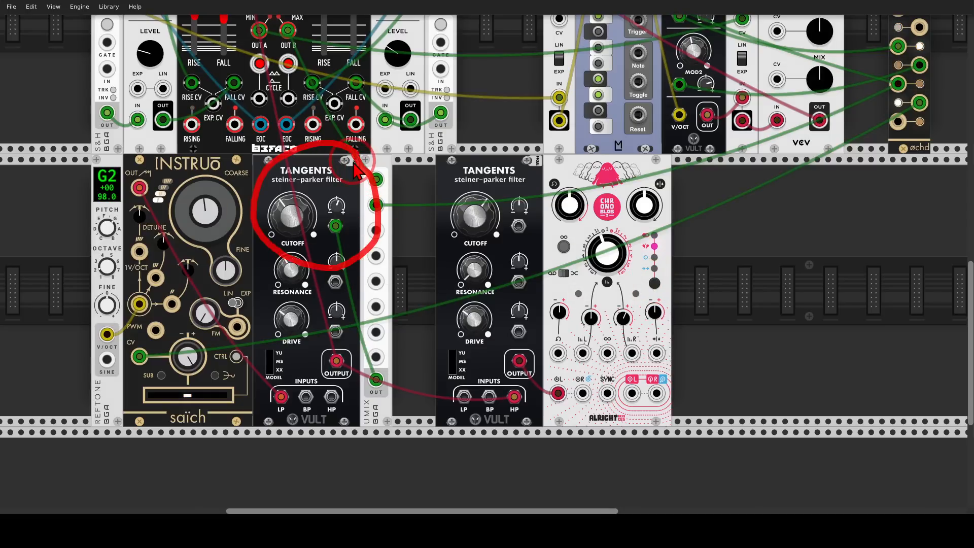
pyautogui.hotkey('shift', 'F9')
pyautogui.moveTo(640, 207); pyautogui.dragTo(641, 204)
pyautogui.moveTo(587, 219); pyautogui.dragTo(576, 213)
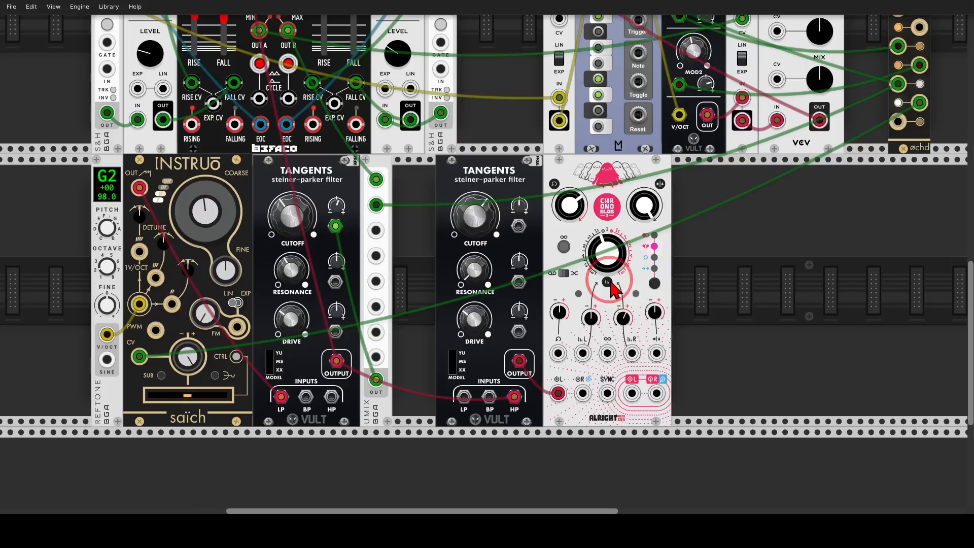
# Patch Chronoblob's left and right outputs into the L and R inputs of mixer channel 3
pyautogui.moveTo(632, 394); pyautogui.dragTo(480, 278)
pyautogui.scroll(11, 480, 277)
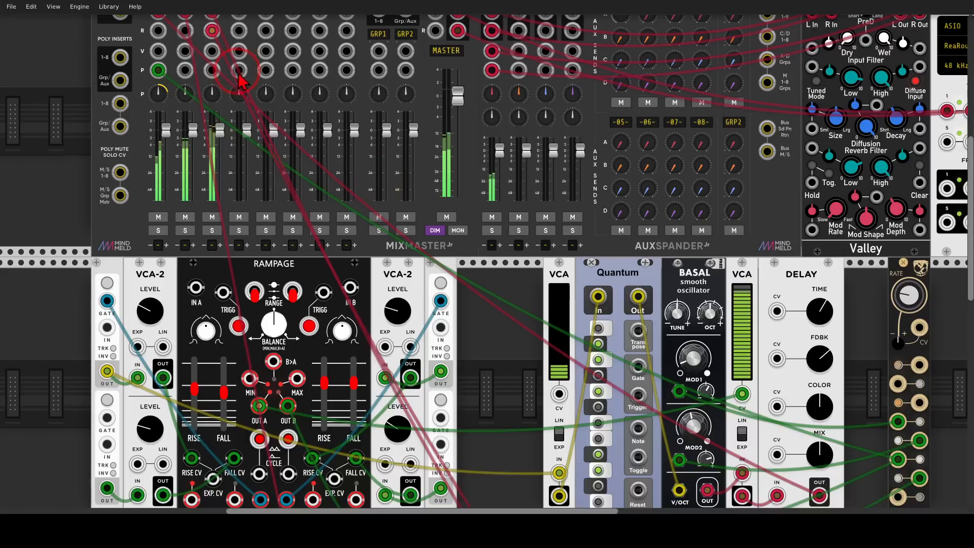
pyautogui.scroll(3, 239, 84)
# Set mixer track 3's gain adjust to -6.0 dB and its HPF cutoff to 79 Hz, and raise its send to the Verb aux
pyautogui.rightClick(213, 74)
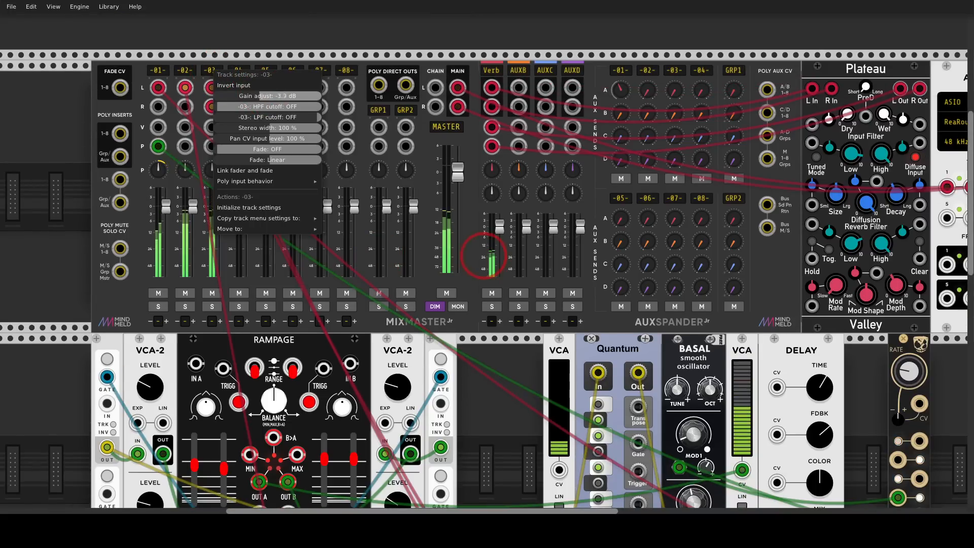
pyautogui.moveTo(261, 96); pyautogui.dragTo(255, 107)
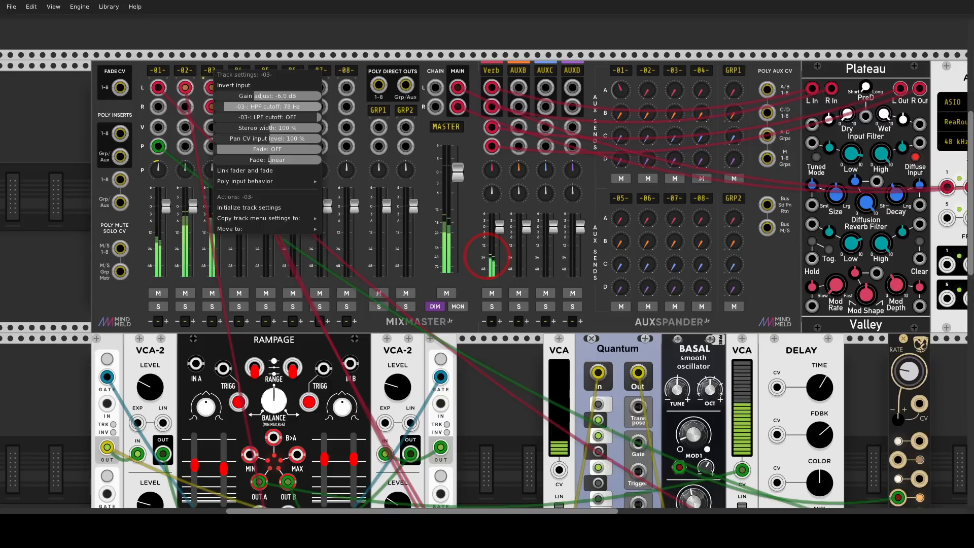
pyautogui.click(257, 53)
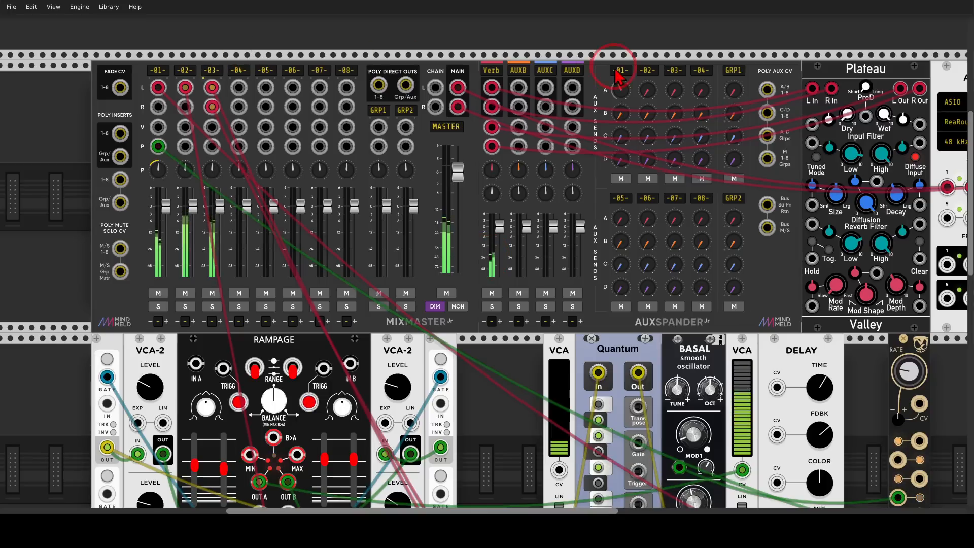
pyautogui.moveTo(675, 89); pyautogui.dragTo(674, 88)
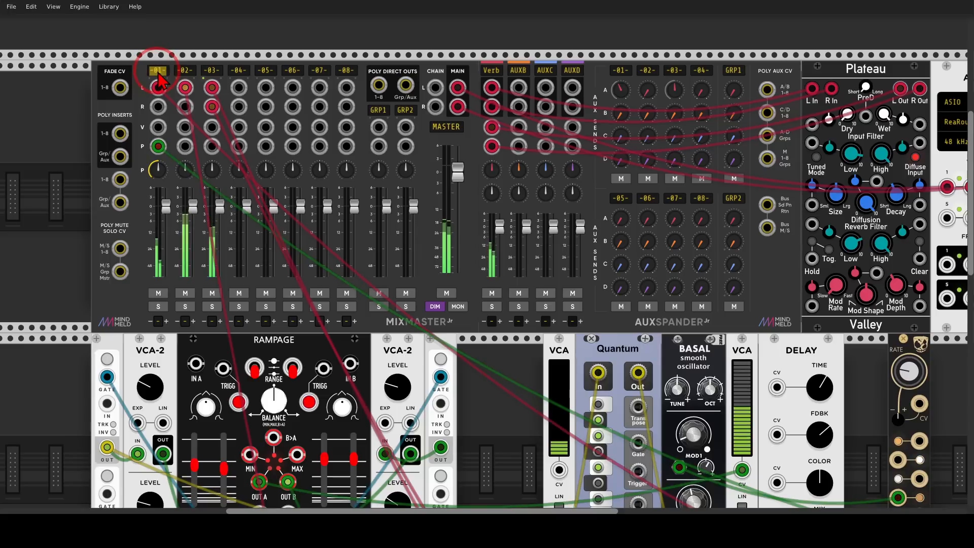
# Name the first three mixer tracks BASL, BASS and BSSD
pyautogui.write('BASL')
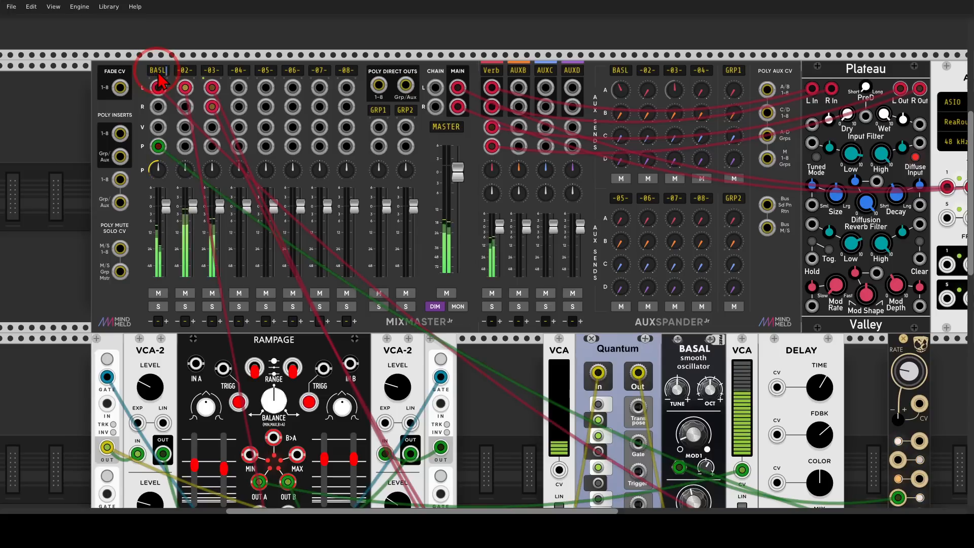
pyautogui.write('BASS')
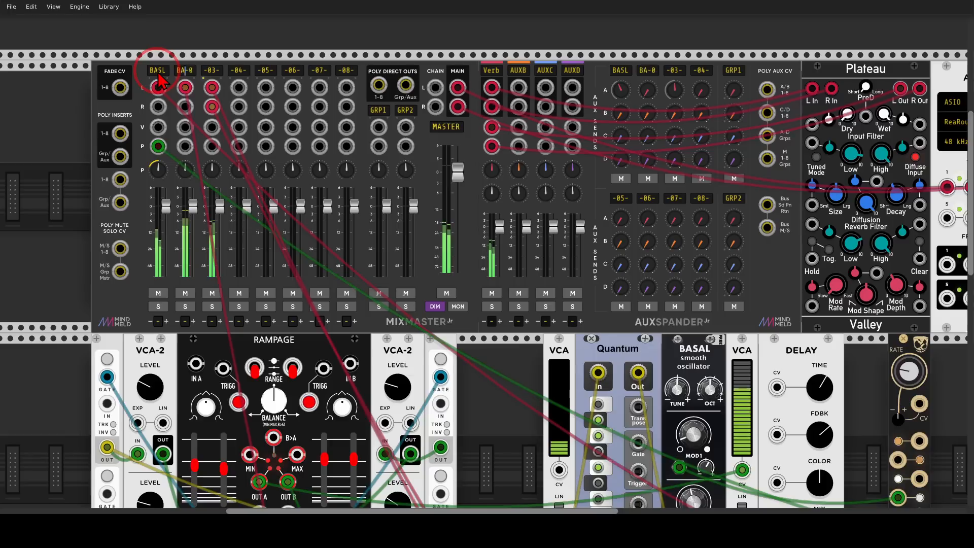
pyautogui.press('Tab')
pyautogui.write('BSSD')
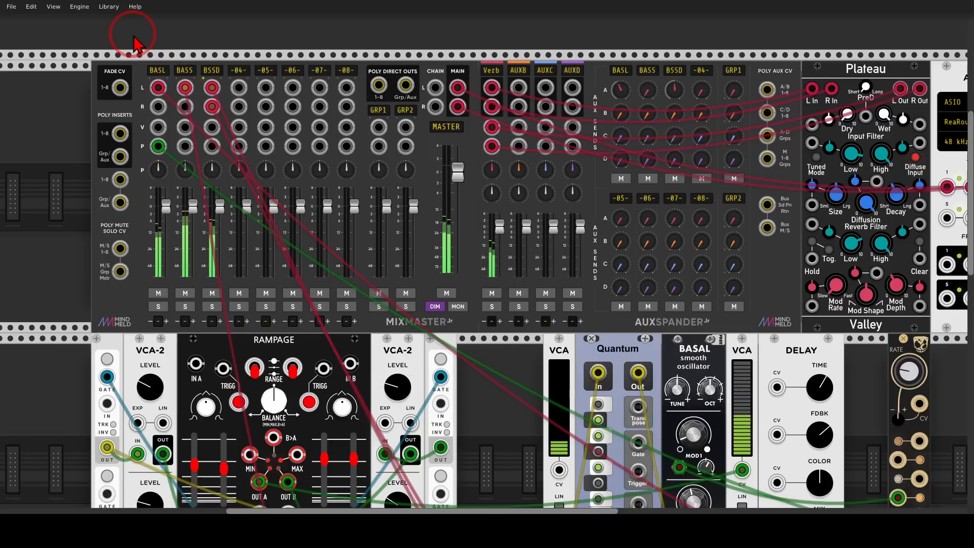
# Move the second Tangents and the Chronoblob flush against the UMIX module
pyautogui.scroll(-12, 135, 38)
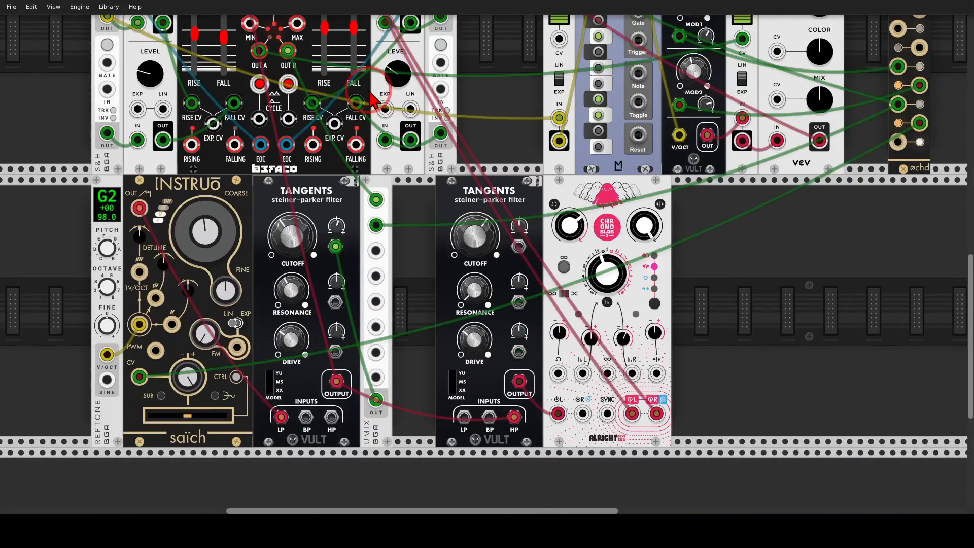
pyautogui.scroll(-4, 489, 148)
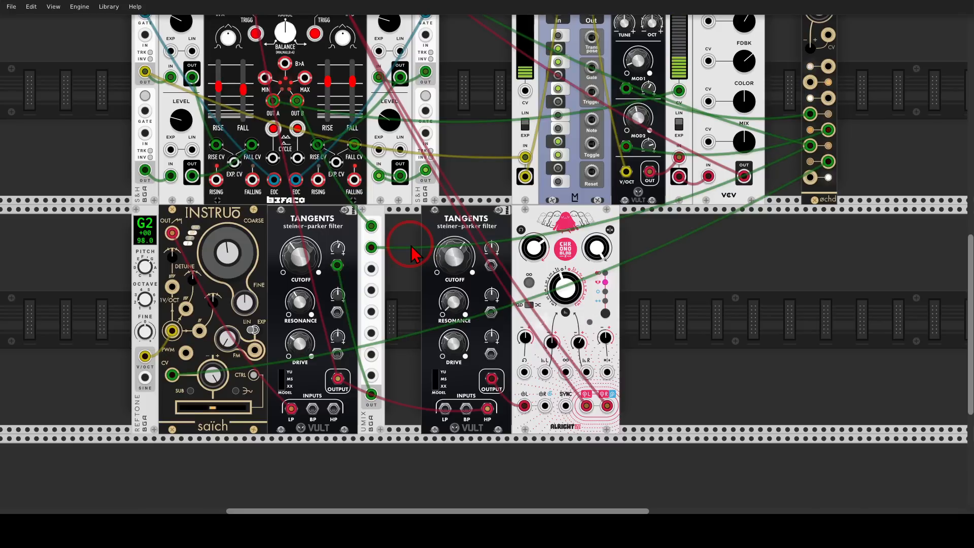
pyautogui.moveTo(581, 225); pyautogui.dragTo(544, 224)
# Search the library for "fm op", add the Bogaudio FM-OP beyond the Chronoblob, and enable envelope control of its level
pyautogui.moveTo(735, 252); pyautogui.dragTo(638, 261)
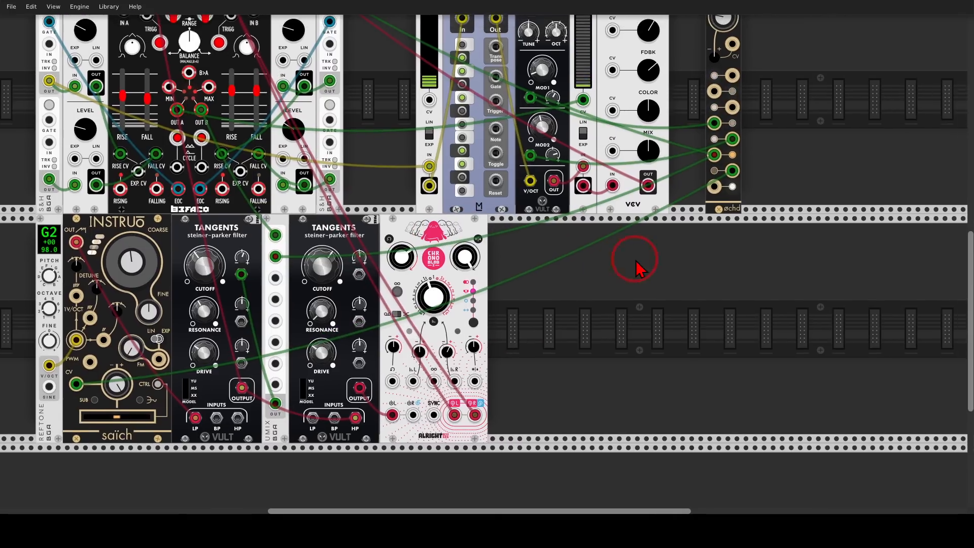
pyautogui.rightClick(638, 261)
pyautogui.write('fm op')
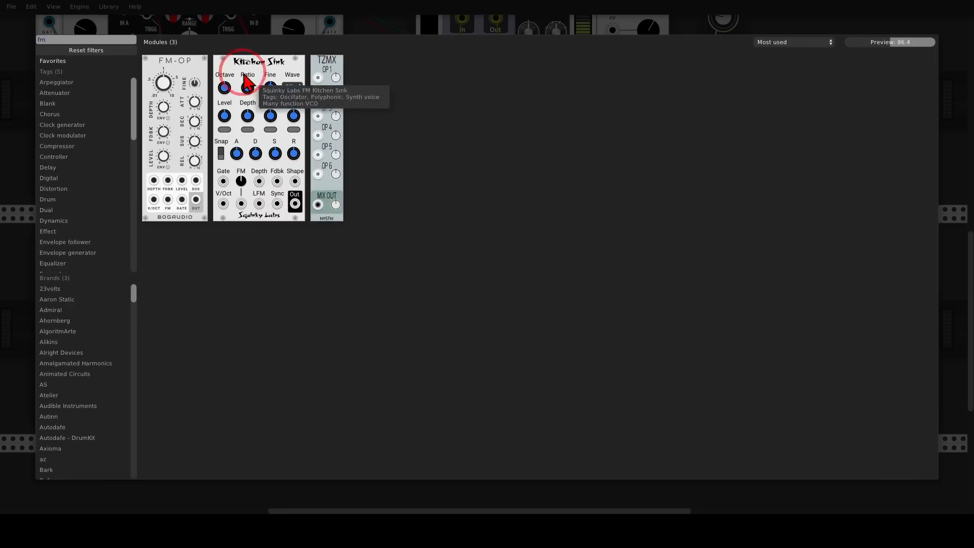
pyautogui.moveTo(188, 67); pyautogui.dragTo(644, 260)
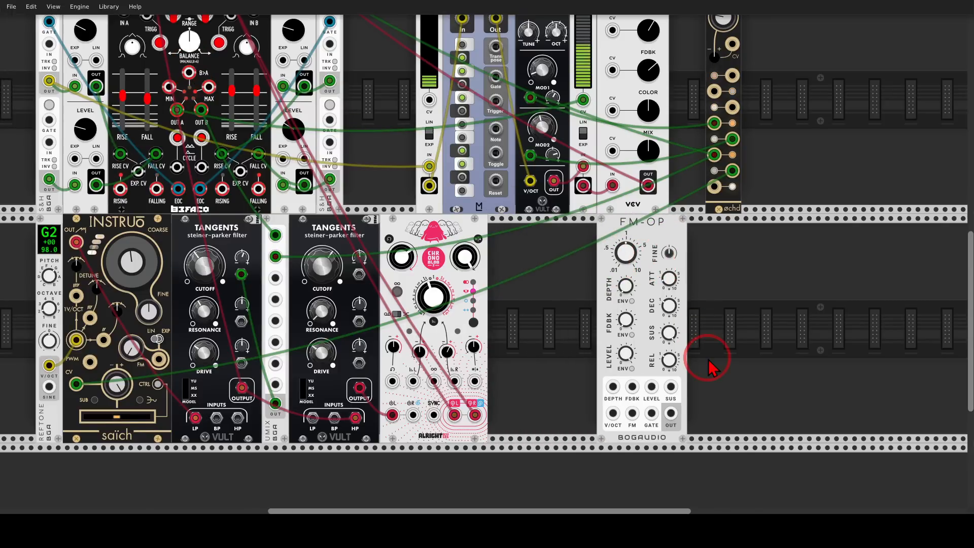
pyautogui.scroll(3, 710, 358)
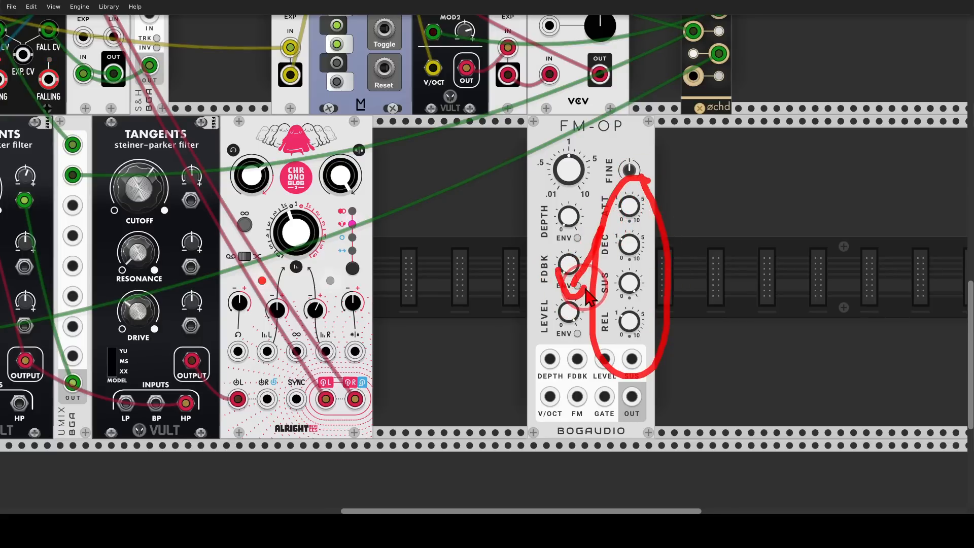
pyautogui.click(577, 334)
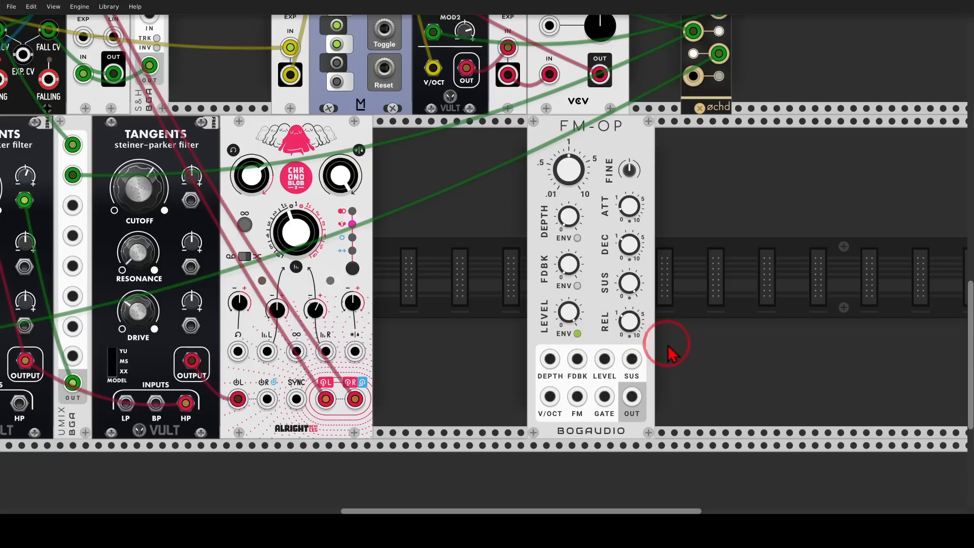
# Search the library for "blob", add a second Chronoblob beside FM-OP, and patch FM-OP's output into its left input
pyautogui.rightClick(697, 304)
pyautogui.write('blob')
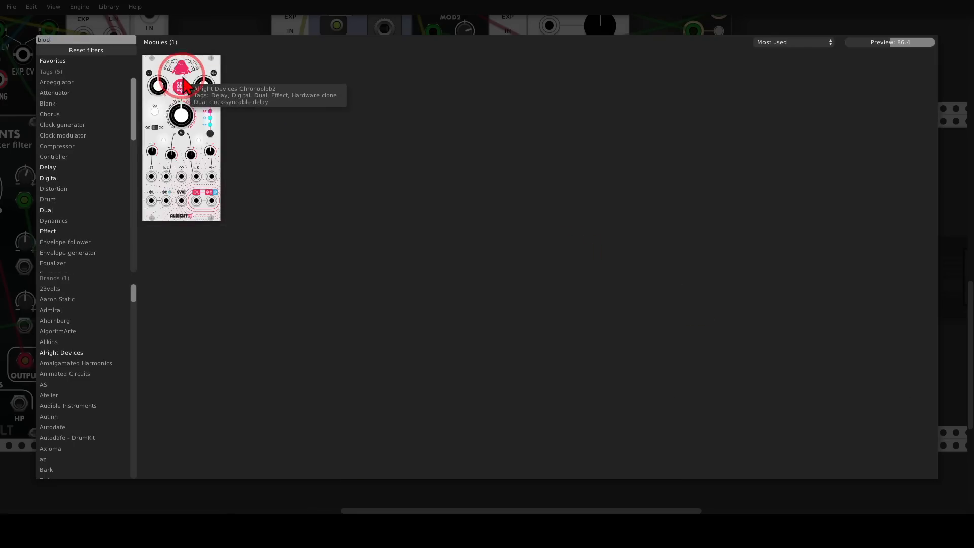
pyautogui.moveTo(184, 78); pyautogui.dragTo(638, 220)
pyautogui.moveTo(632, 397); pyautogui.dragTo(673, 399)
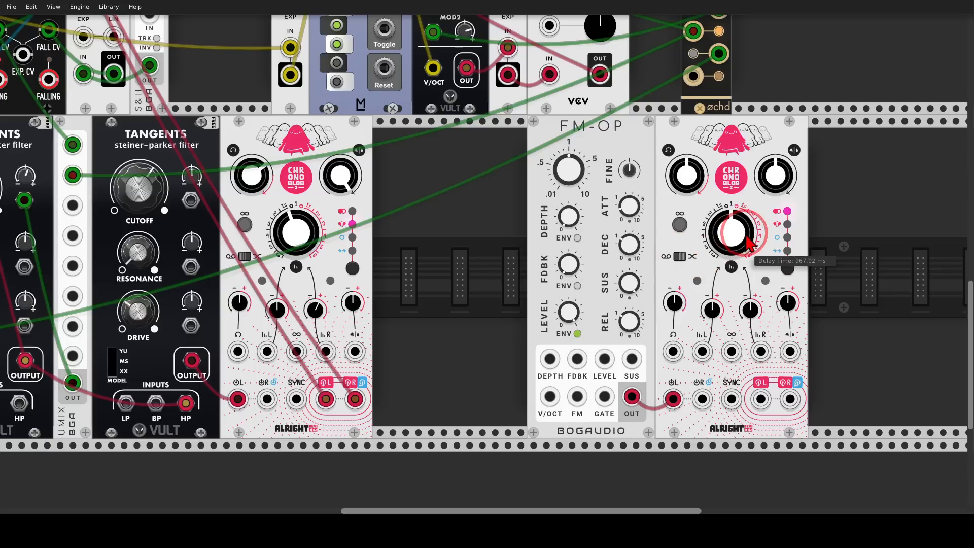
# Adjust the second Chronoblob's delay time, feedback and R Delay Time CV, and switch it to the second delay mode
pyautogui.moveTo(685, 184); pyautogui.dragTo(482, 261)
pyautogui.moveTo(752, 308); pyautogui.dragTo(486, 260)
pyautogui.click(787, 268)
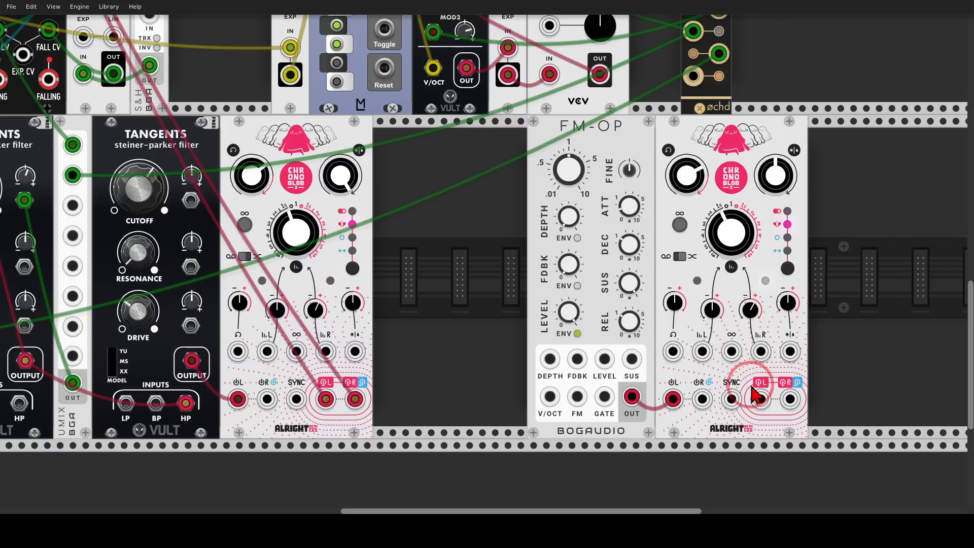
# Patch the second Chronoblob's left output into the L input of mixer channel 4 and name that track FMOP
pyautogui.moveTo(760, 399); pyautogui.dragTo(116, 70)
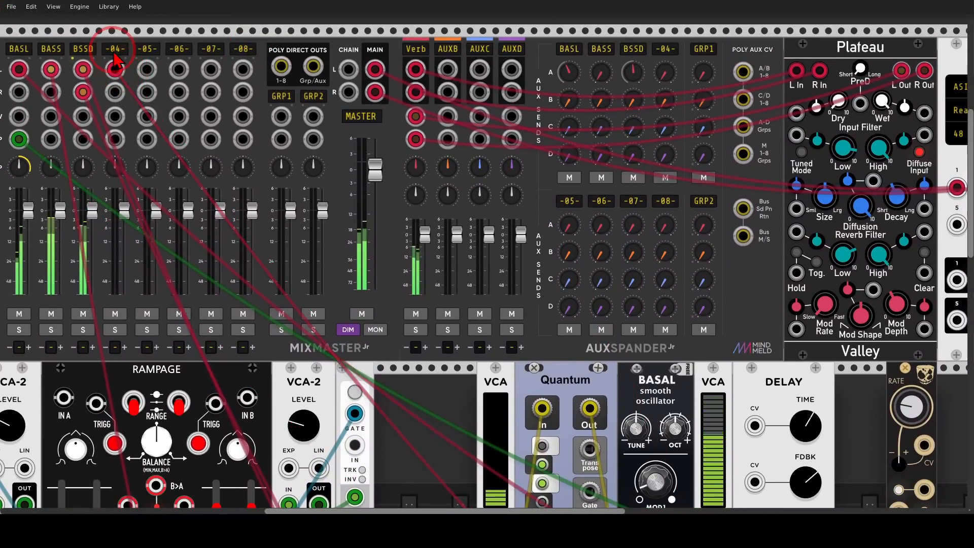
pyautogui.click(115, 51)
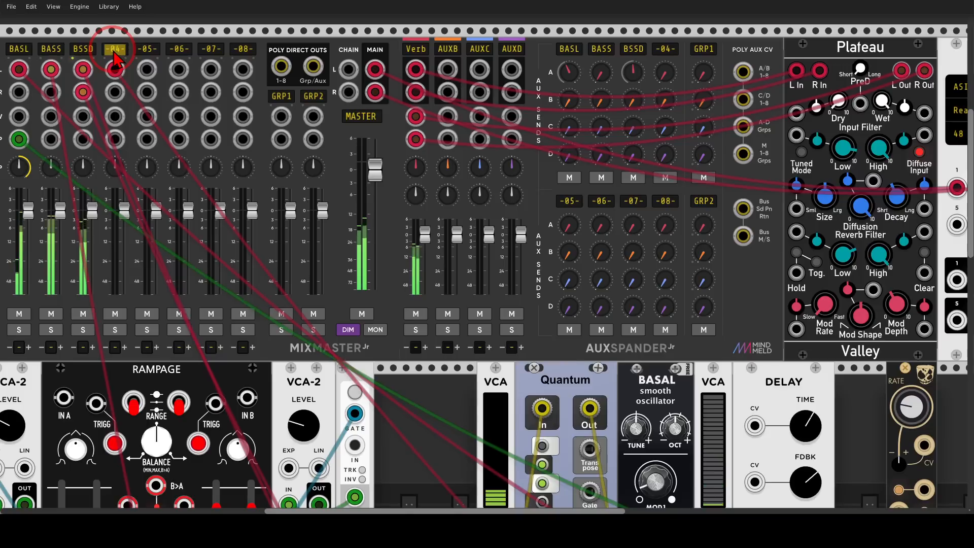
pyautogui.write('FMOP')
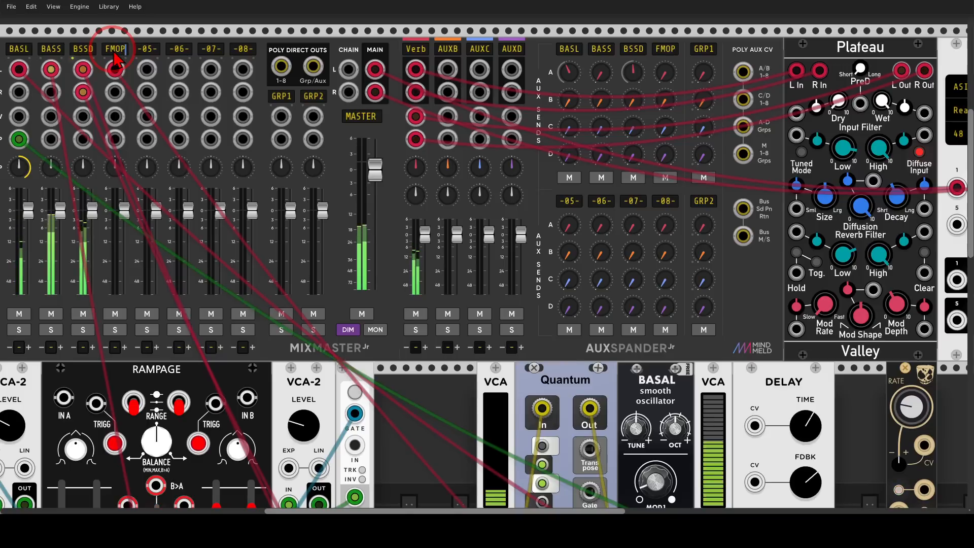
# Set the gain adjust of the BASS track to -7.0 dB and of the BSSD track to -9.1 dB
pyautogui.rightClick(51, 49)
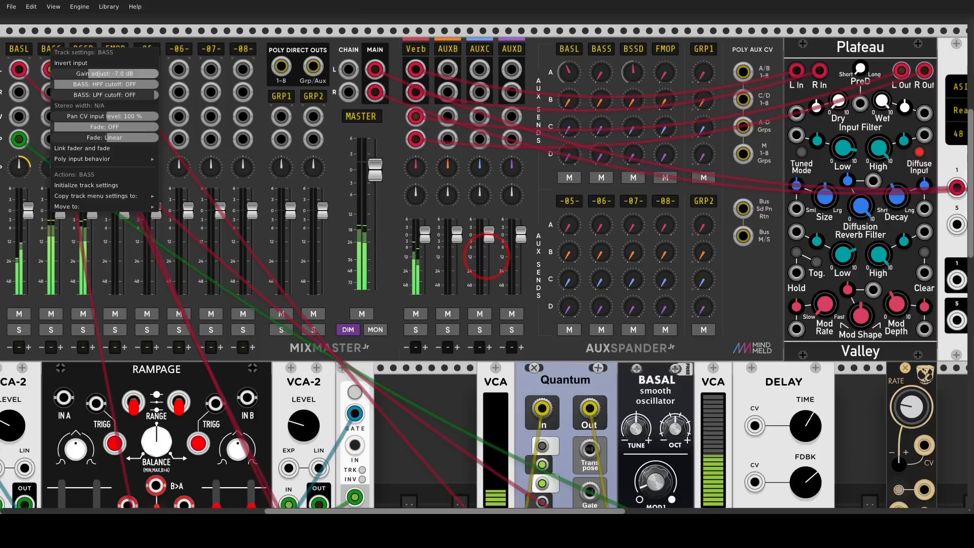
pyautogui.rightClick(80, 51)
pyautogui.rightClick(81, 50)
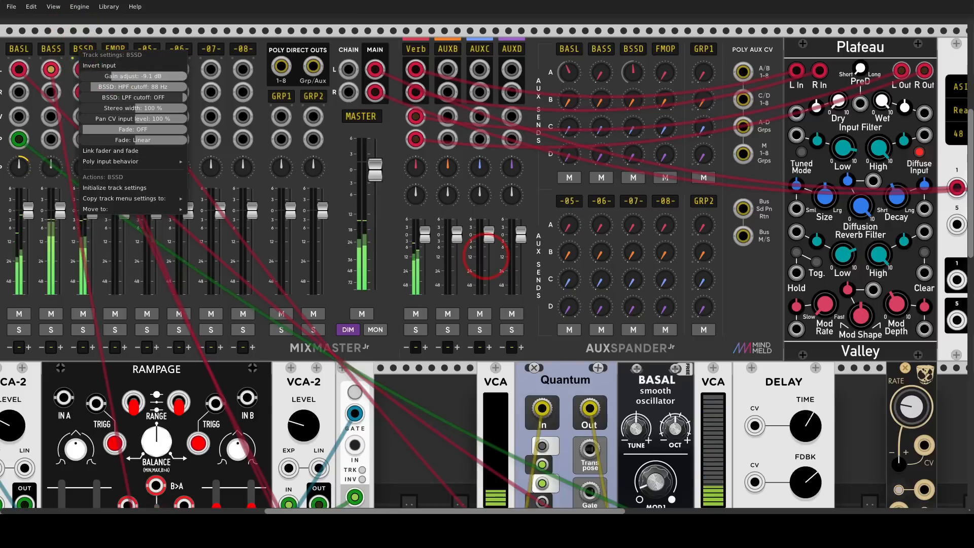
pyautogui.press('Escape')
# Patch the second Chronoblob's right output into the R input of the FMOP mixer channel
pyautogui.scroll(-17, 615, 327)
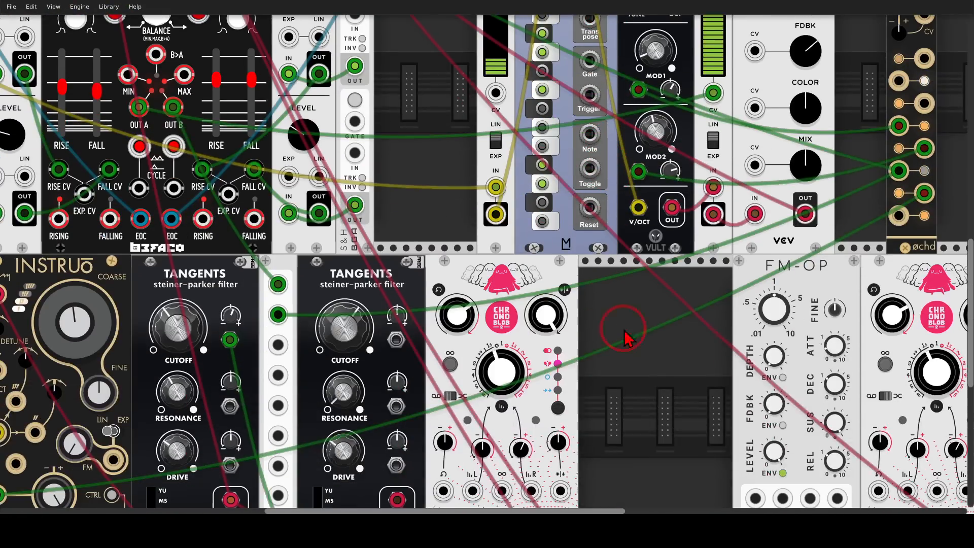
pyautogui.moveTo(607, 329); pyautogui.dragTo(289, 236)
pyautogui.click(679, 425)
pyautogui.moveTo(678, 425); pyautogui.dragTo(91, 65)
pyautogui.moveTo(410, 433); pyautogui.dragTo(130, 58)
# Search the library for "scop" and add the VCV Scope in front of the first S&H in Rampage's row
pyautogui.scroll(-5, 584, 289)
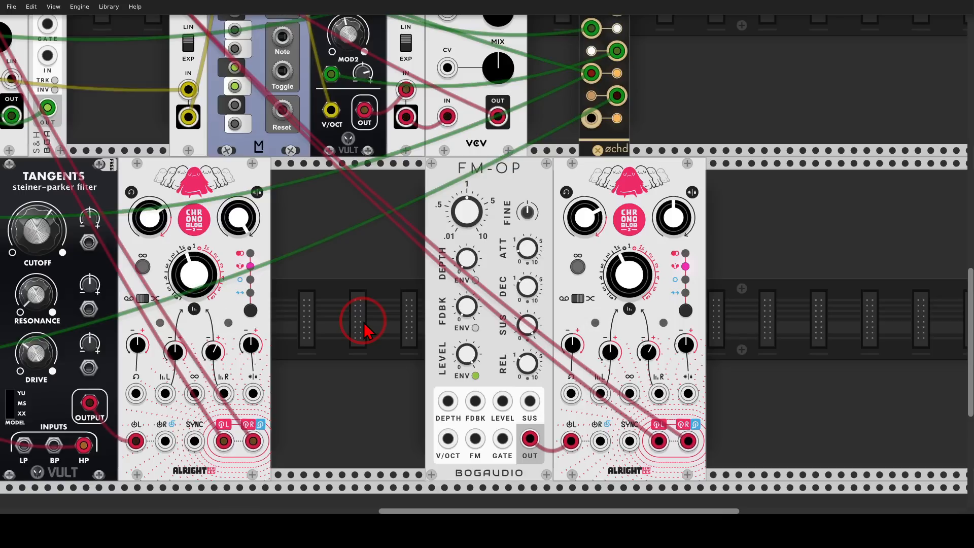
pyautogui.scroll(-2, 364, 323)
pyautogui.moveTo(337, 242); pyautogui.dragTo(664, 323)
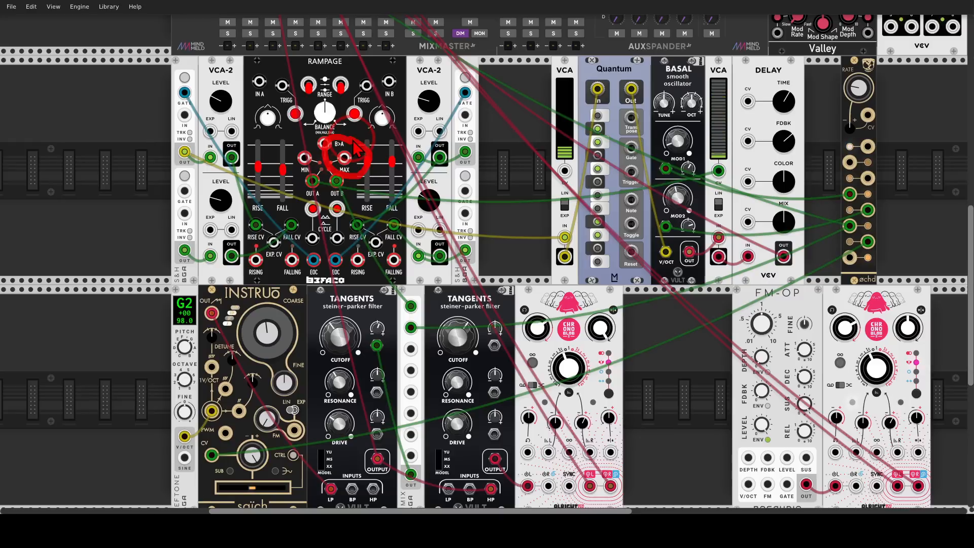
pyautogui.scroll(-1, 87, 142)
pyautogui.moveTo(87, 142); pyautogui.dragTo(191, 152)
pyautogui.rightClick(191, 153)
pyautogui.write('scop')
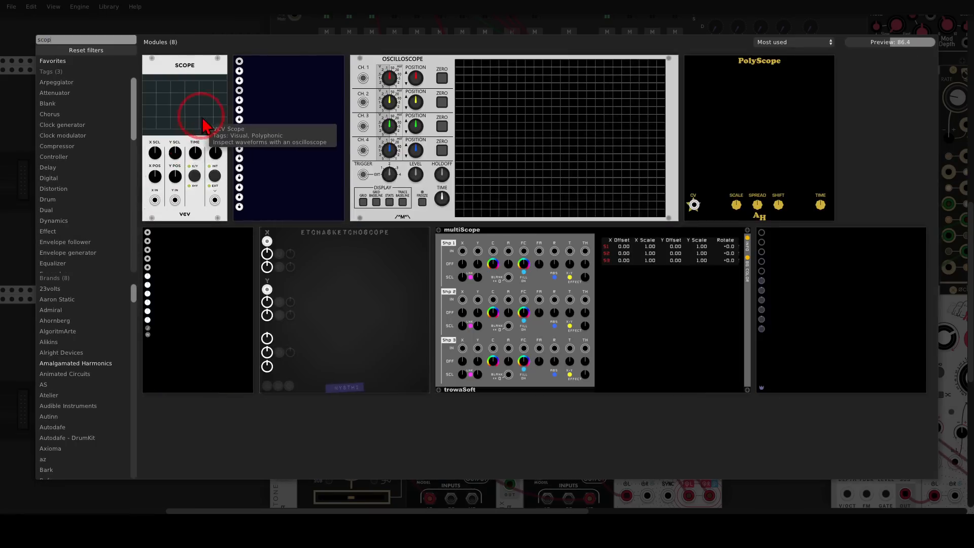
pyautogui.click(193, 153)
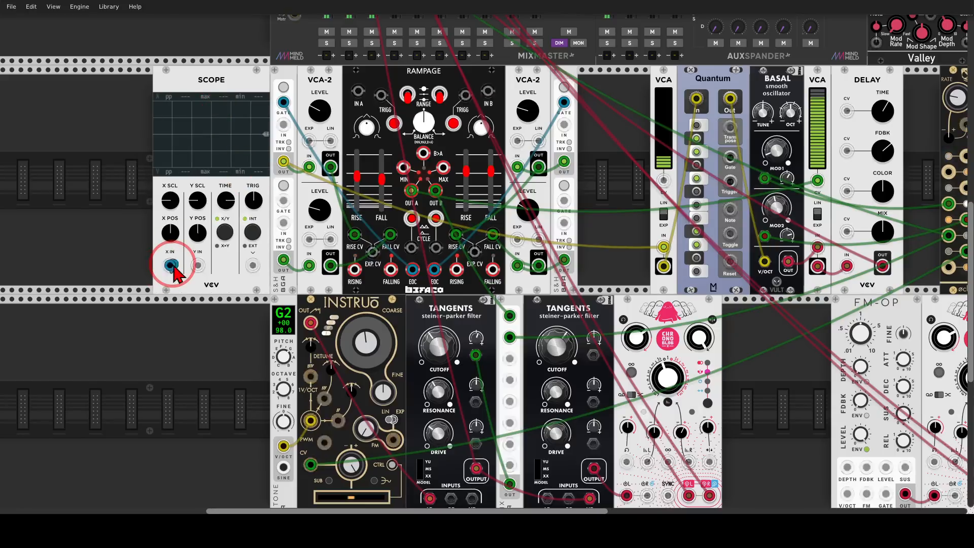
# View Rampage's MAX output on the Scope's X input at a slower time base, and delete the Scope
pyautogui.moveTo(171, 266)
pyautogui.mouseDown()
pyautogui.moveTo(431, 188)
pyautogui.moveTo(443, 167)
pyautogui.mouseUp()
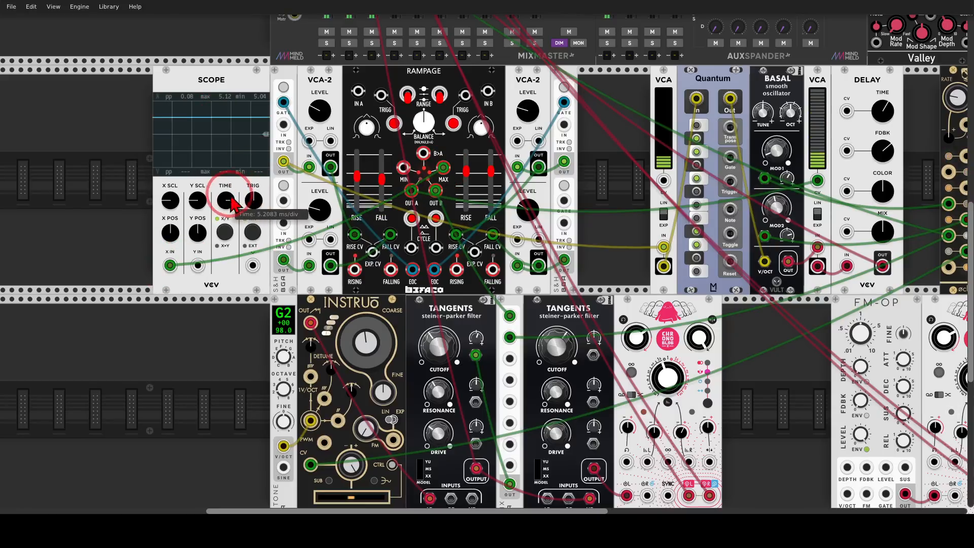
pyautogui.moveTo(231, 195); pyautogui.dragTo(232, 204)
pyautogui.scroll(1, 231, 199)
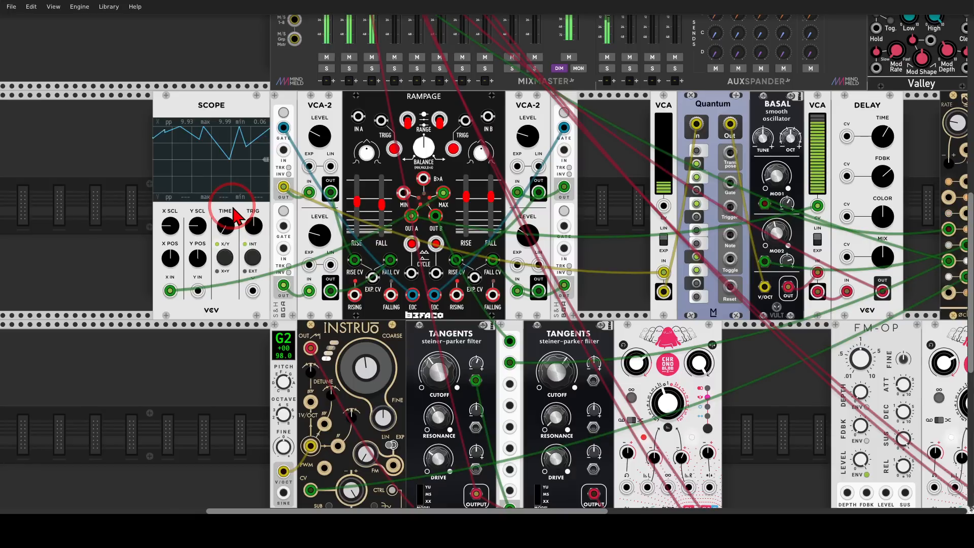
pyautogui.press('Delete')
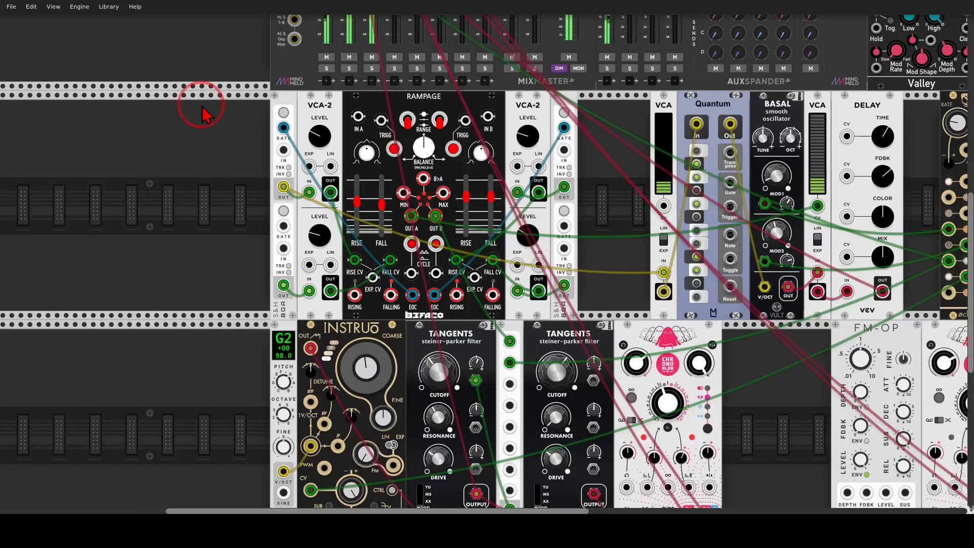
# Search the library for "sam" and add the dark single S&H module between the first Chronoblob and FM-OP
pyautogui.moveTo(773, 390); pyautogui.dragTo(615, 324)
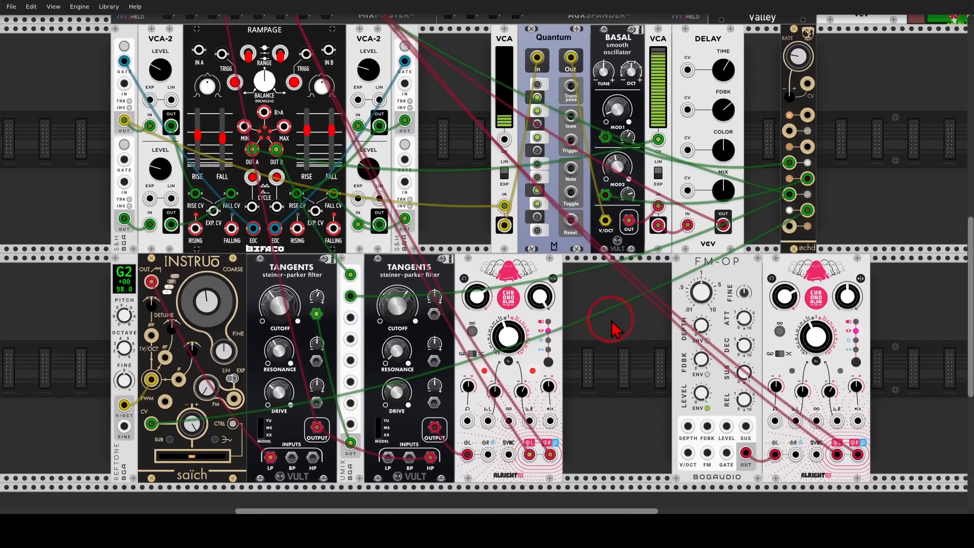
pyautogui.rightClick(615, 324)
pyautogui.write('sam')
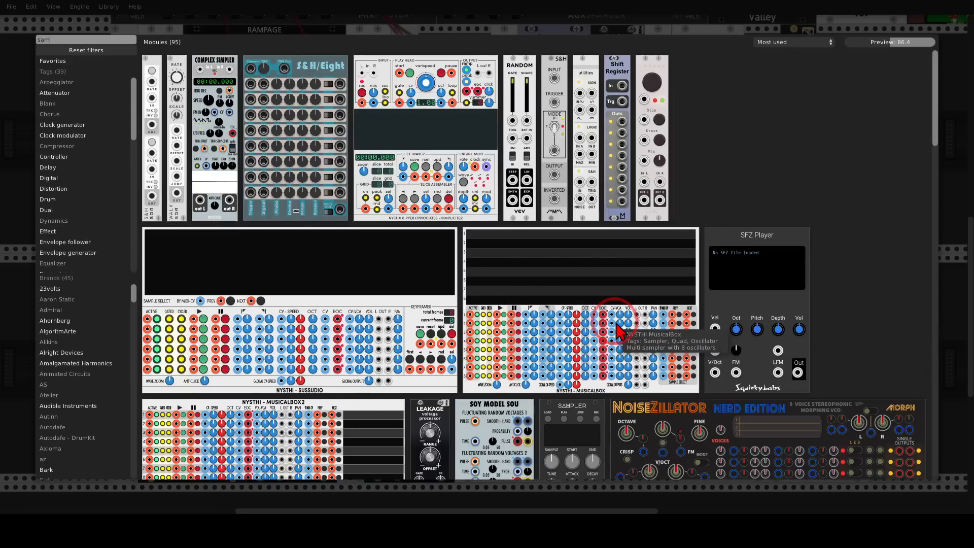
pyautogui.click(558, 71)
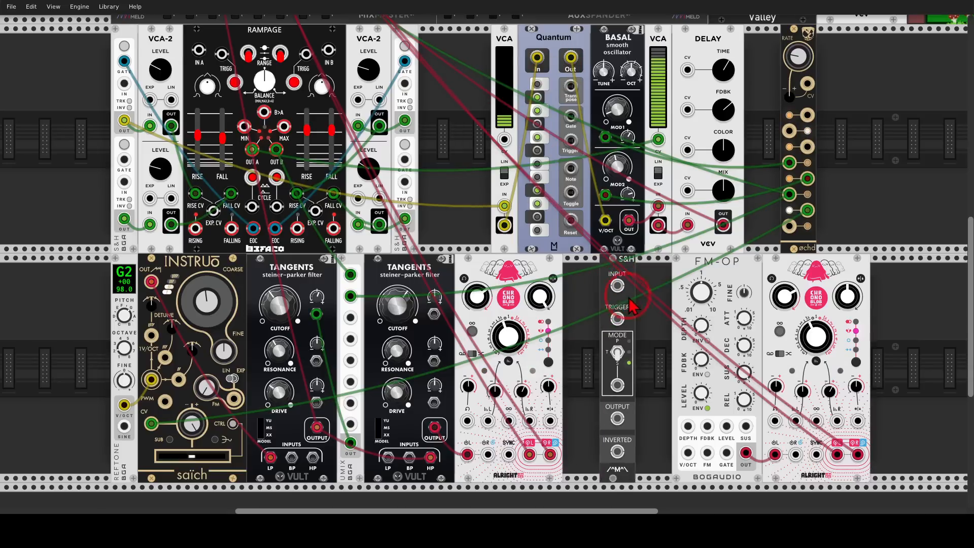
pyautogui.moveTo(629, 298); pyautogui.dragTo(631, 298)
# Shift FM-OP and its Chronoblob away from the new S&H, and patch Rampage's MAX output into the S&H's input
pyautogui.moveTo(579, 281); pyautogui.dragTo(475, 241)
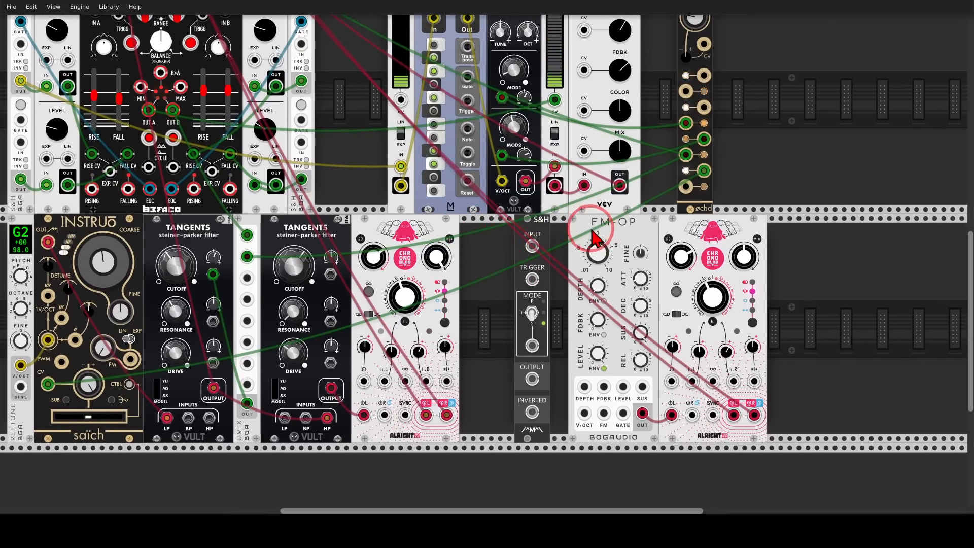
pyautogui.moveTo(596, 239); pyautogui.dragTo(625, 238)
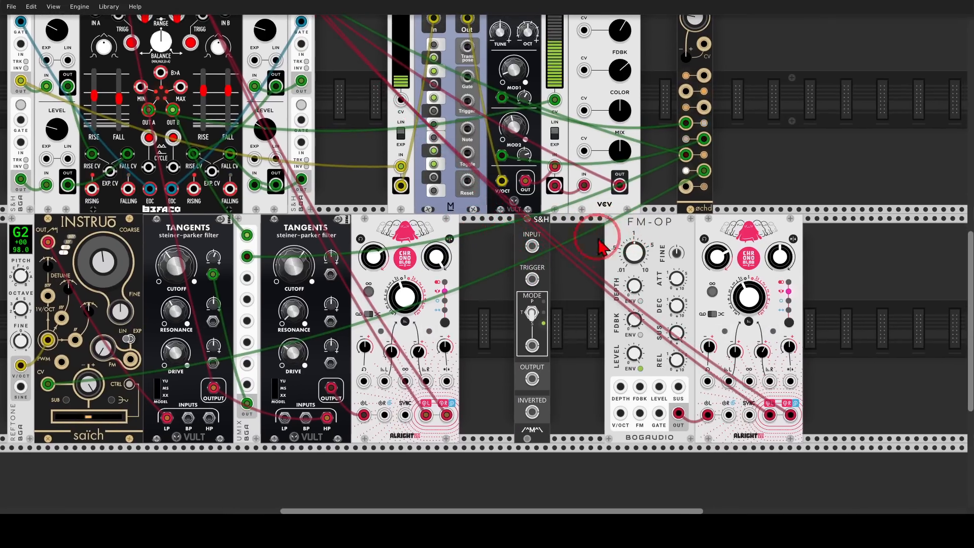
pyautogui.moveTo(573, 205)
pyautogui.mouseDown()
pyautogui.moveTo(542, 201)
pyautogui.moveTo(554, 205)
pyautogui.mouseUp()
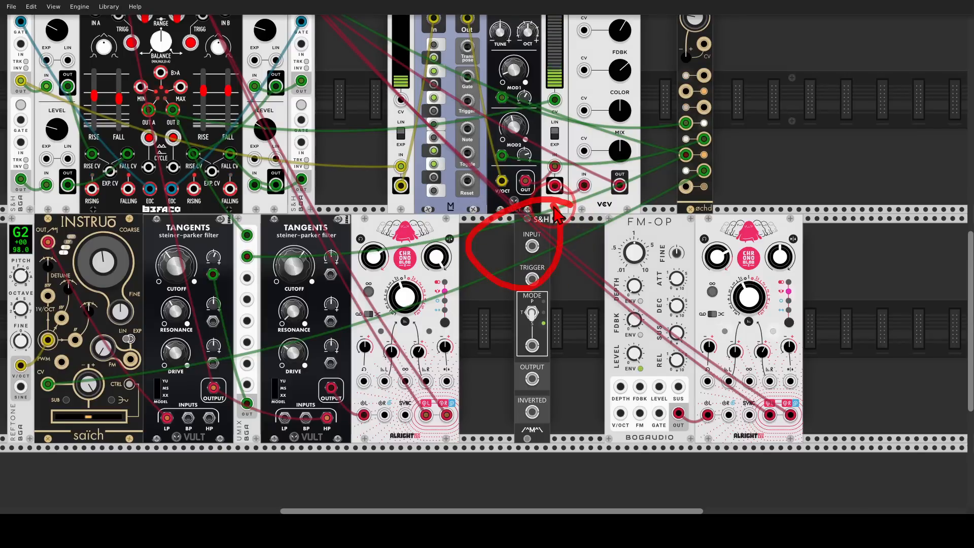
pyautogui.press('Escape')
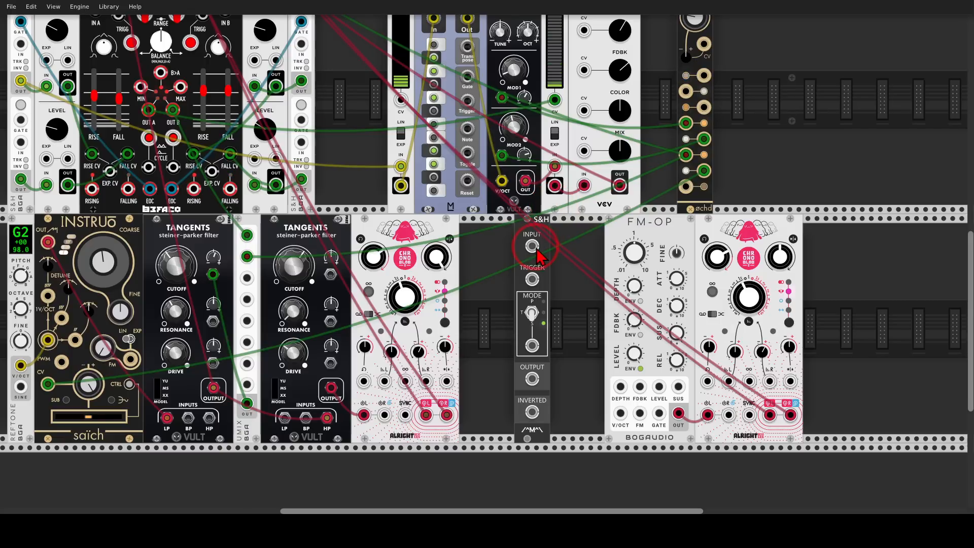
pyautogui.moveTo(532, 246); pyautogui.dragTo(181, 87)
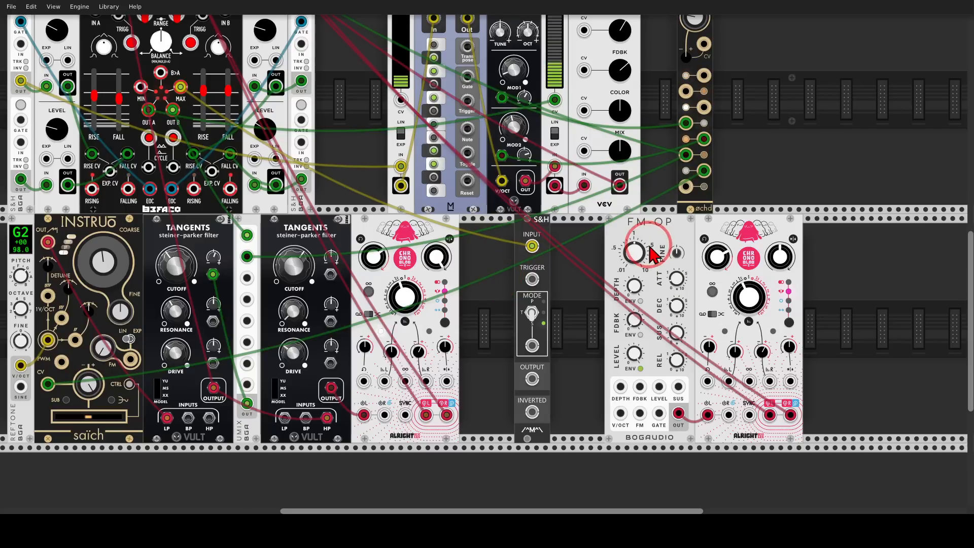
# Shift FM-OP and its Chronoblob further from the new S&H, and place a duplicate of Basal's Quantum directly in front of FM-OP
pyautogui.moveTo(637, 236); pyautogui.dragTo(668, 231)
pyautogui.hotkey('ctrl', 'd')
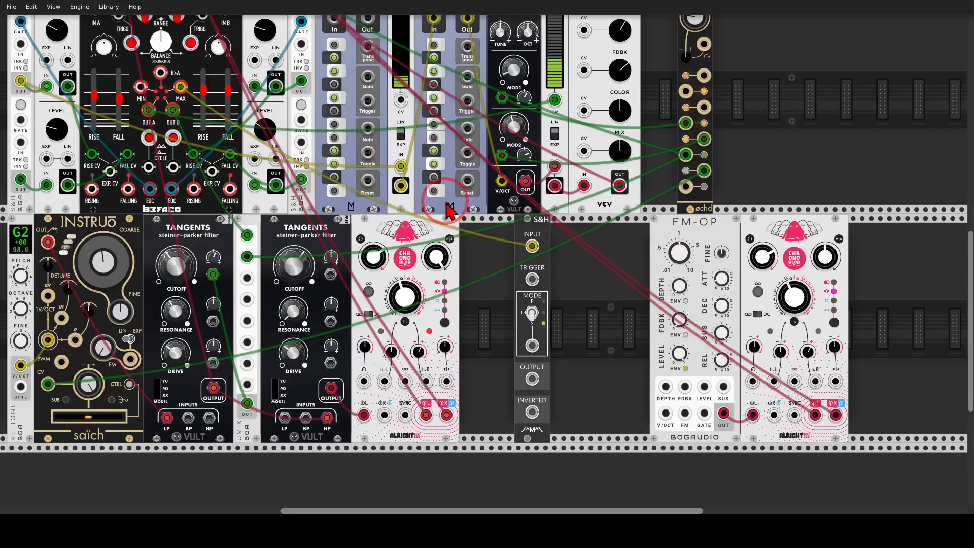
pyautogui.click(542, 259)
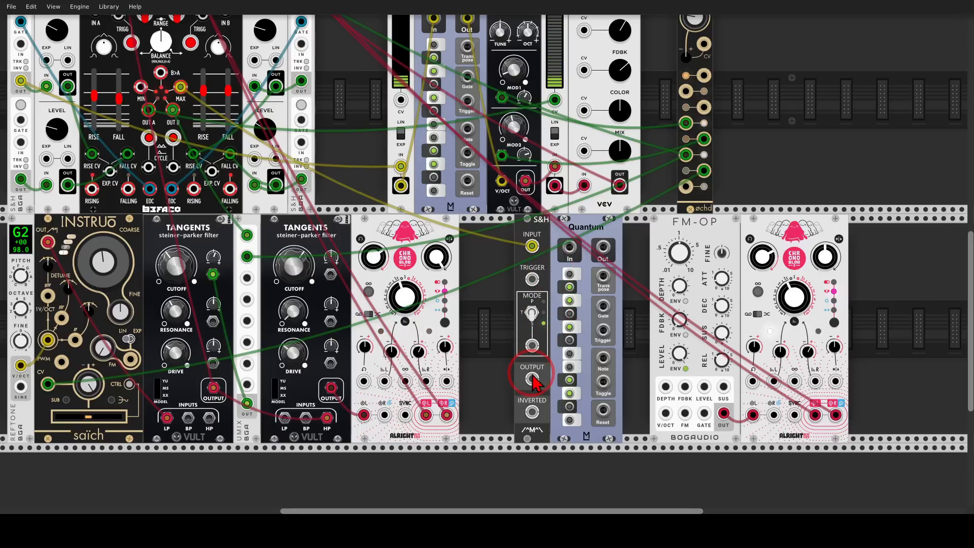
pyautogui.moveTo(571, 239); pyautogui.dragTo(617, 238)
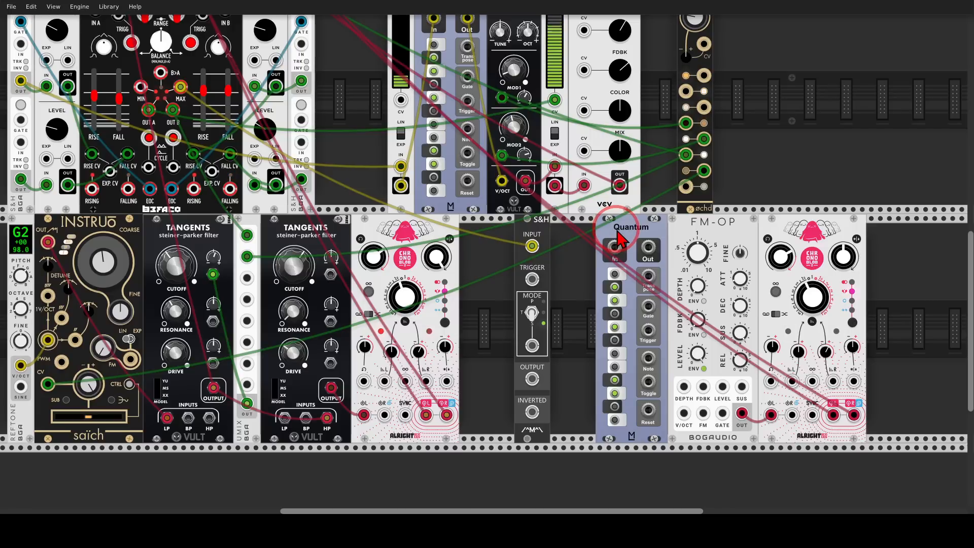
# Search the library for "vca" and add the VCV VCA directly after the dark S&H
pyautogui.rightClick(584, 240)
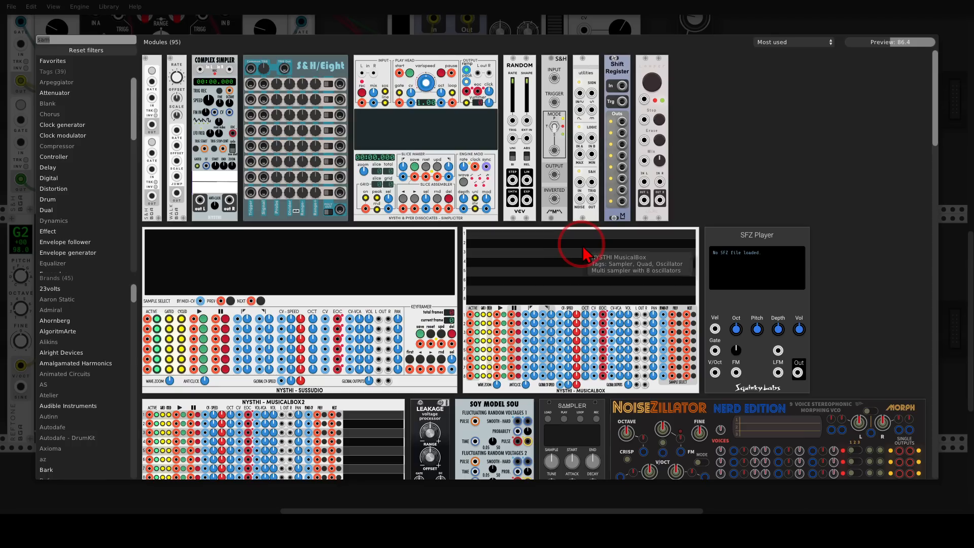
pyautogui.write('vca')
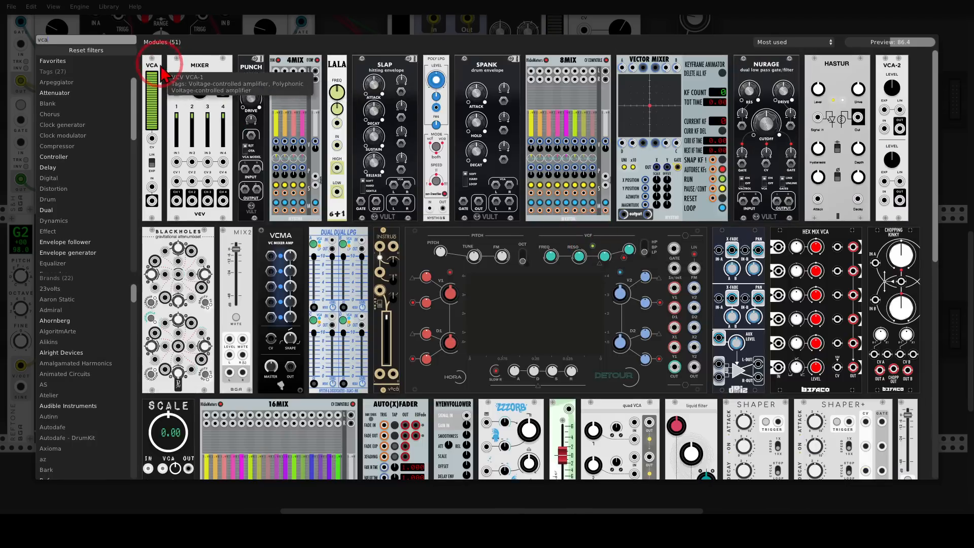
pyautogui.moveTo(152, 64); pyautogui.dragTo(565, 266)
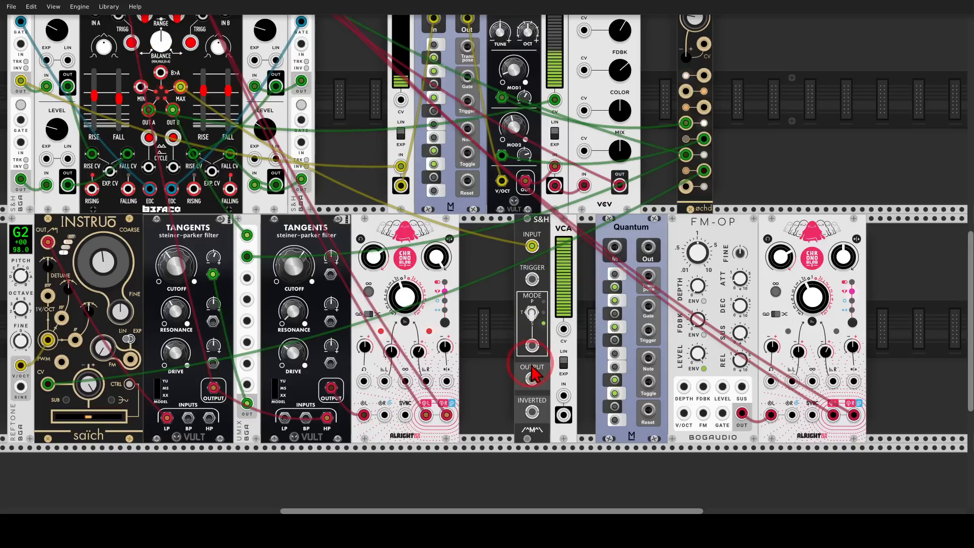
# Patch the dark S&H's output through the VCA at a low level into the new Quantum, and Quantum's output into FM-OP's V/OCT
pyautogui.moveTo(532, 379); pyautogui.dragTo(564, 395)
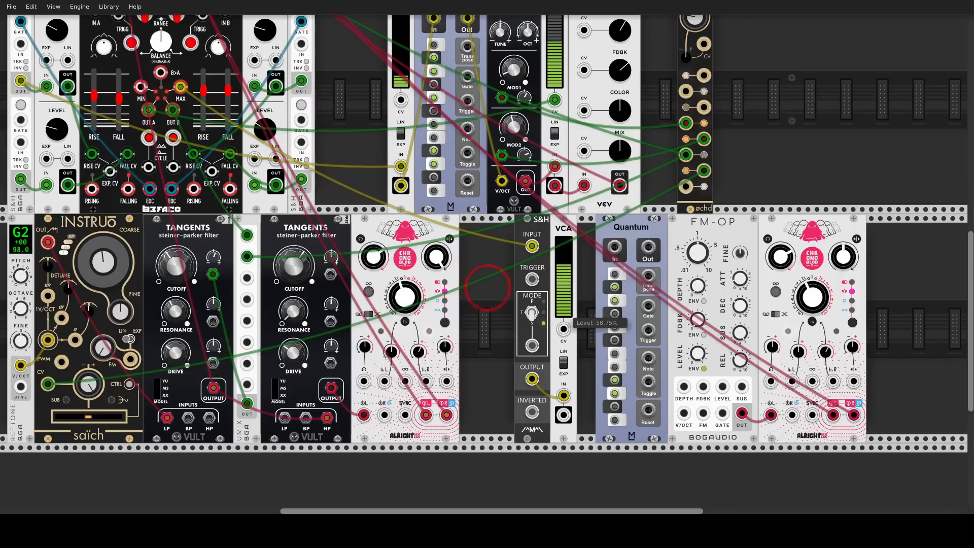
pyautogui.moveTo(564, 270); pyautogui.dragTo(564, 318)
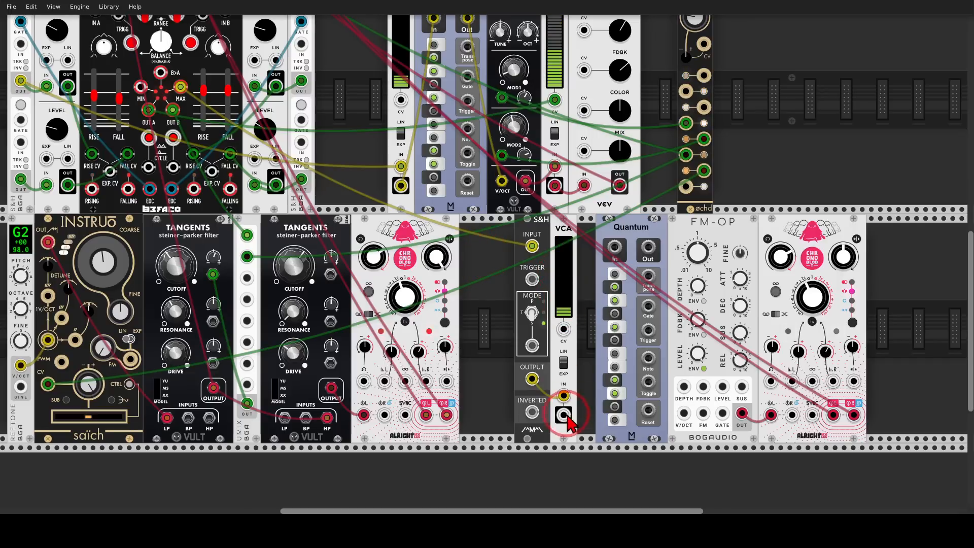
pyautogui.moveTo(564, 415); pyautogui.dragTo(685, 413)
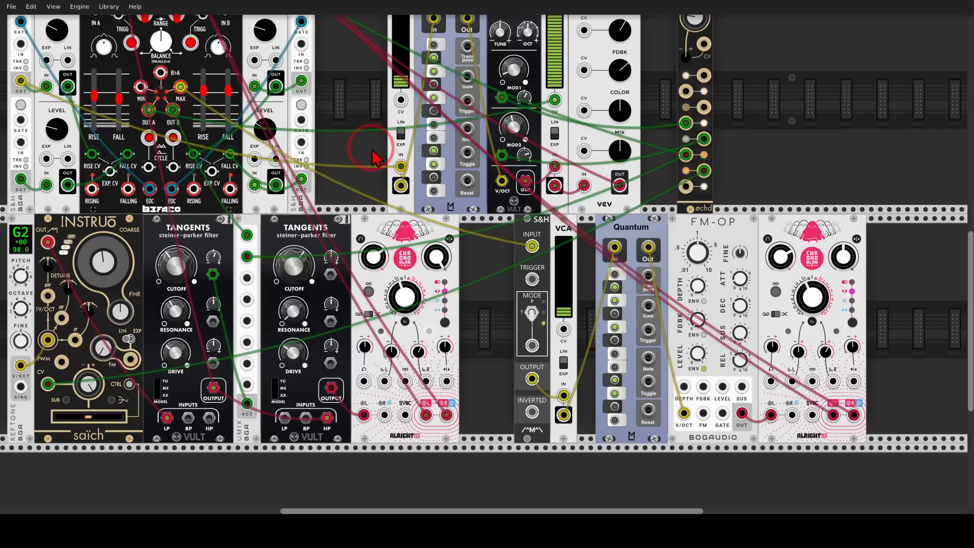
# Add the VCV Scope in front of the first S&H in Rampage's row and connect Rampage's OUT A to its X input
pyautogui.moveTo(352, 137); pyautogui.dragTo(637, 179)
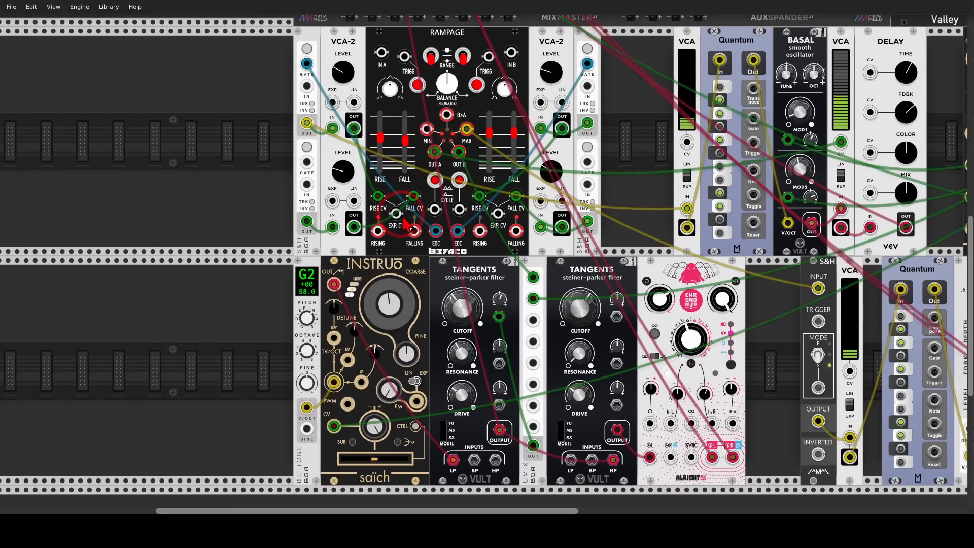
pyautogui.moveTo(365, 227); pyautogui.dragTo(384, 209)
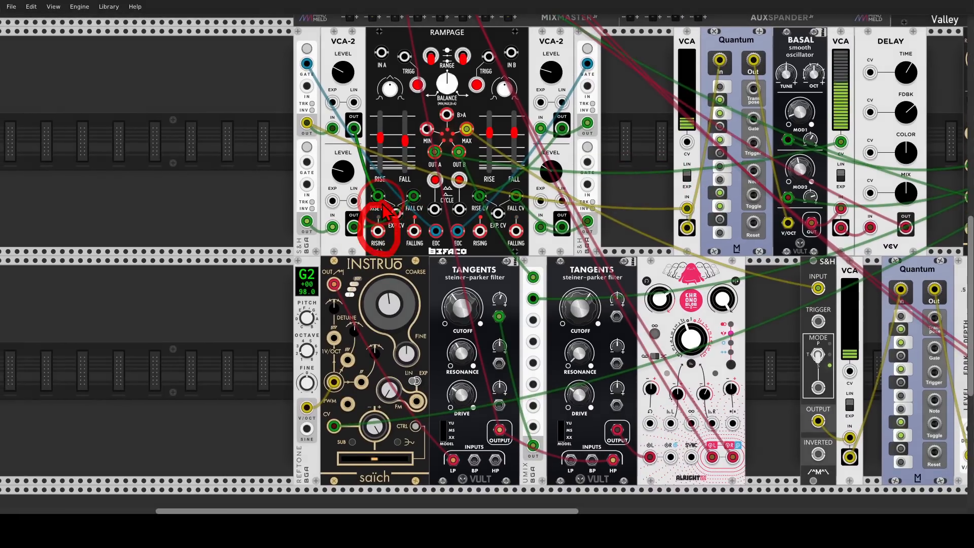
pyautogui.moveTo(384, 209); pyautogui.dragTo(271, 179)
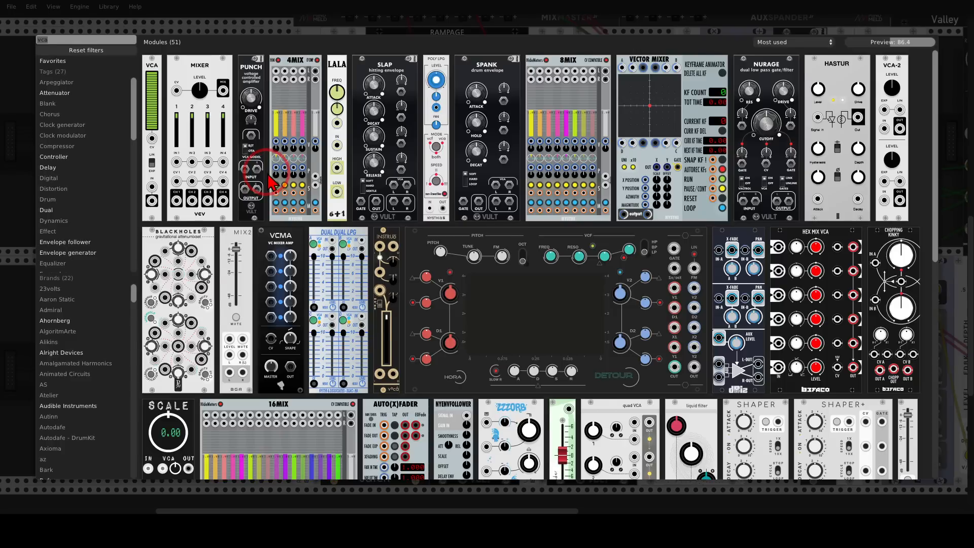
pyautogui.press('BackSpace')
pyautogui.moveTo(202, 77); pyautogui.dragTo(203, 109)
pyautogui.moveTo(166, 227); pyautogui.dragTo(435, 152)
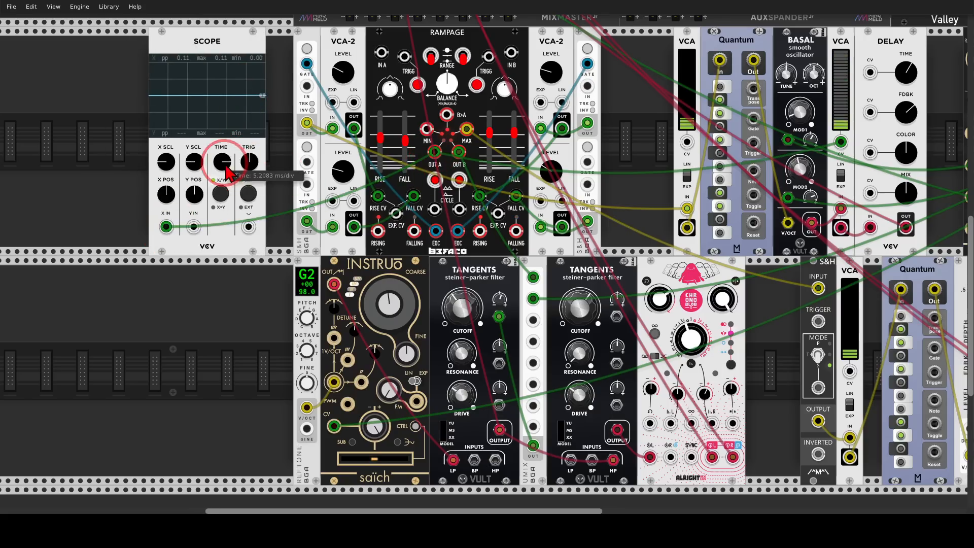
# Compare OUT A with Rampage's RISING output on the Scope's Y input at a slower time base, and delete the Scope
pyautogui.moveTo(226, 168); pyautogui.dragTo(226, 355)
pyautogui.moveTo(198, 228); pyautogui.dragTo(378, 231)
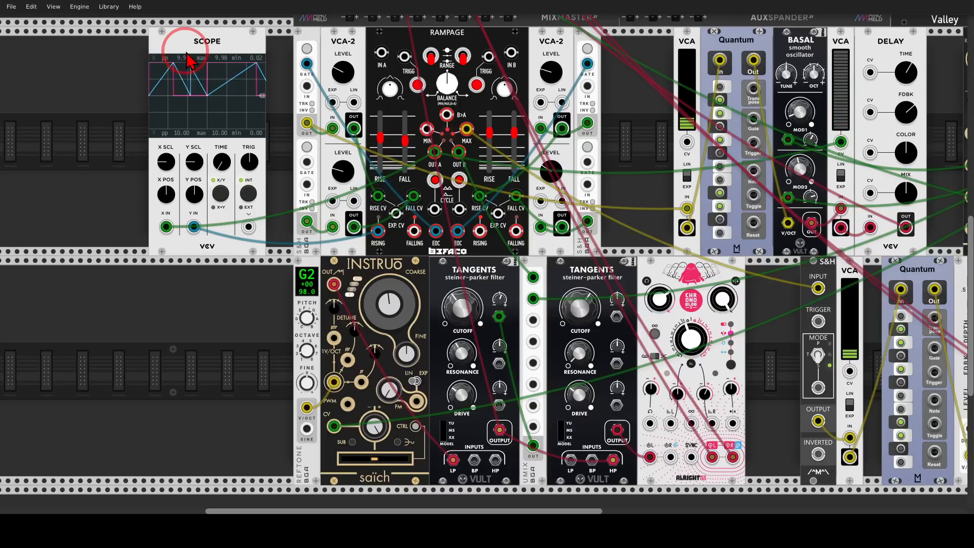
pyautogui.press('Delete')
pyautogui.hscroll(5, 130, 109)
pyautogui.scroll(-1, 131, 108)
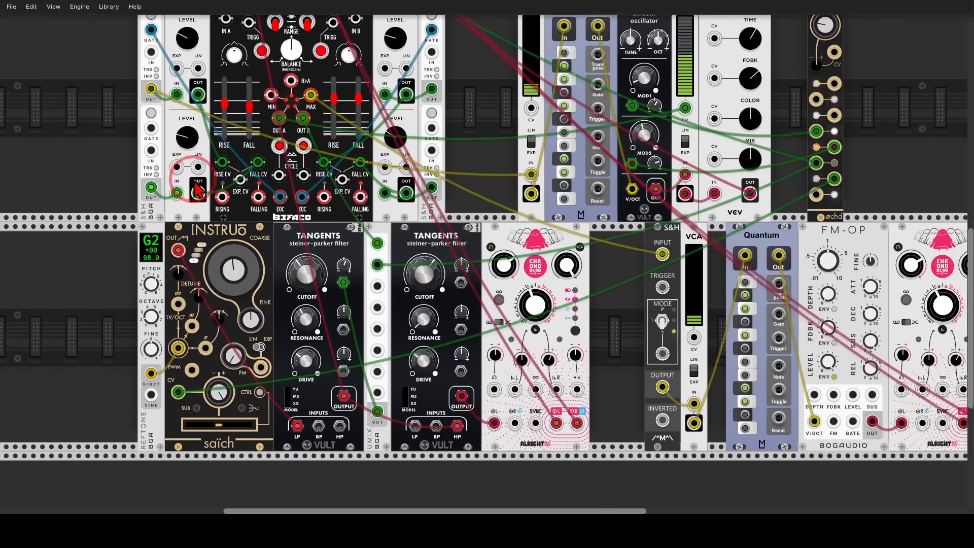
pyautogui.moveTo(196, 186); pyautogui.dragTo(663, 287)
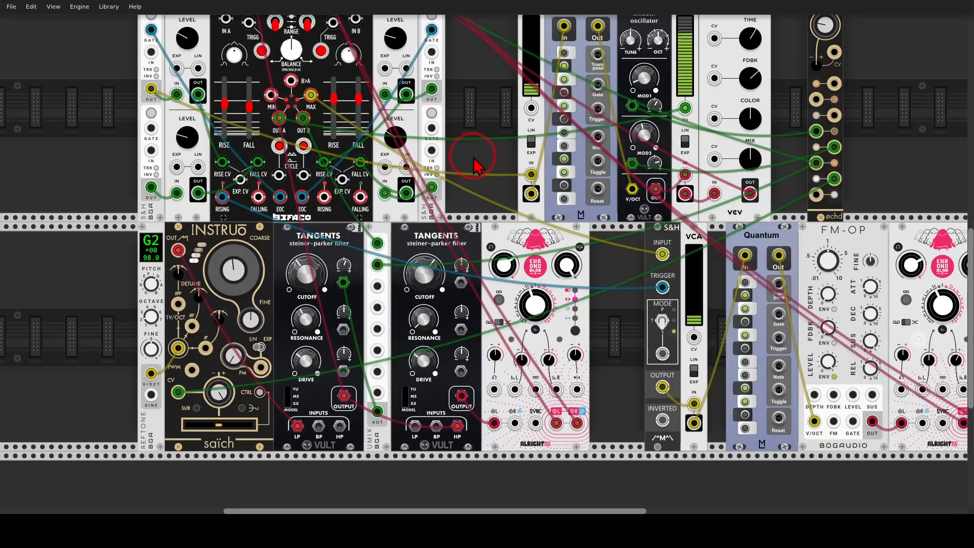
pyautogui.moveTo(484, 148); pyautogui.dragTo(513, 175)
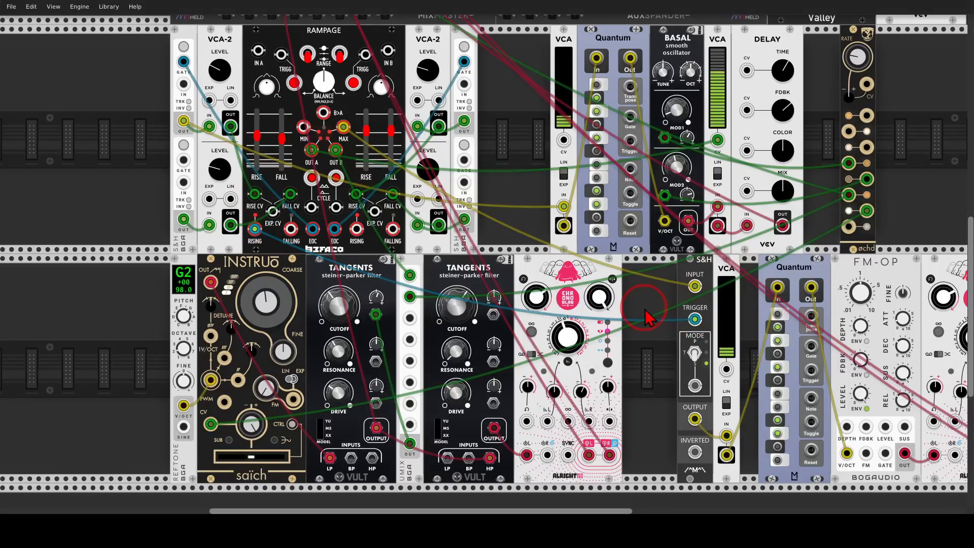
pyautogui.moveTo(646, 314); pyautogui.dragTo(431, 283)
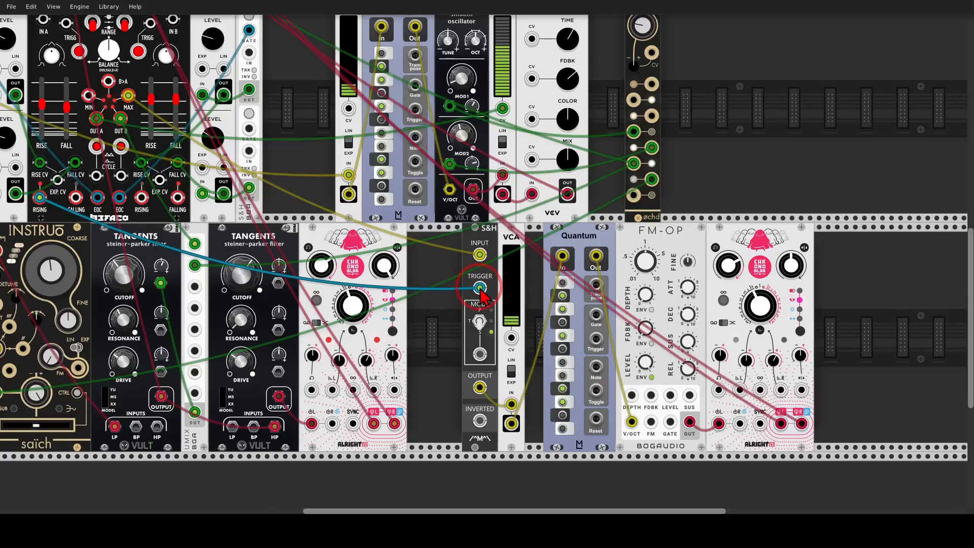
pyautogui.moveTo(480, 288); pyautogui.dragTo(671, 422)
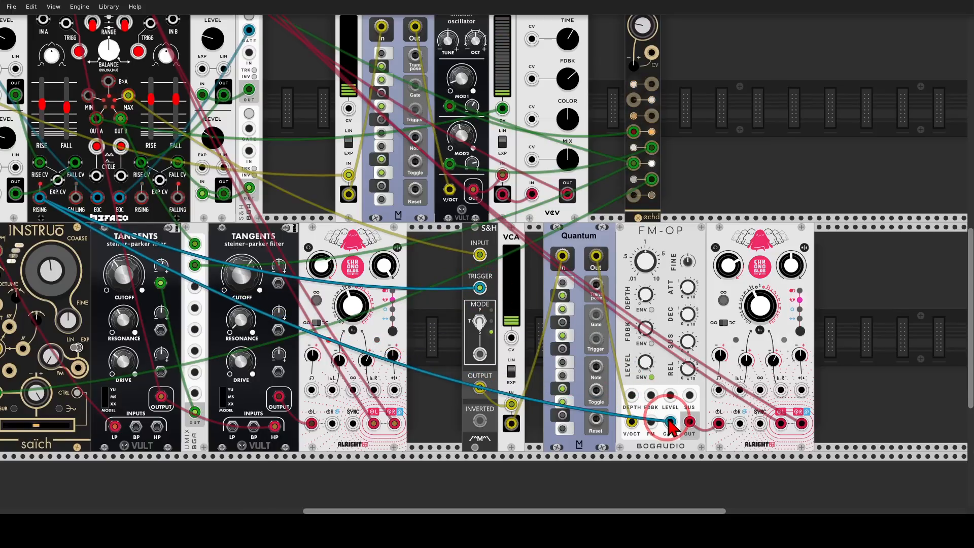
pyautogui.moveTo(749, 234); pyautogui.dragTo(719, 257)
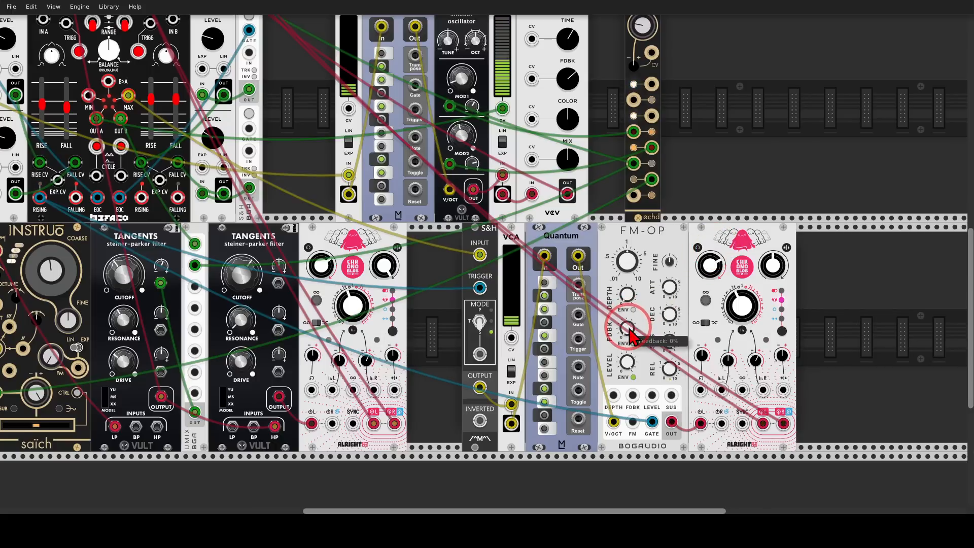
# Adjust the gain of the FMOP track in the MixMaster's track settings
pyautogui.moveTo(628, 329); pyautogui.dragTo(629, 324)
pyautogui.moveTo(316, 91); pyautogui.dragTo(567, 377)
pyautogui.rightClick(330, 57)
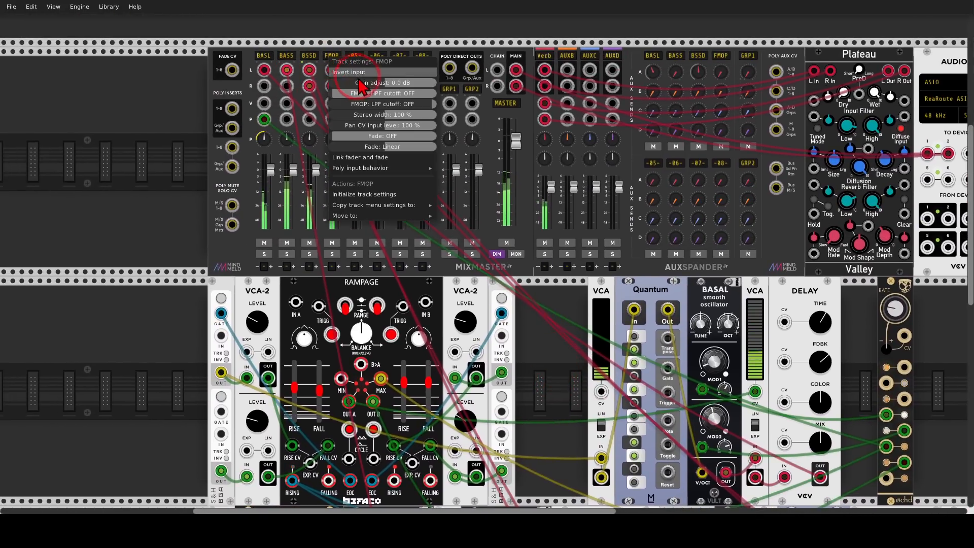
pyautogui.moveTo(358, 81); pyautogui.dragTo(486, 257)
pyautogui.click(369, 26)
pyautogui.moveTo(721, 75); pyautogui.dragTo(486, 256)
pyautogui.moveTo(860, 381); pyautogui.dragTo(538, 103)
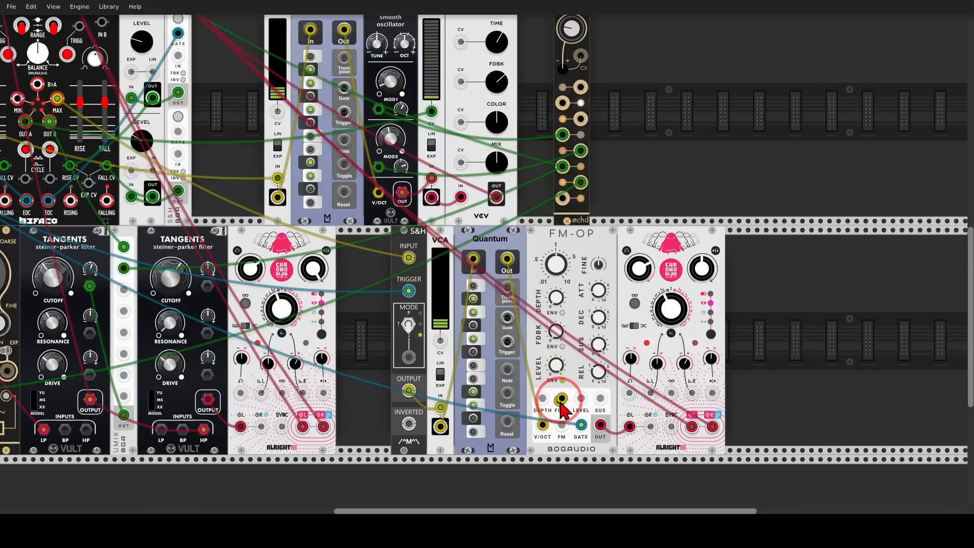
# Patch a free øchd output into FM-OP's FDBK input and set the feedback to about 34%
pyautogui.moveTo(561, 401); pyautogui.dragTo(582, 120)
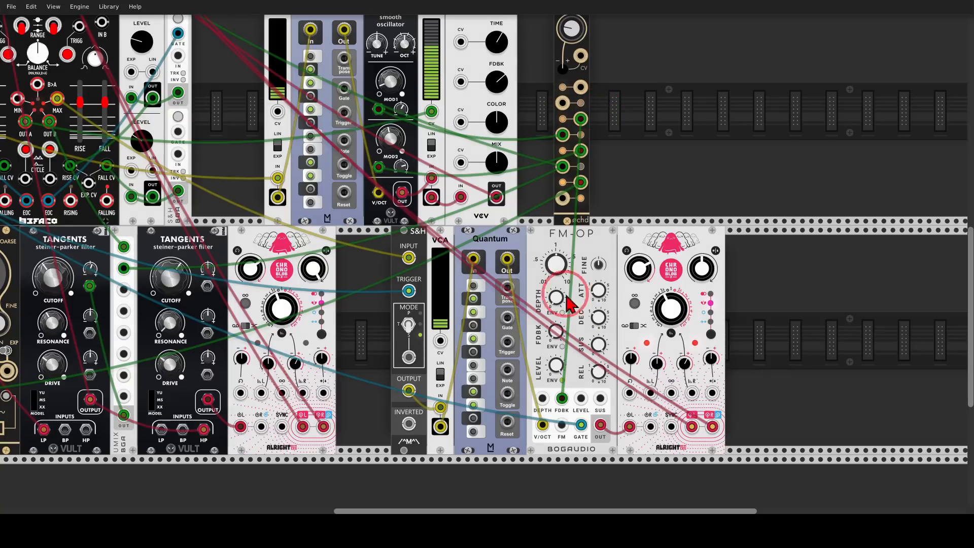
pyautogui.moveTo(561, 335); pyautogui.dragTo(561, 319)
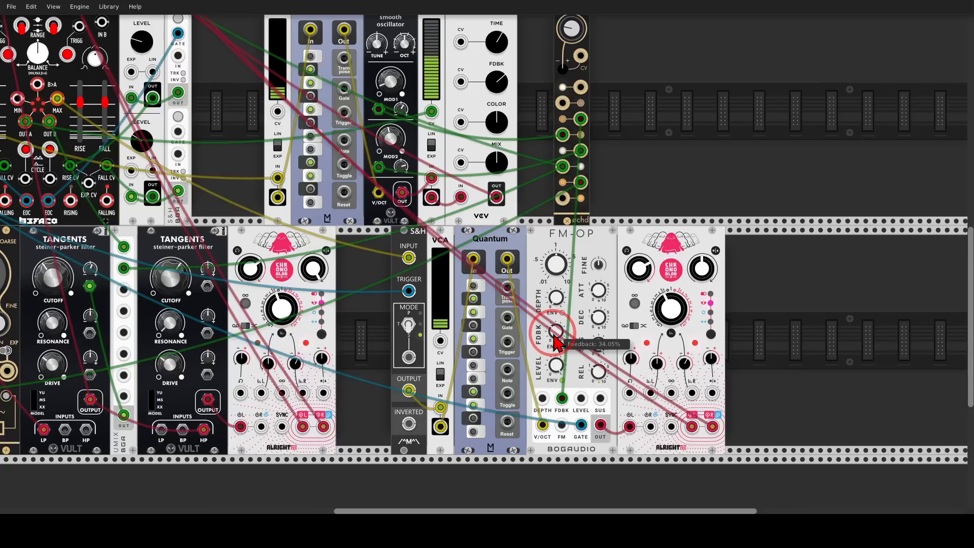
pyautogui.moveTo(554, 337); pyautogui.dragTo(555, 338)
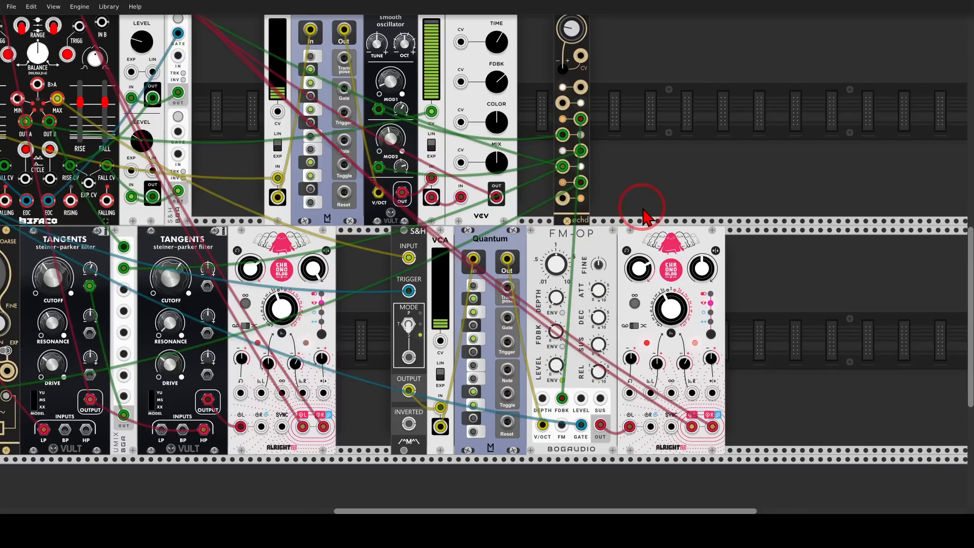
# Patch outputs of the S&H modules beside Rampage into the second Chronoblob's two delay time CV inputs, and switch its time modulation mode
pyautogui.moveTo(644, 209); pyautogui.dragTo(629, 189)
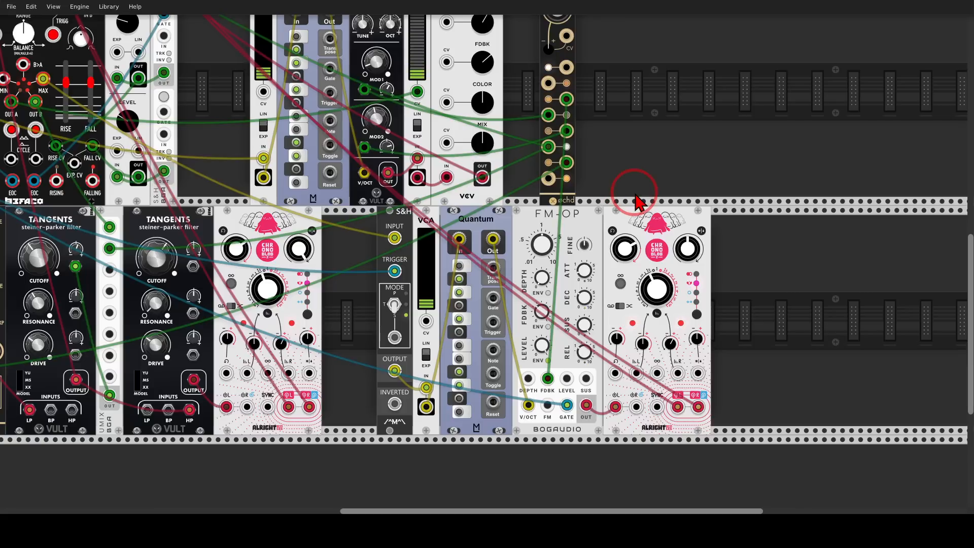
pyautogui.moveTo(625, 178); pyautogui.dragTo(674, 174)
pyautogui.scroll(-1, 663, 188)
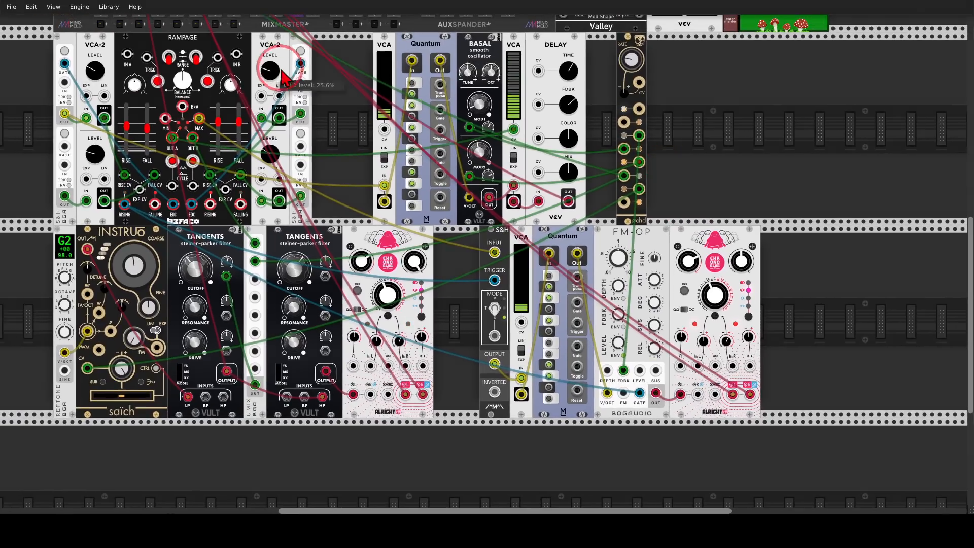
pyautogui.moveTo(316, 44)
pyautogui.mouseDown()
pyautogui.moveTo(269, 73)
pyautogui.moveTo(296, 45)
pyautogui.mouseUp()
pyautogui.moveTo(90, 46); pyautogui.dragTo(84, 49)
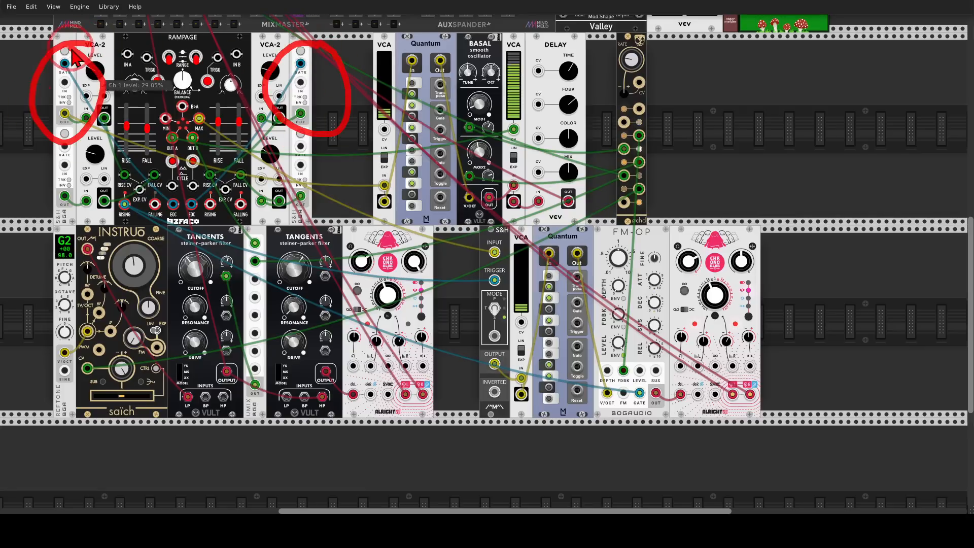
pyautogui.press('Escape')
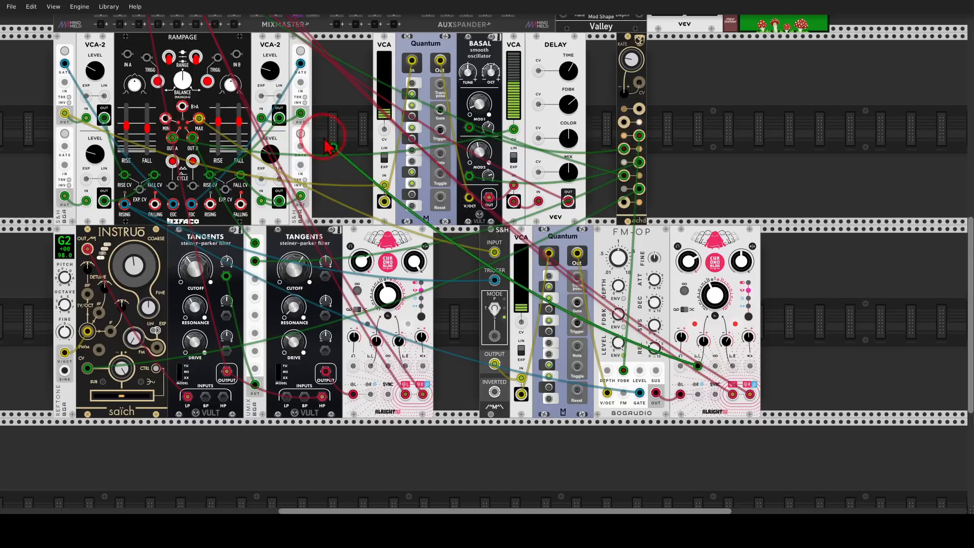
pyautogui.moveTo(279, 117); pyautogui.dragTo(65, 196)
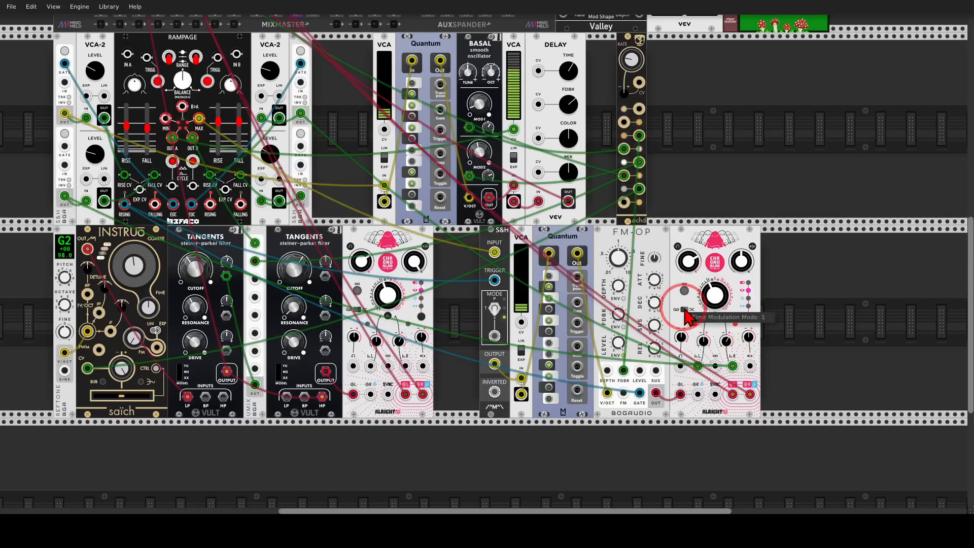
pyautogui.click(685, 311)
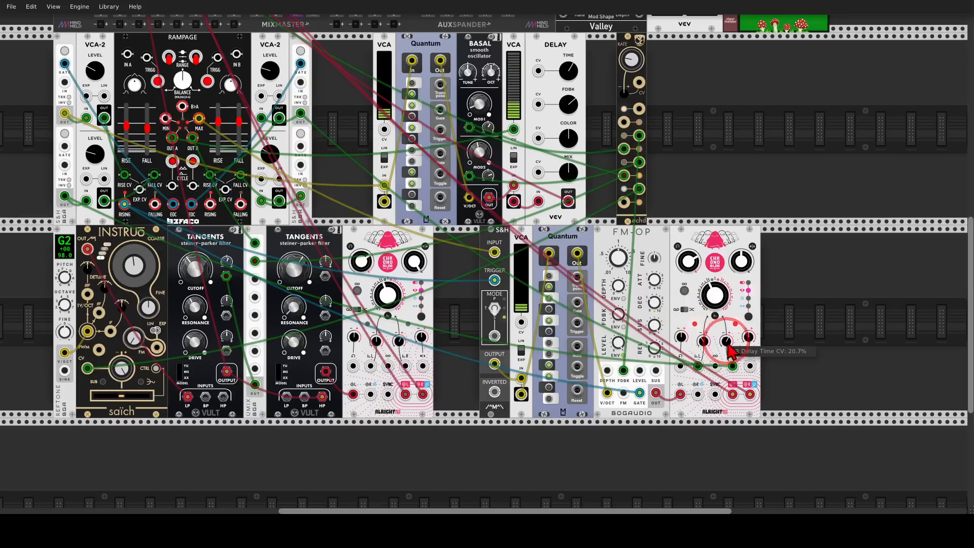
pyautogui.moveTo(781, 298); pyautogui.dragTo(767, 295)
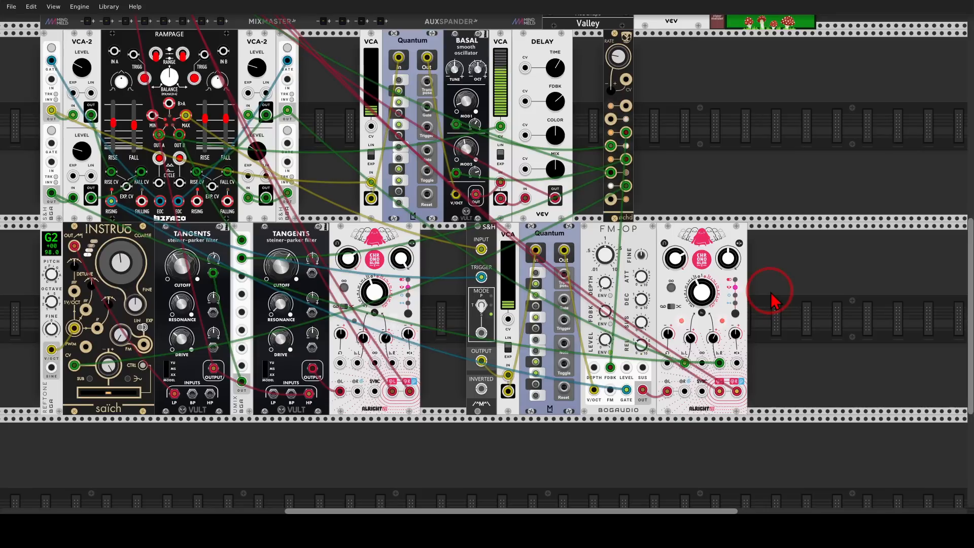
pyautogui.moveTo(709, 170); pyautogui.dragTo(749, 187)
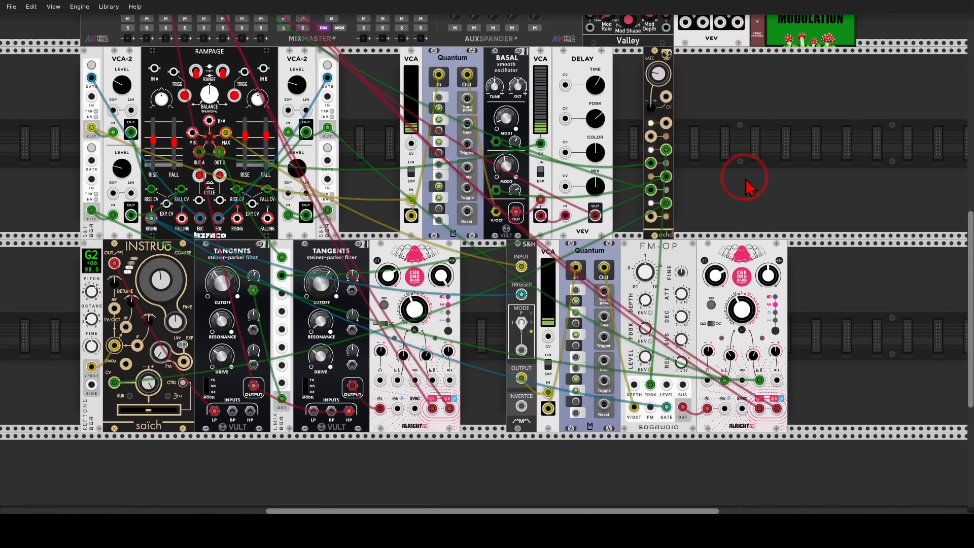
pyautogui.moveTo(276, 50)
pyautogui.mouseDown()
pyautogui.moveTo(203, 37)
pyautogui.moveTo(226, 217)
pyautogui.moveTo(282, 55)
pyautogui.mouseUp()
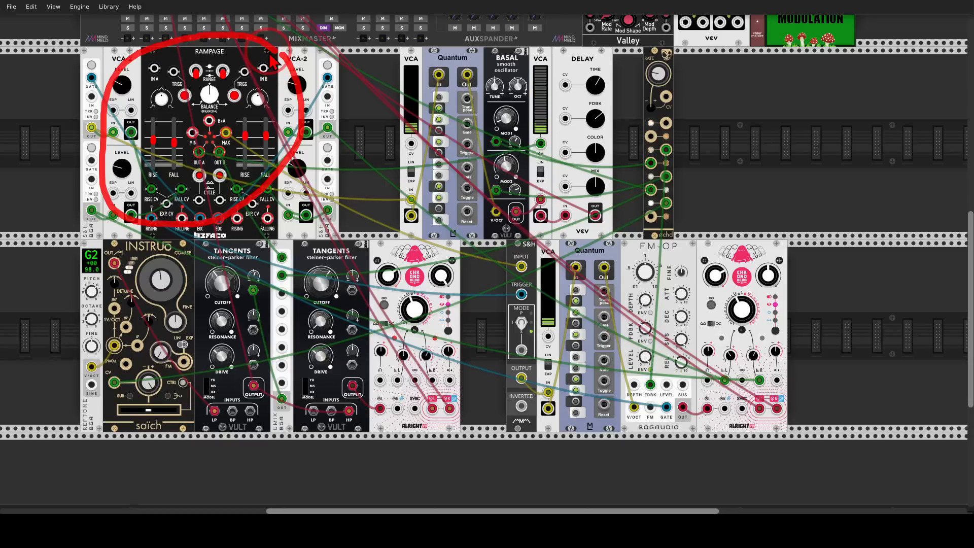
pyautogui.press('Escape')
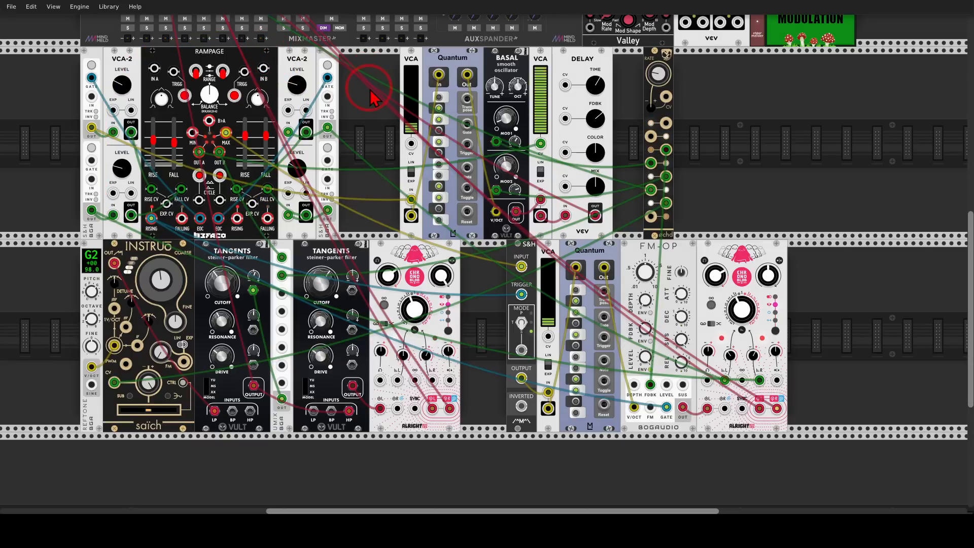
# Add a Macro Oscillator 2 in the row below saïch and set its model to Chords
pyautogui.scroll(-4, 370, 203)
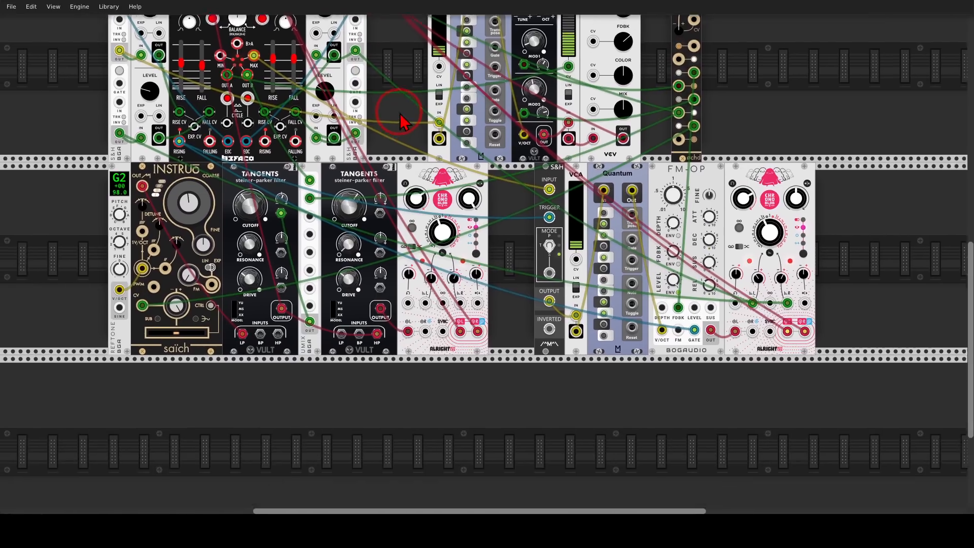
pyautogui.rightClick(359, 337)
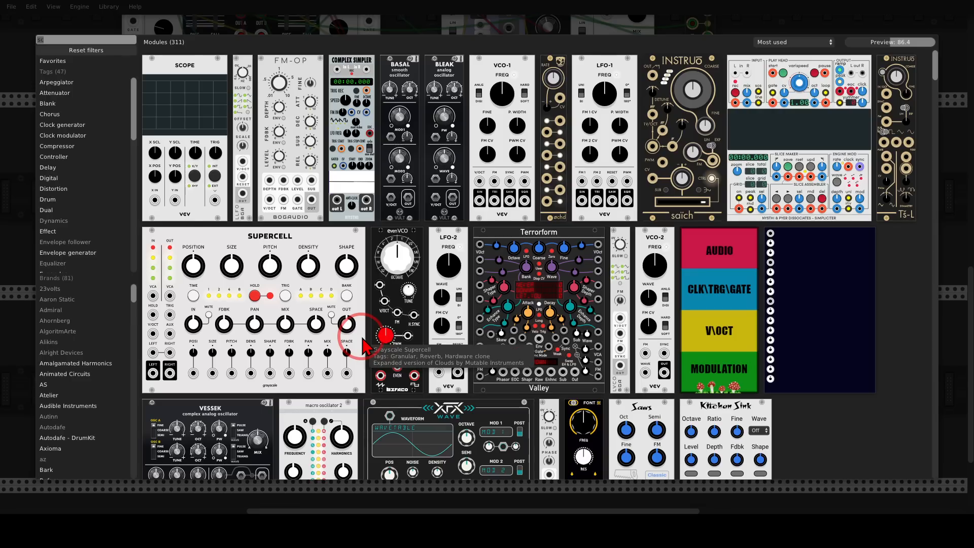
pyautogui.write('pla')
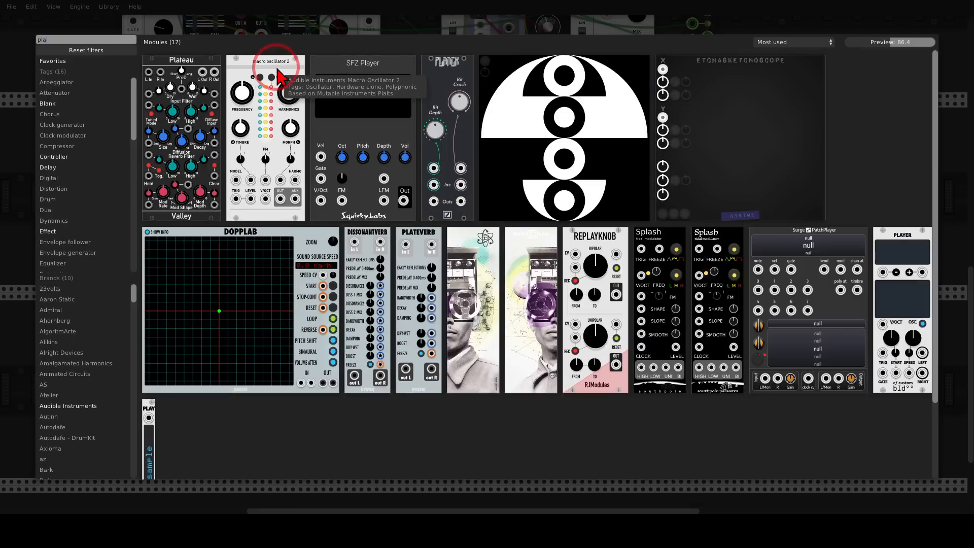
pyautogui.moveTo(278, 69); pyautogui.dragTo(198, 298)
pyautogui.moveTo(346, 356); pyautogui.dragTo(443, 290)
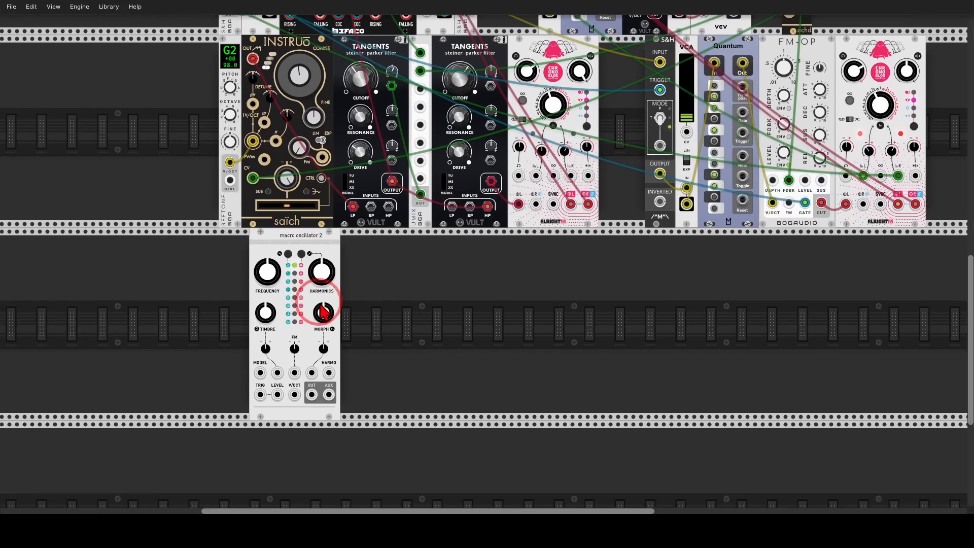
pyautogui.scroll(2, 324, 312)
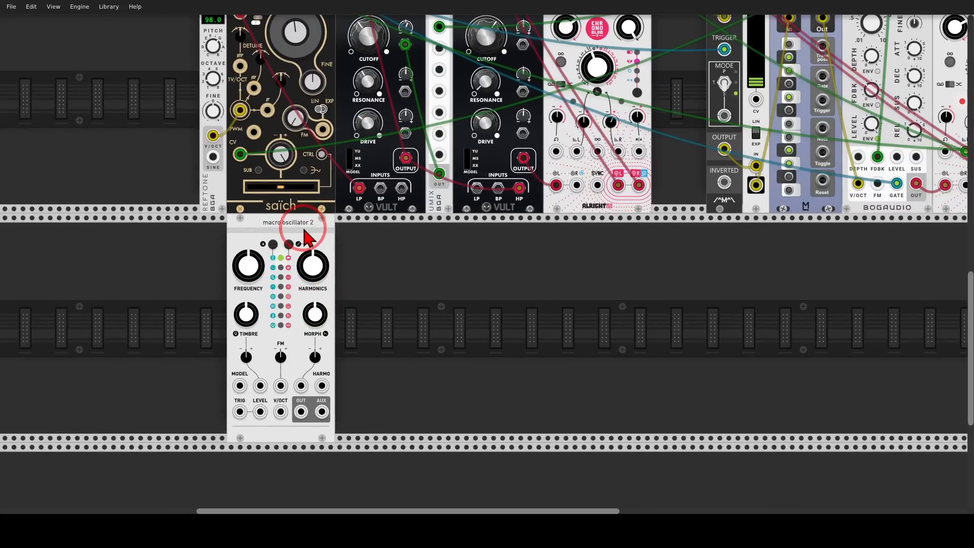
pyautogui.rightClick(299, 211)
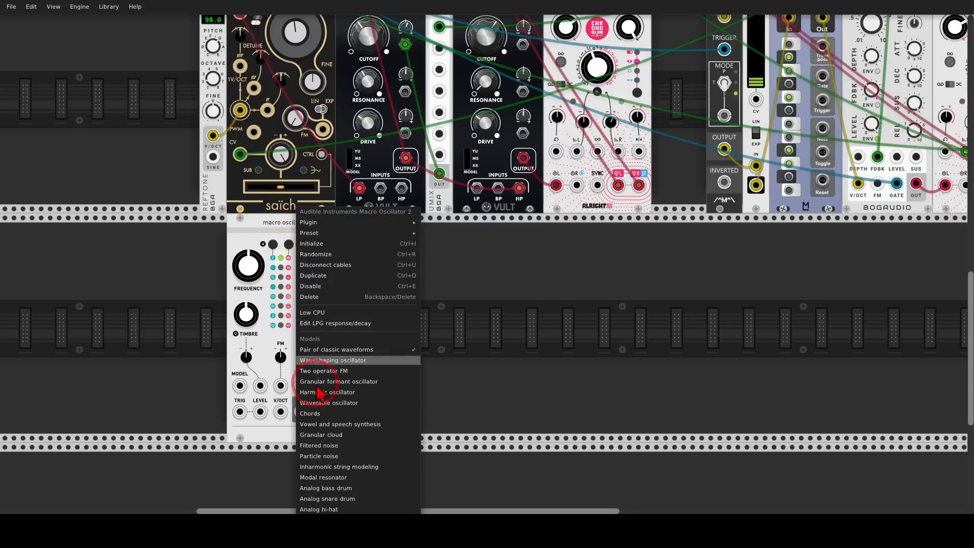
pyautogui.click(318, 415)
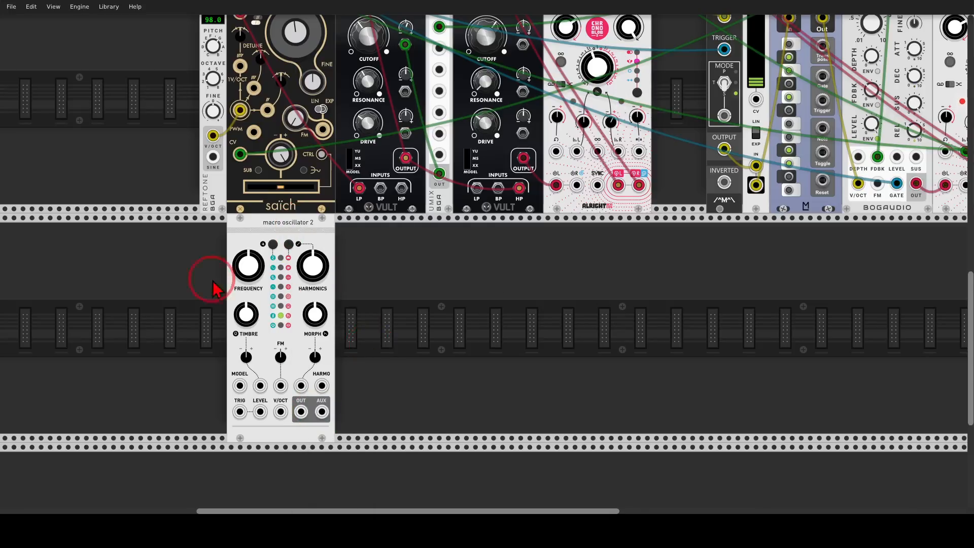
# Duplicate the Reftone beside Macro Oscillator 2, patch its V/OCT output into the oscillator's V/OCT input, and set it to G4
pyautogui.hotkey('ctrl', 'd')
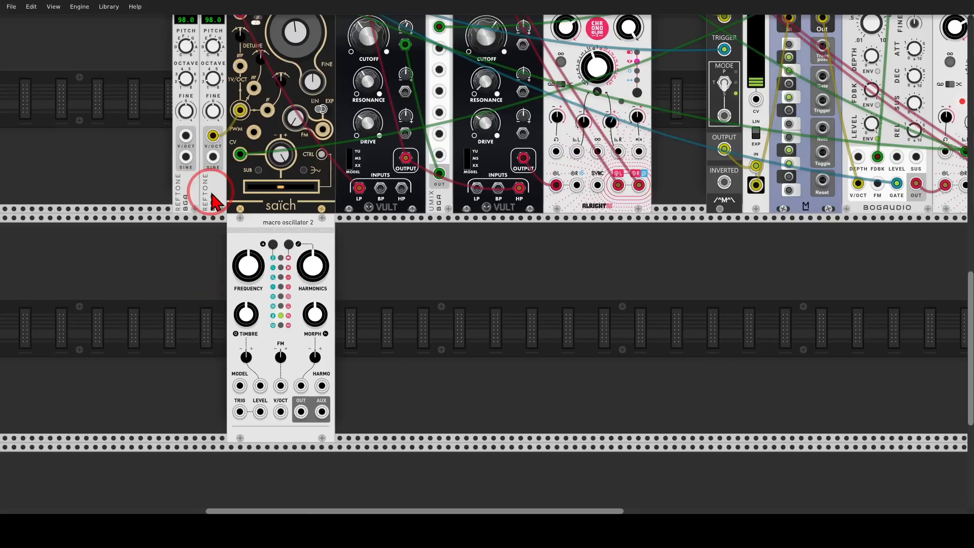
pyautogui.scroll(1, 227, 355)
pyautogui.moveTo(186, 202); pyautogui.dragTo(213, 346)
pyautogui.moveTo(212, 391); pyautogui.dragTo(281, 437)
pyautogui.moveTo(372, 386); pyautogui.dragTo(373, 361)
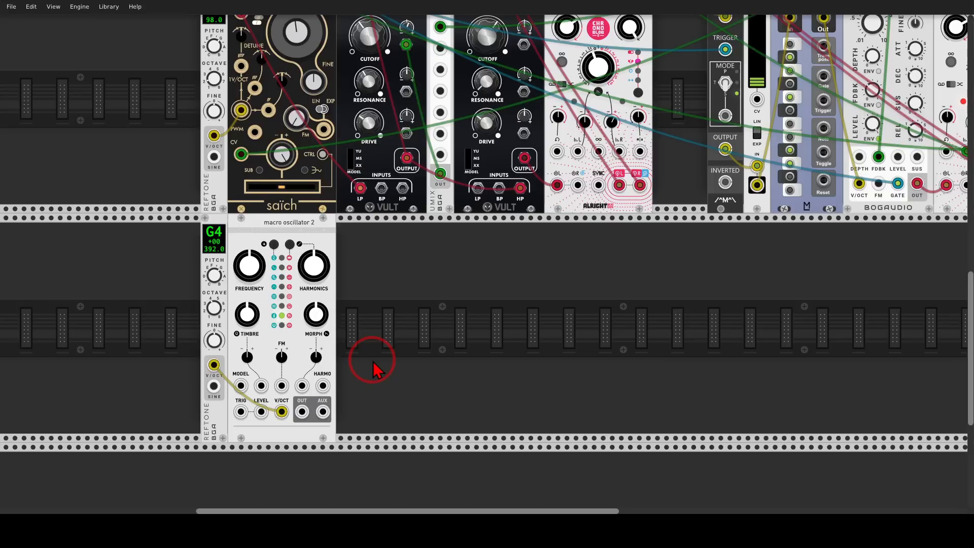
# Add an AD envelope beside Macro Oscillator 2 and patch its ENV OUT into the oscillator's LEVEL input
pyautogui.rightClick(373, 368)
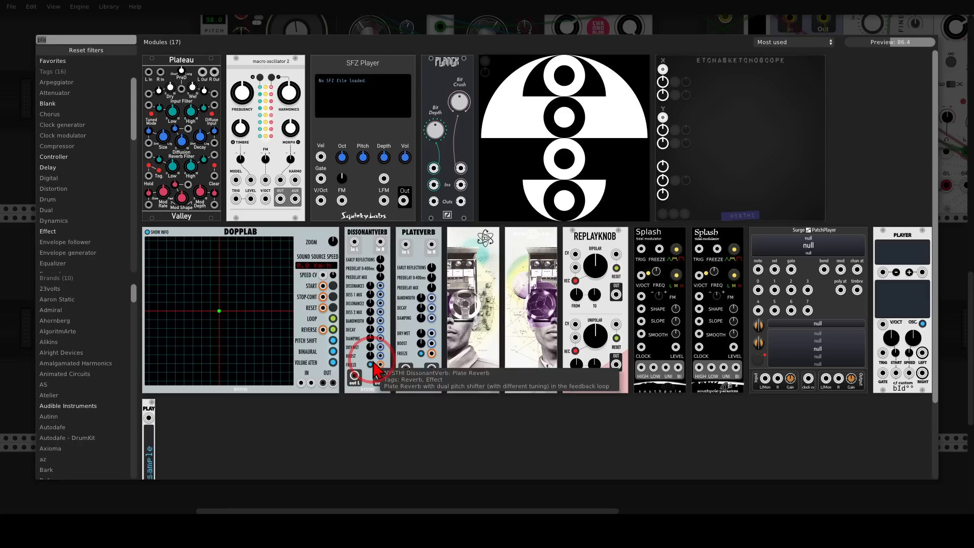
pyautogui.write('ad')
pyautogui.moveTo(151, 80); pyautogui.dragTo(368, 287)
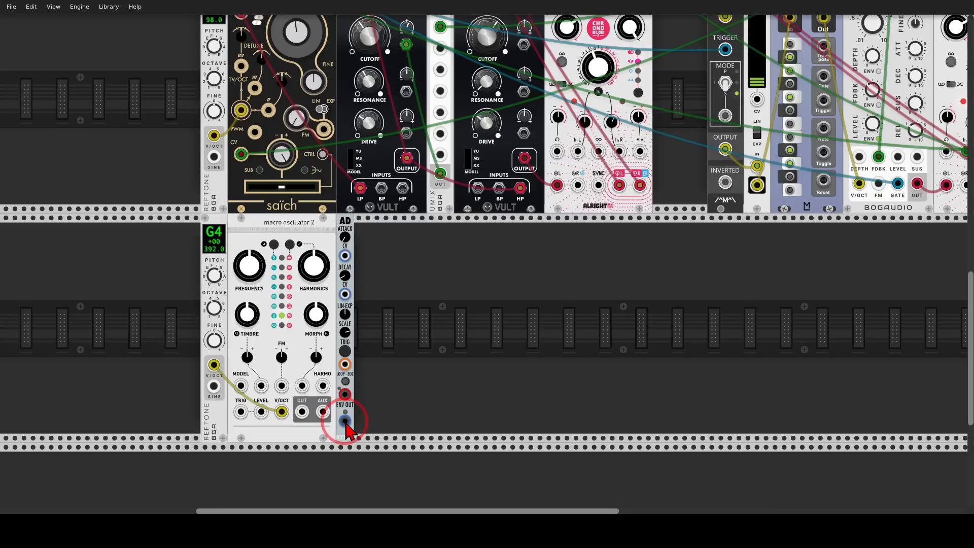
pyautogui.moveTo(345, 422); pyautogui.dragTo(261, 412)
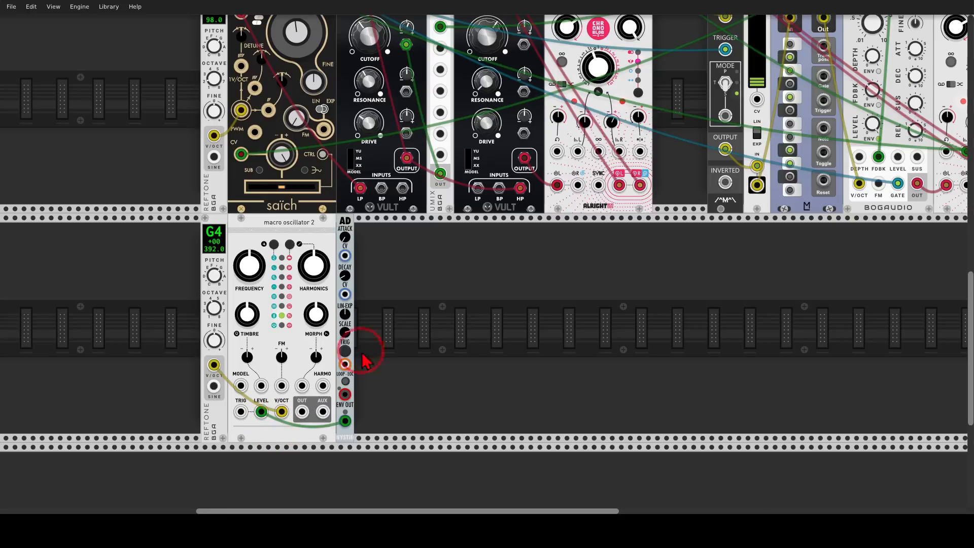
pyautogui.hscroll(-3, 463, 311)
pyautogui.scroll(3, 464, 312)
pyautogui.scroll(3, 474, 320)
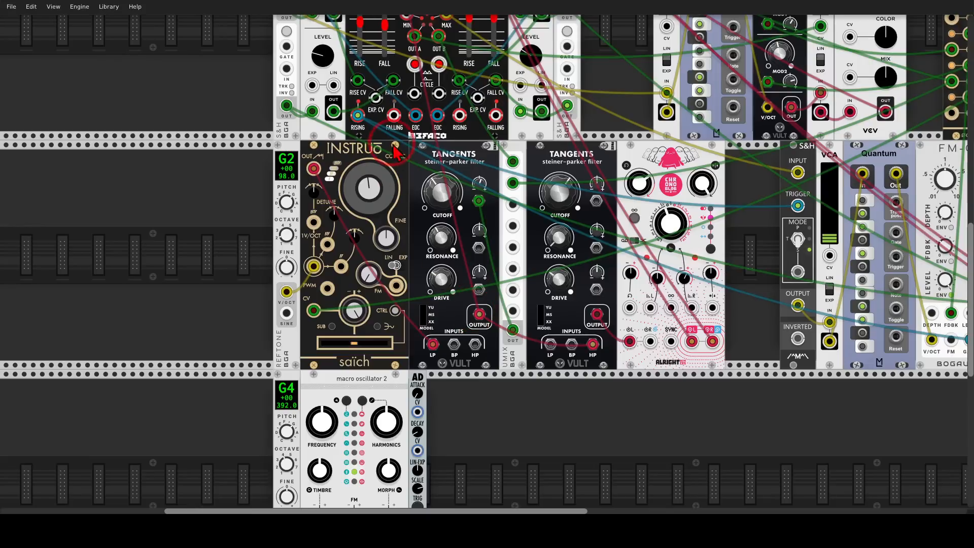
pyautogui.moveTo(396, 122); pyautogui.dragTo(418, 445)
pyautogui.scroll(5, 440, 340)
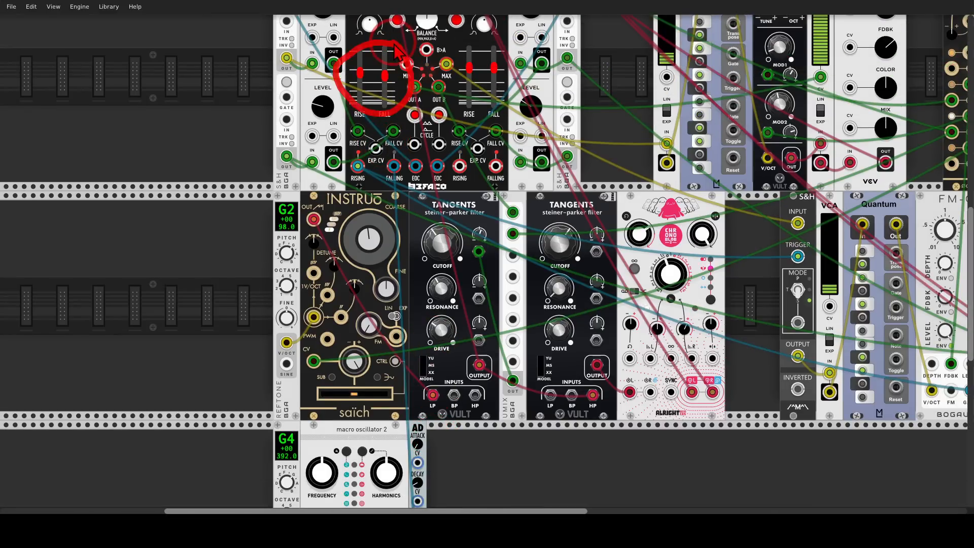
# Raise the AD envelope's attack
pyautogui.scroll(-9, 419, 165)
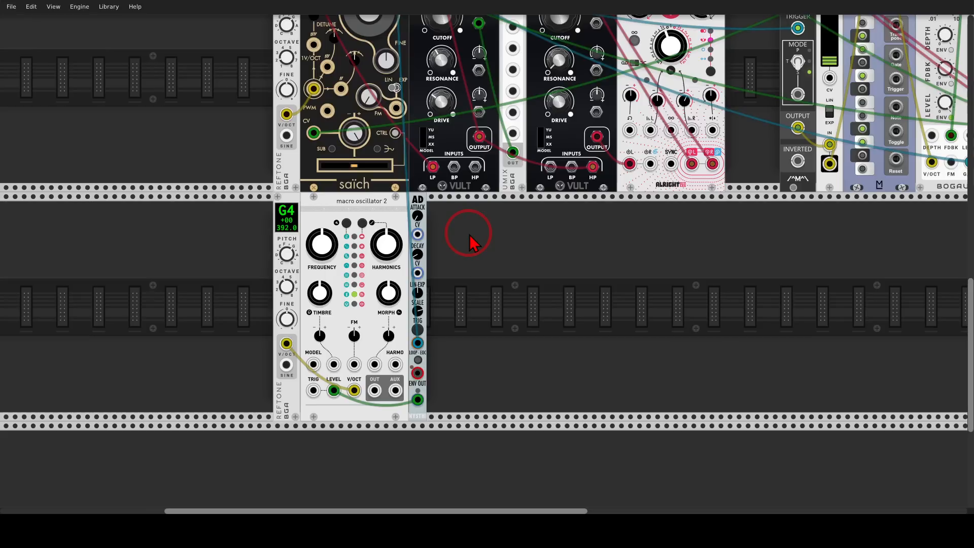
pyautogui.moveTo(417, 215); pyautogui.dragTo(417, 161)
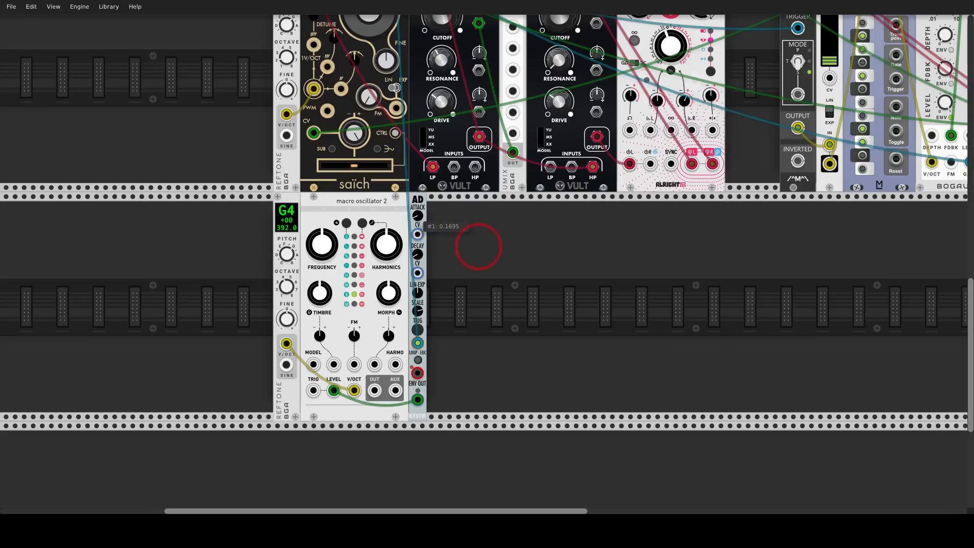
pyautogui.moveTo(417, 215); pyautogui.dragTo(417, 200)
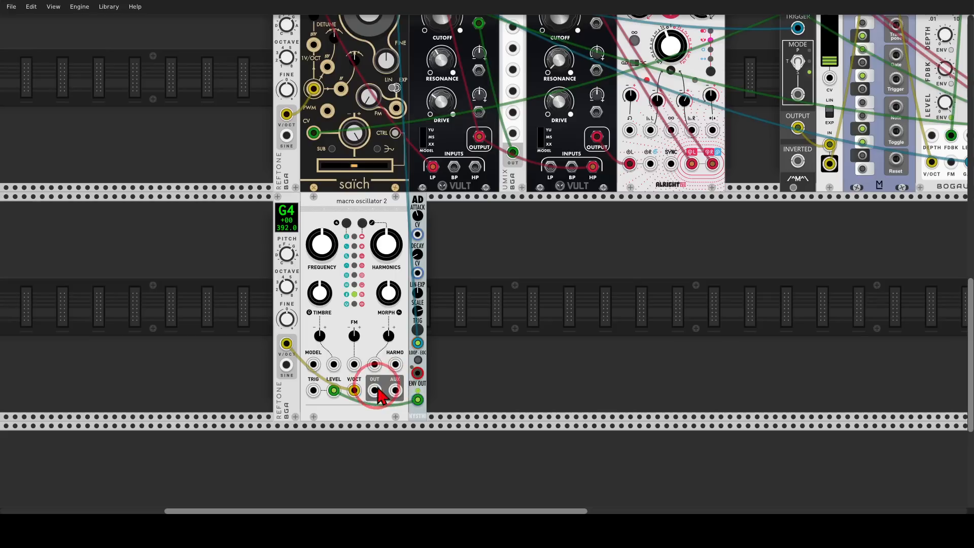
# Patch Macro Oscillator 2's OUT into MixMaster track 5's left input and name the track CRDS
pyautogui.moveTo(374, 390); pyautogui.dragTo(420, 83)
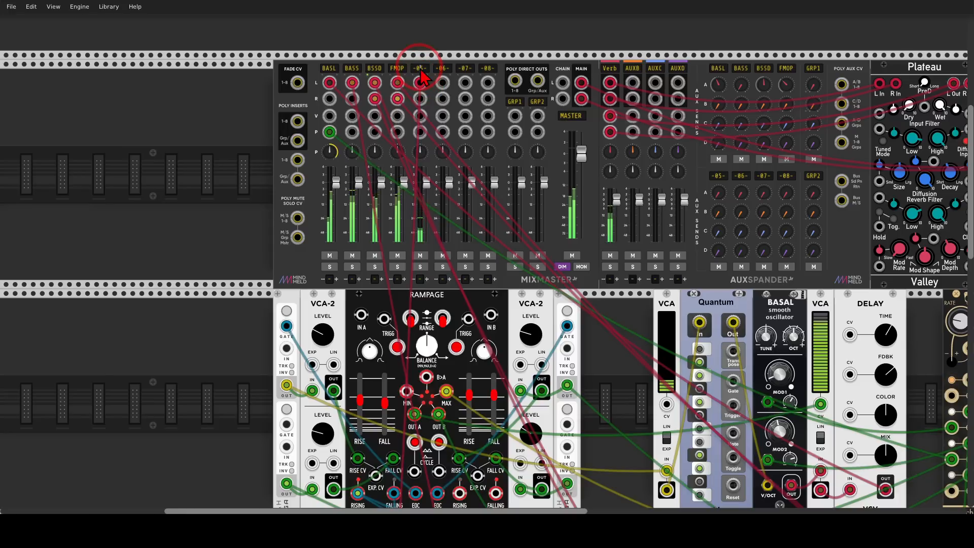
pyautogui.click(423, 69)
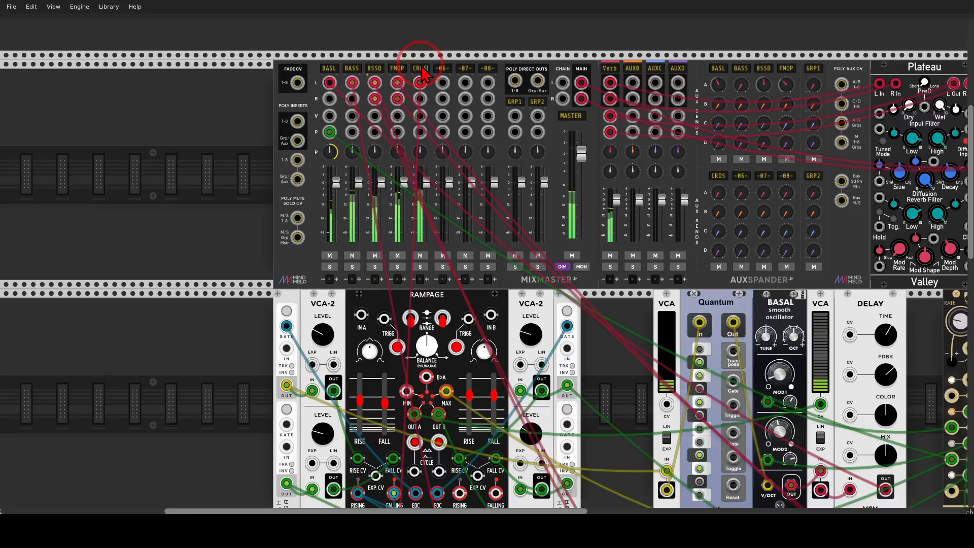
# Adjust Macro Oscillator 2's timbre
pyautogui.scroll(-10, 456, 196)
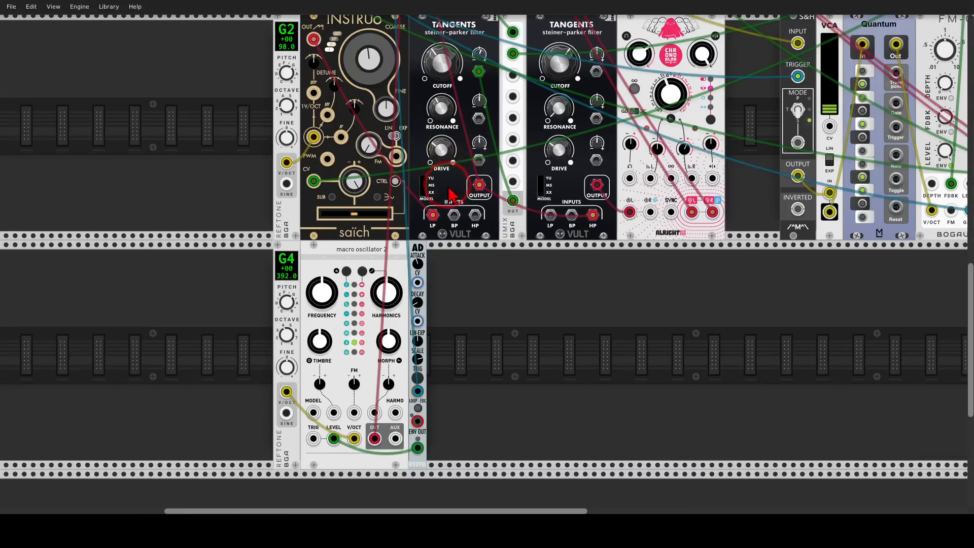
pyautogui.scroll(-1, 450, 194)
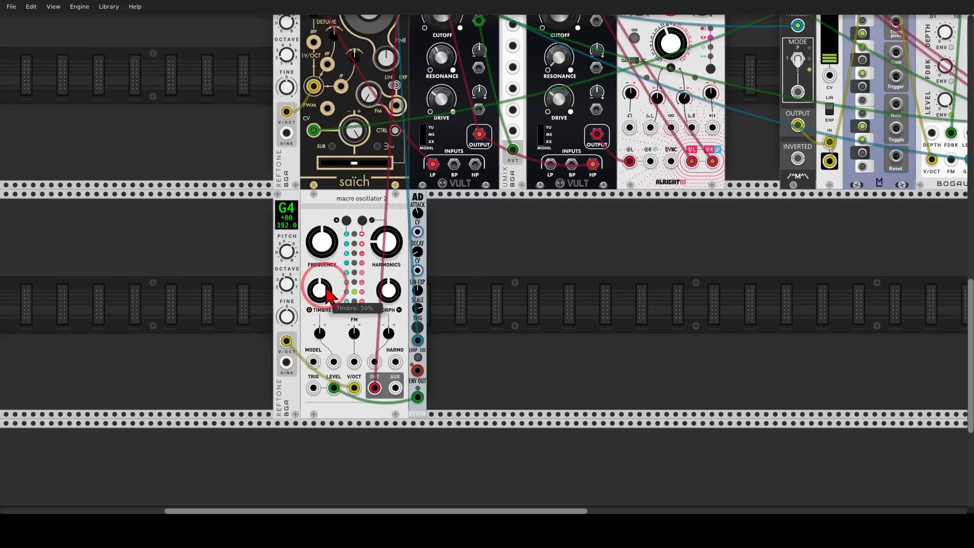
pyautogui.moveTo(324, 288); pyautogui.dragTo(324, 276)
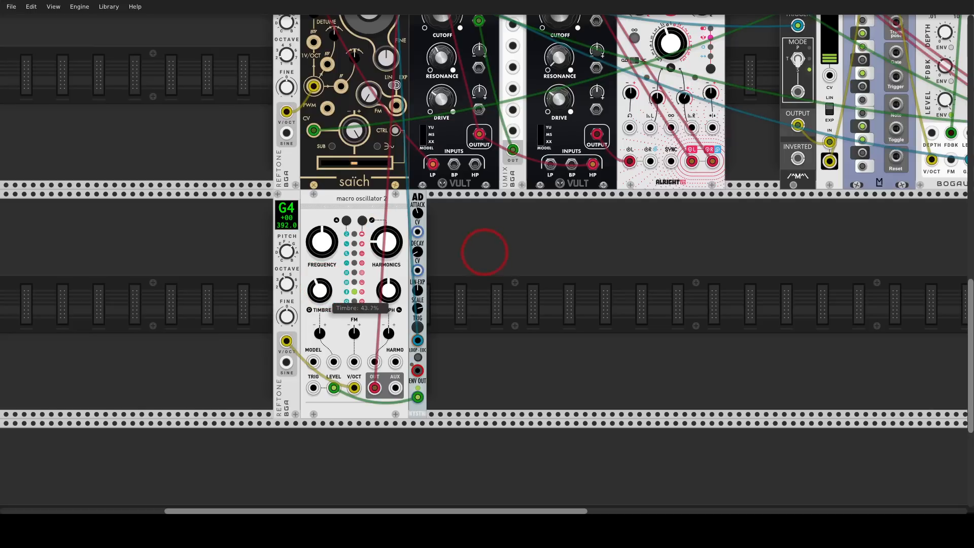
pyautogui.moveTo(325, 287); pyautogui.dragTo(325, 282)
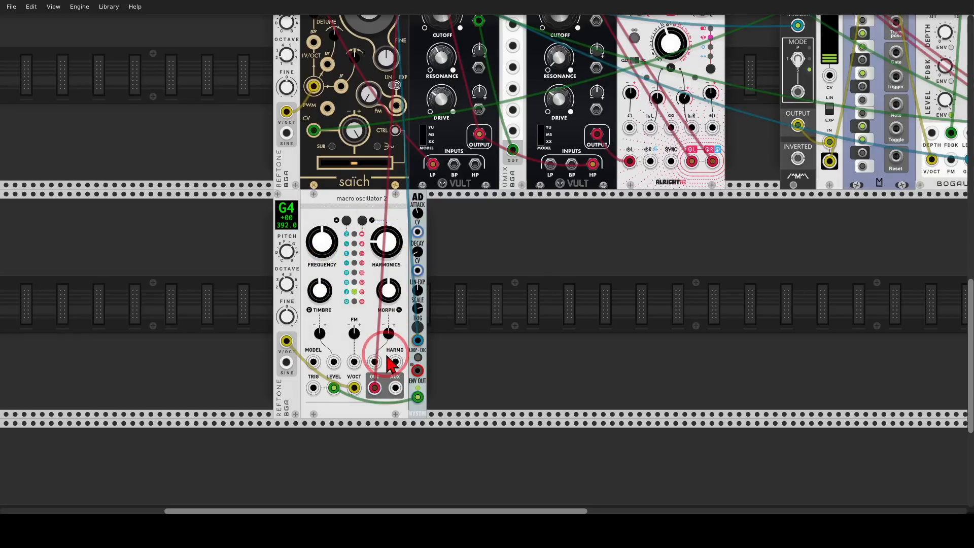
# Add a VCA beside the AD envelope and lower its level
pyautogui.rightClick(470, 299)
pyautogui.scroll(-10, 467, 293)
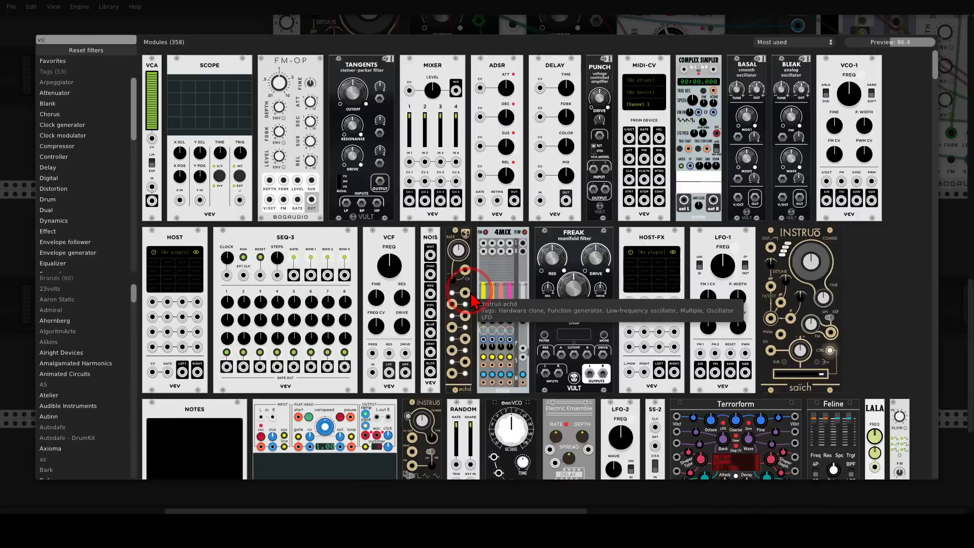
pyautogui.click(180, 99)
pyautogui.moveTo(186, 96); pyautogui.dragTo(477, 284)
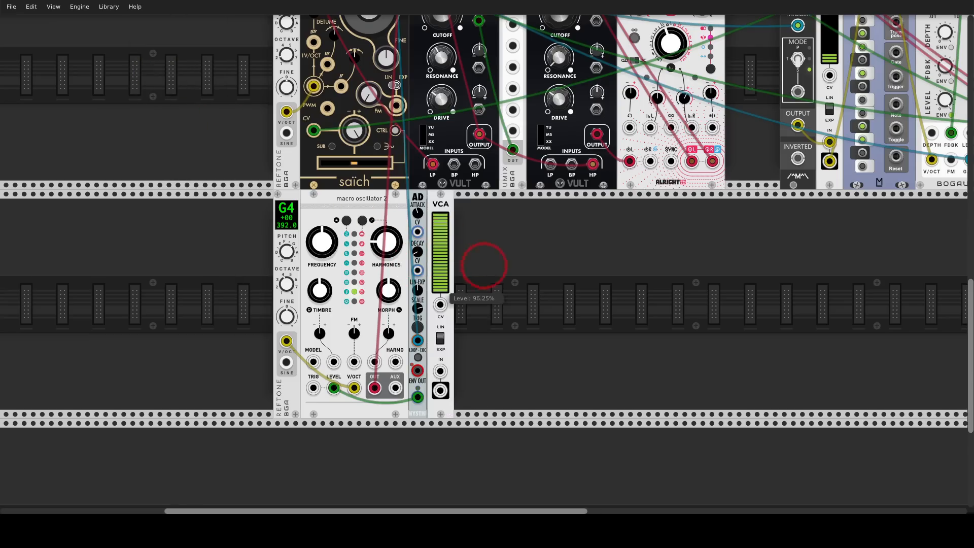
# Patch an øchd output through the new VCA into Macro Oscillator 2's HARMO input, with the VCA level at about 10.65%
pyautogui.moveTo(441, 391); pyautogui.dragTo(796, 68)
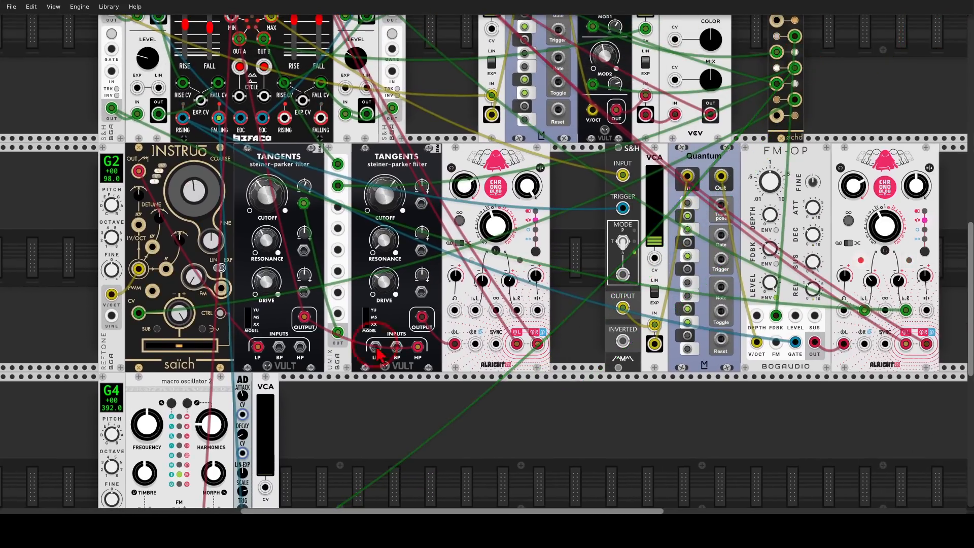
pyautogui.moveTo(382, 347); pyautogui.dragTo(486, 254)
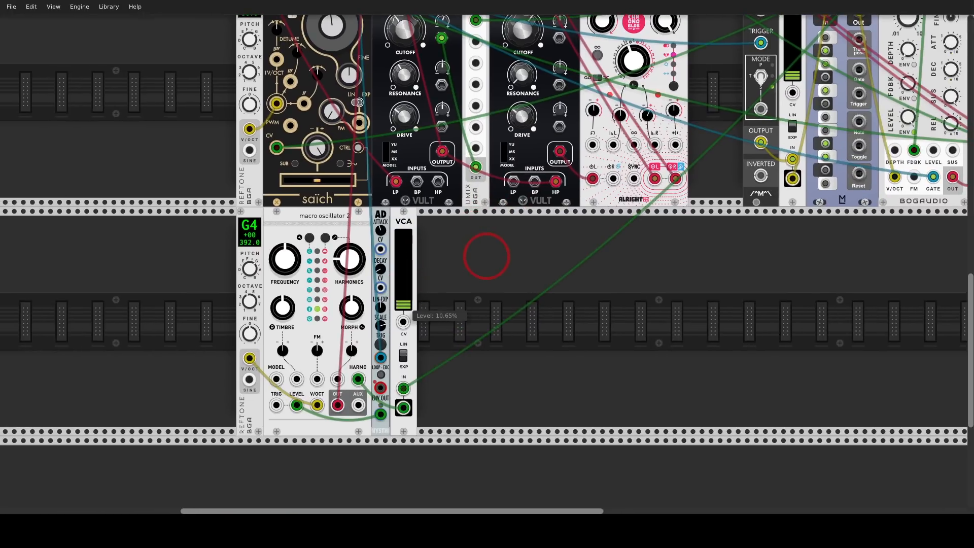
pyautogui.moveTo(486, 257); pyautogui.dragTo(425, 345)
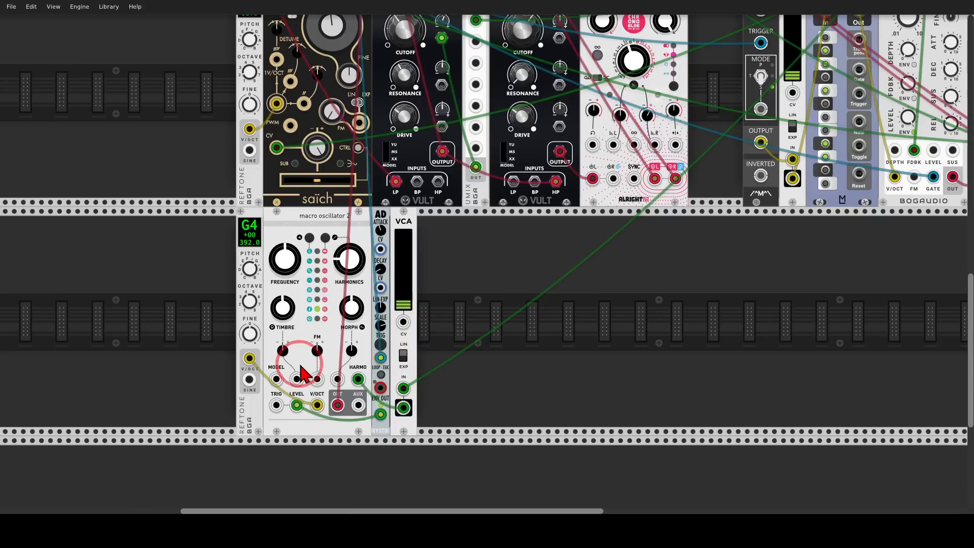
# Patch another øchd output into Macro Oscillator 2's timbre CV input and set the timbre CV amount to about 0.087
pyautogui.moveTo(297, 378); pyautogui.dragTo(804, 102)
pyautogui.scroll(-5, 355, 310)
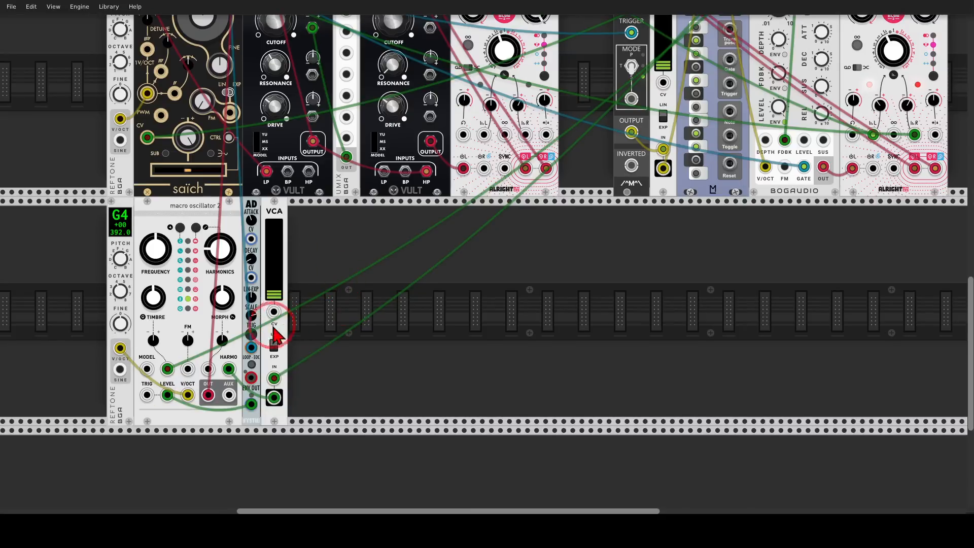
pyautogui.moveTo(153, 339); pyautogui.dragTo(153, 318)
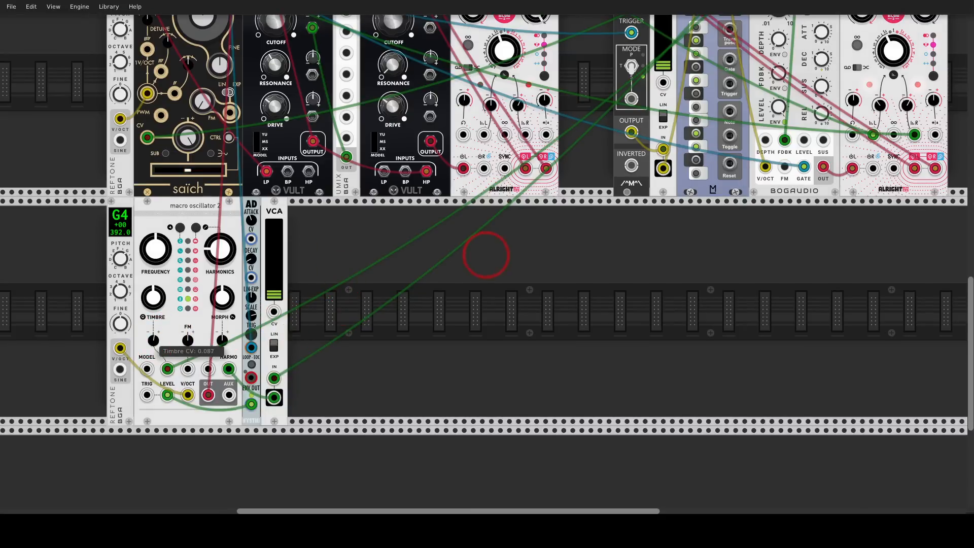
# Add a Chronoblob delay beside the VCA in the bottom row and unplug the cable from Macro Oscillator 2's OUT
pyautogui.moveTo(336, 293); pyautogui.dragTo(379, 285)
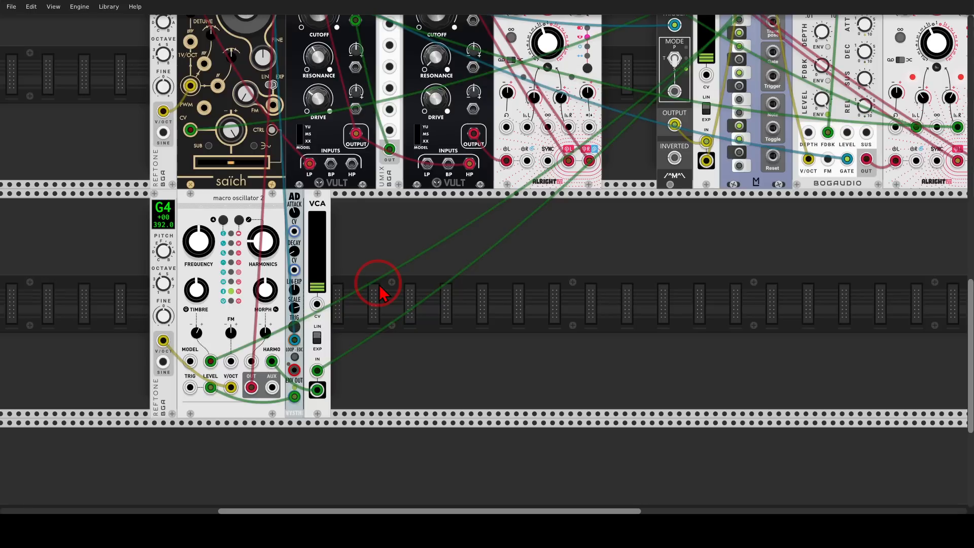
pyautogui.rightClick(380, 293)
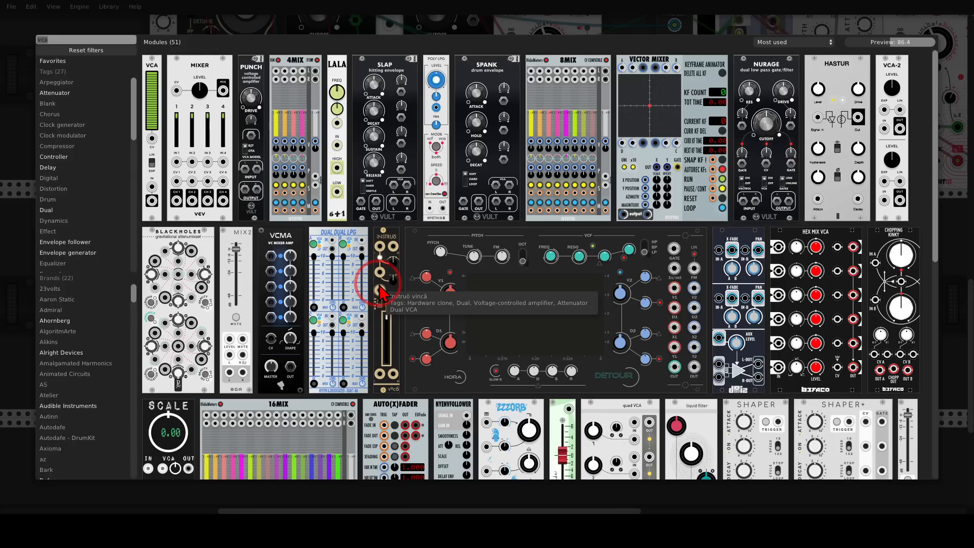
pyautogui.write('blo')
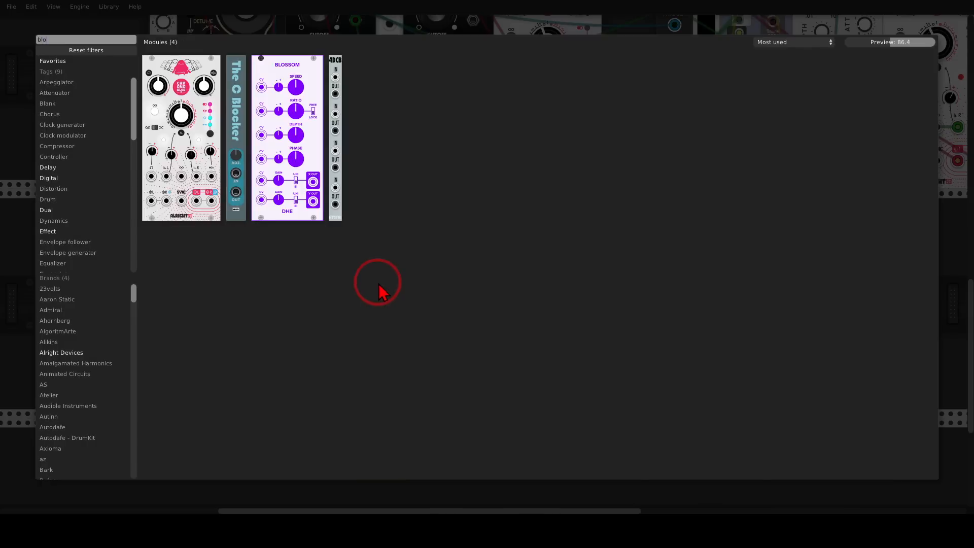
pyautogui.click(198, 94)
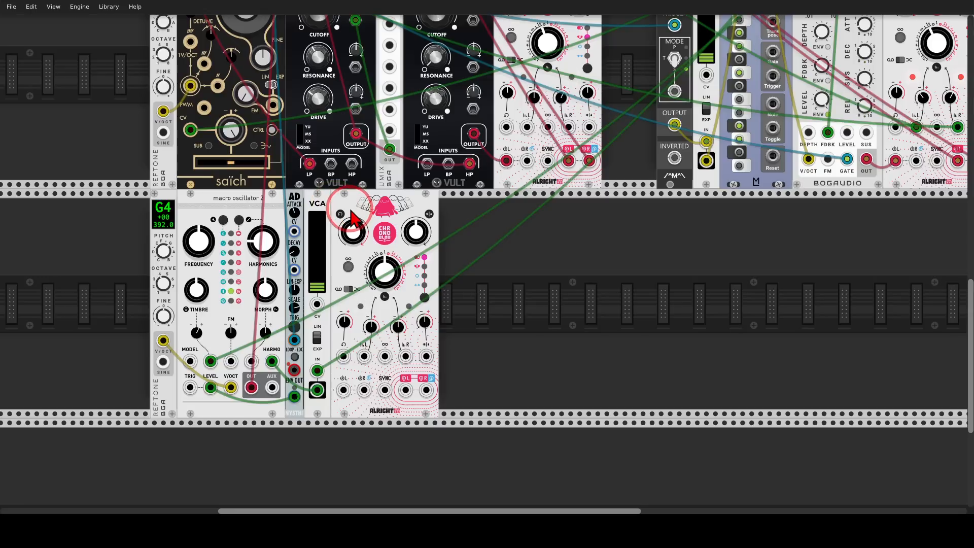
pyautogui.moveTo(251, 387); pyautogui.dragTo(296, 384)
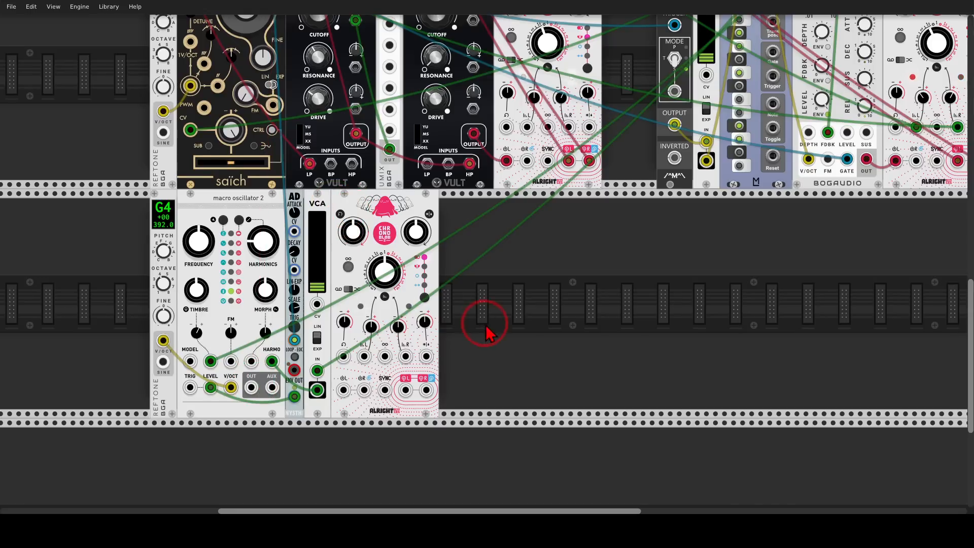
# Switch the new Chronoblob to its blue send/return delay mode
pyautogui.moveTo(486, 326); pyautogui.dragTo(538, 301)
pyautogui.moveTo(490, 243)
pyautogui.mouseDown()
pyautogui.moveTo(457, 268)
pyautogui.moveTo(486, 279)
pyautogui.moveTo(502, 240)
pyautogui.moveTo(495, 261)
pyautogui.mouseUp()
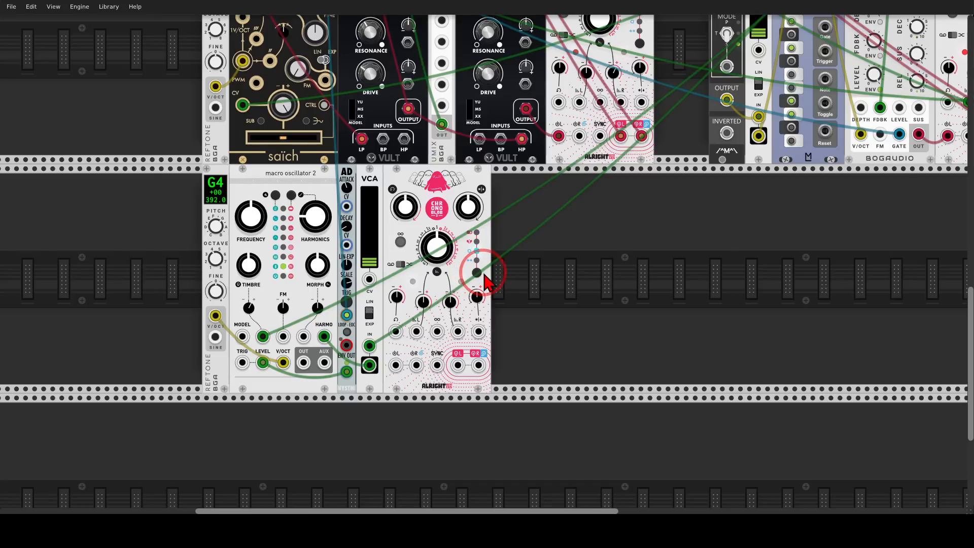
pyautogui.moveTo(481, 334)
pyautogui.mouseDown()
pyautogui.moveTo(503, 366)
pyautogui.moveTo(464, 350)
pyautogui.mouseUp()
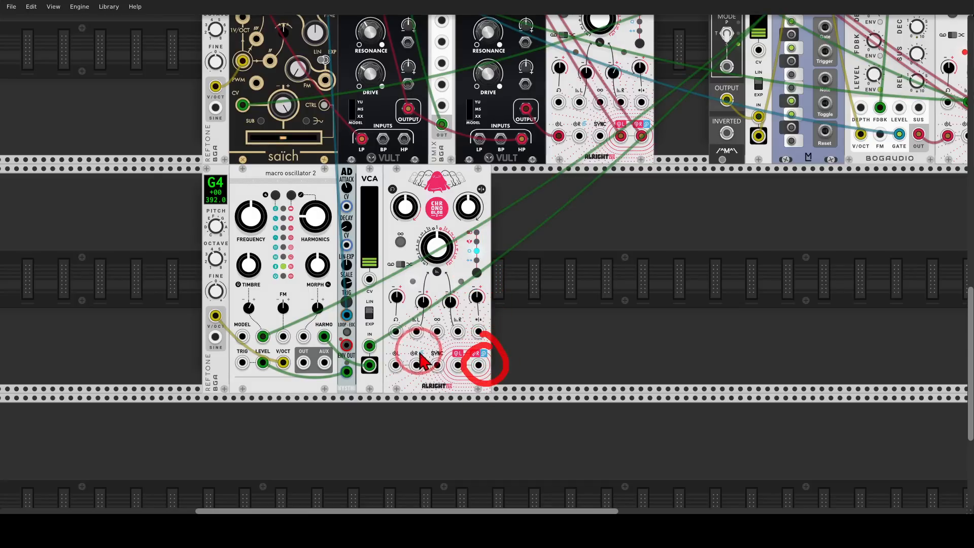
# Add a Tangents filter beside the new Chronoblob, feeding its LP input from the delay's R output and returning its output to the R input
pyautogui.rightClick(540, 307)
pyautogui.write('blo')
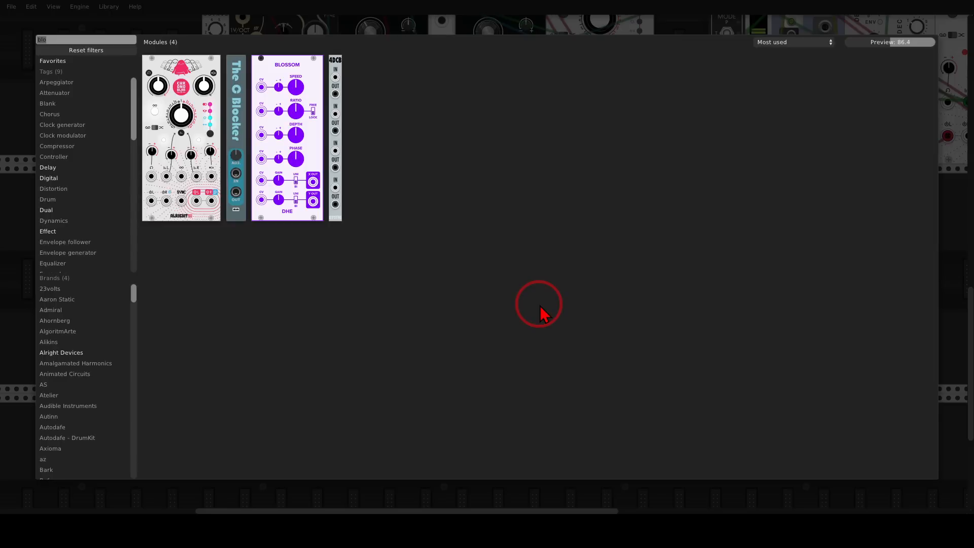
pyautogui.write('ta')
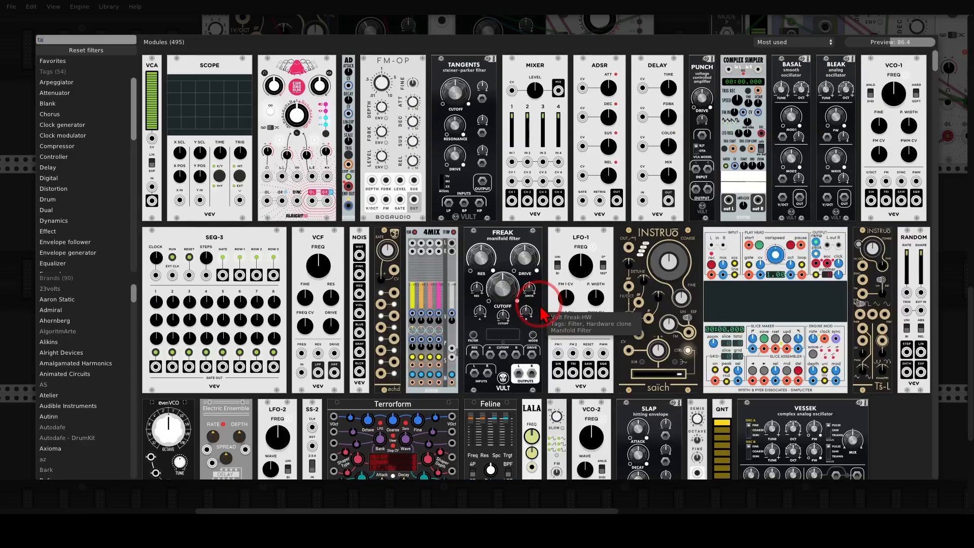
pyautogui.click(474, 68)
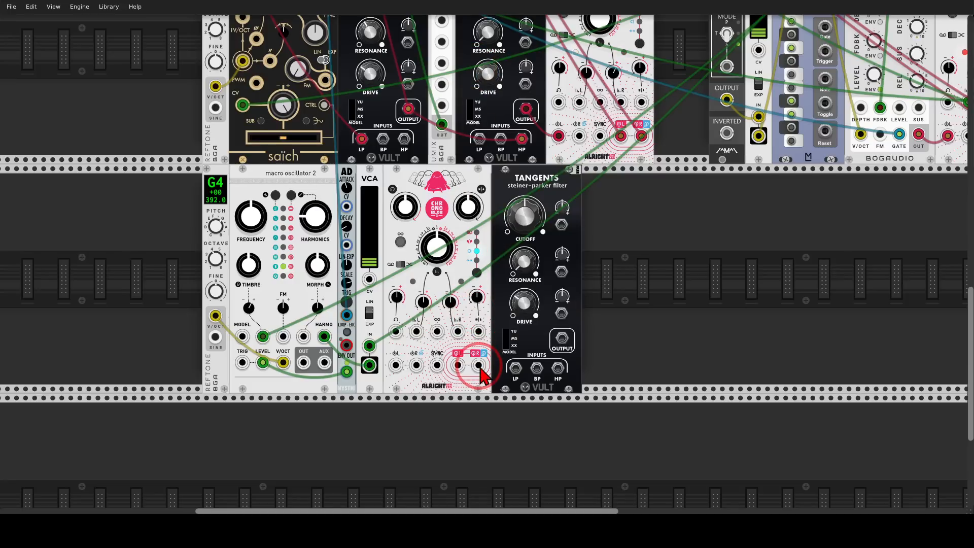
pyautogui.moveTo(479, 365); pyautogui.dragTo(515, 367)
pyautogui.moveTo(562, 339); pyautogui.dragTo(417, 366)
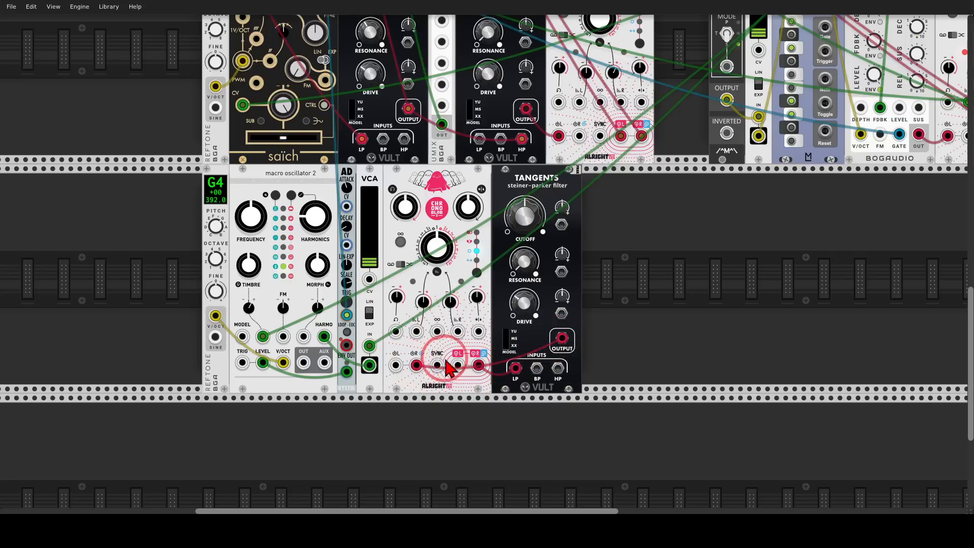
pyautogui.moveTo(478, 365); pyautogui.dragTo(503, 329)
pyautogui.moveTo(563, 349)
pyautogui.mouseDown()
pyautogui.moveTo(562, 358)
pyautogui.moveTo(426, 374)
pyautogui.moveTo(440, 378)
pyautogui.mouseUp()
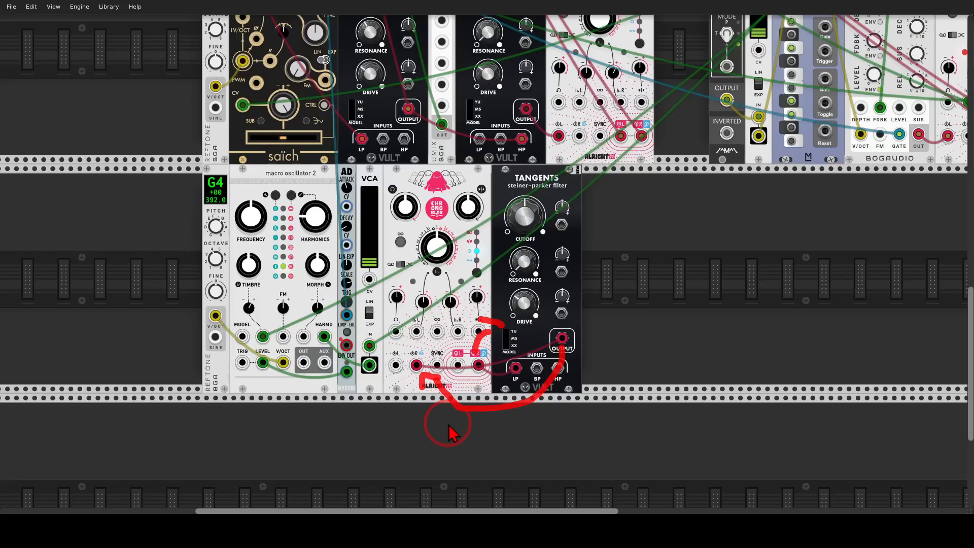
# Patch Macro Oscillator 2's OUT into the new Chronoblob's L input and the delay's L output into the mixer's CRDS track
pyautogui.moveTo(306, 361); pyautogui.dragTo(396, 365)
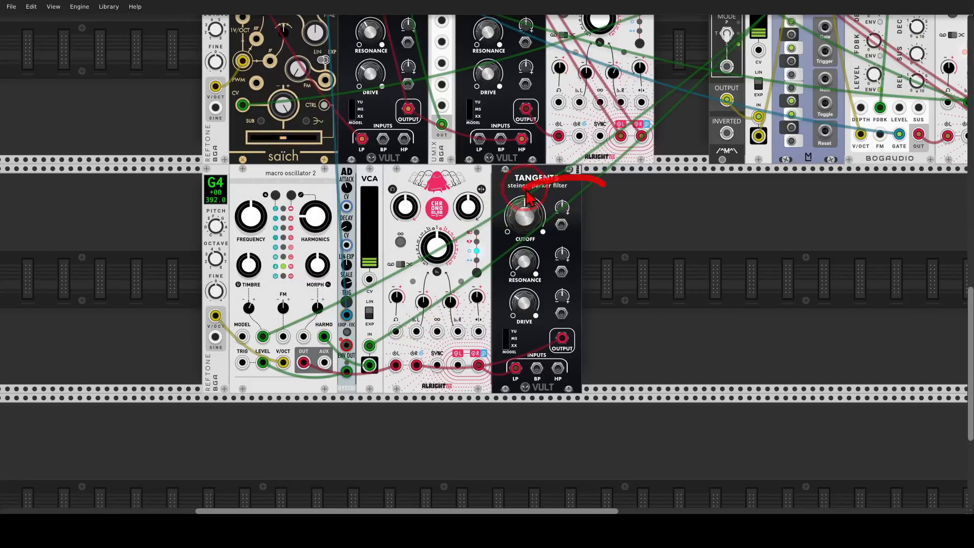
pyautogui.moveTo(525, 189)
pyautogui.mouseDown()
pyautogui.moveTo(530, 358)
pyautogui.moveTo(612, 171)
pyautogui.mouseUp()
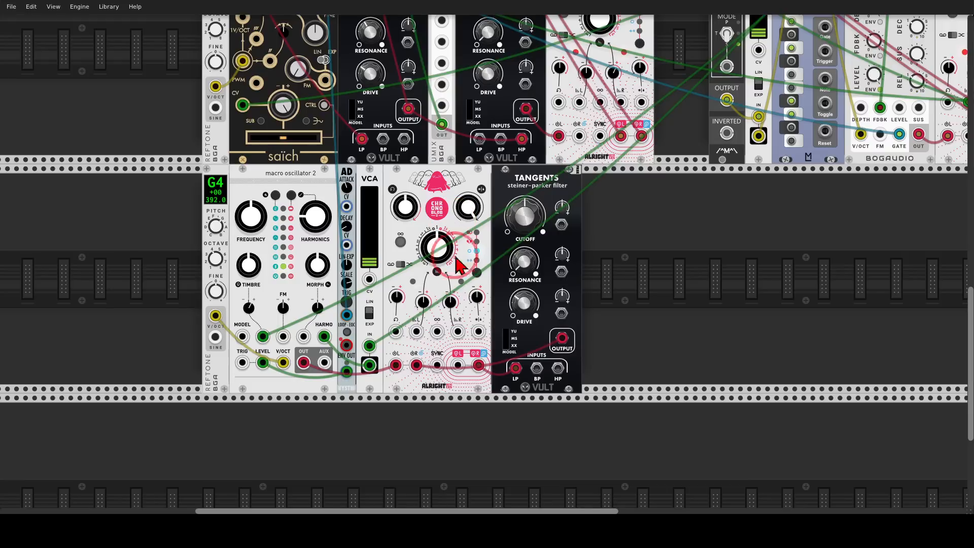
pyautogui.moveTo(457, 365); pyautogui.dragTo(349, 62)
pyautogui.scroll(-2, 412, 149)
pyautogui.scroll(-10, 415, 159)
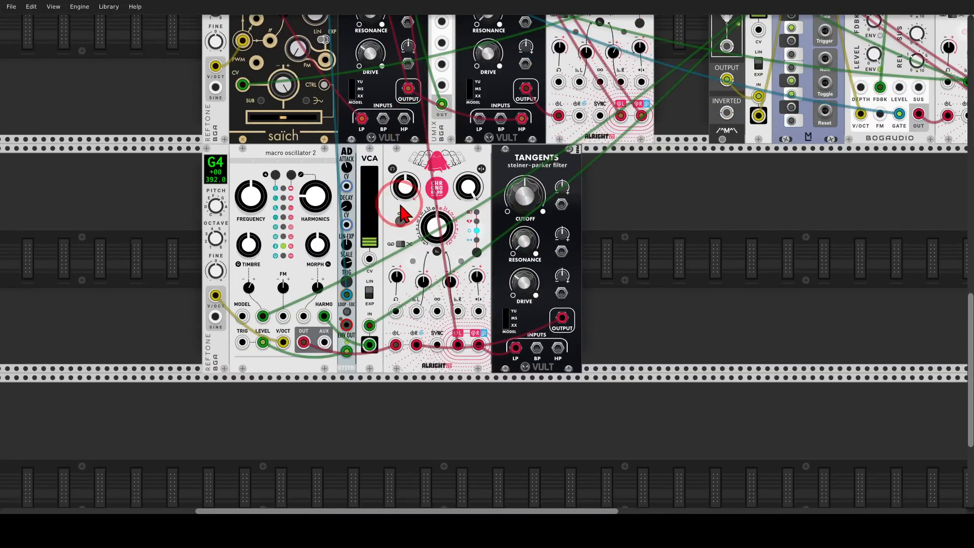
# Set the new Chronoblob's R delay time CV to 14.7%, and Tangents' resonance to 0.0795 and cutoff to 0.59
pyautogui.moveTo(402, 203); pyautogui.dragTo(487, 260)
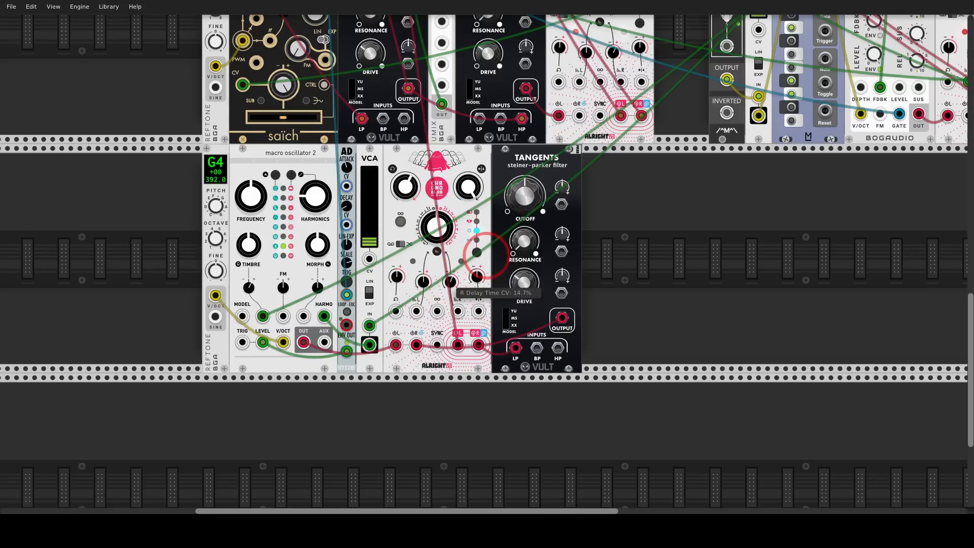
pyautogui.moveTo(485, 253); pyautogui.dragTo(486, 269)
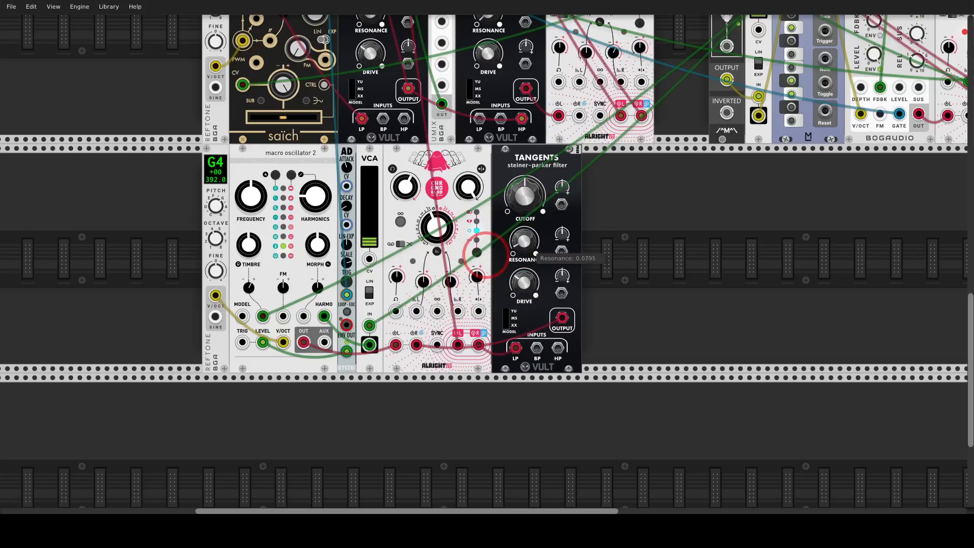
pyautogui.moveTo(528, 226); pyautogui.dragTo(486, 255)
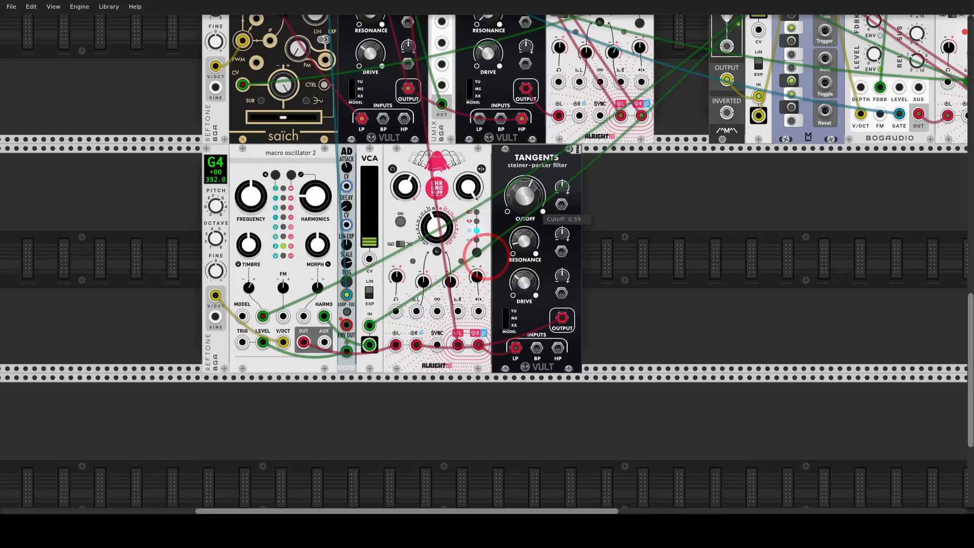
# Patch an øchd output into the cutoff CV input of the Tangents filter in the bottom row
pyautogui.moveTo(561, 204); pyautogui.dragTo(694, 124)
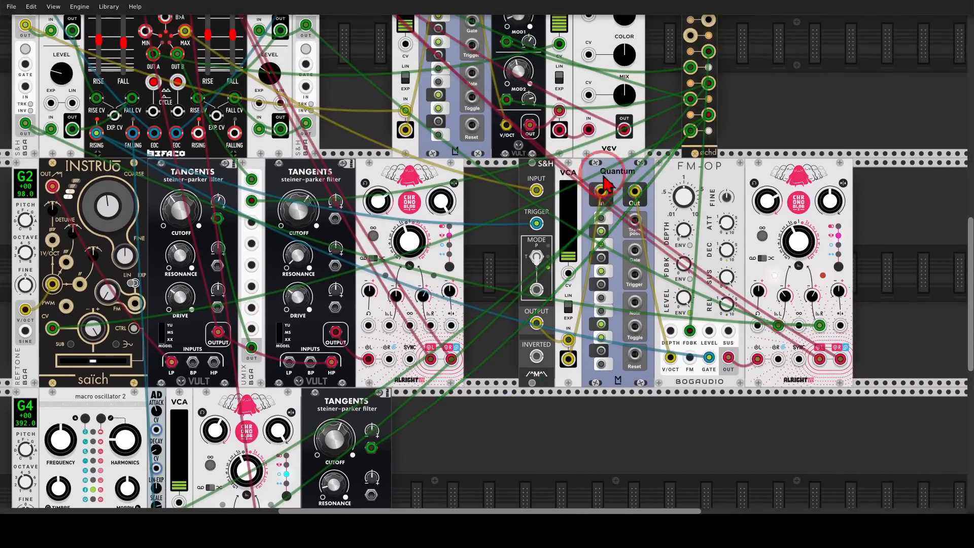
pyautogui.scroll(-8, 499, 235)
pyautogui.hscroll(-6, 499, 234)
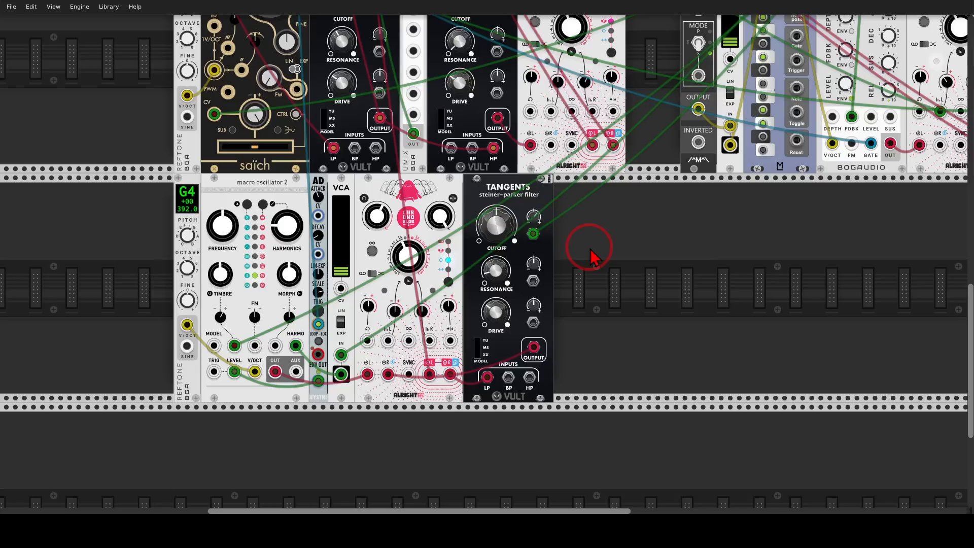
# Open the settings of the CRDS track on the MixMaster mixer and adjust them
pyautogui.scroll(10, 590, 257)
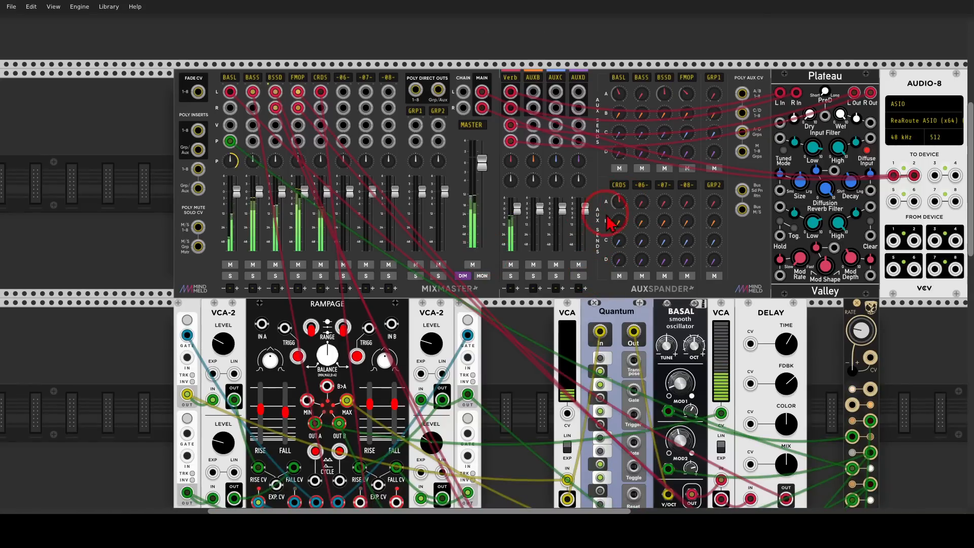
pyautogui.rightClick(321, 78)
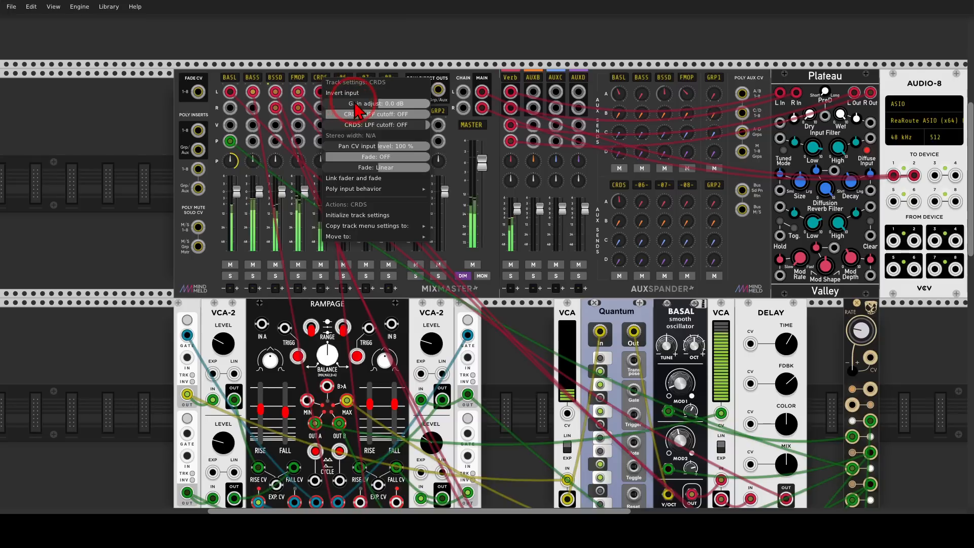
pyautogui.click(390, 97)
pyautogui.scroll(-15, 482, 193)
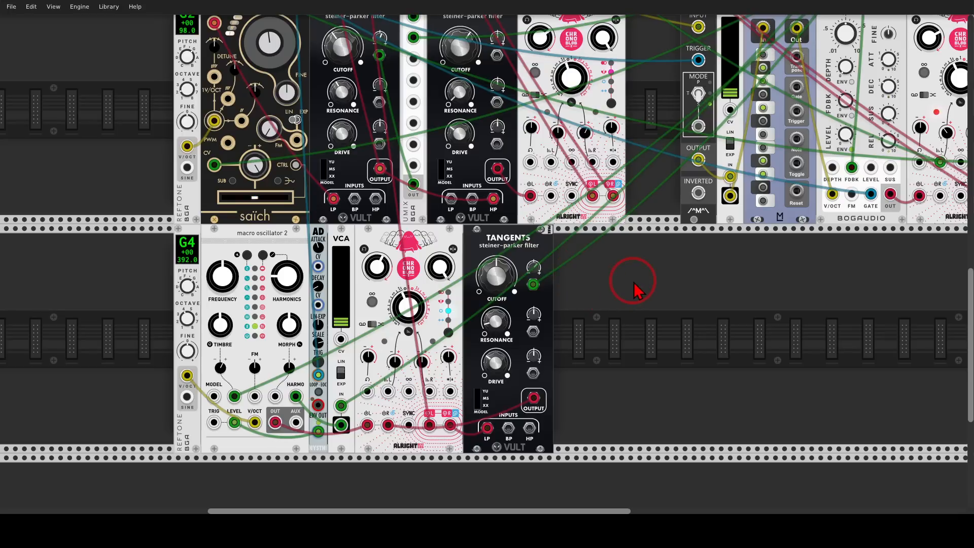
# Patch an øchd output into the pan CV input of the mixer's CRDS track
pyautogui.scroll(-5, 641, 291)
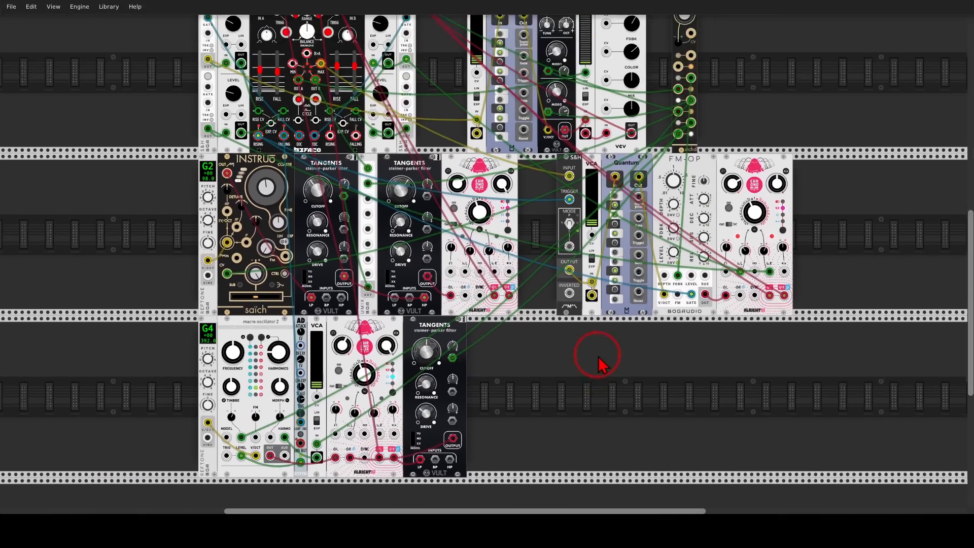
pyautogui.moveTo(598, 355); pyautogui.dragTo(591, 359)
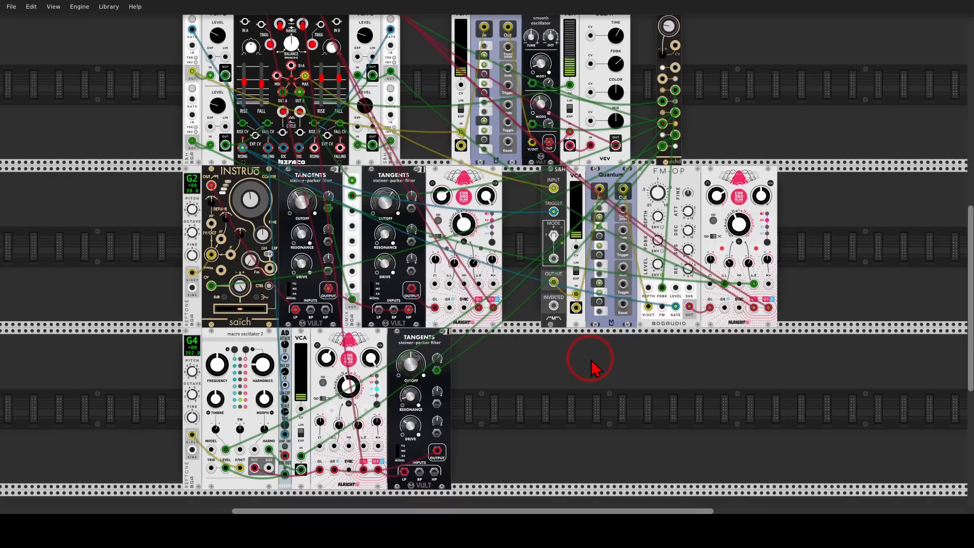
pyautogui.scroll(5, 553, 213)
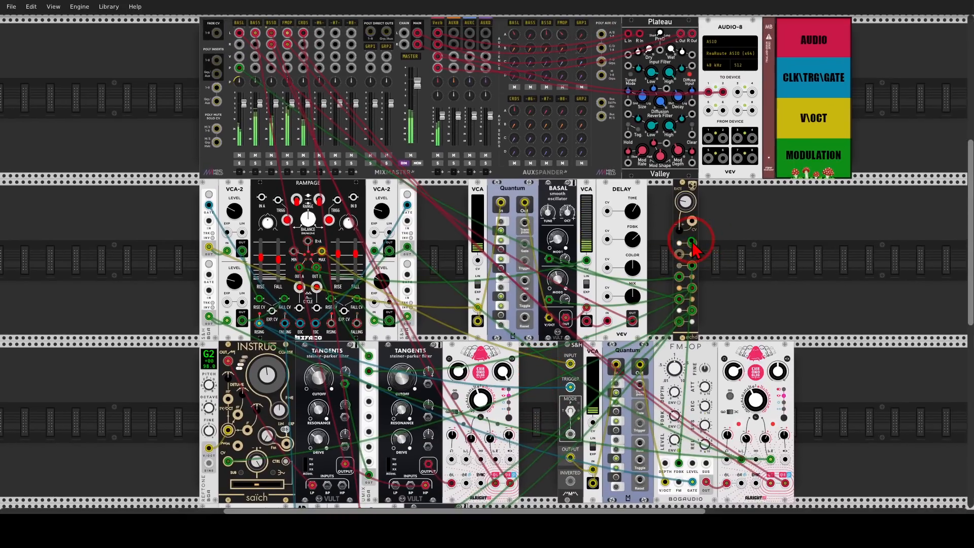
pyautogui.moveTo(694, 244); pyautogui.dragTo(304, 67)
pyautogui.scroll(-6, 538, 350)
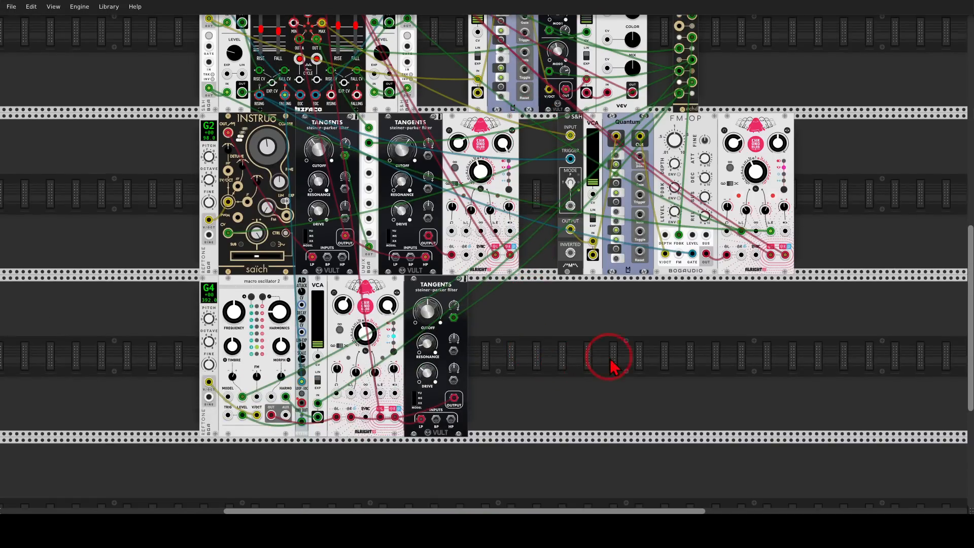
# Add an NYSTHI Simpliciter sampler in the bottom row below the FM-OP voice
pyautogui.moveTo(617, 359); pyautogui.dragTo(594, 332)
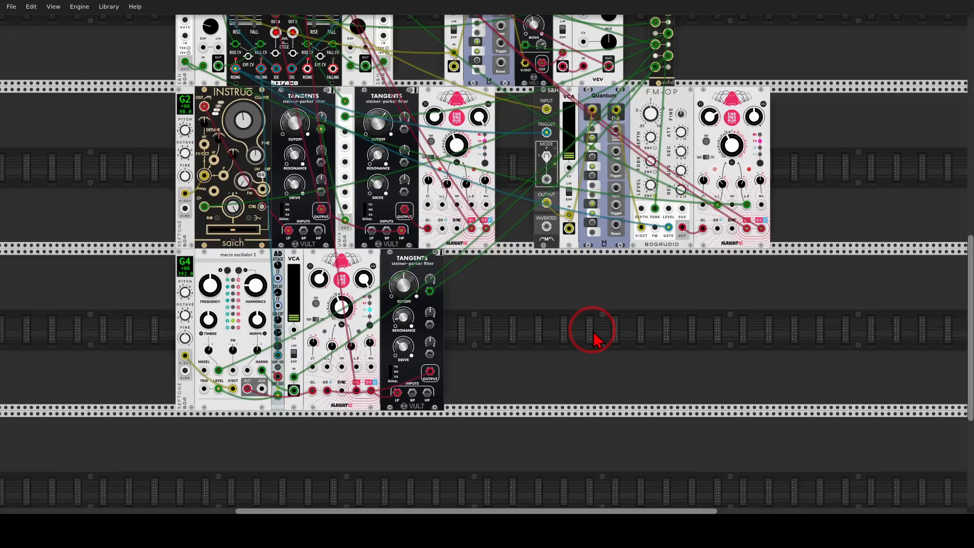
pyautogui.rightClick(594, 339)
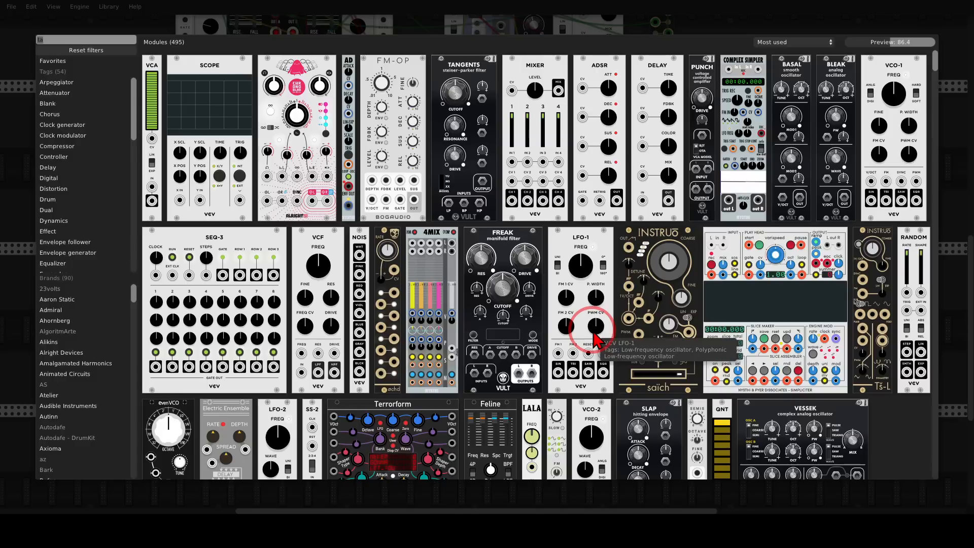
pyautogui.write('sim')
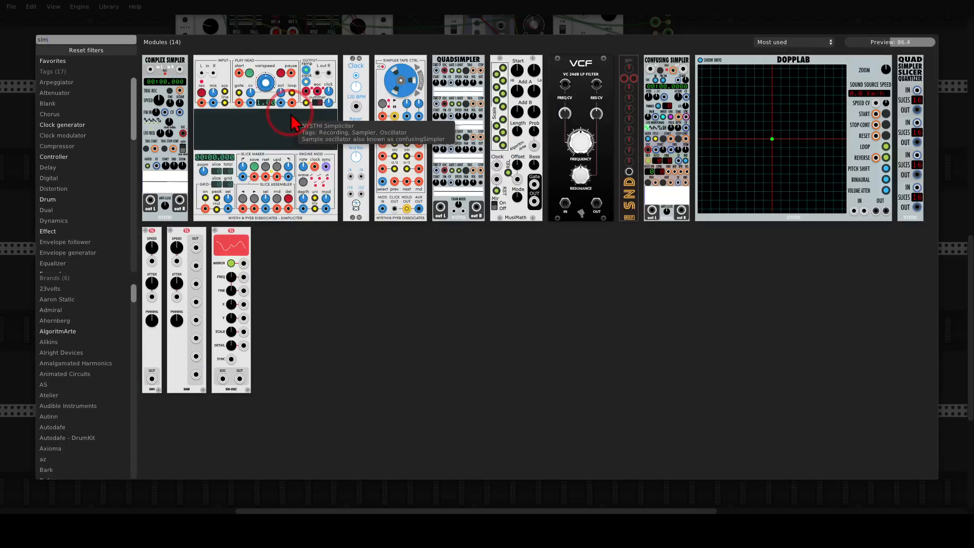
pyautogui.moveTo(294, 124); pyautogui.dragTo(607, 310)
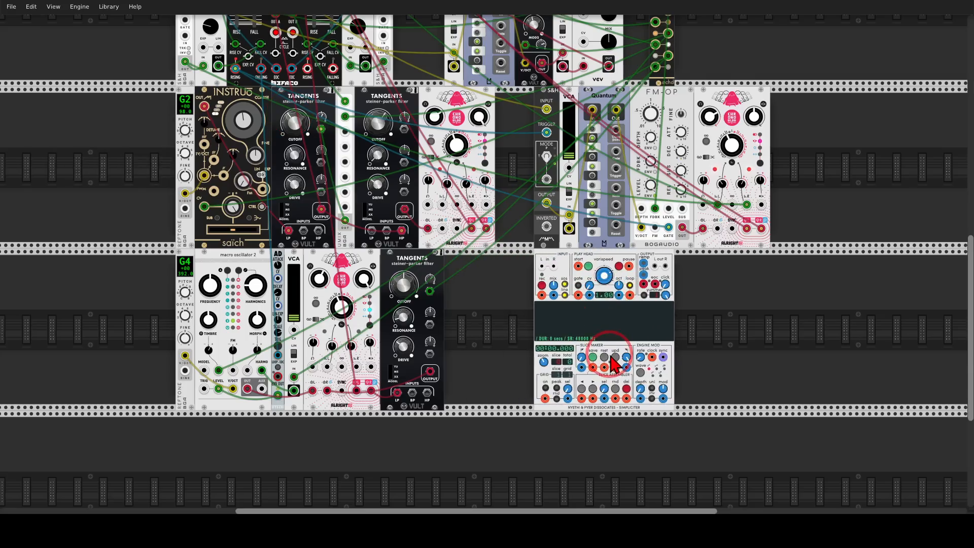
# Patch the L and R outputs of the FM-OP voice's Chronoblob into Simpliciter's L and R inputs
pyautogui.scroll(3, 611, 348)
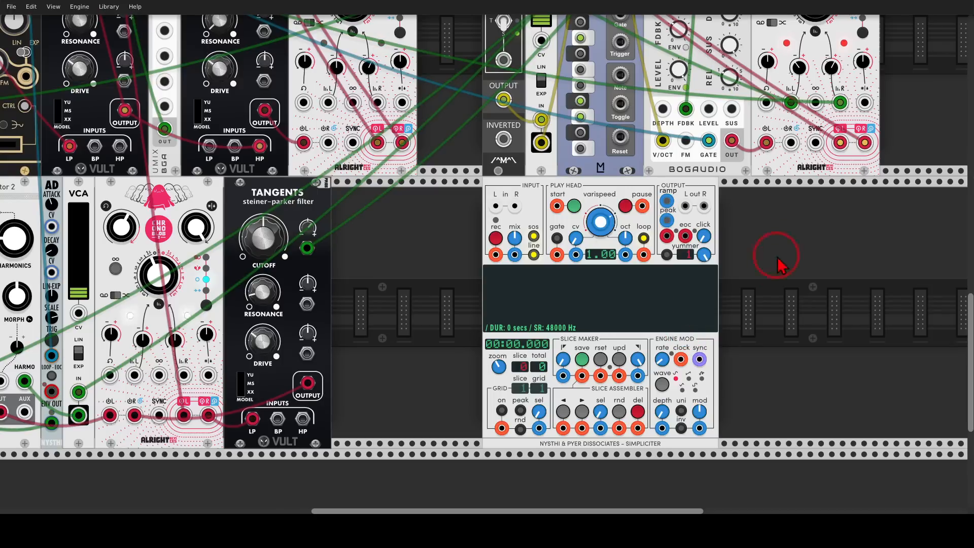
pyautogui.moveTo(774, 256); pyautogui.dragTo(616, 331)
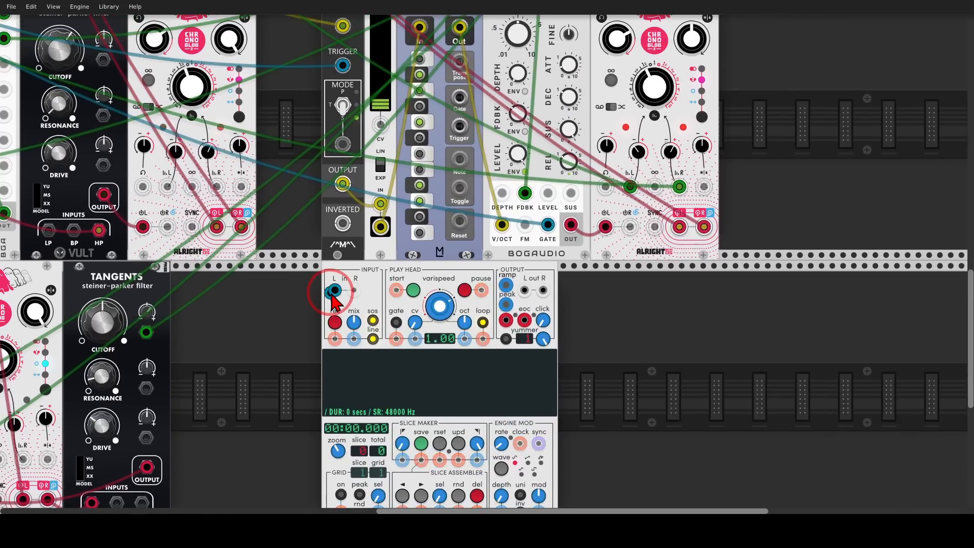
pyautogui.moveTo(333, 292); pyautogui.dragTo(704, 227)
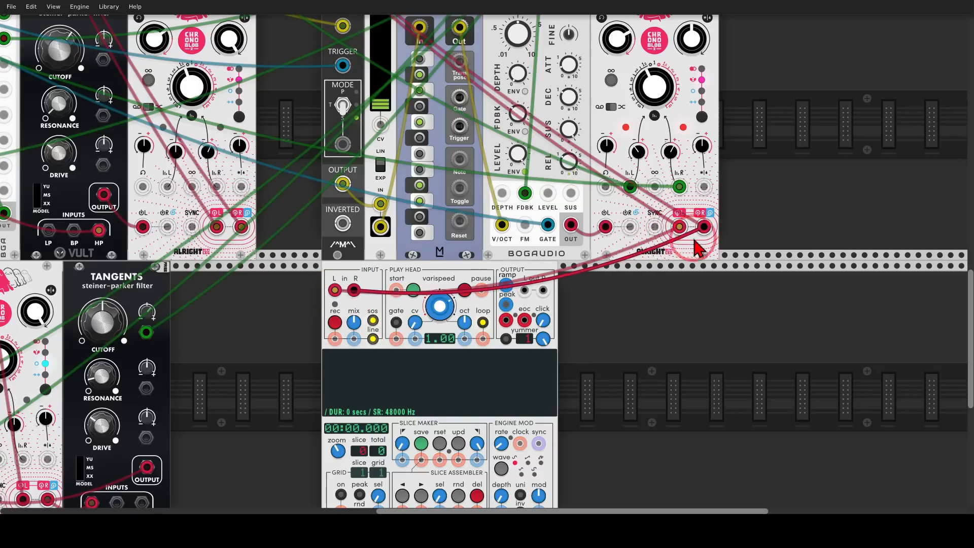
pyautogui.scroll(-4, 641, 295)
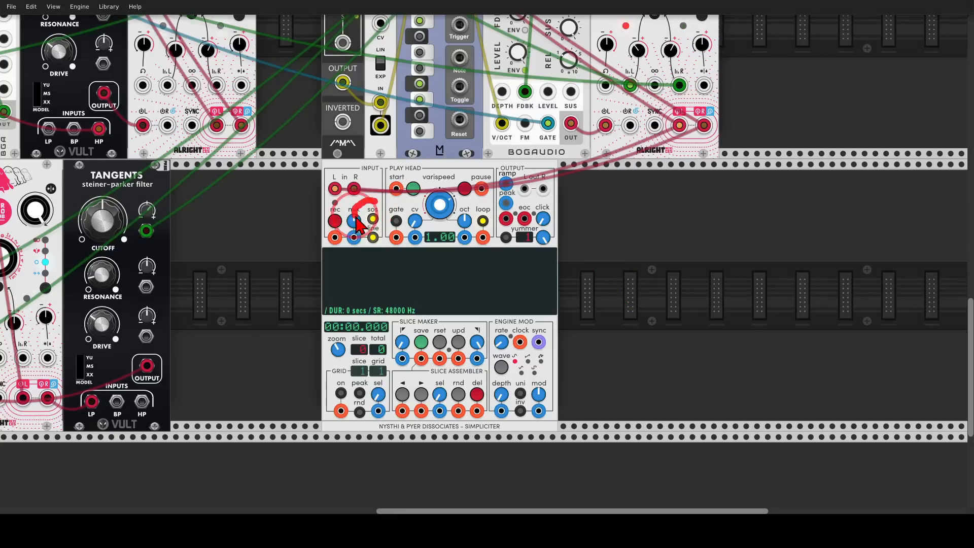
pyautogui.click(372, 221)
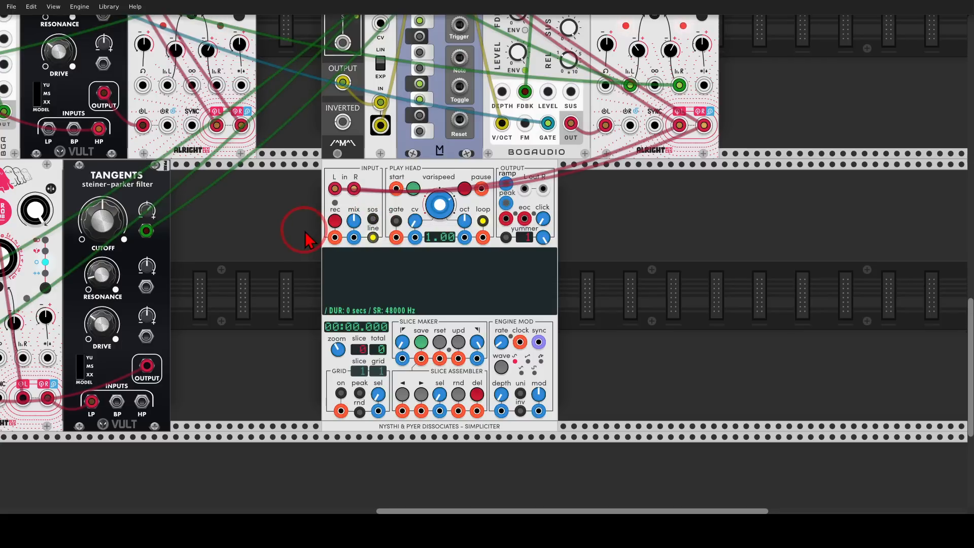
pyautogui.moveTo(292, 226); pyautogui.dragTo(490, 232)
pyautogui.scroll(-2, 372, 238)
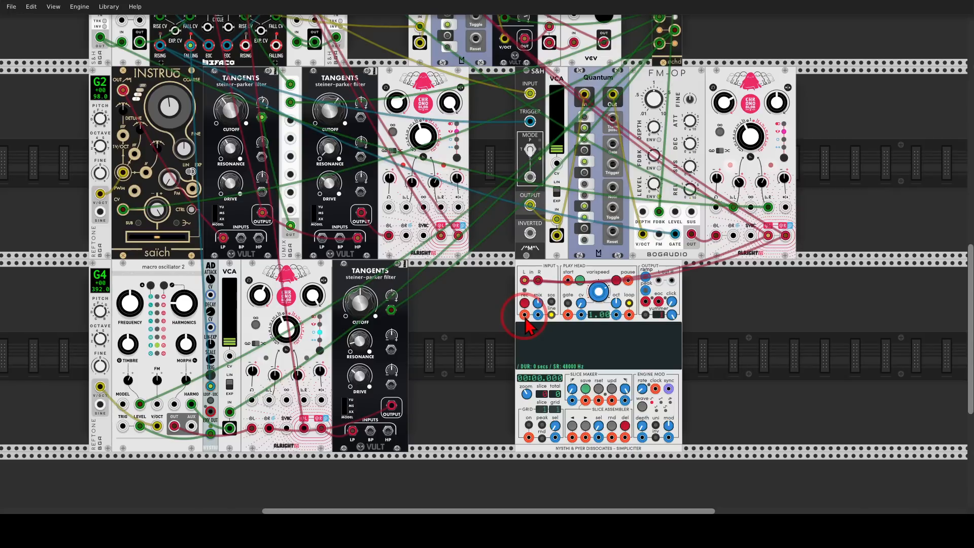
pyautogui.moveTo(525, 319); pyautogui.dragTo(526, 320)
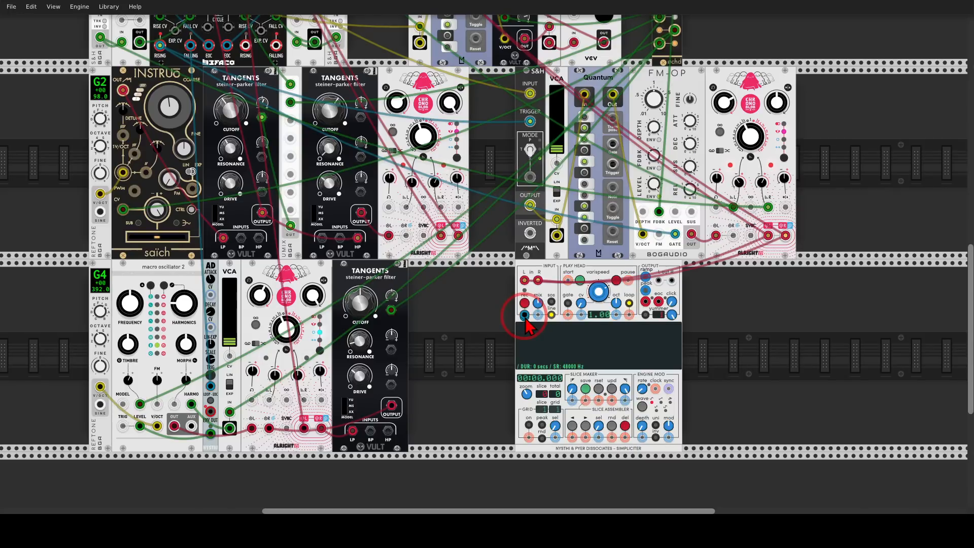
pyautogui.moveTo(525, 318); pyautogui.dragTo(252, 139)
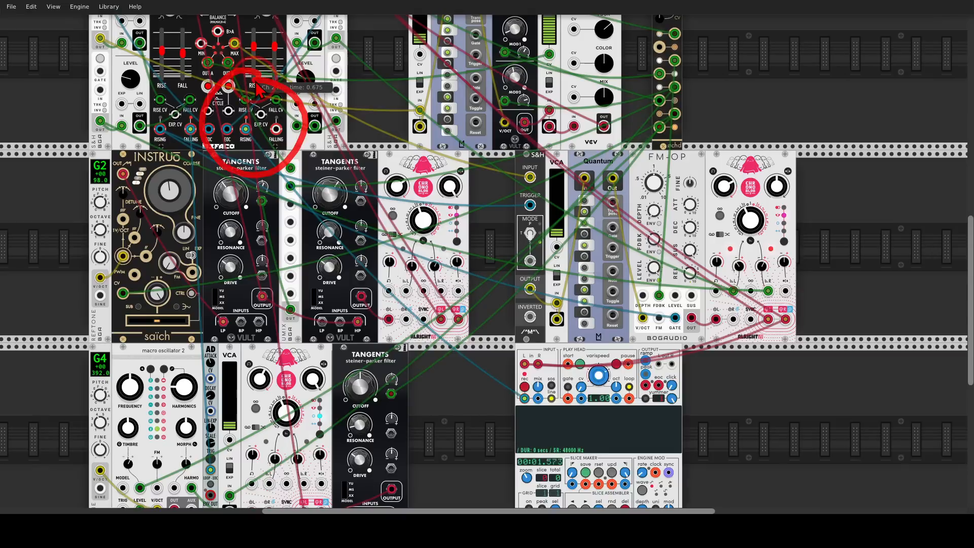
# Patch Simpliciter's L and R outputs into the mixer's SMPL track and set that track's gain to about -5.2 dB
pyautogui.moveTo(474, 387); pyautogui.dragTo(381, 257)
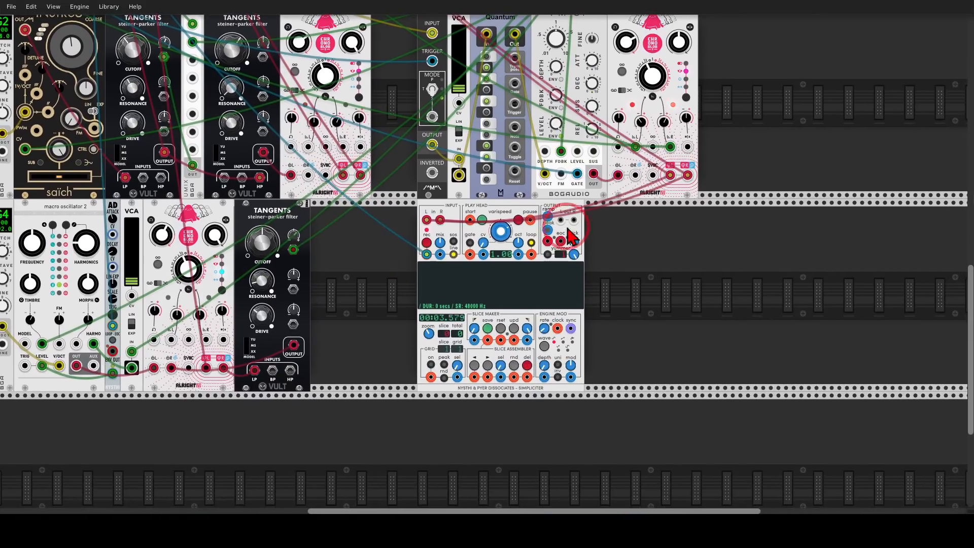
pyautogui.moveTo(561, 218); pyautogui.dragTo(136, 41)
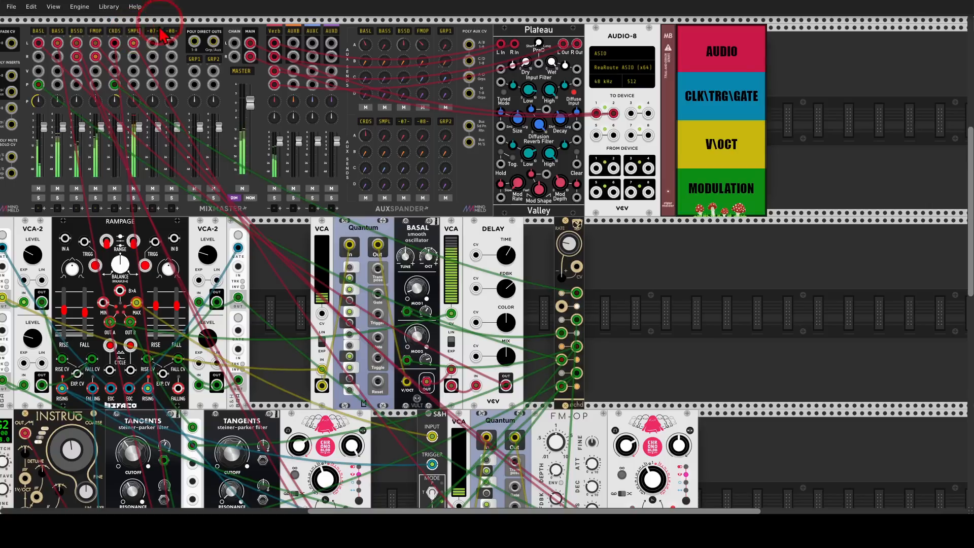
pyautogui.rightClick(135, 32)
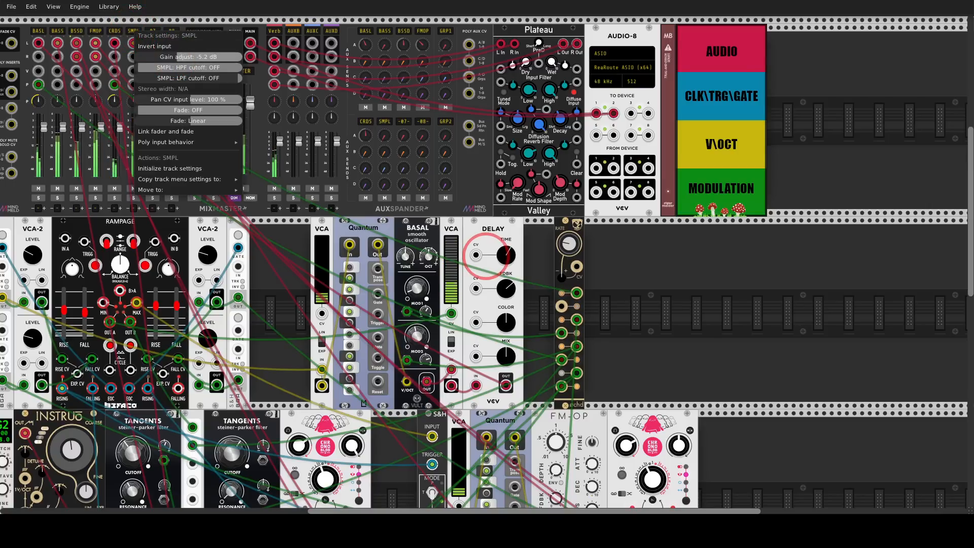
pyautogui.click(135, 57)
pyautogui.moveTo(134, 56); pyautogui.dragTo(573, 293)
# Add the NYSTHI Simpler Tape Ctrl directly beside Simpliciter and switch its playback to backward at normal speed
pyautogui.moveTo(611, 337); pyautogui.dragTo(553, 273)
pyautogui.scroll(3, 552, 279)
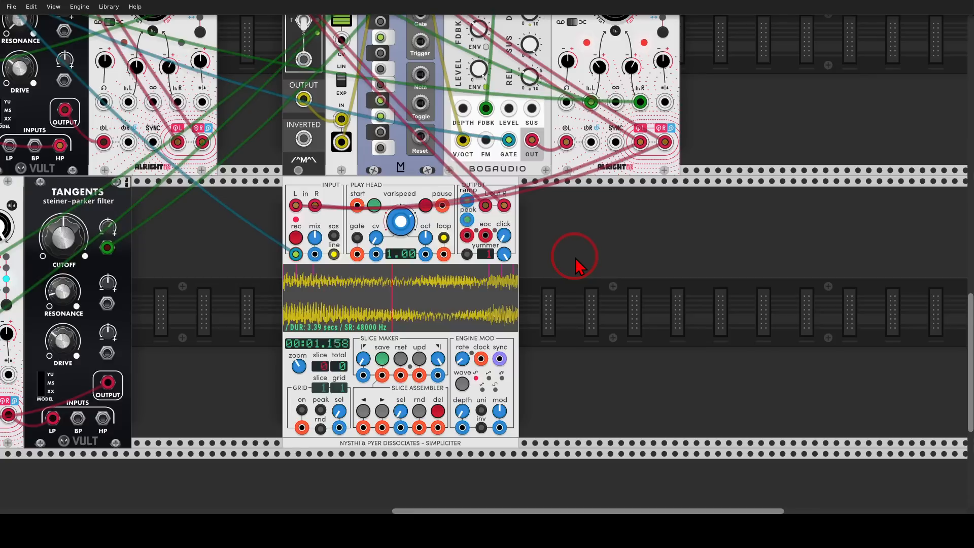
pyautogui.moveTo(689, 133)
pyautogui.mouseDown()
pyautogui.moveTo(625, 137)
pyautogui.moveTo(703, 145)
pyautogui.moveTo(627, 168)
pyautogui.moveTo(548, 221)
pyautogui.moveTo(577, 242)
pyautogui.mouseUp()
pyautogui.press('Escape')
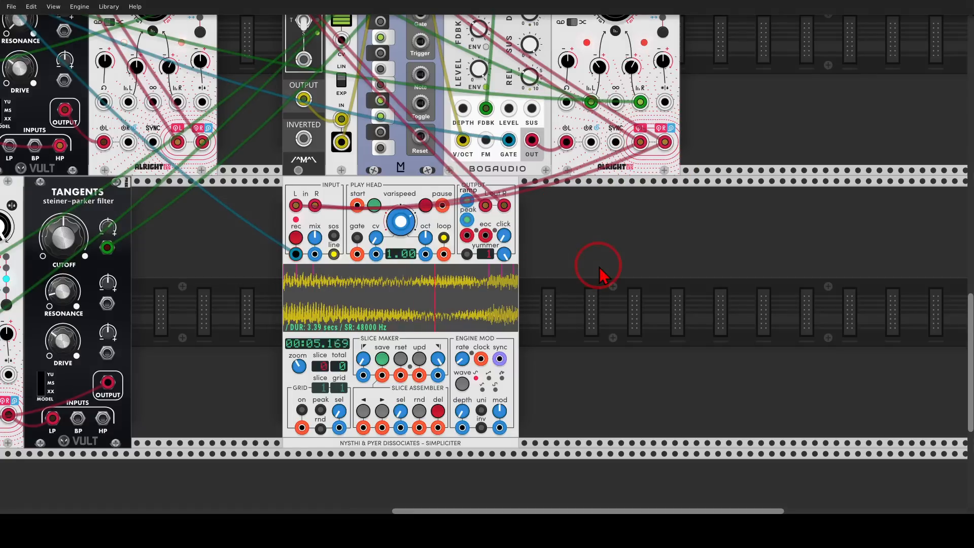
pyautogui.rightClick(599, 264)
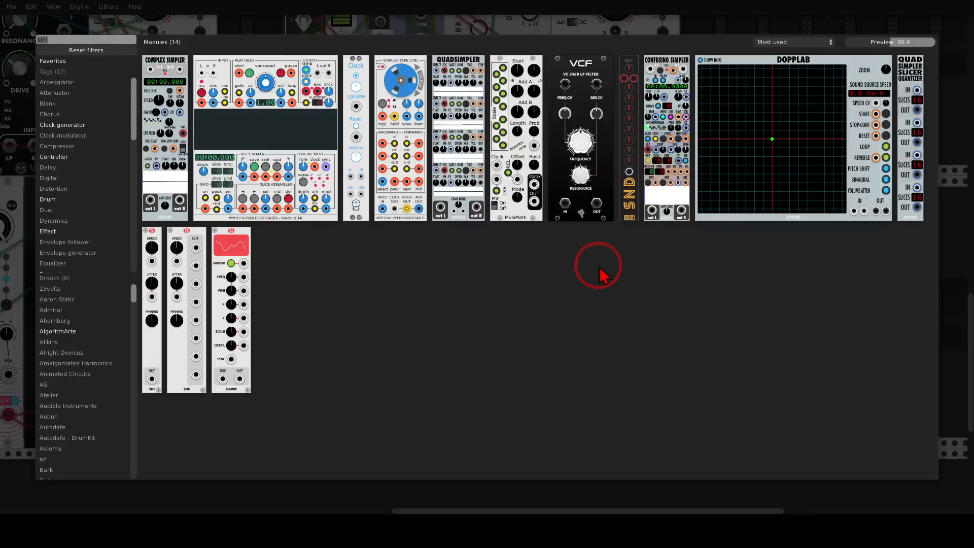
pyautogui.click(409, 84)
pyautogui.moveTo(537, 208)
pyautogui.mouseDown()
pyautogui.moveTo(558, 202)
pyautogui.moveTo(531, 192)
pyautogui.moveTo(554, 239)
pyautogui.moveTo(494, 297)
pyautogui.moveTo(526, 311)
pyautogui.mouseUp()
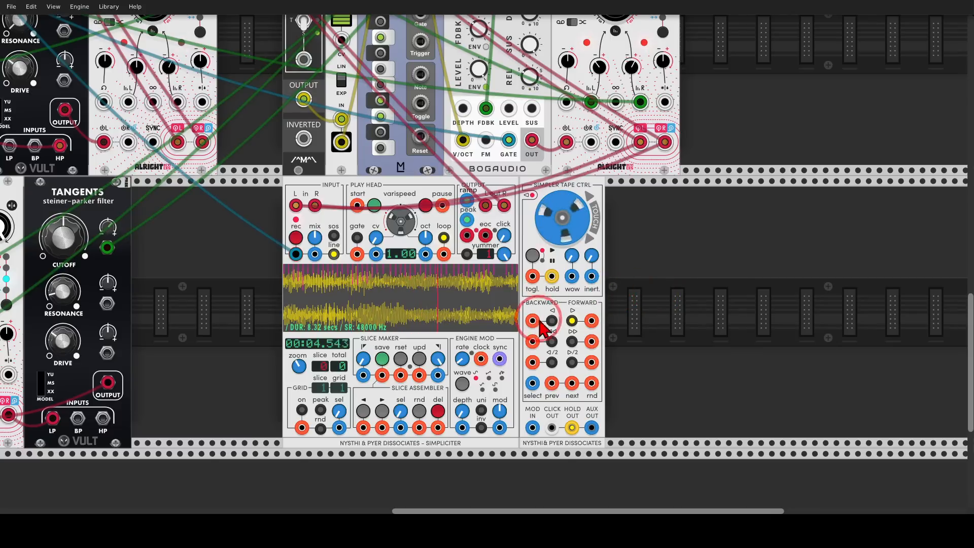
pyautogui.click(552, 342)
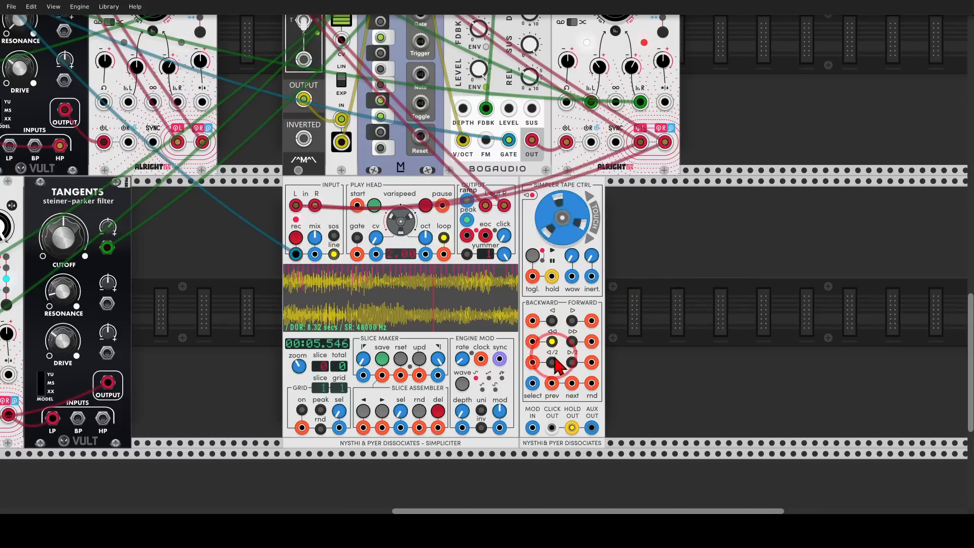
pyautogui.click(551, 321)
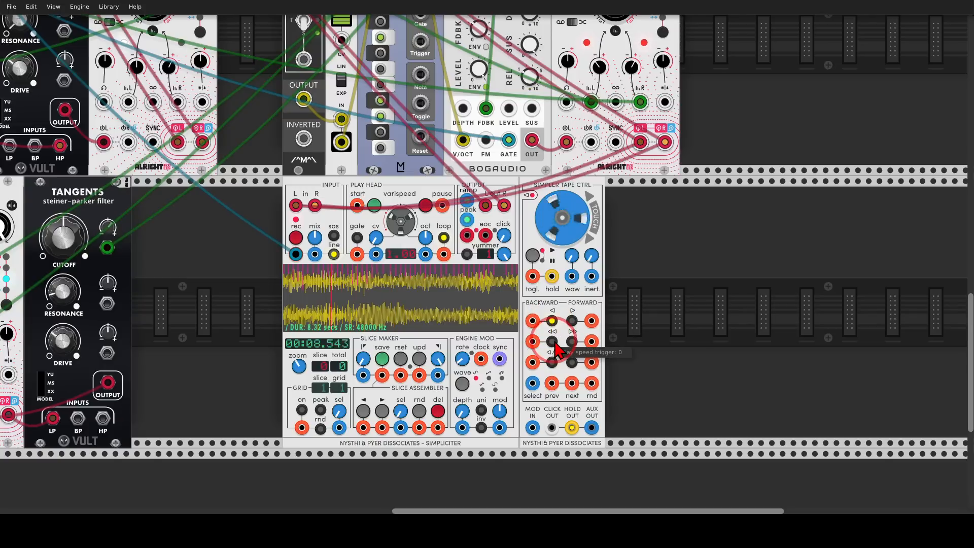
# Search the module library for "bra" and add the bernoulli gate module beside the Simpler Tape Ctrl
pyautogui.rightClick(630, 320)
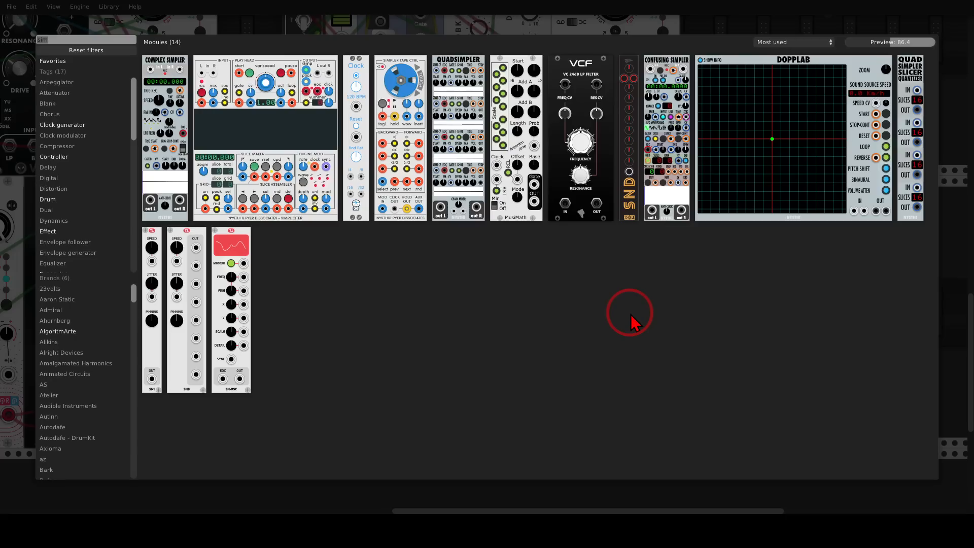
pyautogui.write('br')
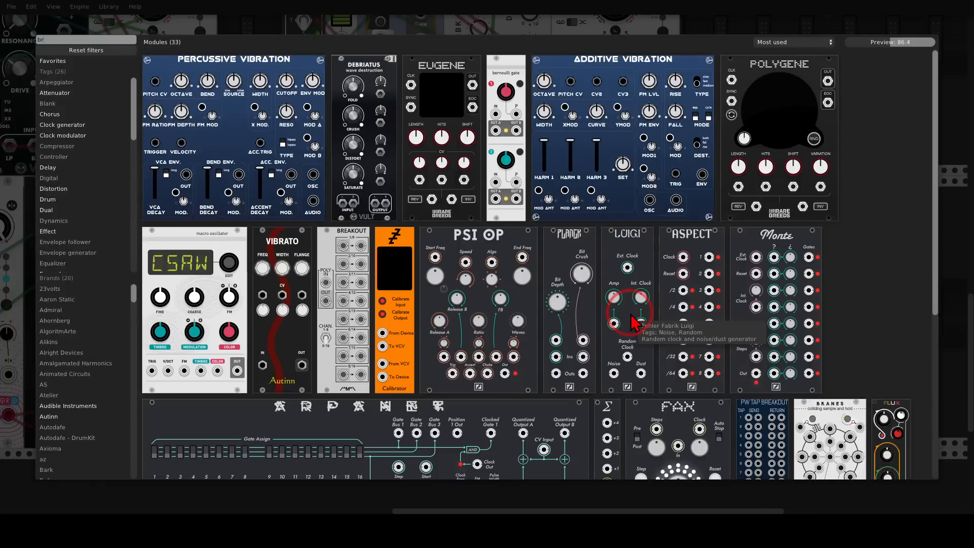
pyautogui.write('a')
pyautogui.moveTo(361, 73)
pyautogui.mouseDown()
pyautogui.moveTo(633, 265)
pyautogui.moveTo(660, 269)
pyautogui.moveTo(677, 256)
pyautogui.mouseUp()
pyautogui.scroll(1, 660, 269)
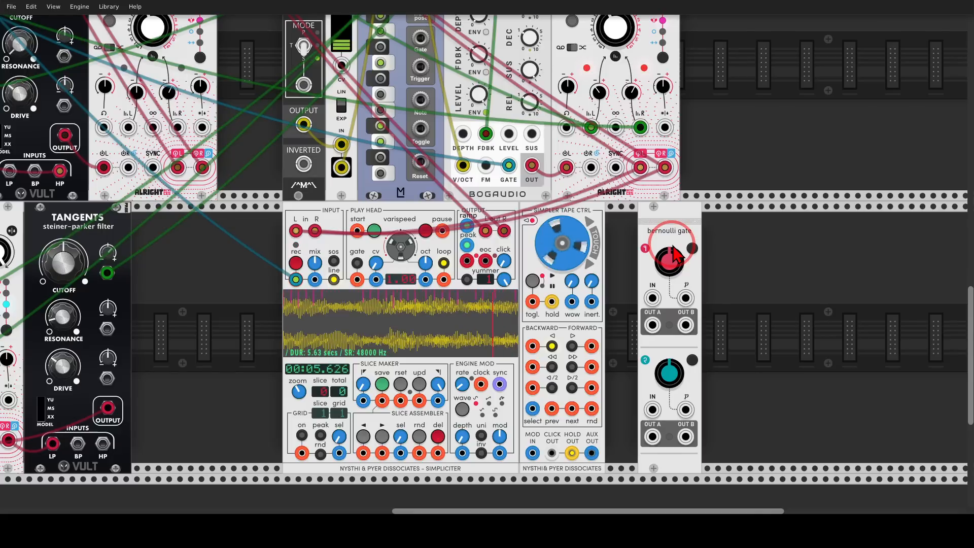
pyautogui.click(572, 347)
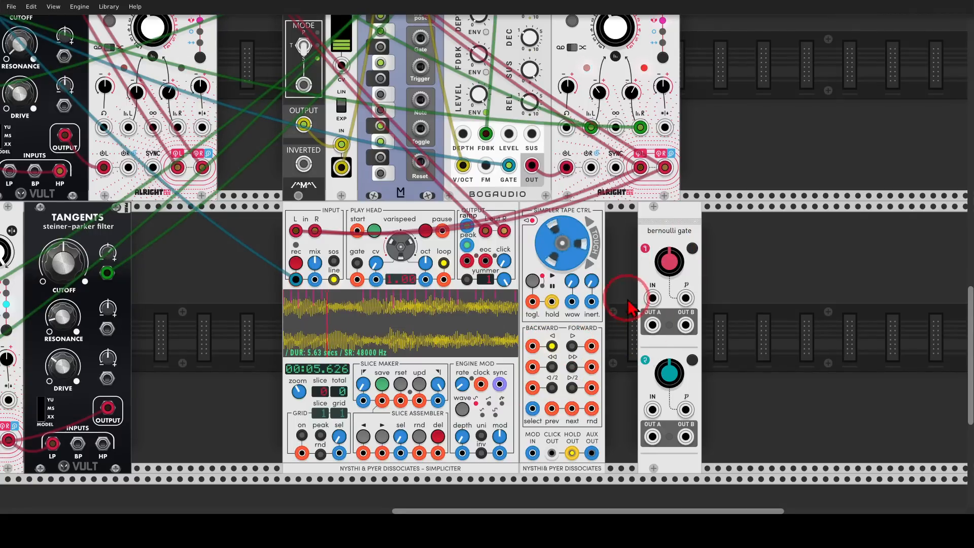
pyautogui.scroll(-5, 675, 325)
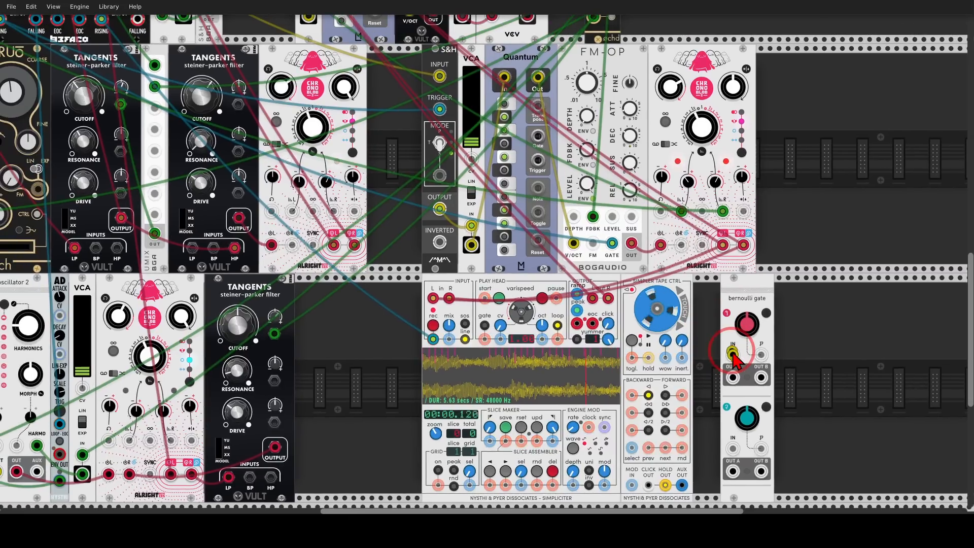
pyautogui.moveTo(734, 355); pyautogui.dragTo(137, 87)
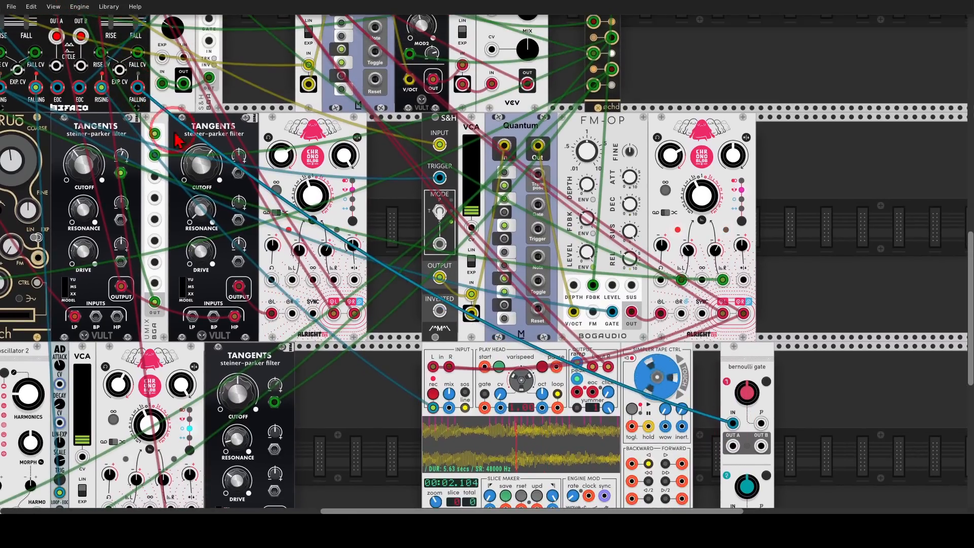
pyautogui.moveTo(435, 310); pyautogui.dragTo(292, 165)
pyautogui.scroll(2, 599, 325)
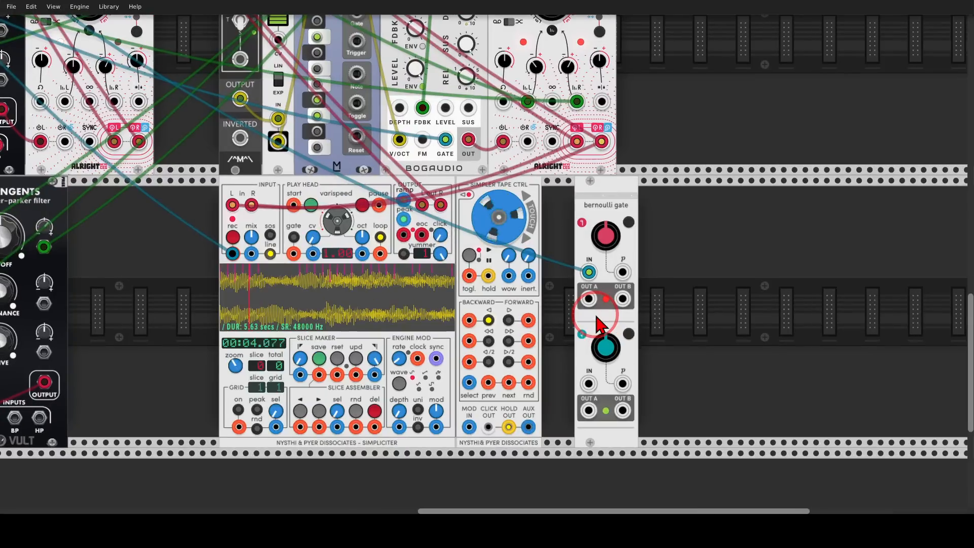
pyautogui.moveTo(596, 199); pyautogui.dragTo(575, 199)
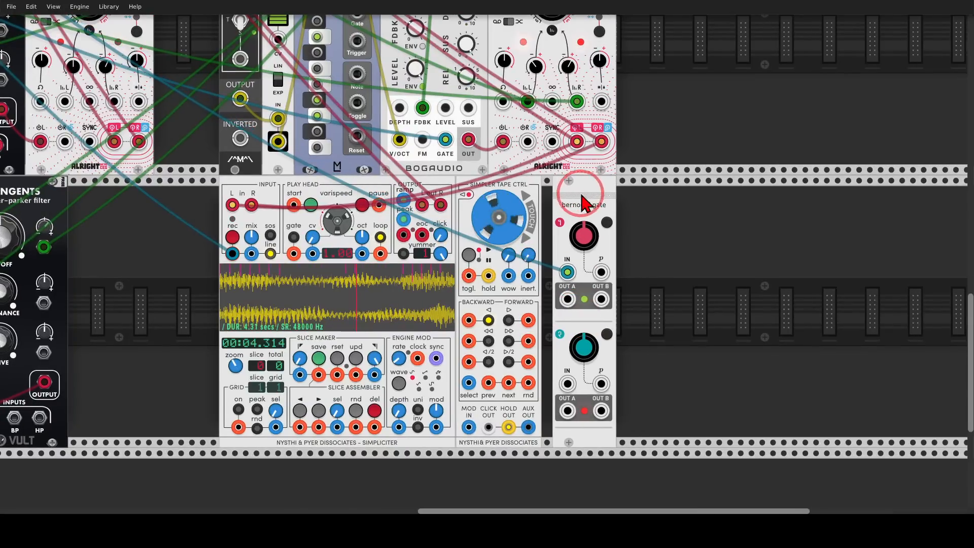
# Patch the two bernoulli OUT A outputs into the tape controller's fast and half-speed backward triggers, and adjust its wow to about 4.8 %
pyautogui.click(567, 298)
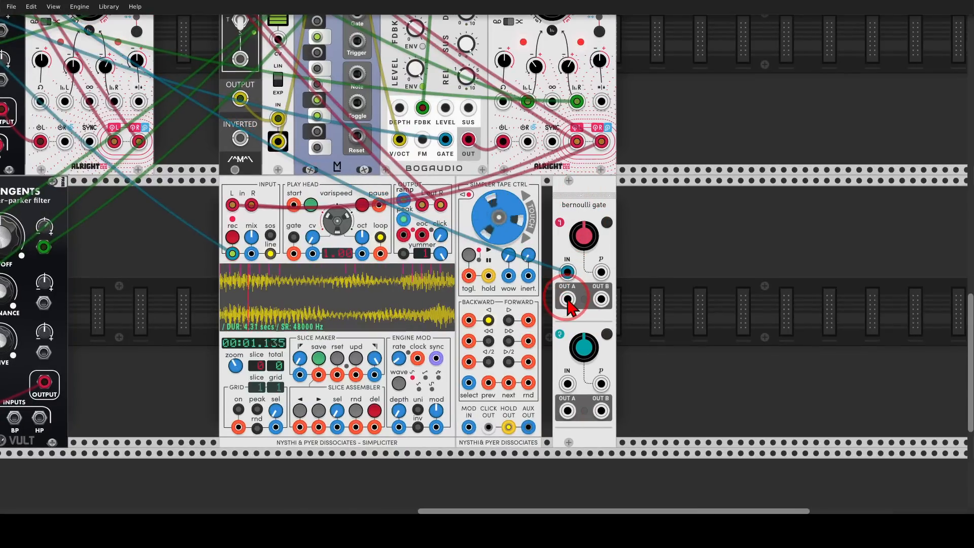
pyautogui.moveTo(568, 300); pyautogui.dragTo(469, 341)
pyautogui.click(569, 411)
pyautogui.moveTo(568, 412); pyautogui.dragTo(470, 362)
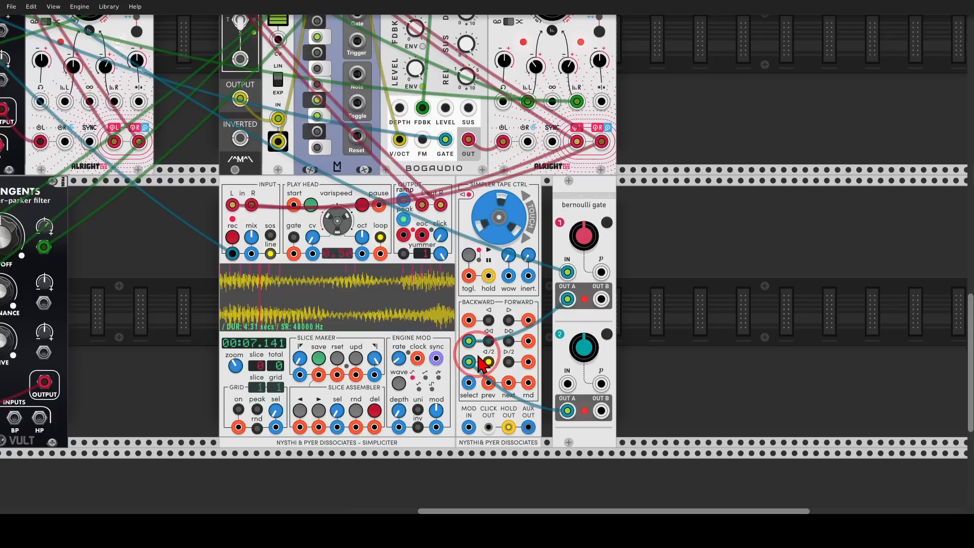
pyautogui.moveTo(666, 252); pyautogui.dragTo(744, 250)
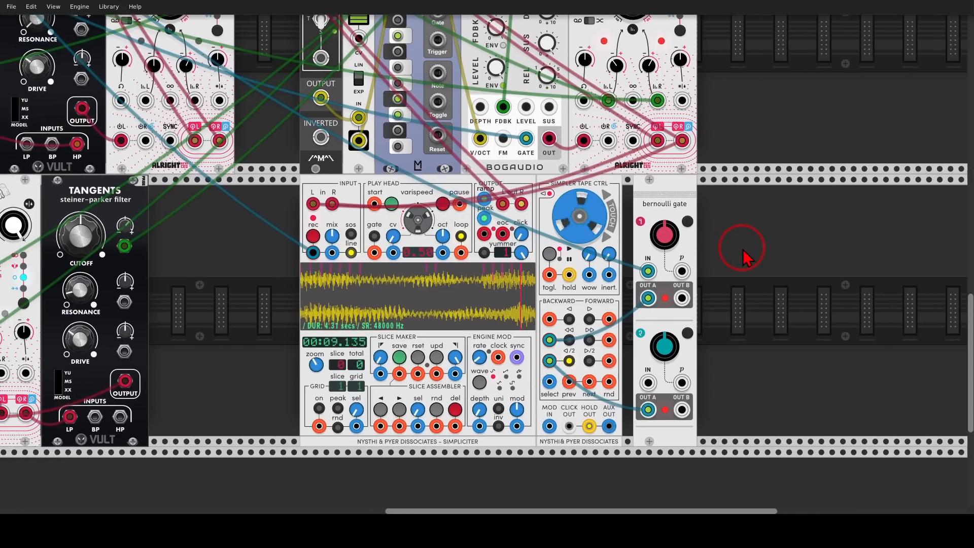
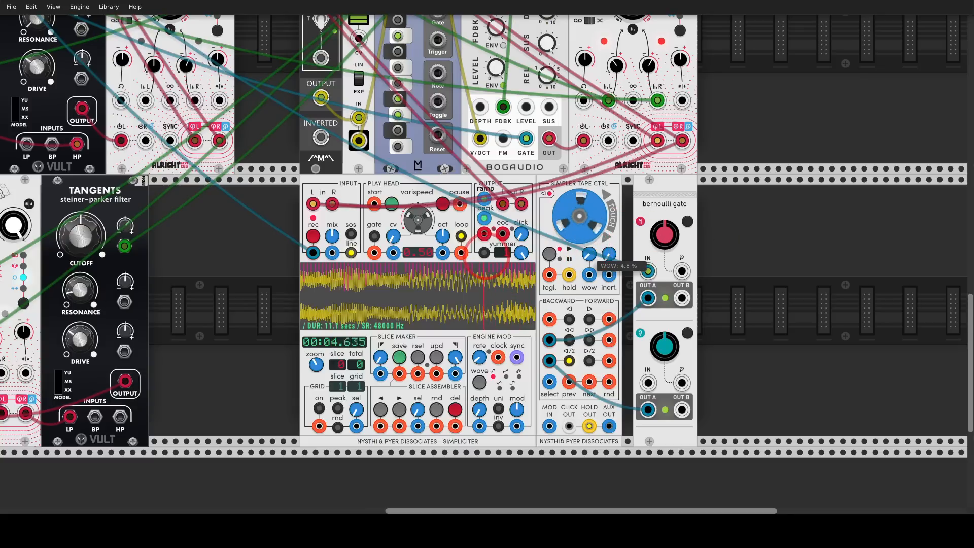
pyautogui.moveTo(589, 254); pyautogui.dragTo(589, 253)
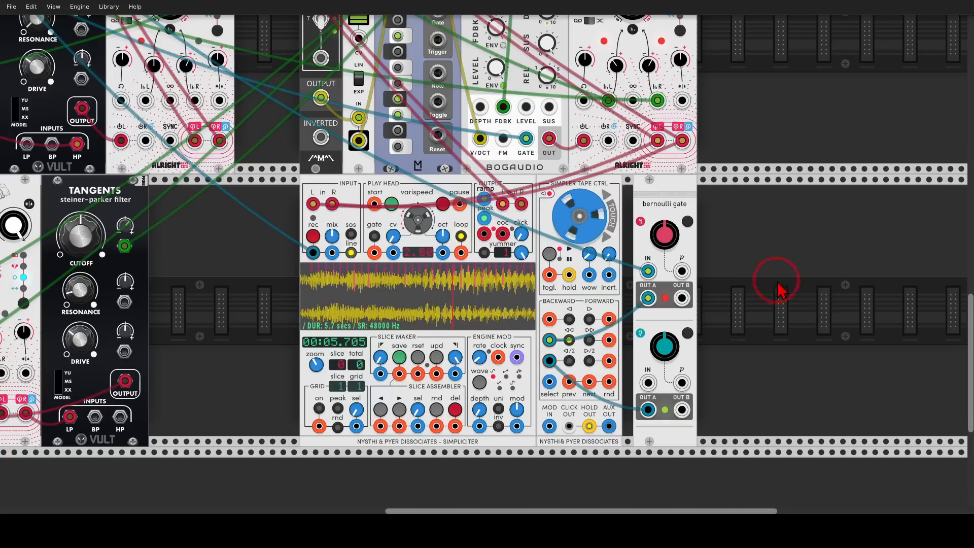
# Lower the SMPL track's gain to about -7.7 dB and set its Verb send on the AuxSpander to about -13.9 dB
pyautogui.scroll(10, 772, 340)
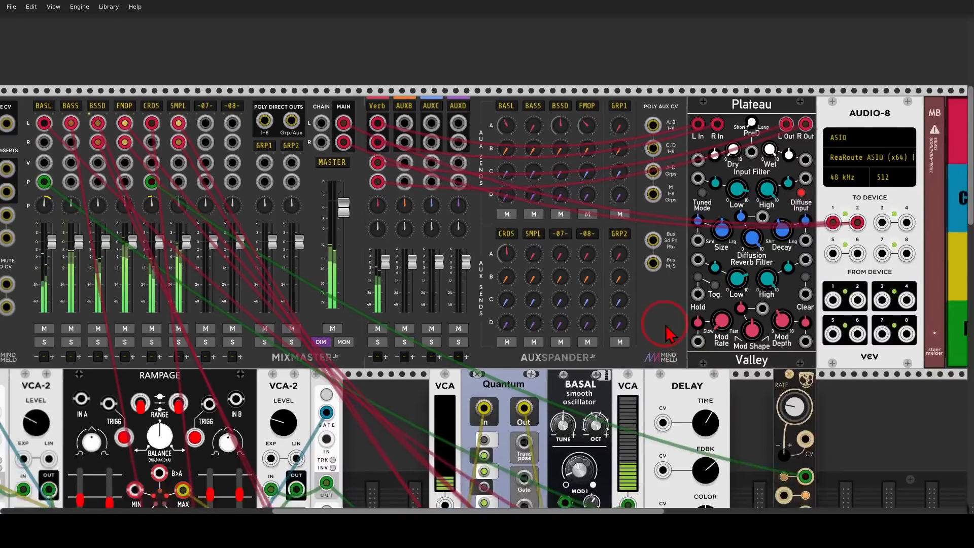
pyautogui.scroll(2, 667, 333)
pyautogui.rightClick(210, 131)
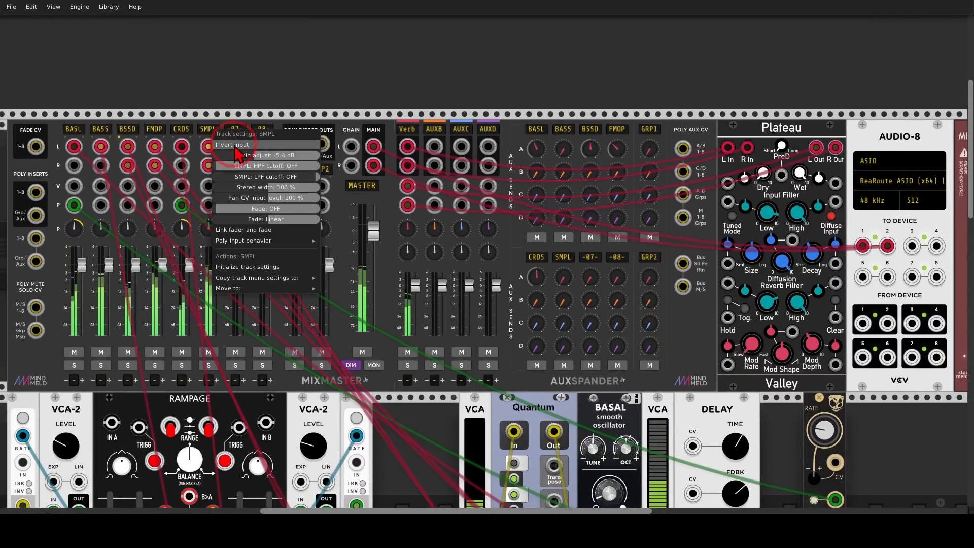
pyautogui.moveTo(256, 155); pyautogui.dragTo(248, 155)
pyautogui.click(243, 97)
pyautogui.moveTo(564, 277); pyautogui.dragTo(563, 245)
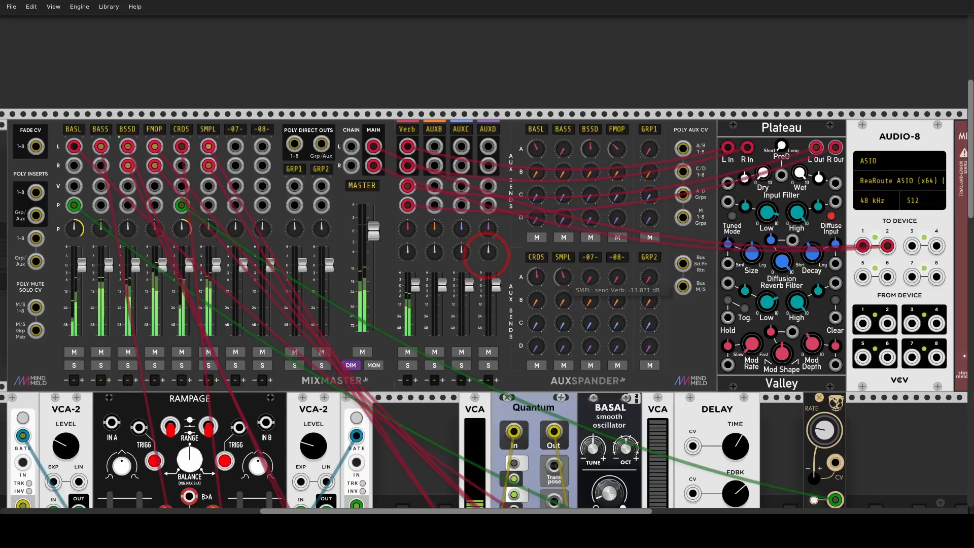
# Lower the SMPL track's gain to about -8.9 dB and set its HPF cutoff to about 28 Hz
pyautogui.rightClick(210, 130)
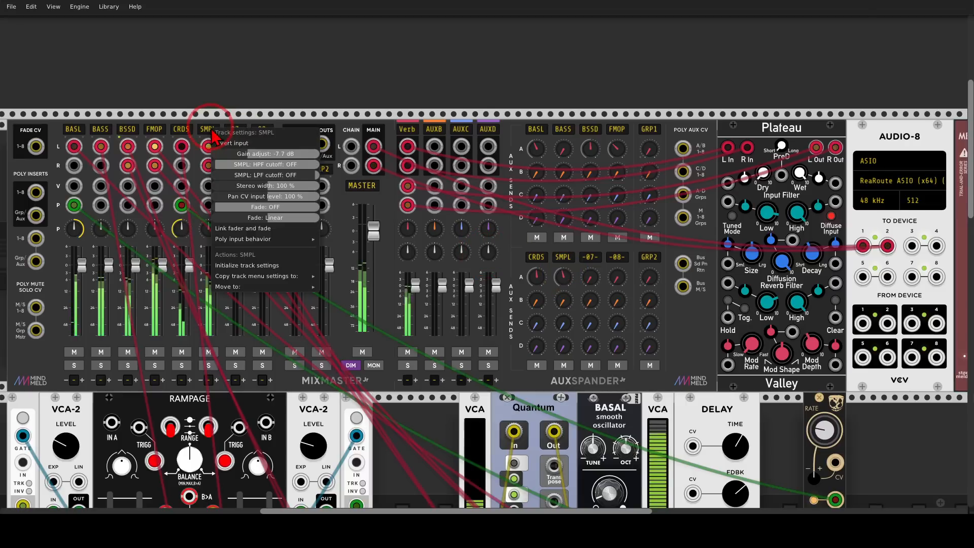
pyautogui.moveTo(243, 164); pyautogui.dragTo(247, 165)
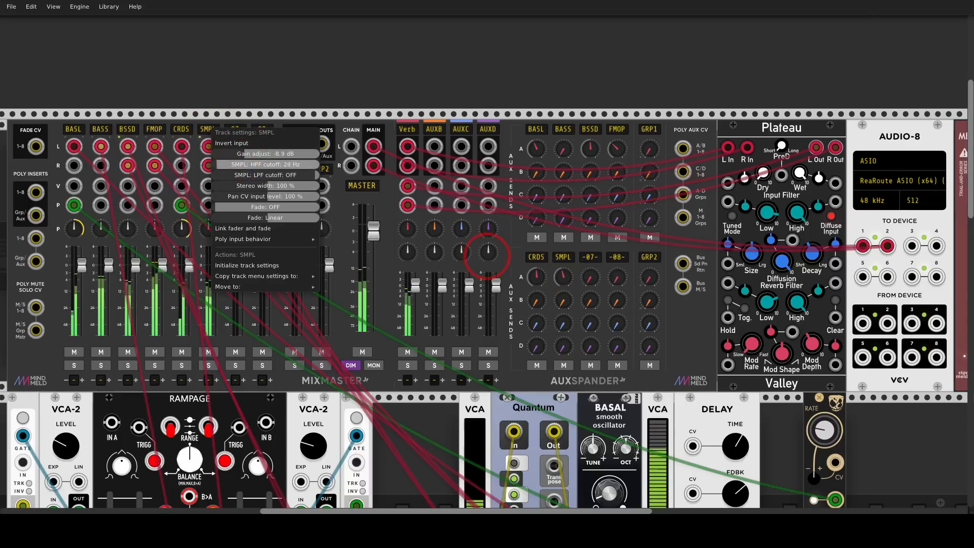
pyautogui.click(233, 101)
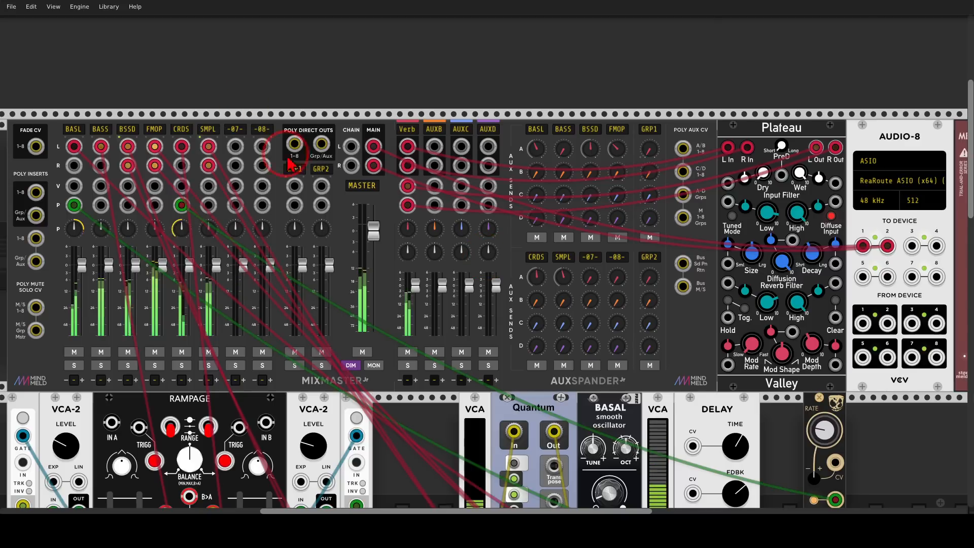
pyautogui.scroll(-10, 685, 355)
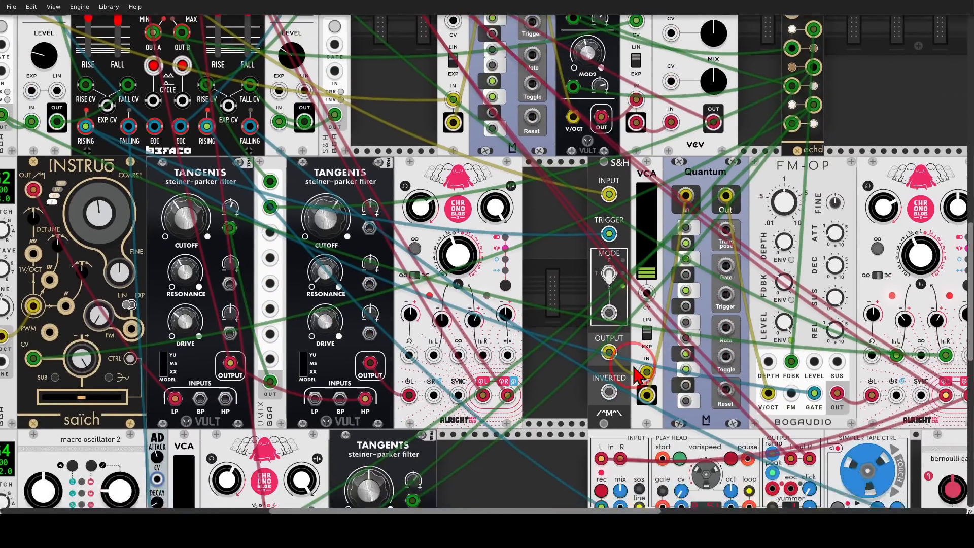
pyautogui.moveTo(635, 368); pyautogui.dragTo(366, 134)
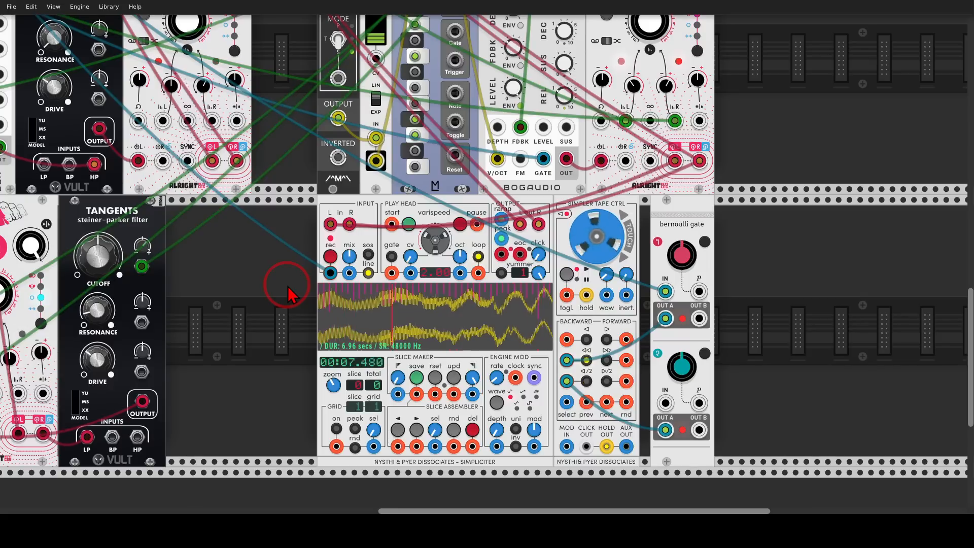
pyautogui.scroll(-2, 288, 294)
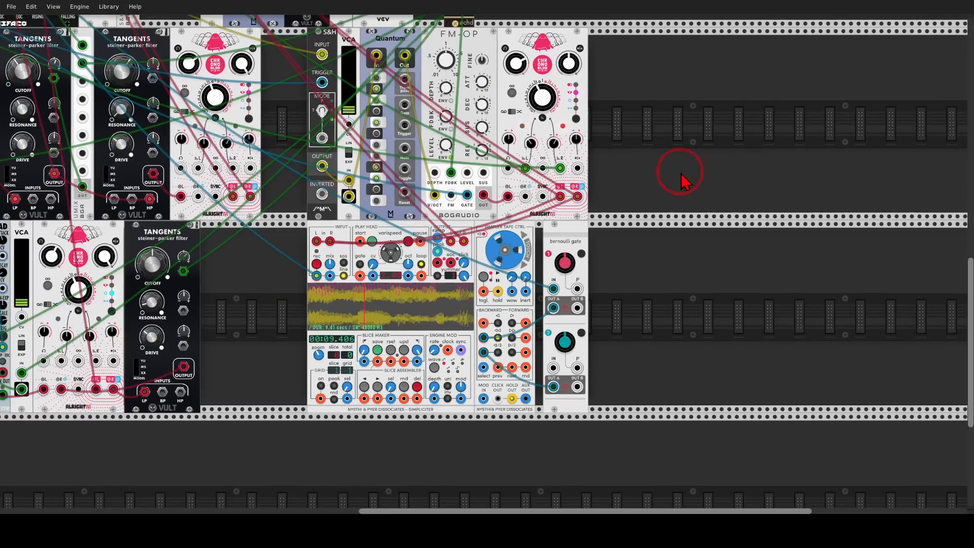
# Add a NOIS noise module and a Tangents steiner-parker filter side by side in the row with the ochd
pyautogui.moveTo(681, 178); pyautogui.dragTo(587, 482)
pyautogui.rightClick(513, 257)
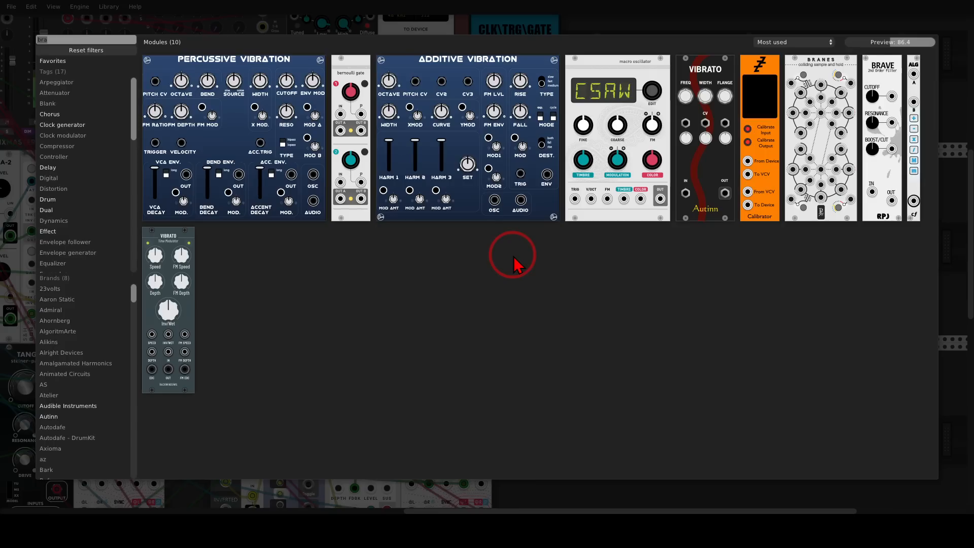
pyautogui.write('noi')
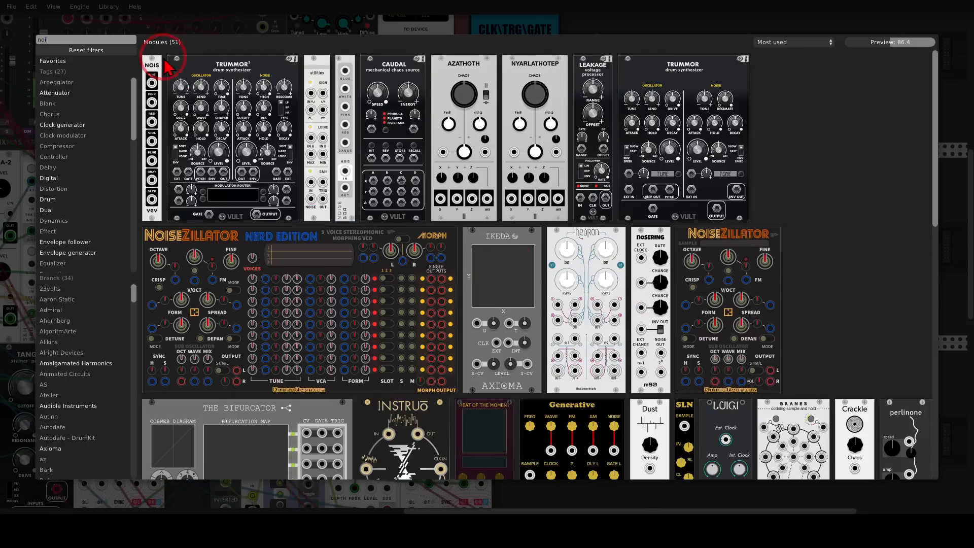
pyautogui.moveTo(152, 76); pyautogui.dragTo(480, 200)
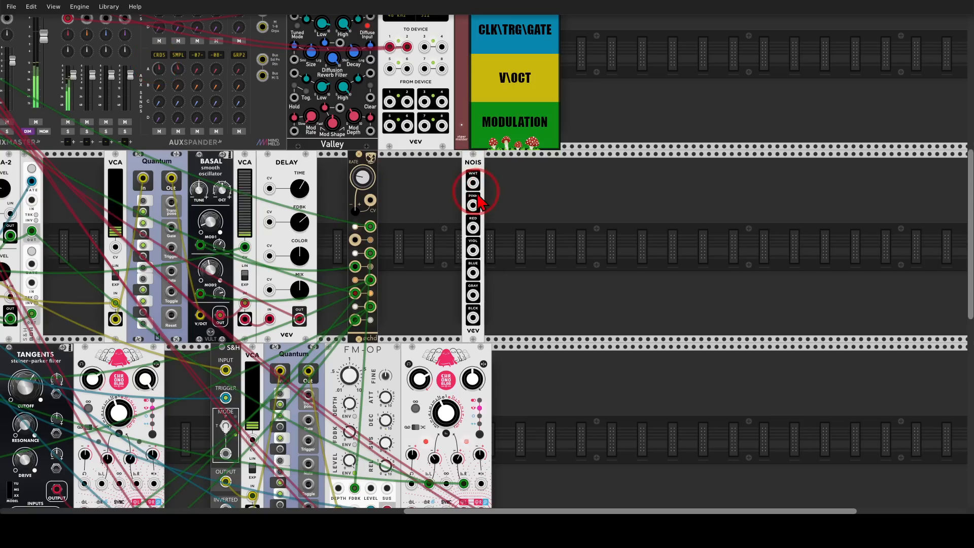
pyautogui.rightClick(536, 232)
pyautogui.write('fi')
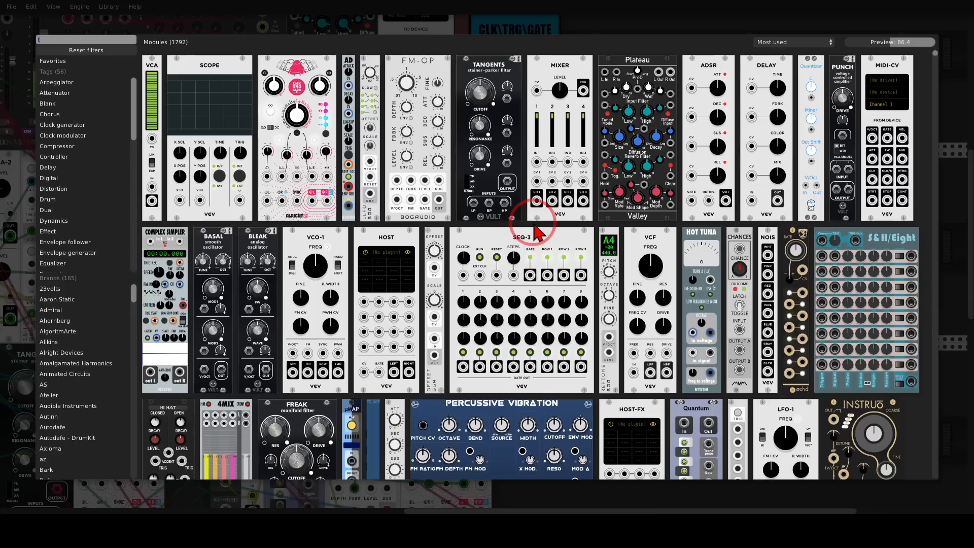
pyautogui.click(489, 86)
pyautogui.moveTo(492, 95); pyautogui.dragTo(506, 180)
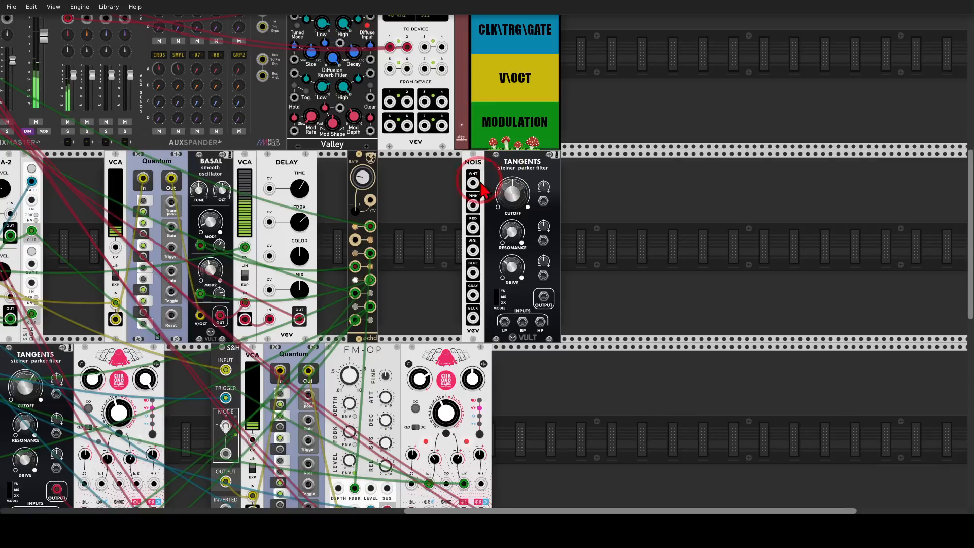
# Patch white noise into the new Tangents LP input, route the filter's output to the seventh MixMaster track and name the track NOIS
pyautogui.moveTo(475, 181); pyautogui.dragTo(505, 322)
pyautogui.moveTo(544, 297); pyautogui.dragTo(121, 94)
pyautogui.scroll(3, 116, 101)
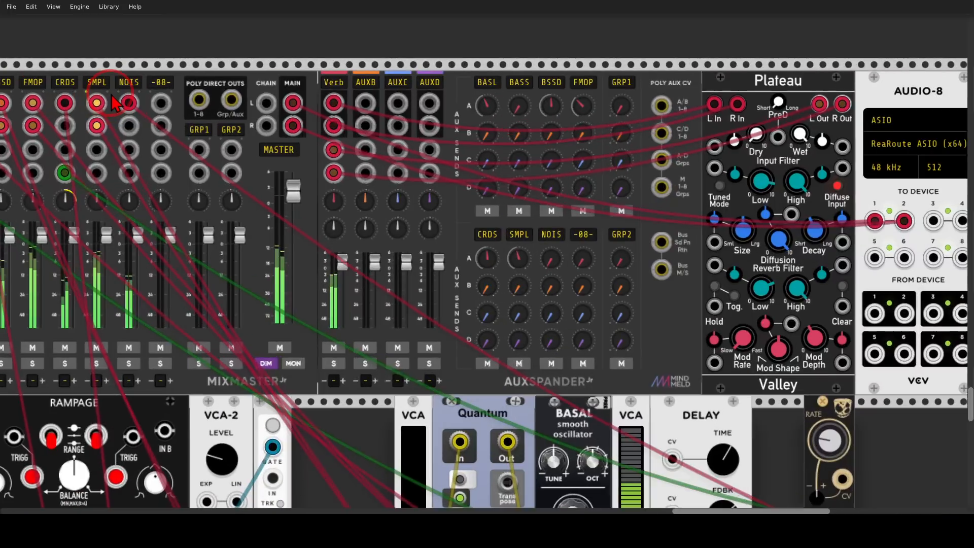
# Set the NOIS track's HPF cutoff to 1000 Hz
pyautogui.rightClick(128, 84)
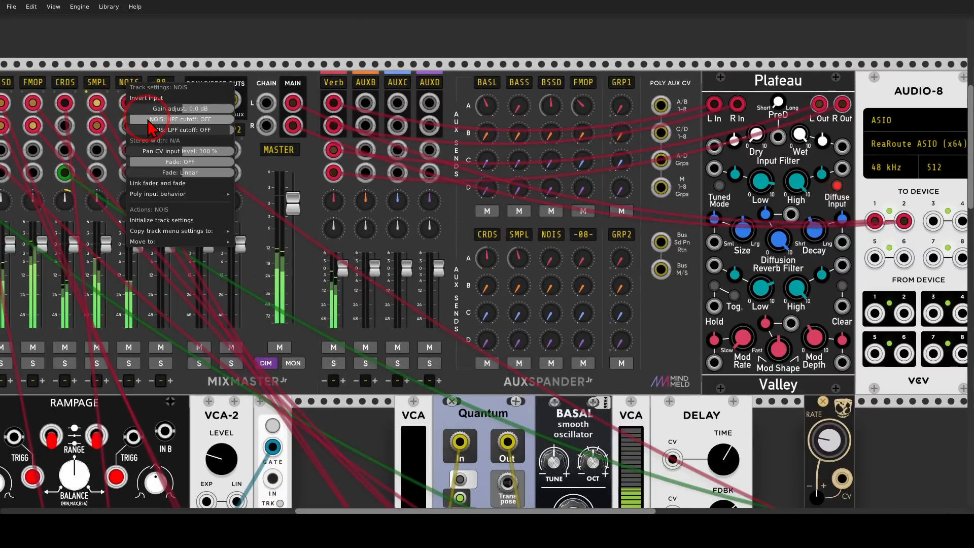
pyautogui.moveTo(150, 124); pyautogui.dragTo(487, 256)
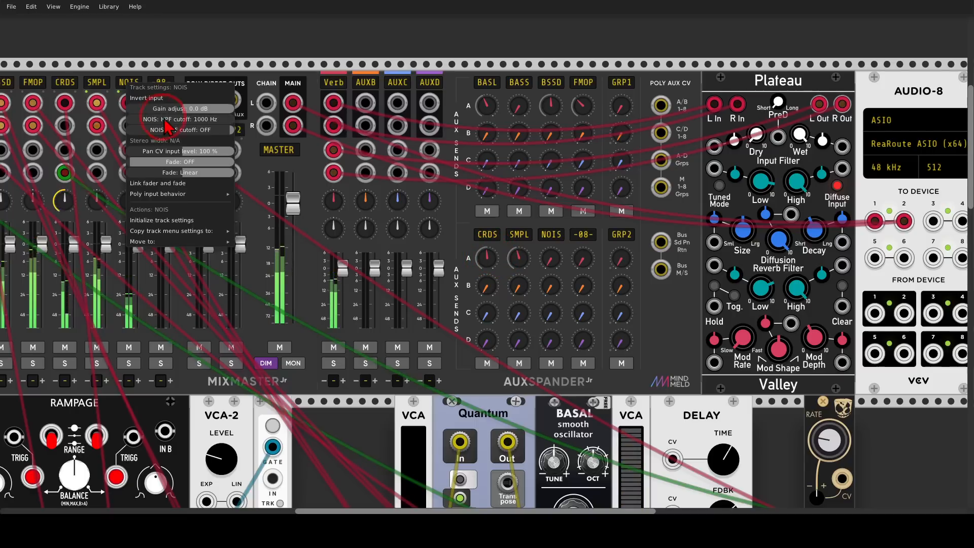
pyautogui.click(193, 48)
# Adjust the cutoff of the noise voice's Tangents filter to about 0.60
pyautogui.scroll(-1, 208, 60)
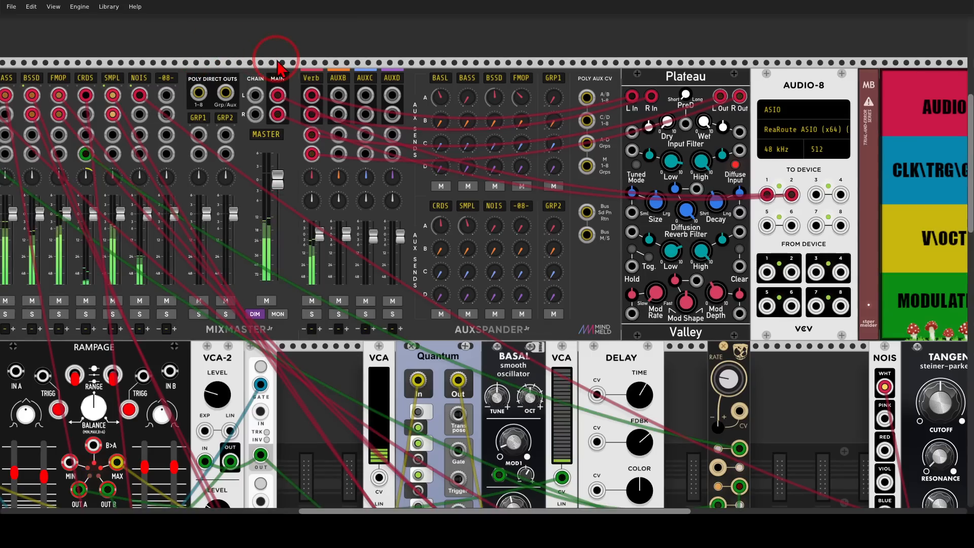
pyautogui.scroll(-1, 286, 60)
pyautogui.moveTo(696, 298); pyautogui.dragTo(386, 219)
pyautogui.moveTo(509, 246); pyautogui.dragTo(487, 302)
pyautogui.moveTo(487, 269); pyautogui.dragTo(487, 300)
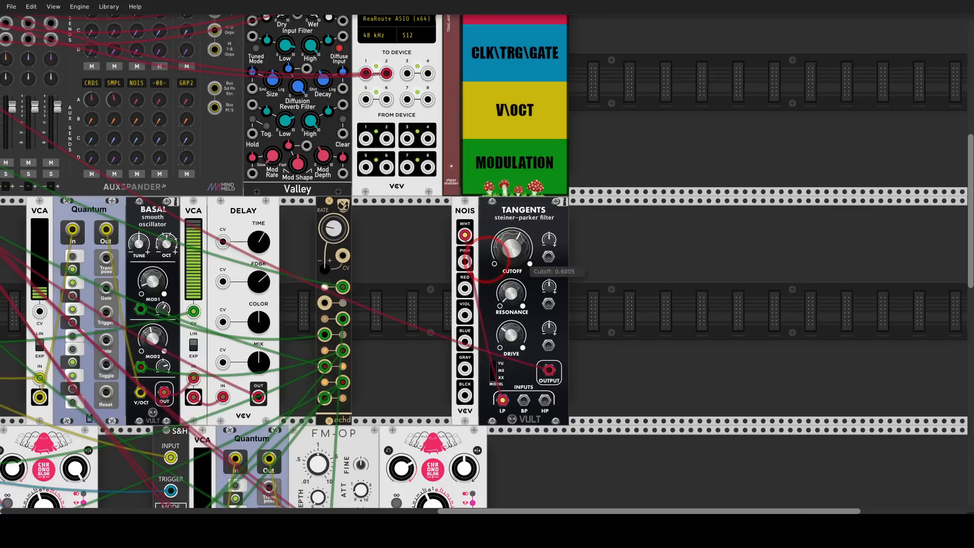
# Add a UMIX mixer beside the noise voice's Tangents filter
pyautogui.moveTo(548, 256); pyautogui.dragTo(610, 293)
pyautogui.write('um')
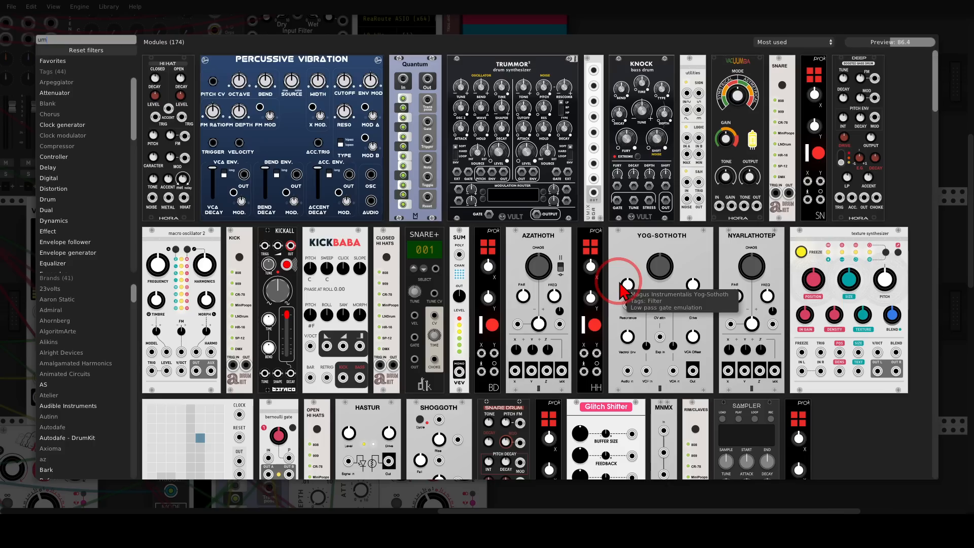
pyautogui.click(592, 69)
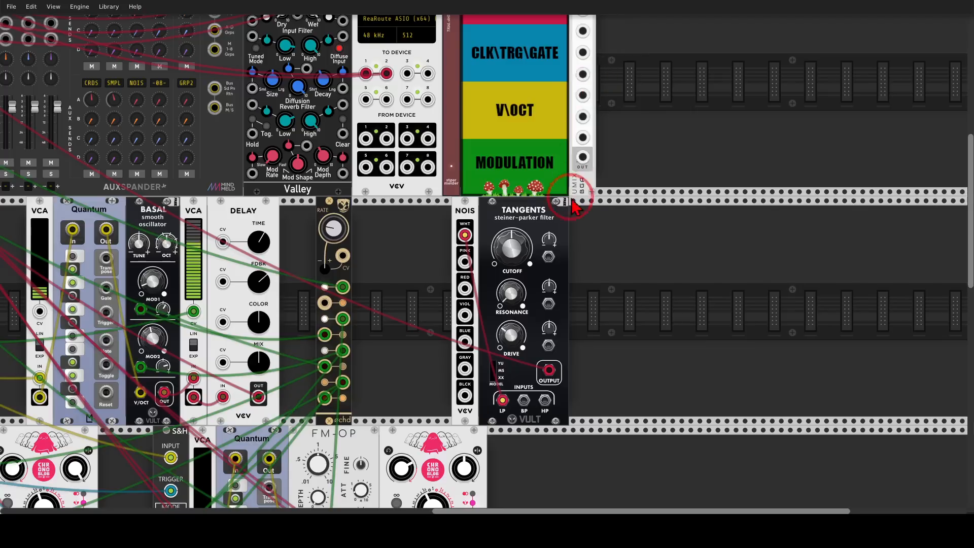
# Patch three ochd outputs into the first three UMIX inputs and connect the UMIX output to the Tangents cutoff CV
pyautogui.moveTo(583, 217); pyautogui.dragTo(344, 318)
pyautogui.moveTo(583, 238); pyautogui.dragTo(343, 350)
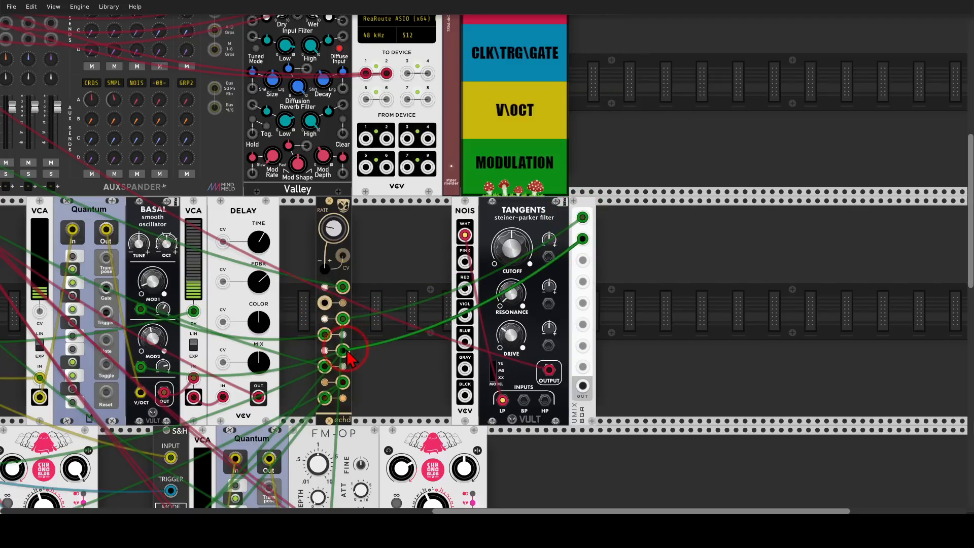
pyautogui.moveTo(583, 260); pyautogui.dragTo(343, 398)
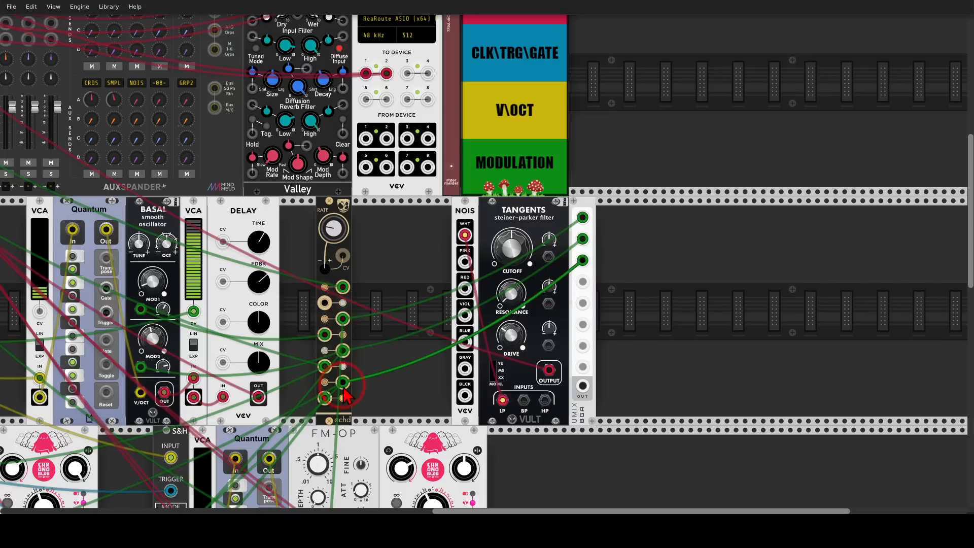
pyautogui.moveTo(584, 385); pyautogui.dragTo(548, 256)
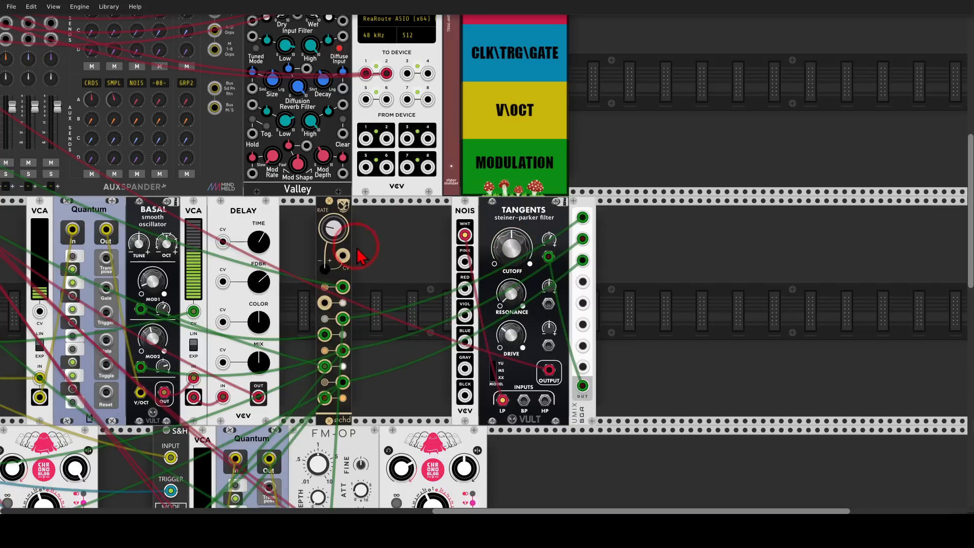
# Lower the NOIS track's gain to -5.0 dB
pyautogui.moveTo(399, 234); pyautogui.dragTo(607, 334)
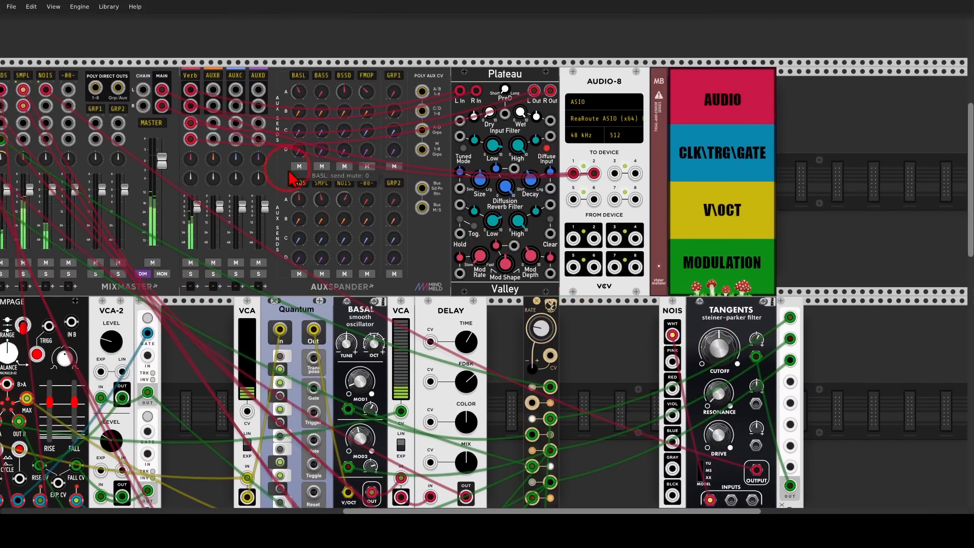
pyautogui.rightClick(50, 76)
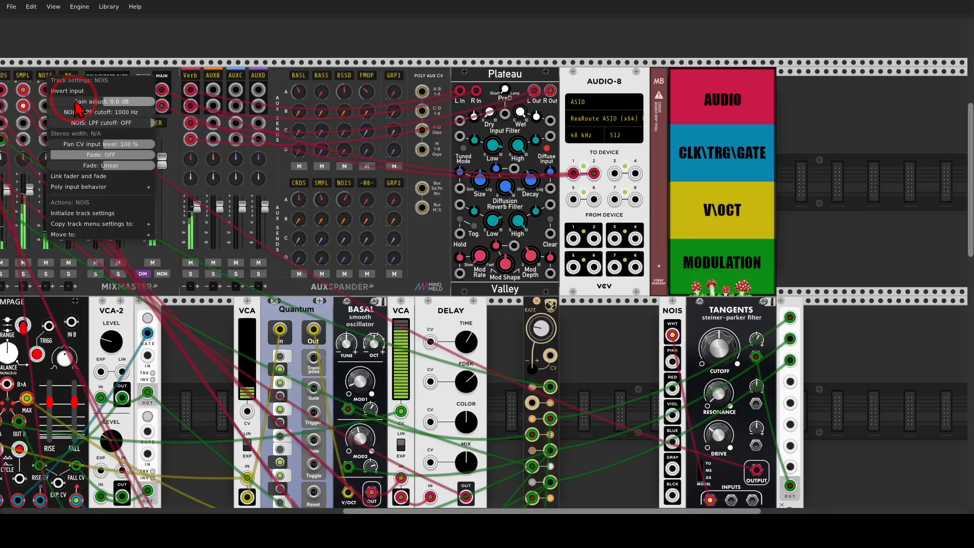
pyautogui.moveTo(102, 102); pyautogui.dragTo(96, 101)
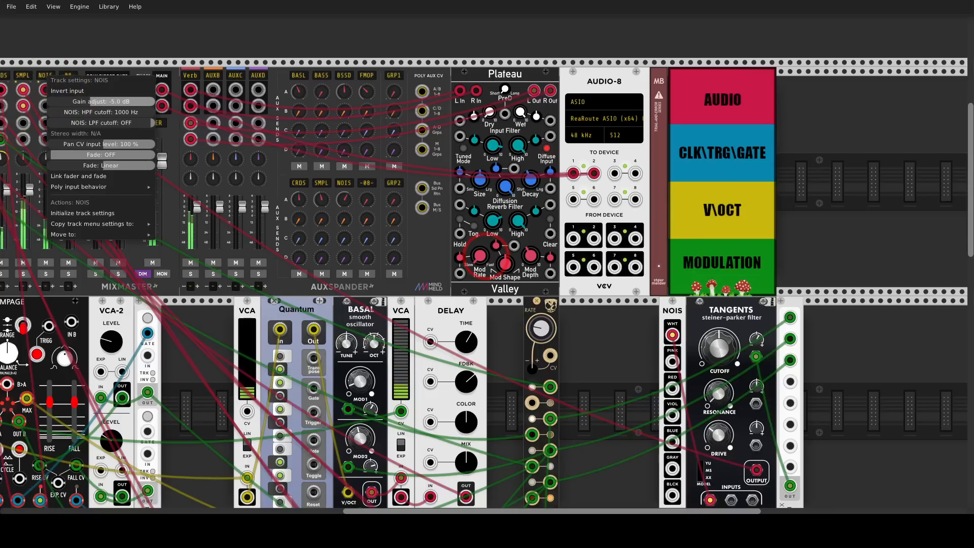
pyautogui.click(96, 34)
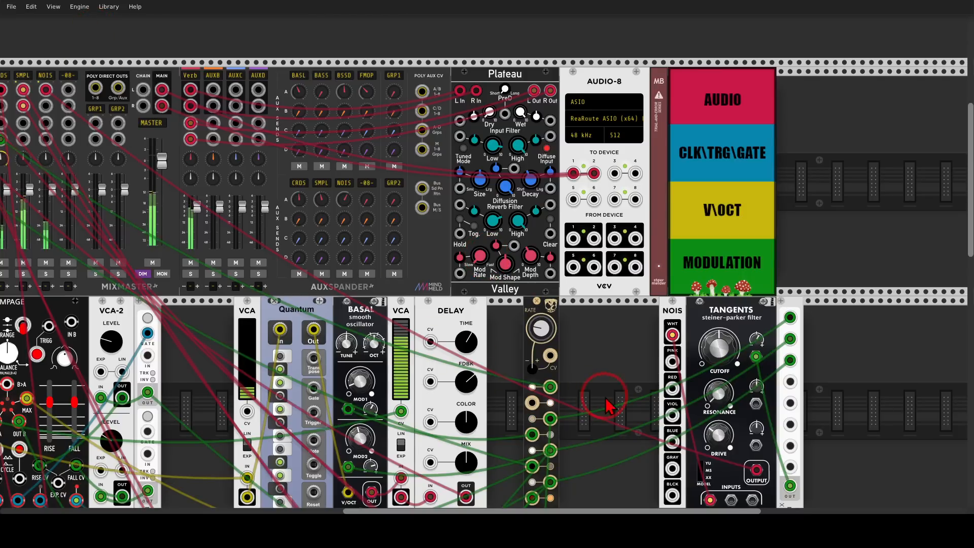
# Patch an ochd output into the NOIS track's pan input on the MixMaster
pyautogui.moveTo(604, 396); pyautogui.dragTo(599, 262)
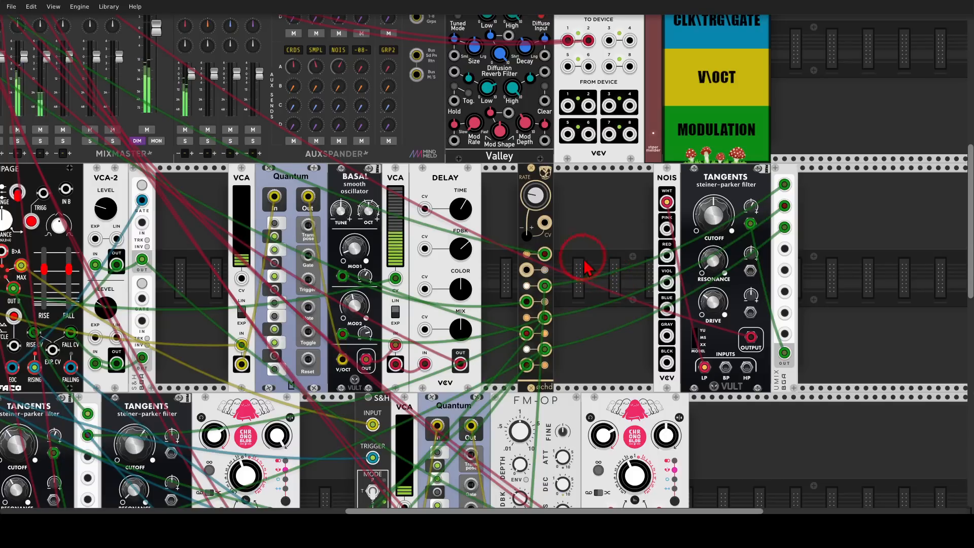
pyautogui.moveTo(586, 266); pyautogui.dragTo(328, 56)
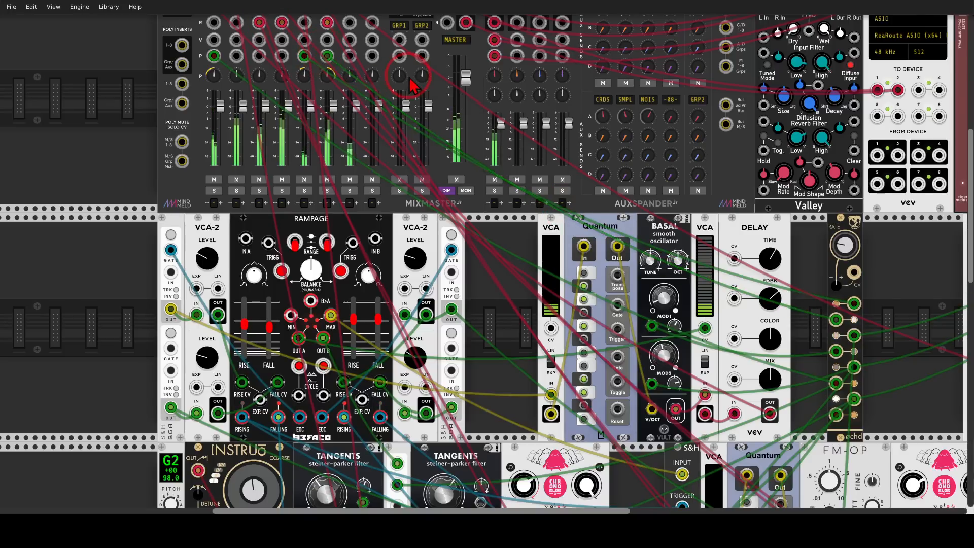
pyautogui.scroll(2, 411, 85)
pyautogui.moveTo(327, 106); pyautogui.dragTo(350, 107)
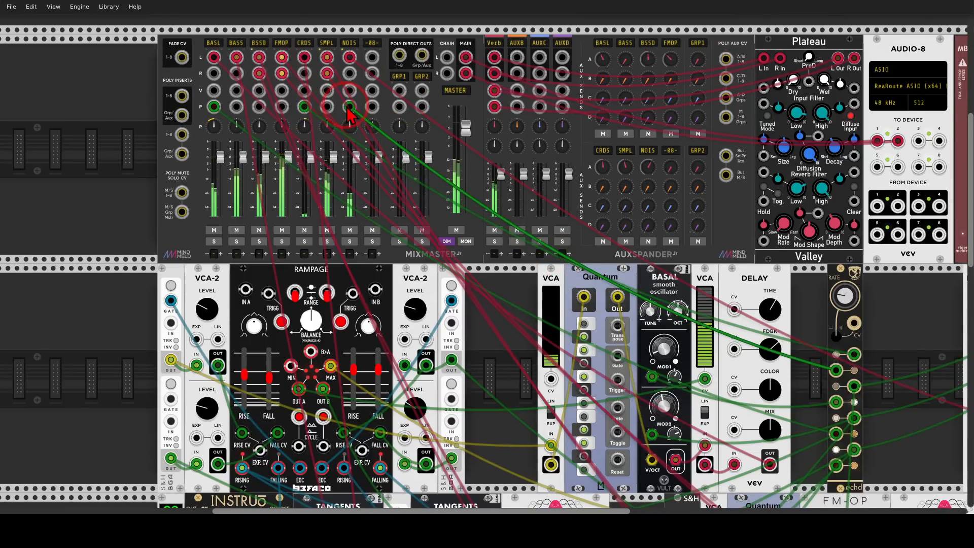
# Add a RE-BURST module in the empty space beside the FM-OP voice's Chronoblob
pyautogui.moveTo(503, 298); pyautogui.dragTo(126, 180)
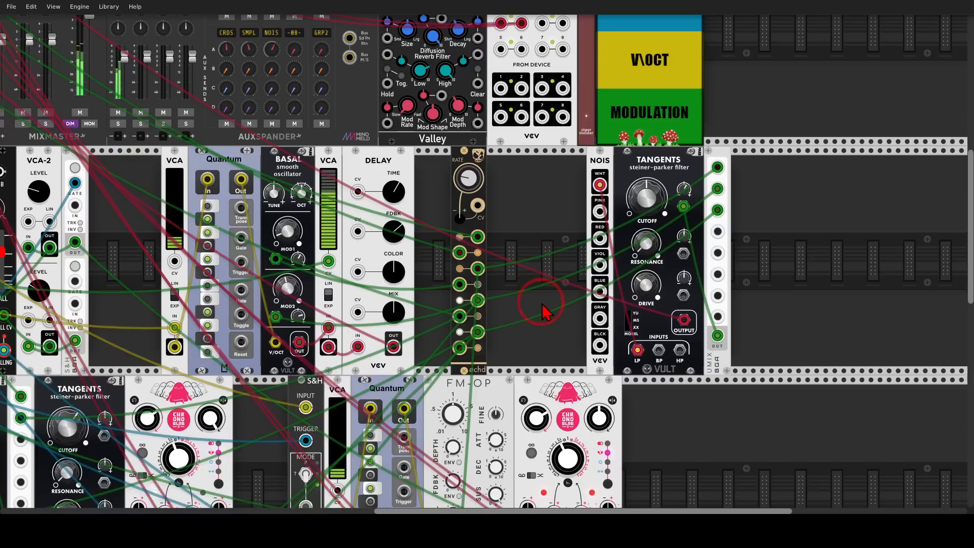
pyautogui.moveTo(544, 310); pyautogui.dragTo(525, 264)
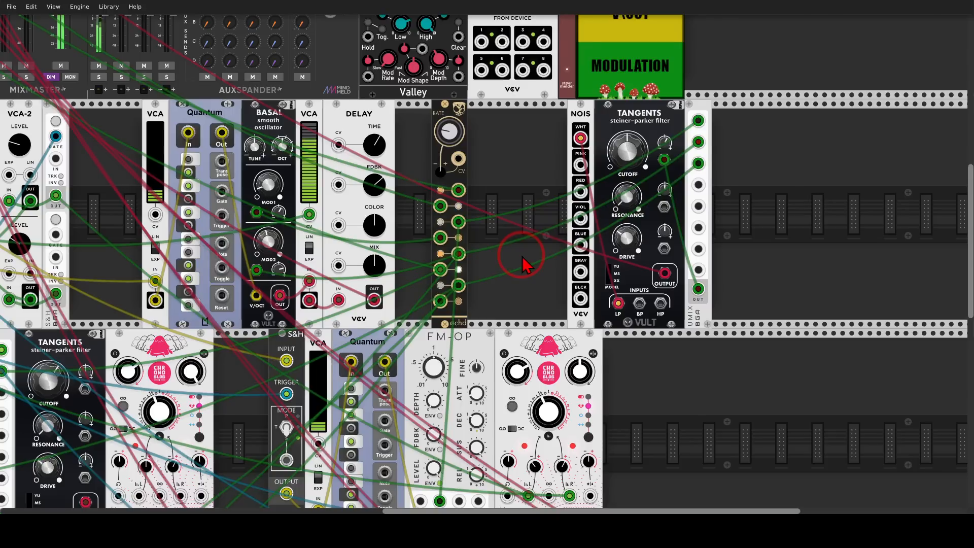
pyautogui.scroll(-2, 523, 258)
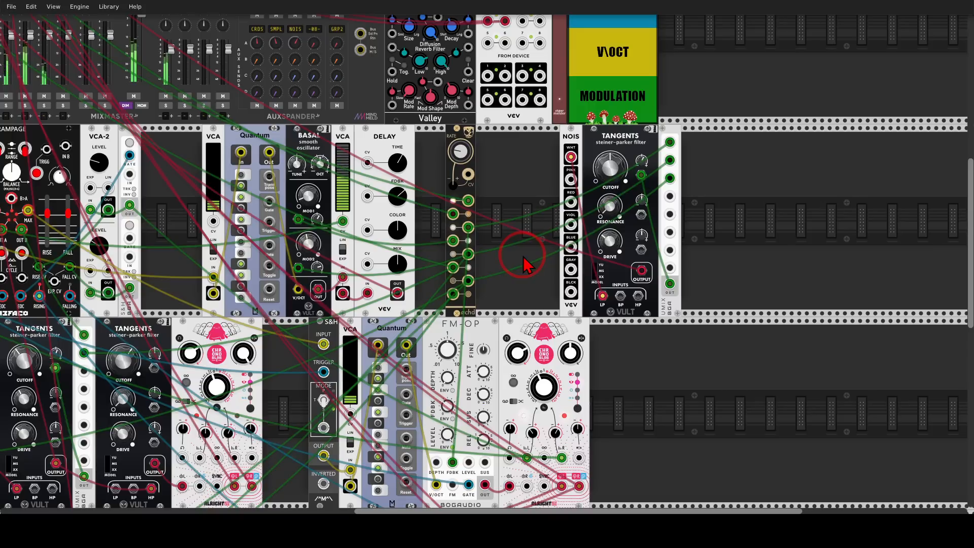
pyautogui.moveTo(653, 370); pyautogui.dragTo(585, 282)
pyautogui.rightClick(592, 285)
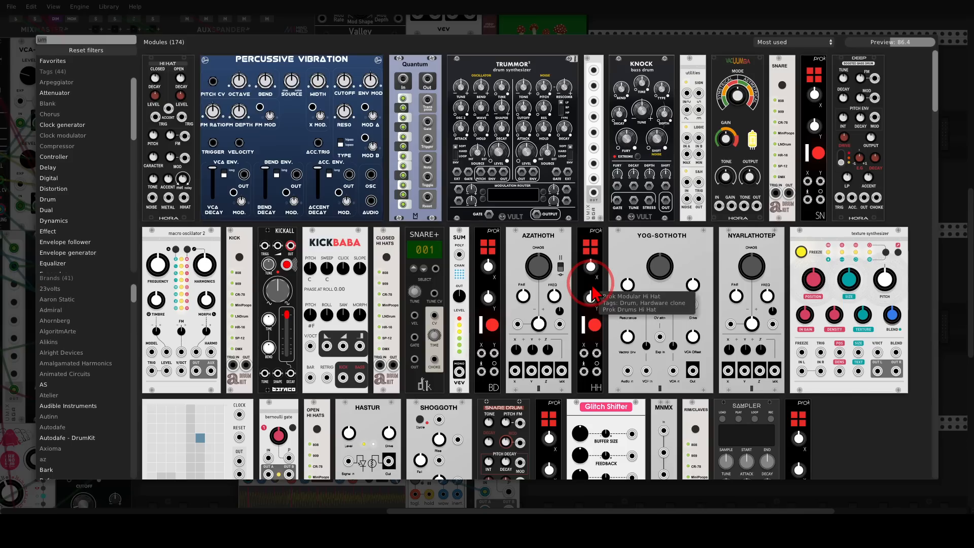
pyautogui.write('bu')
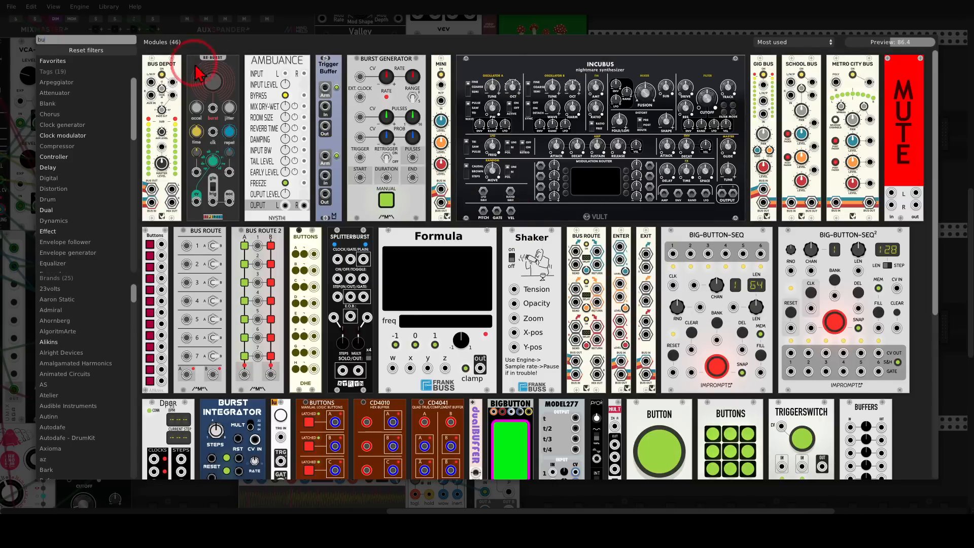
pyautogui.moveTo(195, 66); pyautogui.dragTo(593, 290)
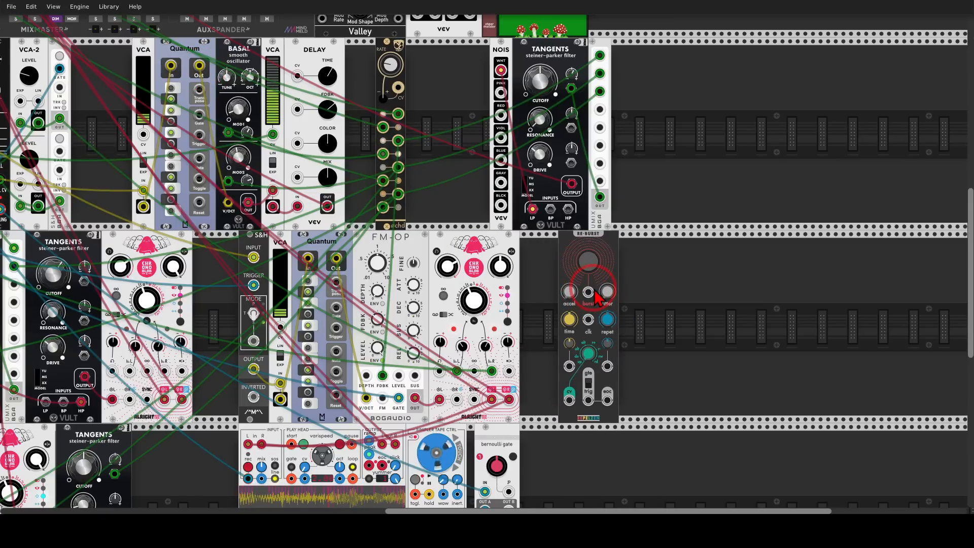
# Add an Instruo Ts-L oscillator directly beside the RE-BURST module
pyautogui.rightClick(679, 322)
pyautogui.write('ts')
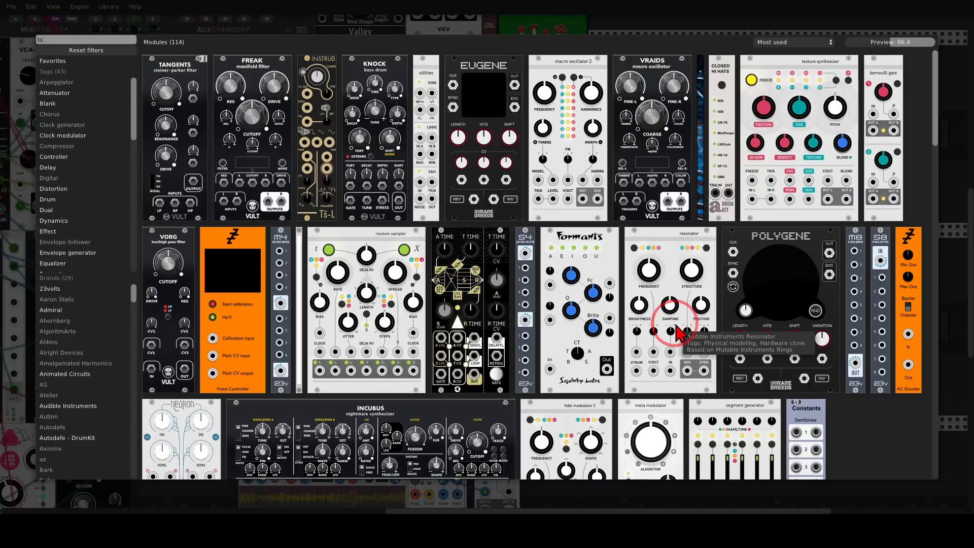
pyautogui.moveTo(319, 70); pyautogui.dragTo(640, 304)
pyautogui.moveTo(688, 277); pyautogui.dragTo(639, 259)
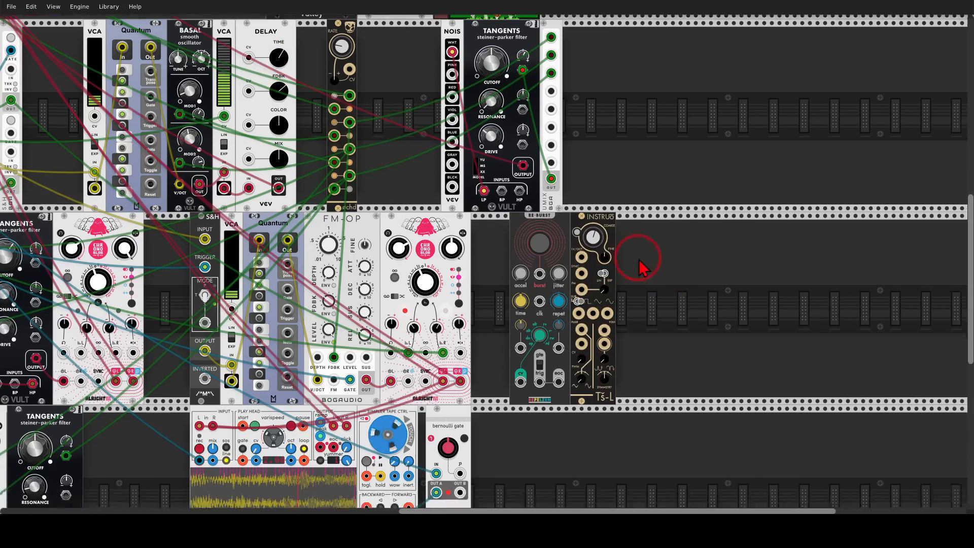
# Search the module library for "vec" and place a Vector Mixer beside the Ts-L oscillator
pyautogui.scroll(2, 581, 257)
pyautogui.scroll(1, 583, 257)
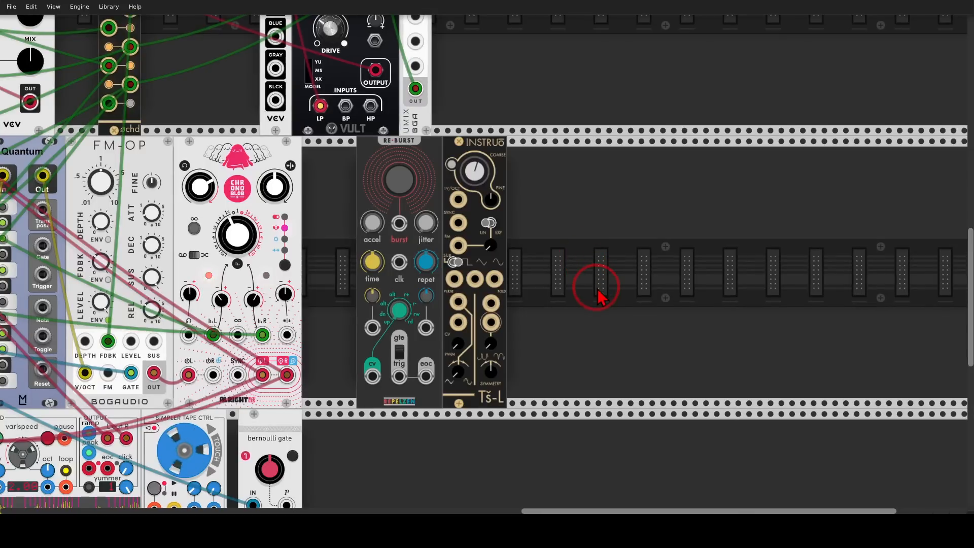
pyautogui.scroll(-1, 598, 294)
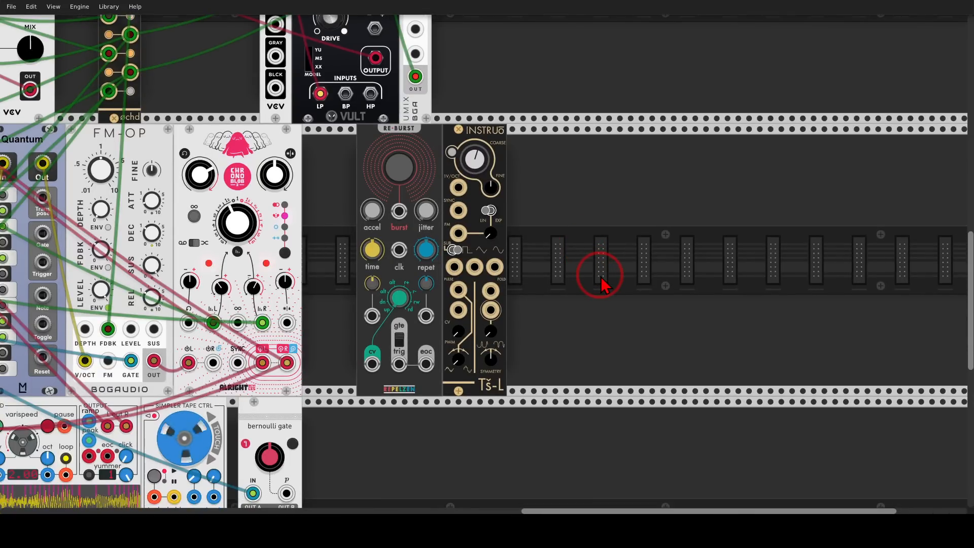
pyautogui.press('BackSpace')
pyautogui.press('BackSpace')
pyautogui.write('ve')
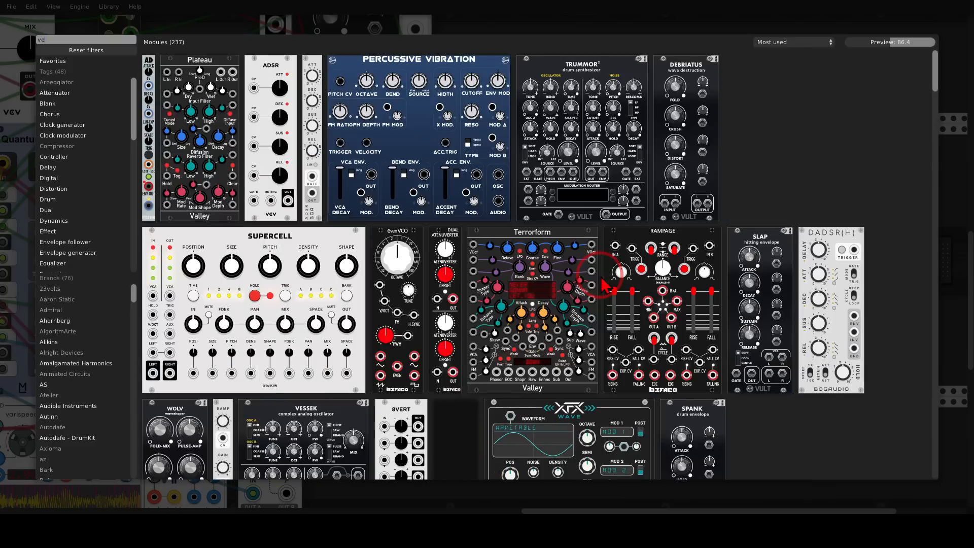
pyautogui.write('c')
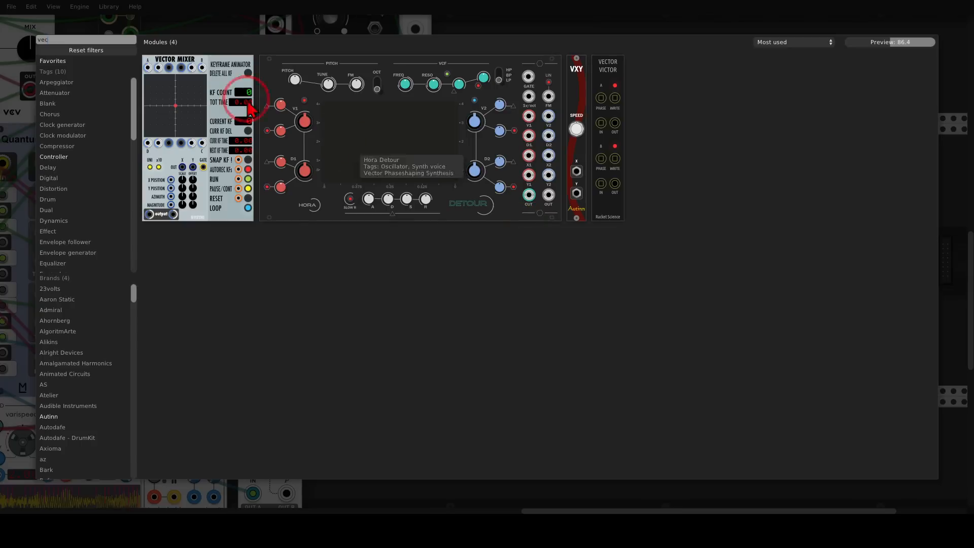
pyautogui.moveTo(194, 76); pyautogui.dragTo(508, 204)
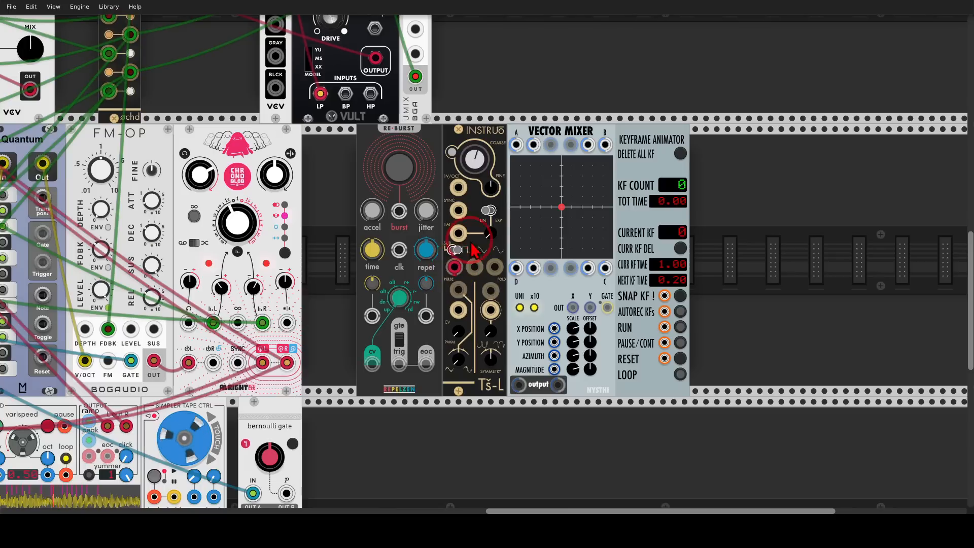
# Patch the Ts-L's waveform outputs into the Vector Mixer's A, B, C and D corner inputs
pyautogui.moveTo(455, 268); pyautogui.dragTo(516, 144)
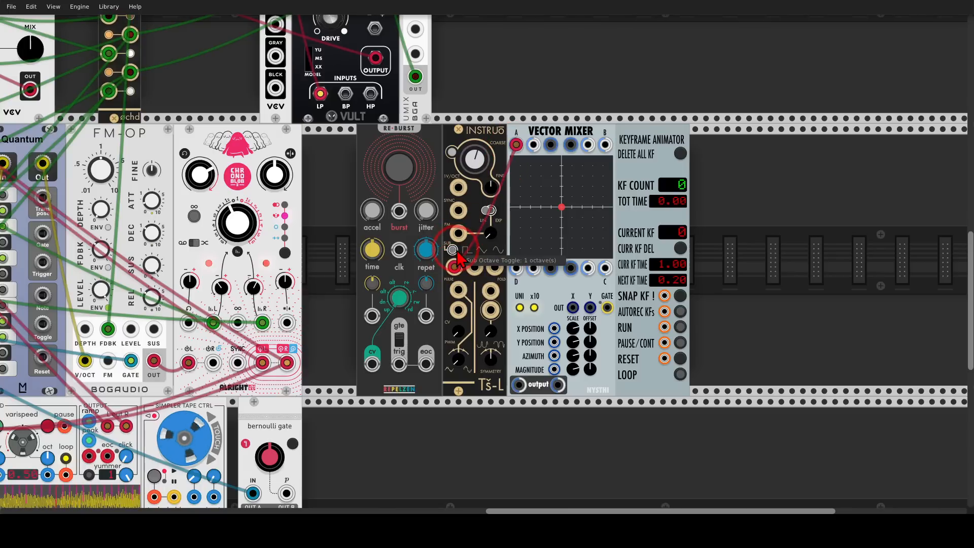
pyautogui.moveTo(458, 289); pyautogui.dragTo(605, 144)
pyautogui.moveTo(475, 267); pyautogui.dragTo(603, 271)
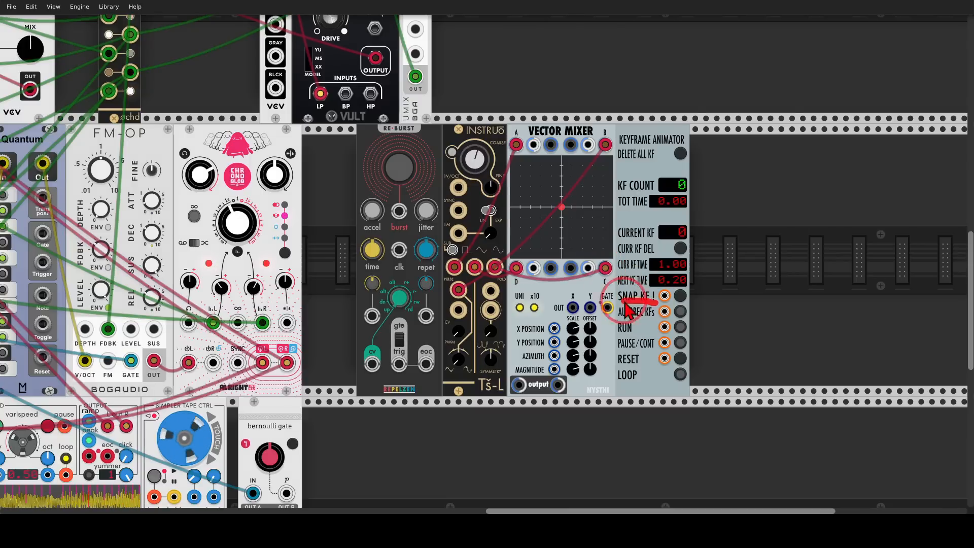
# Auto-record a freehand keyframe path across the Vector Mixer's pad and play it back with Run and Loop enabled
pyautogui.click(683, 313)
pyautogui.moveTo(562, 208)
pyautogui.mouseDown()
pyautogui.moveTo(583, 211)
pyautogui.moveTo(556, 261)
pyautogui.moveTo(532, 224)
pyautogui.moveTo(591, 191)
pyautogui.moveTo(543, 165)
pyautogui.moveTo(520, 197)
pyautogui.moveTo(561, 211)
pyautogui.moveTo(529, 211)
pyautogui.moveTo(583, 218)
pyautogui.moveTo(547, 267)
pyautogui.moveTo(513, 239)
pyautogui.moveTo(584, 213)
pyautogui.moveTo(605, 186)
pyautogui.moveTo(527, 169)
pyautogui.moveTo(613, 233)
pyautogui.mouseUp()
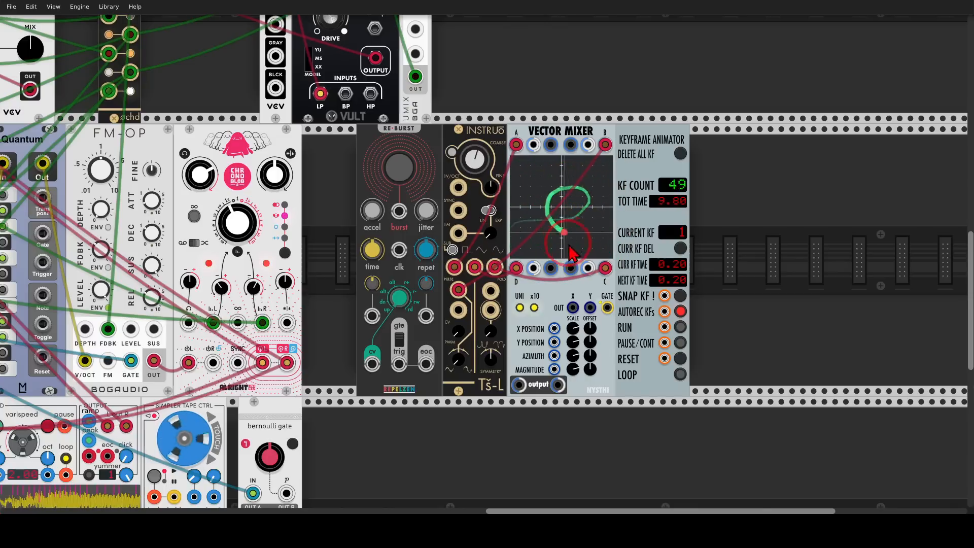
pyautogui.moveTo(604, 249); pyautogui.dragTo(520, 241)
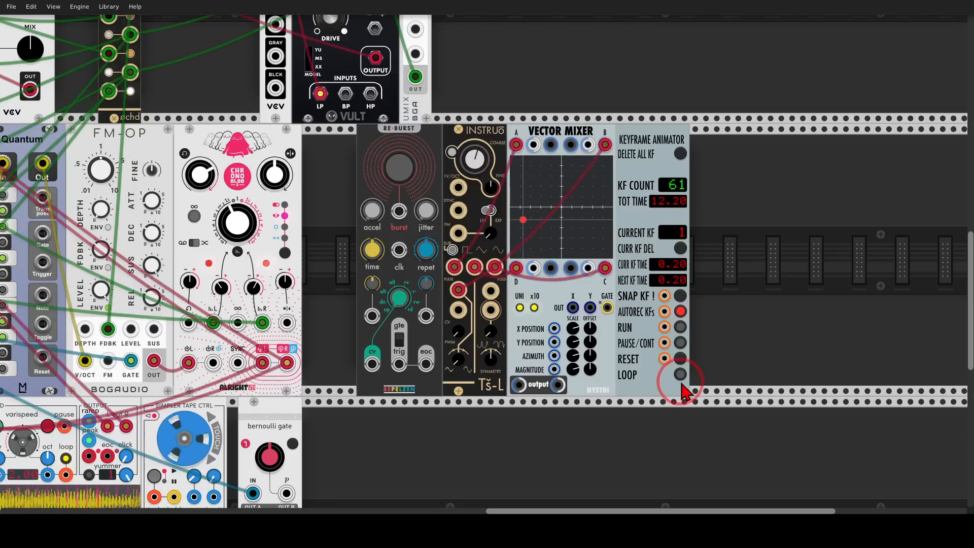
pyautogui.click(680, 375)
pyautogui.click(680, 331)
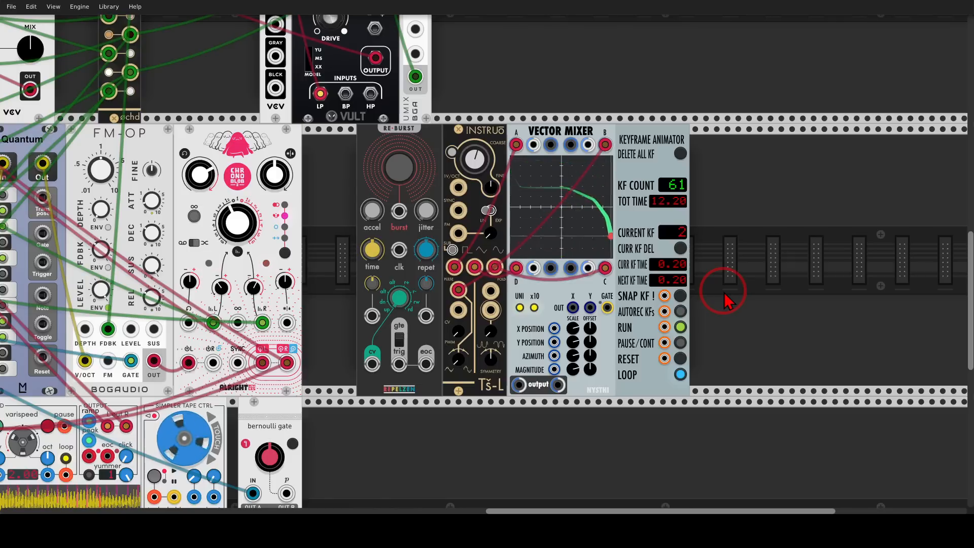
# Search the module library for "pun", place a Punch amplifier beside the Vector Mixer and patch the mixer's stereo outputs into it
pyautogui.rightClick(729, 301)
pyautogui.write('pun')
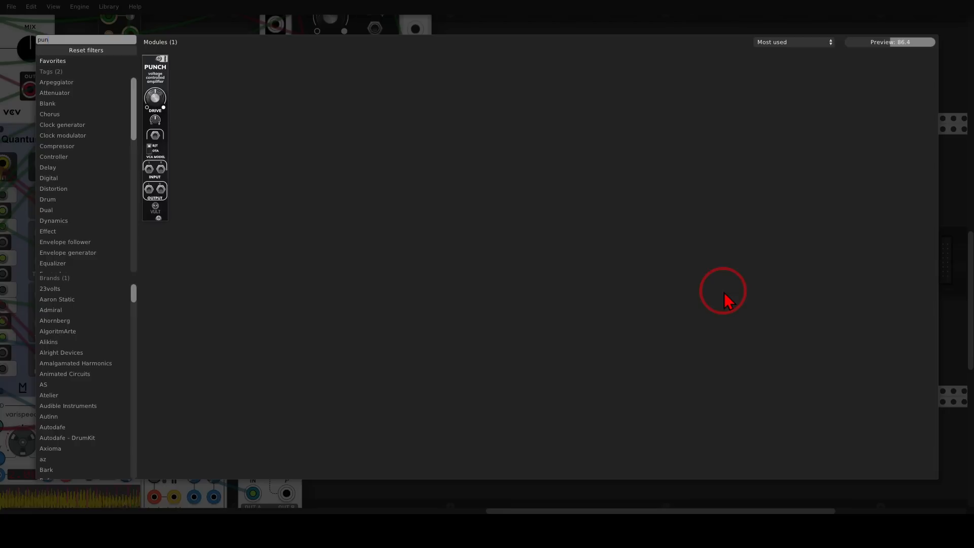
pyautogui.click(156, 66)
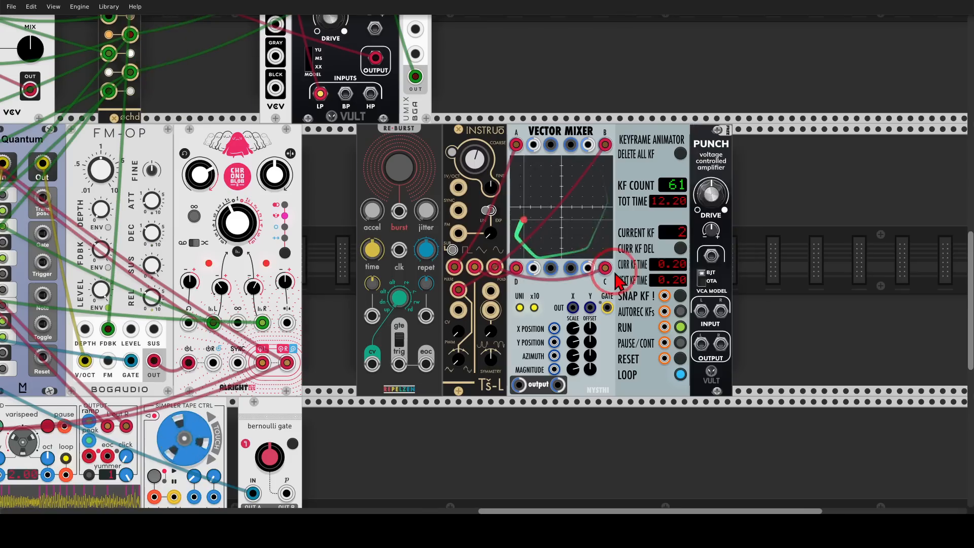
pyautogui.moveTo(519, 384); pyautogui.dragTo(558, 384)
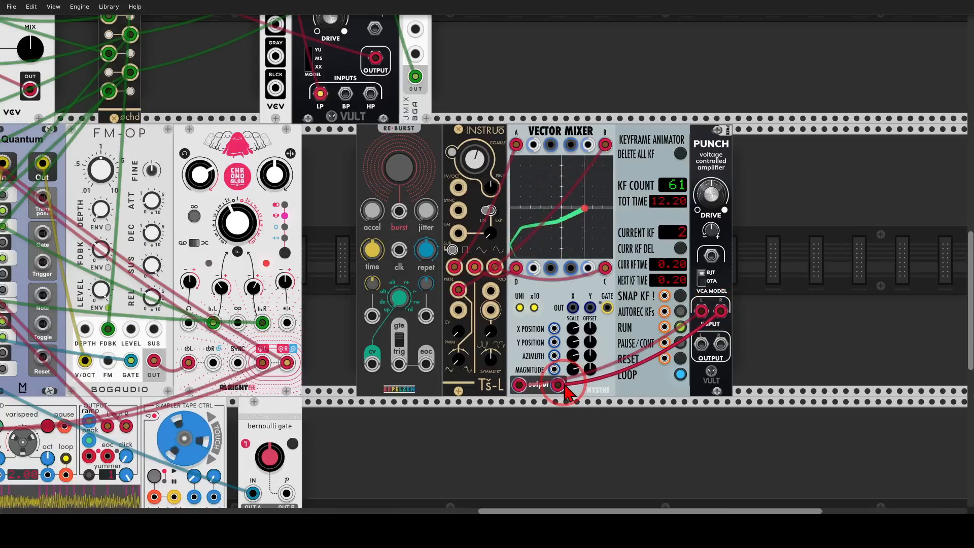
# Search the module library for "ad" and place an AD envelope directly against the Punch amplifier
pyautogui.rightClick(774, 248)
pyautogui.write('ad')
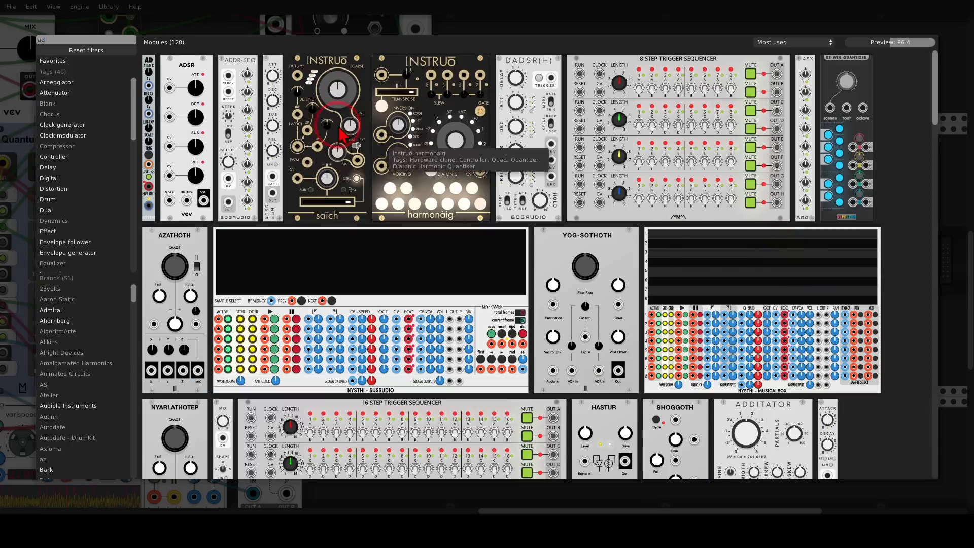
pyautogui.click(148, 91)
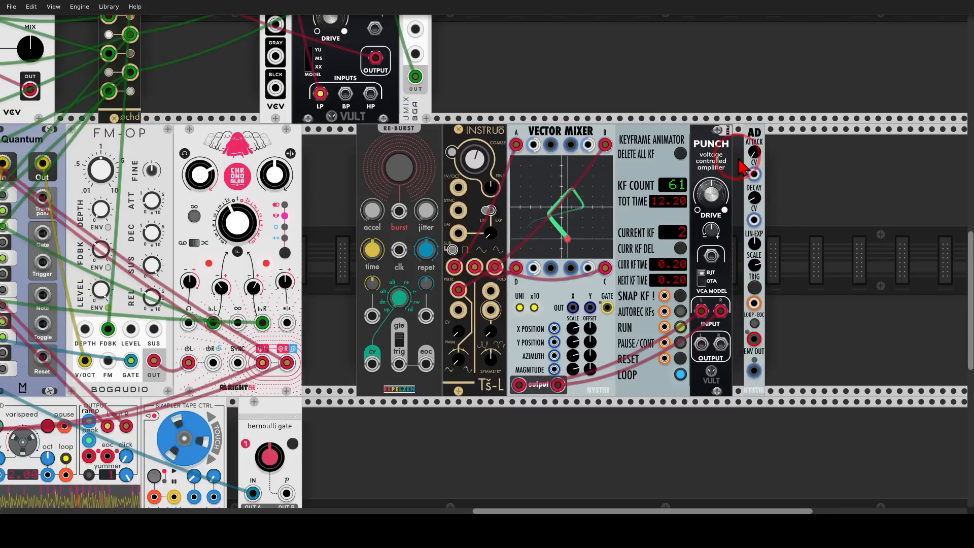
pyautogui.moveTo(742, 165); pyautogui.dragTo(732, 164)
# Patch the AD's envelope output into Punch's CV input and the RE-BURST's trig output into the AD's trigger input
pyautogui.moveTo(744, 372); pyautogui.dragTo(711, 255)
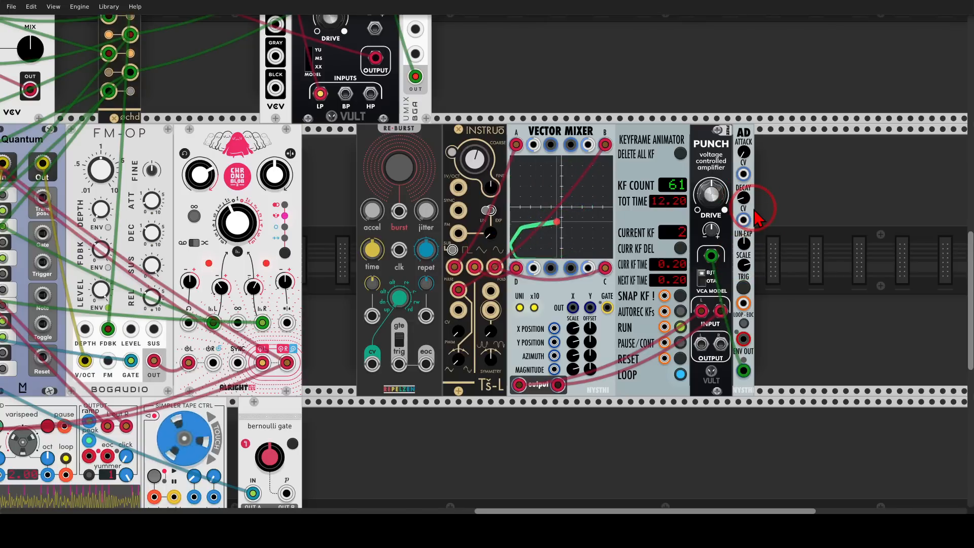
pyautogui.moveTo(405, 364); pyautogui.dragTo(745, 304)
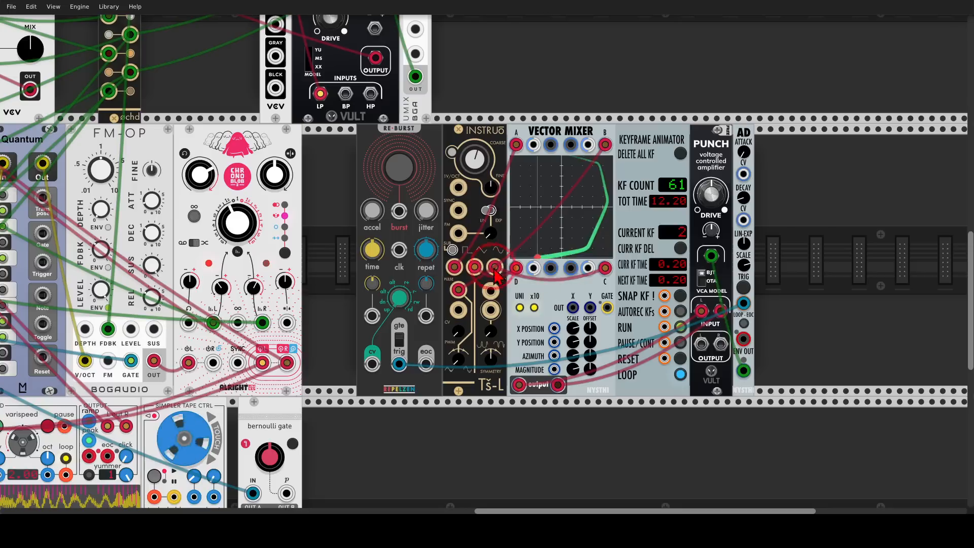
pyautogui.moveTo(419, 261); pyautogui.dragTo(482, 244)
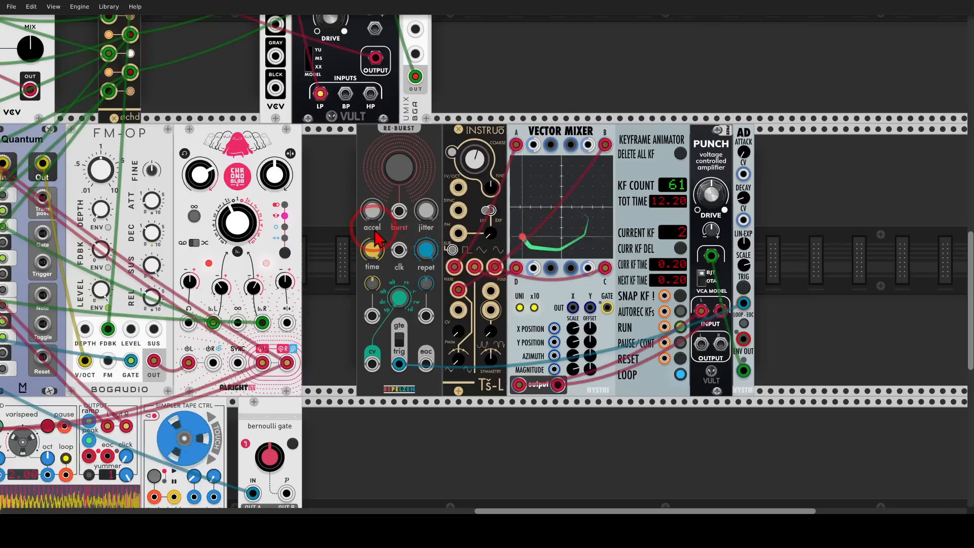
# Patch Punch's stereo outputs into a free track on the MixMaster
pyautogui.scroll(-2, 372, 240)
pyautogui.moveTo(443, 122); pyautogui.dragTo(697, 195)
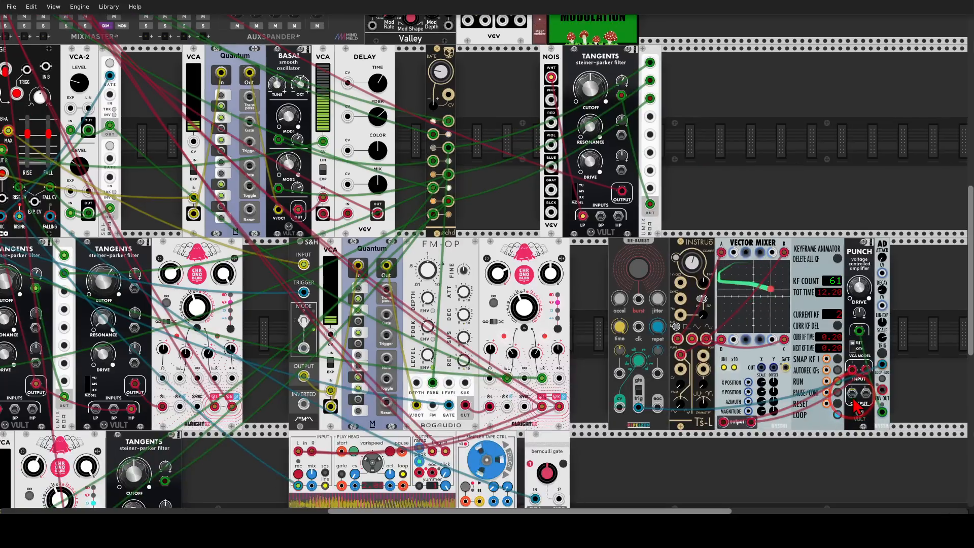
pyautogui.moveTo(854, 394); pyautogui.dragTo(783, 403)
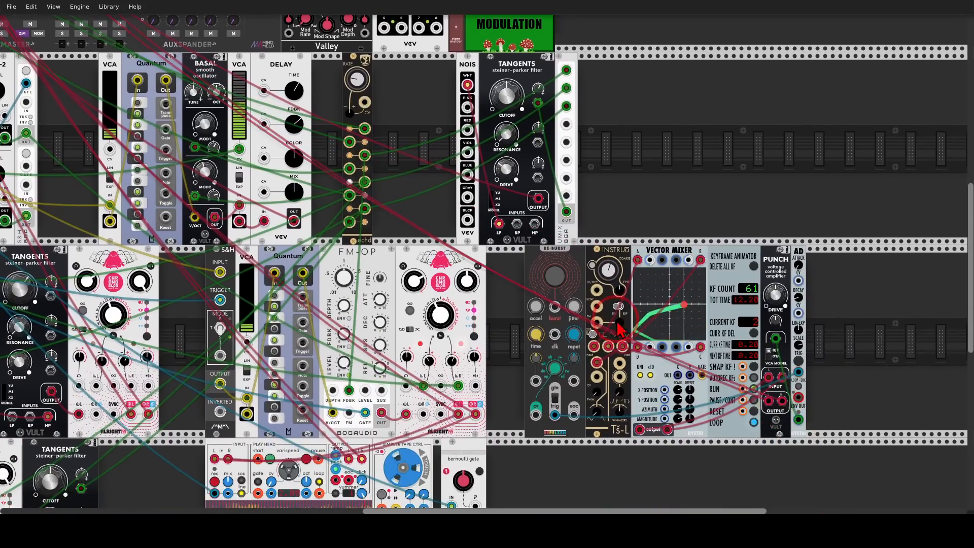
# Shift the Ts-L, Vector Mixer, Punch and AD modules away from the RE-BURST to open free space beside it
pyautogui.click(650, 182)
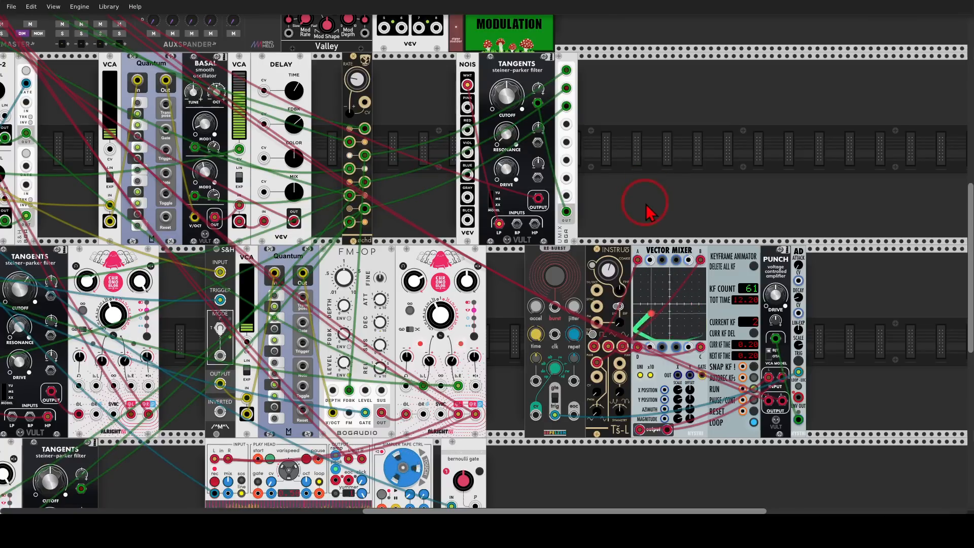
pyautogui.moveTo(646, 206); pyautogui.dragTo(620, 120)
pyautogui.scroll(2, 569, 337)
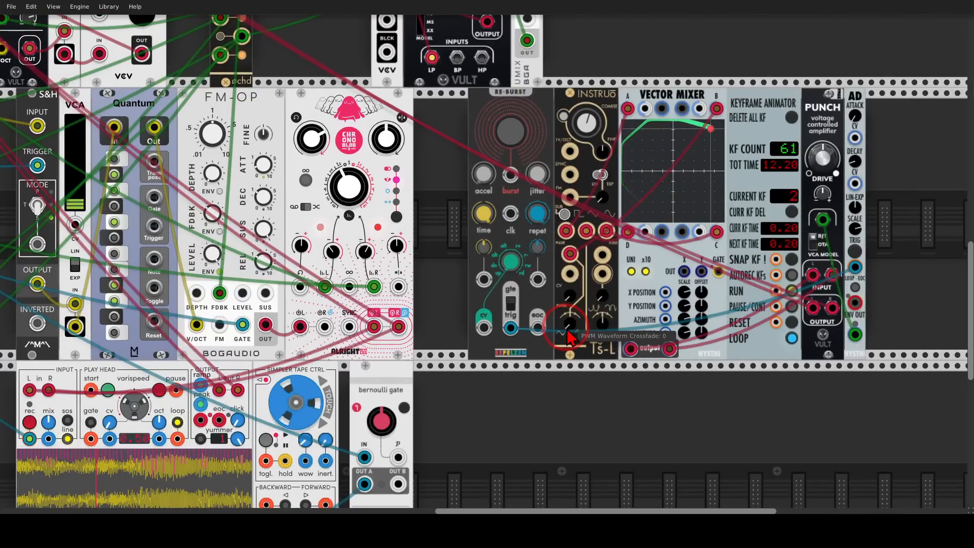
pyautogui.moveTo(486, 311)
pyautogui.mouseDown()
pyautogui.moveTo(473, 333)
pyautogui.moveTo(482, 312)
pyautogui.mouseUp()
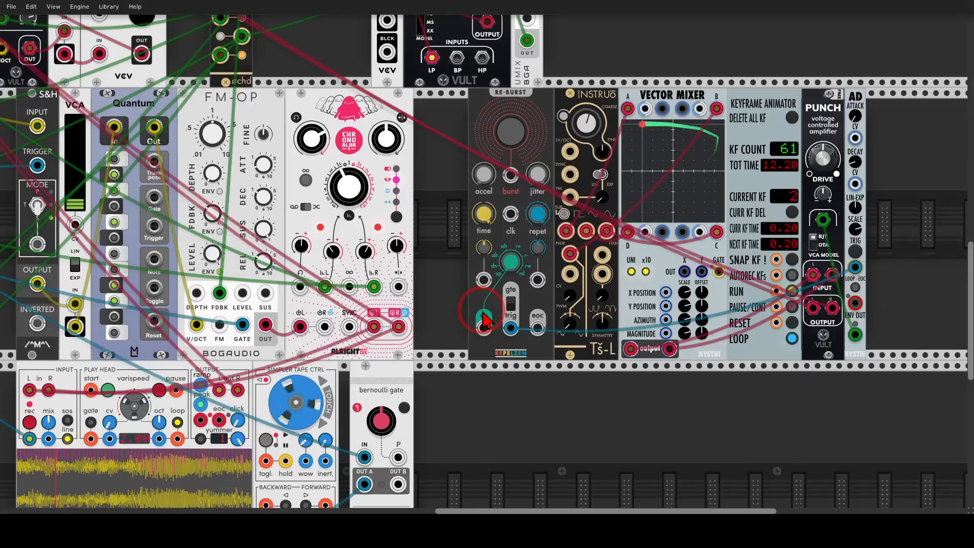
pyautogui.scroll(2, 524, 271)
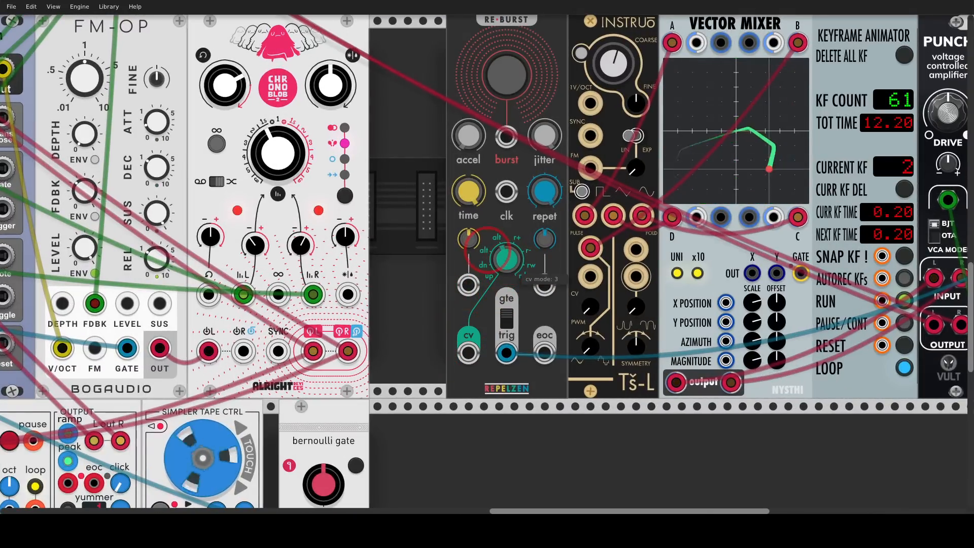
pyautogui.scroll(-2, 552, 303)
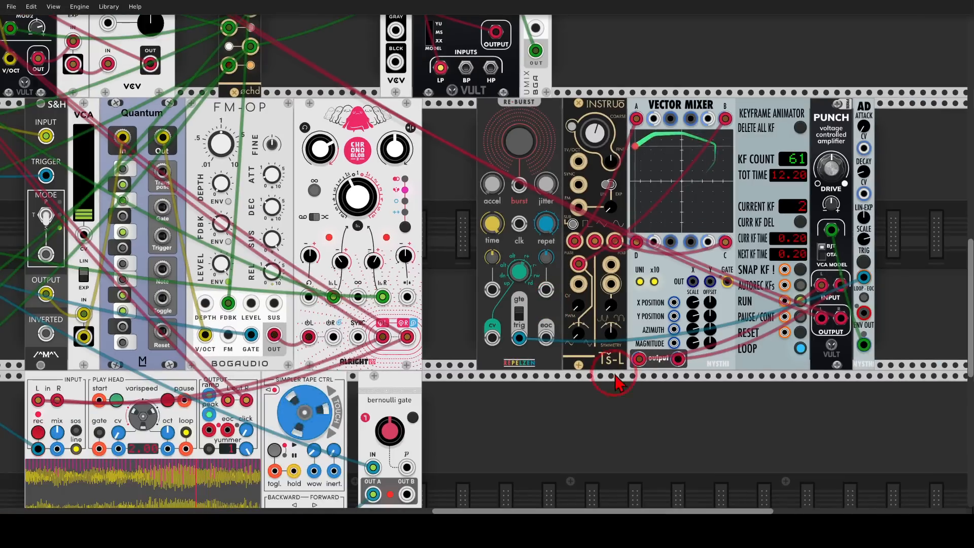
pyautogui.moveTo(629, 381); pyautogui.dragTo(553, 385)
pyautogui.moveTo(536, 114); pyautogui.dragTo(573, 145)
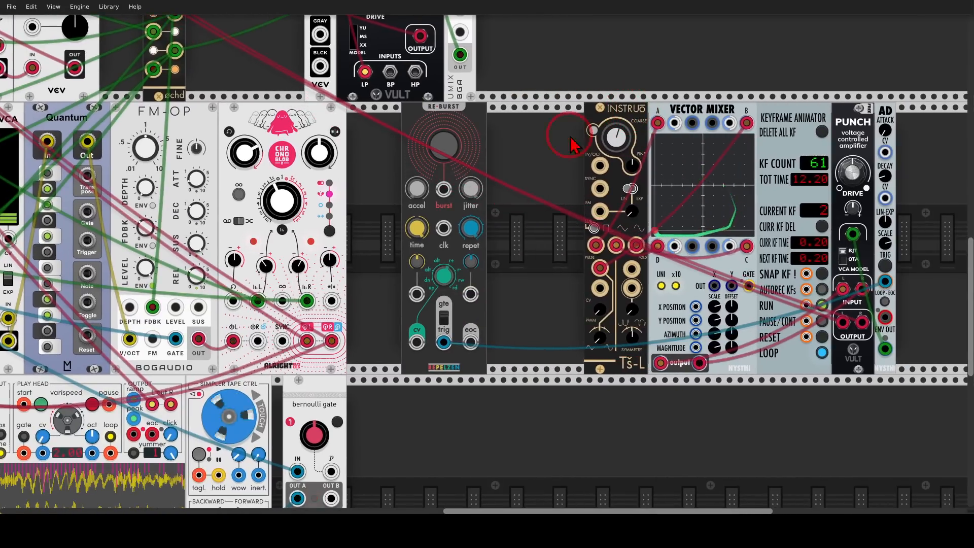
# Search for "vca", place a VCA beside the RE-BURST, patch the RE-BURST's CV output into it and lower the VCA's level
pyautogui.rightClick(539, 173)
pyautogui.write('vca')
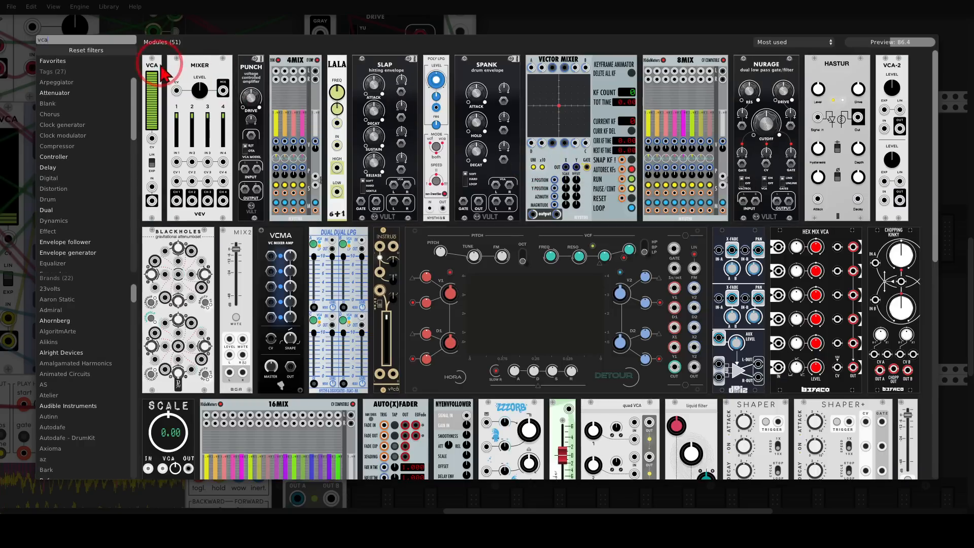
pyautogui.click(163, 73)
pyautogui.click(417, 343)
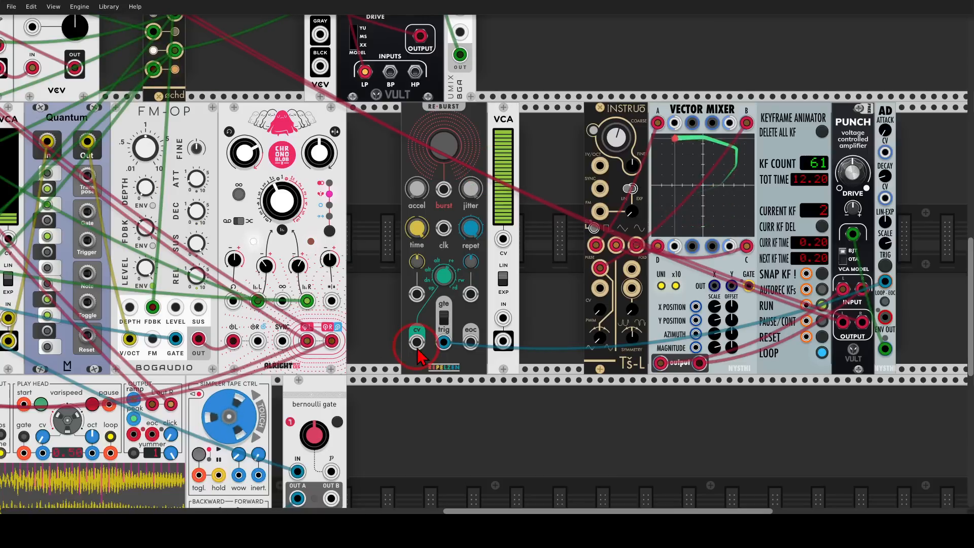
pyautogui.moveTo(418, 349); pyautogui.dragTo(488, 252)
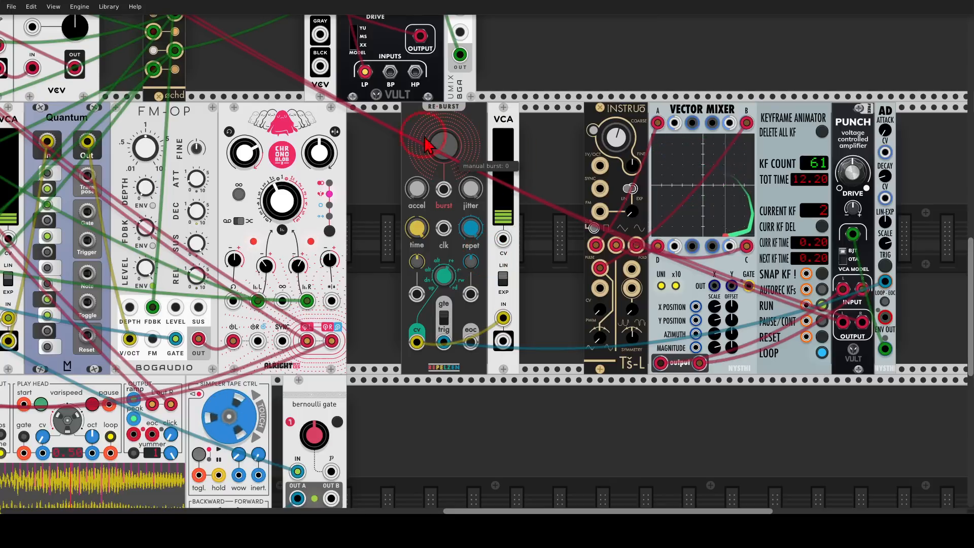
# Duplicate the Quantum quantizer, place it beside the new VCA and patch the VCA's output through it into the Ts-L's V/Oct input
pyautogui.moveTo(417, 144); pyautogui.dragTo(459, 144)
pyautogui.hotkey('ctrl', 'd')
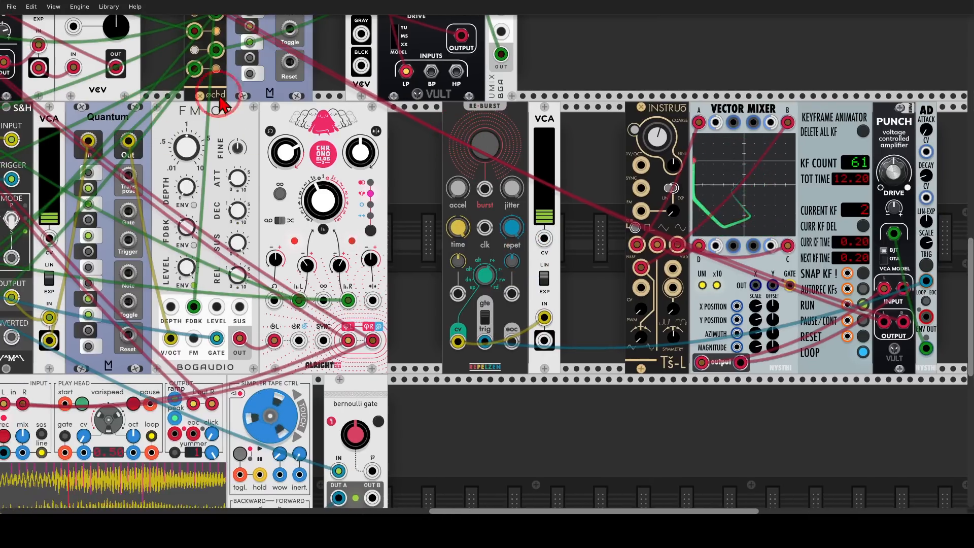
pyautogui.moveTo(259, 91); pyautogui.dragTo(612, 261)
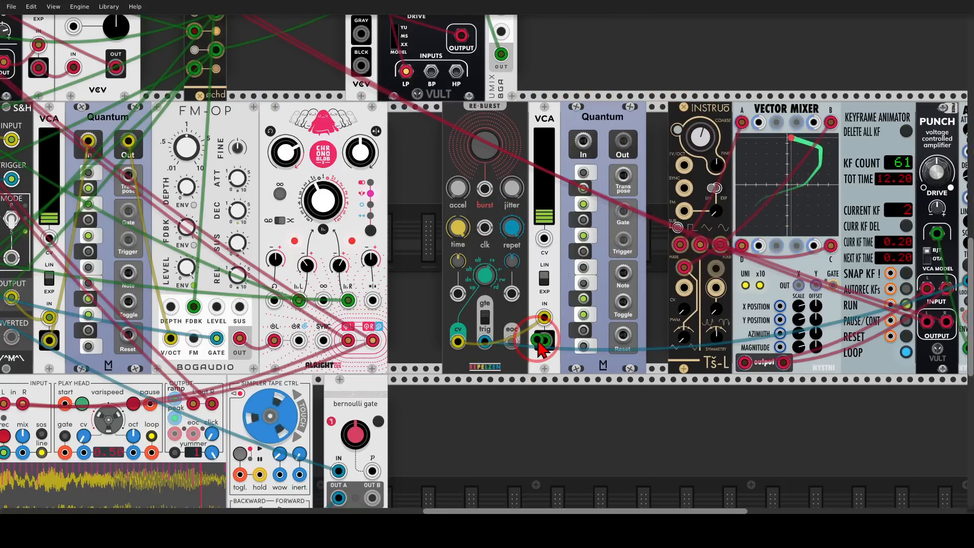
pyautogui.moveTo(559, 288); pyautogui.dragTo(684, 165)
# Close the gaps in the Ts-L module chain and patch the VCA's output into the AD's decay CV input
pyautogui.moveTo(668, 70); pyautogui.dragTo(573, 69)
pyautogui.moveTo(877, 113); pyautogui.dragTo(861, 110)
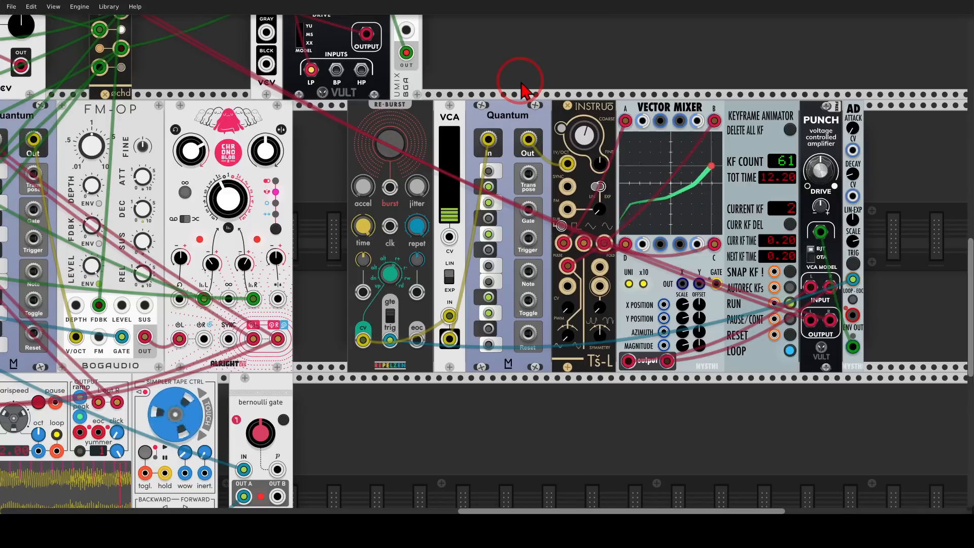
pyautogui.moveTo(854, 197); pyautogui.dragTo(449, 339)
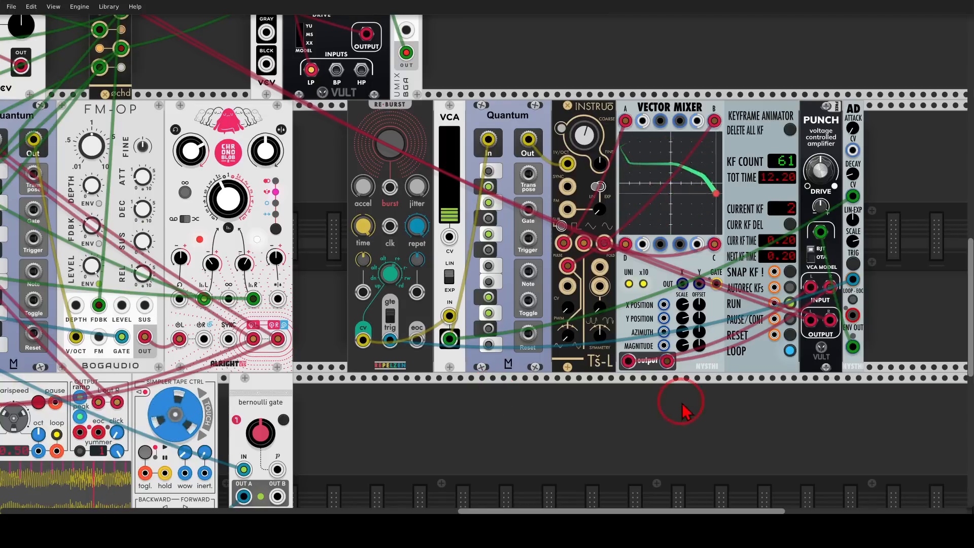
# Search for "blob", place a Chronoblob beside the AD envelope and route Punch's stereo signal through it to the MixMaster
pyautogui.hscroll(5, 705, 330)
pyautogui.rightClick(730, 257)
pyautogui.write('blob')
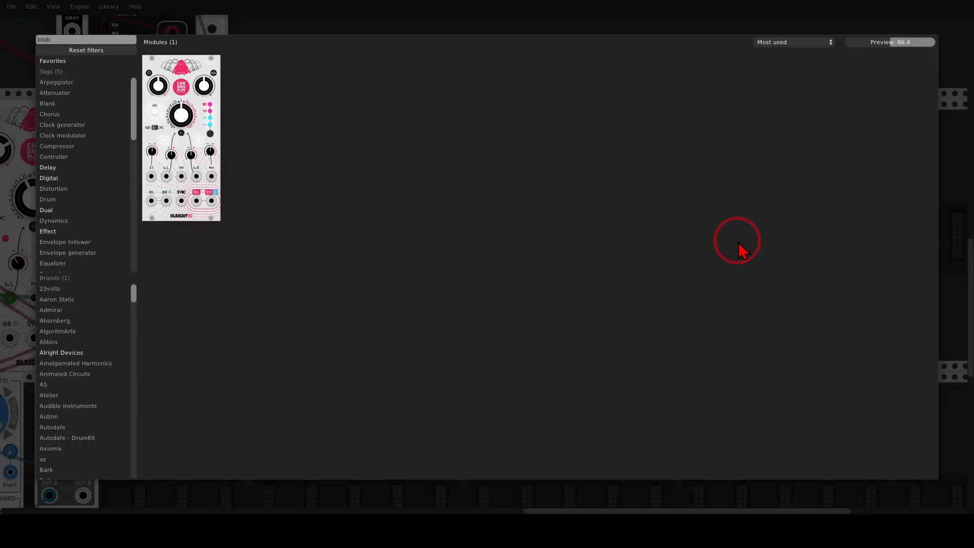
pyautogui.click(219, 101)
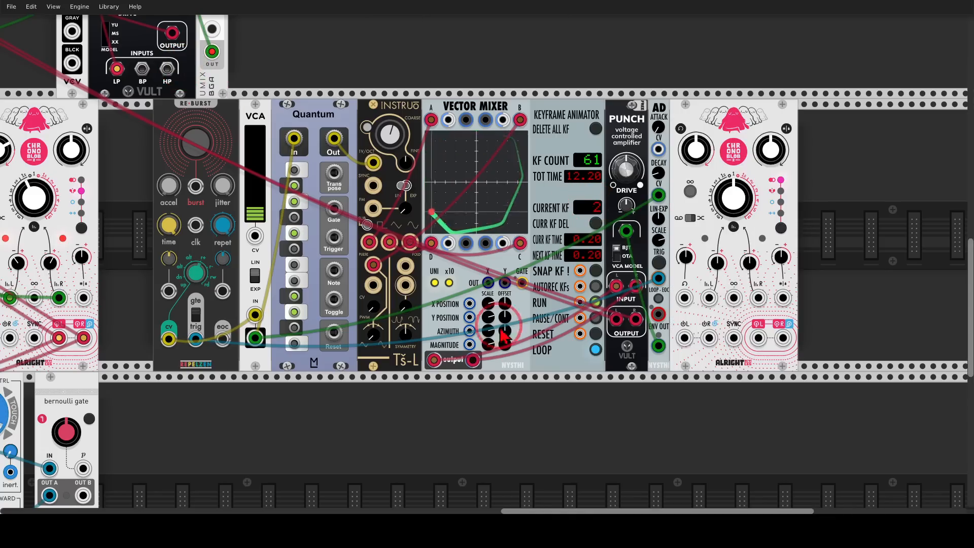
pyautogui.moveTo(617, 319); pyautogui.dragTo(709, 338)
# Switch the new Chronoblob to its second delay mode and set its feedback to about 92%
pyautogui.click(691, 219)
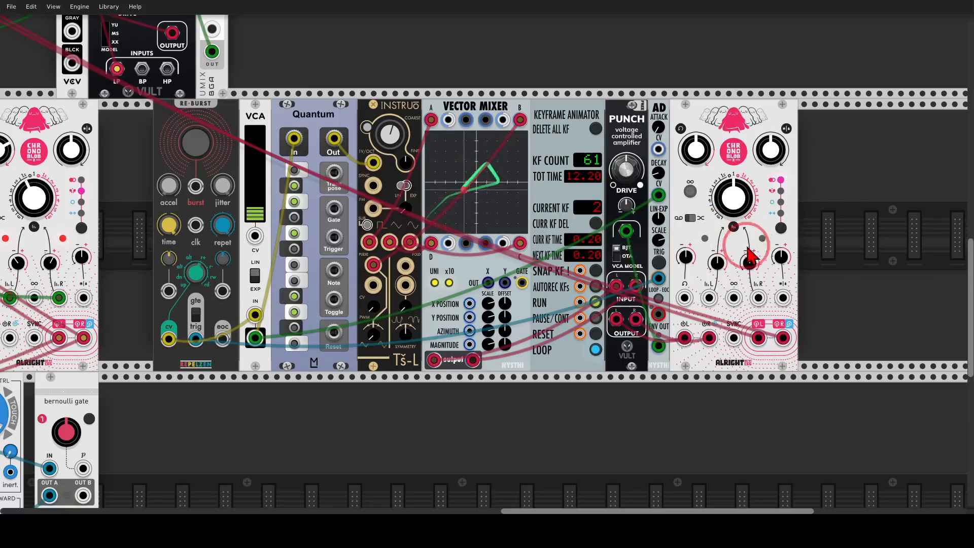
pyautogui.click(783, 227)
pyautogui.click(781, 226)
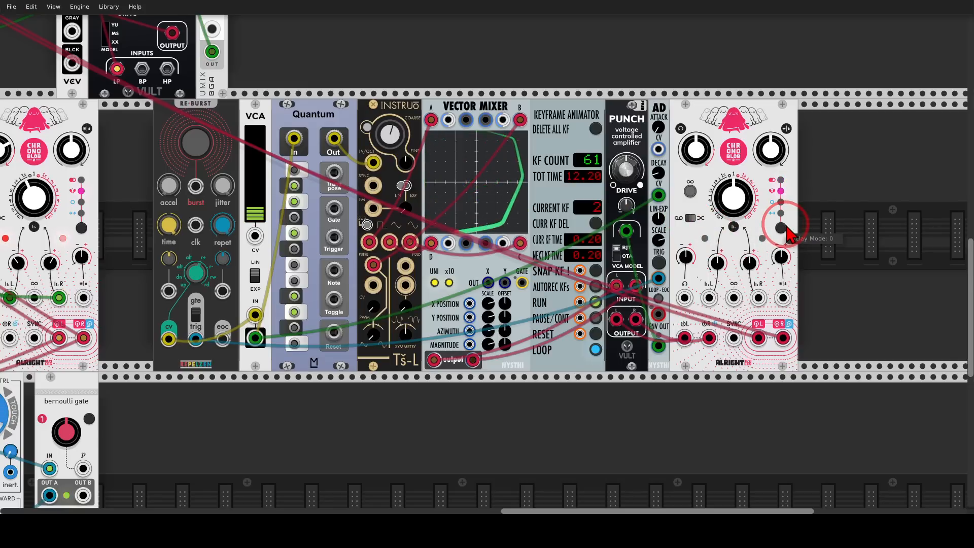
pyautogui.moveTo(696, 150)
pyautogui.mouseDown()
pyautogui.moveTo(696, 137)
pyautogui.moveTo(706, 152)
pyautogui.mouseUp()
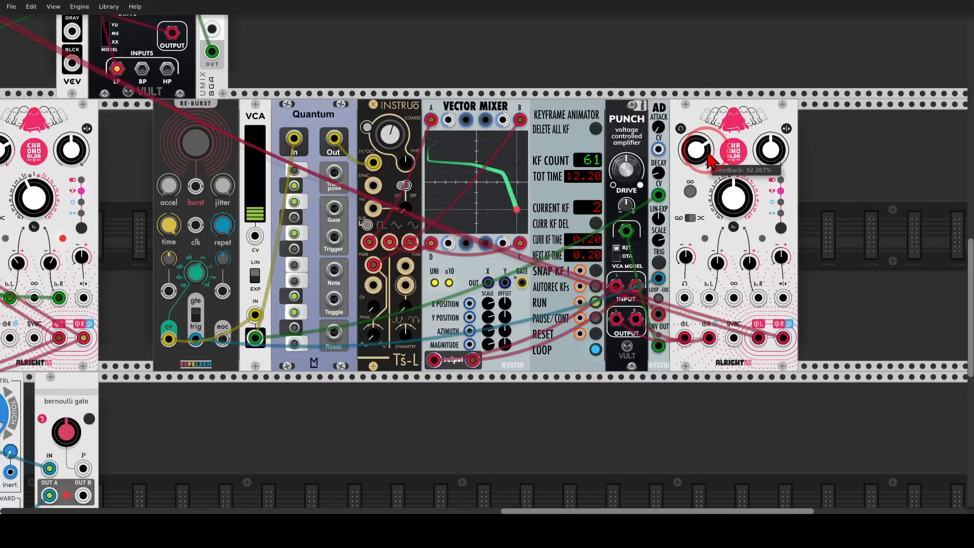
pyautogui.scroll(-5, 696, 153)
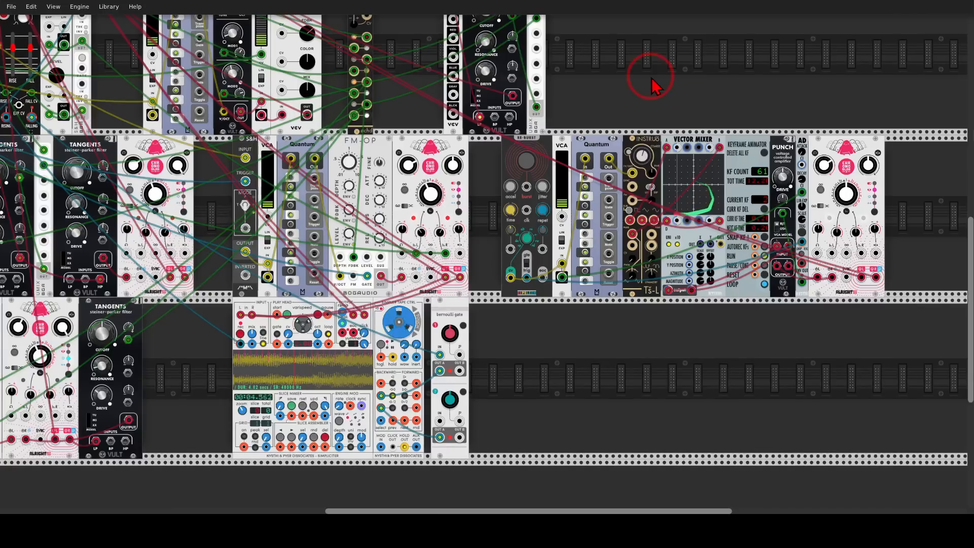
pyautogui.moveTo(654, 87); pyautogui.dragTo(705, 152)
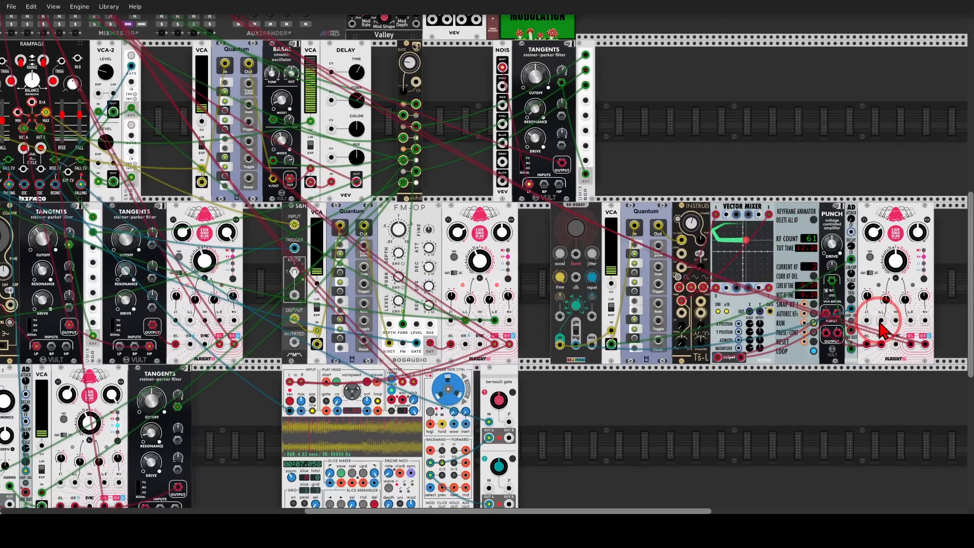
# Patch modulation from the Rampage section into the new Chronoblob's left and right delay time CV inputs and adjust their CV amounts
pyautogui.moveTo(881, 320); pyautogui.dragTo(113, 185)
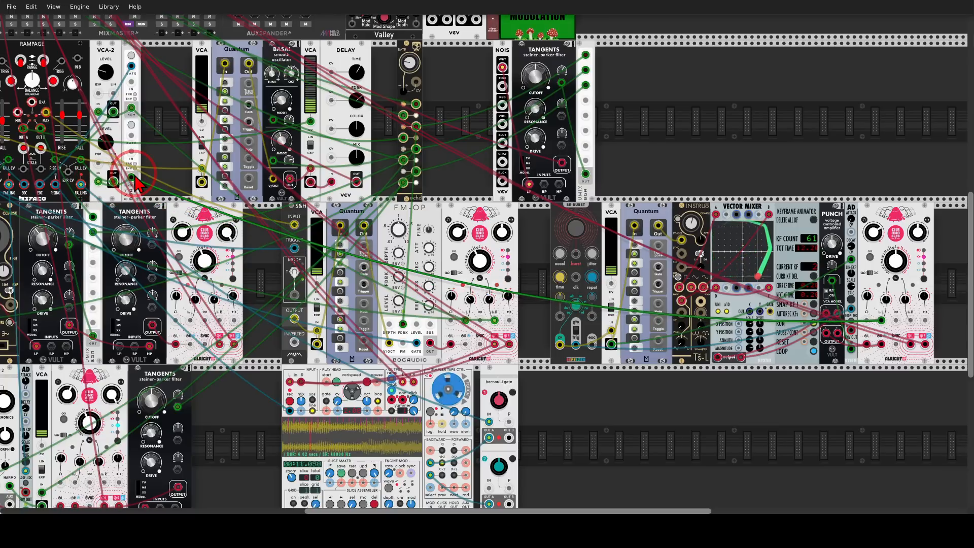
pyautogui.moveTo(911, 320); pyautogui.dragTo(32, 109)
pyautogui.moveTo(721, 142); pyautogui.dragTo(420, 105)
pyautogui.scroll(3, 719, 292)
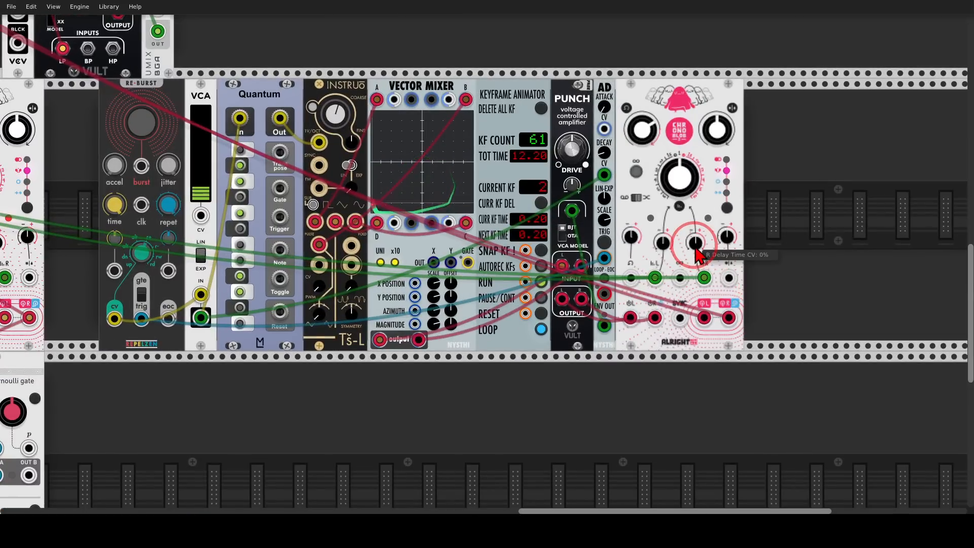
pyautogui.moveTo(679, 181); pyautogui.dragTo(664, 235)
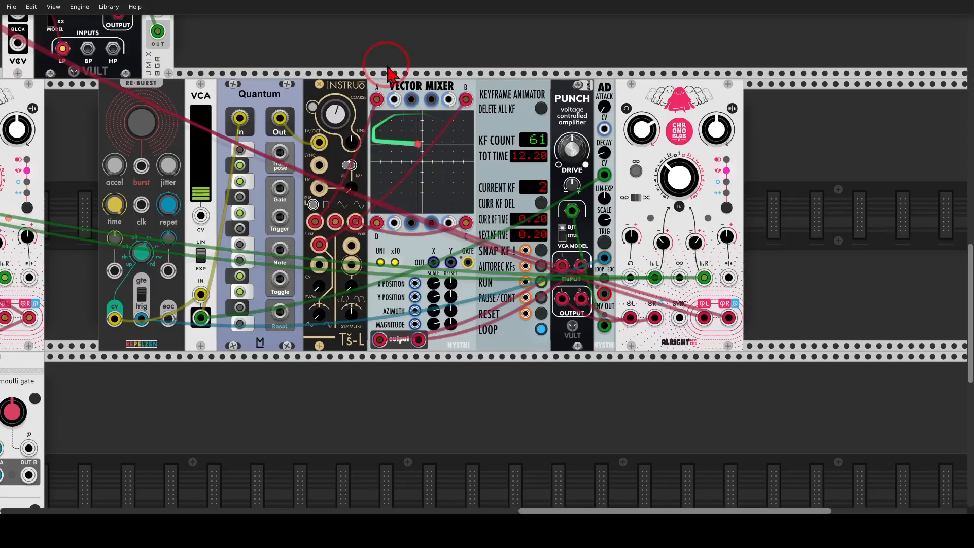
# Search for "clock", add a Clock Divider beside the first VCA-2 and route Rampage's B>A output through its 16 division to RE-BURST's burst input
pyautogui.hscroll(-6, 565, 61)
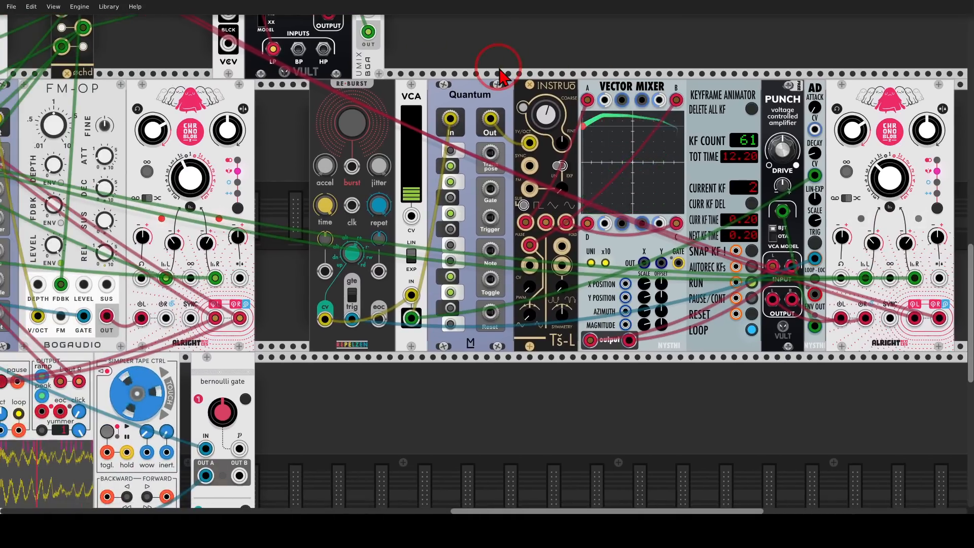
pyautogui.scroll(-3, 693, 75)
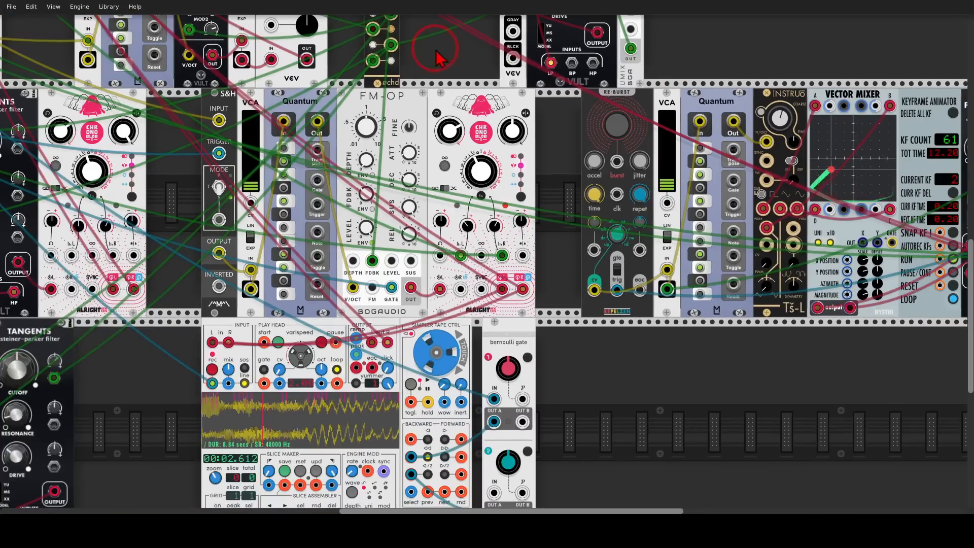
pyautogui.moveTo(440, 55); pyautogui.dragTo(913, 168)
pyautogui.moveTo(460, 106); pyautogui.dragTo(687, 182)
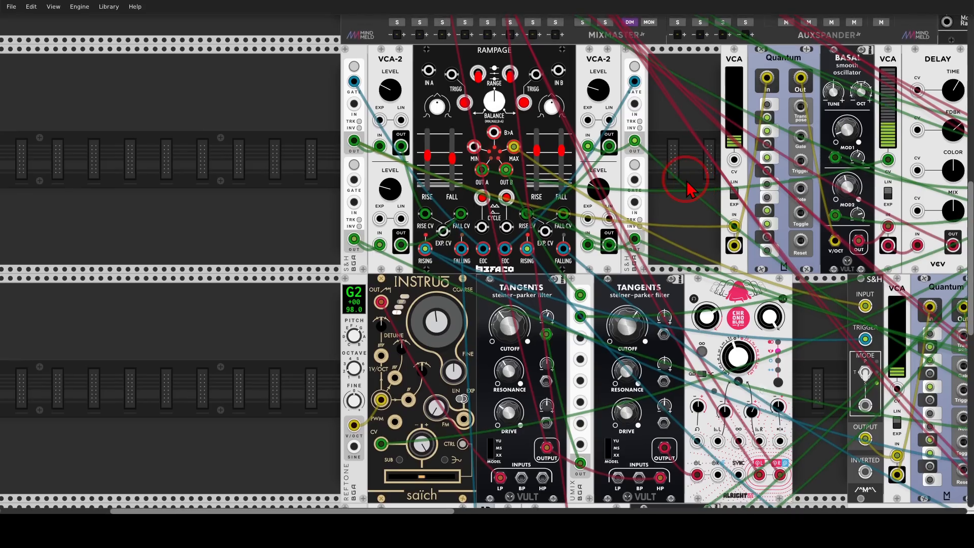
pyautogui.moveTo(525, 104)
pyautogui.mouseDown()
pyautogui.moveTo(459, 127)
pyautogui.moveTo(520, 129)
pyautogui.mouseUp()
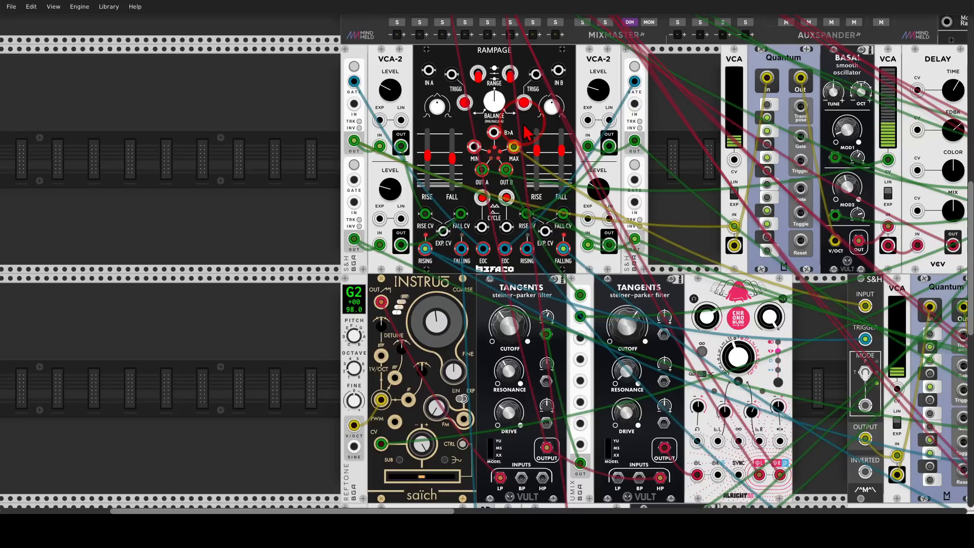
pyautogui.rightClick(272, 156)
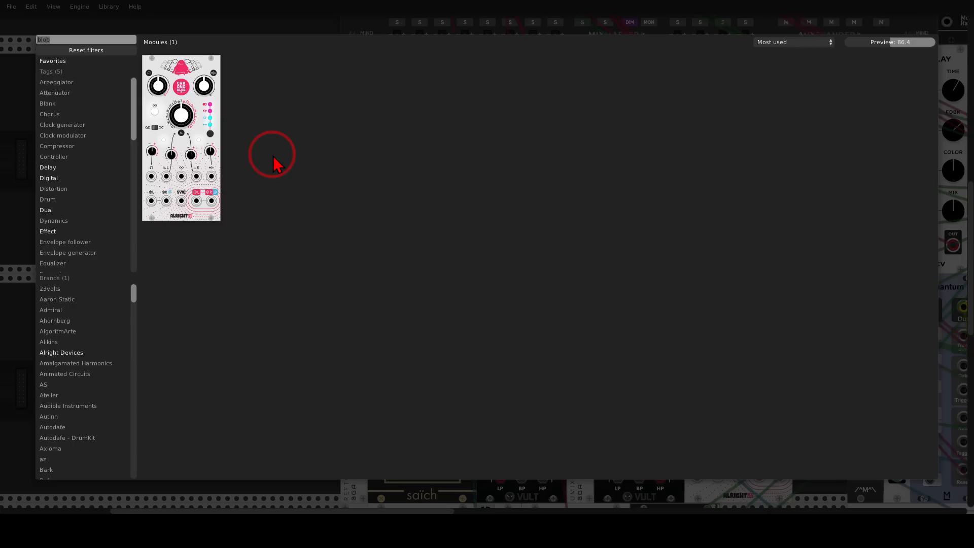
pyautogui.write('clock')
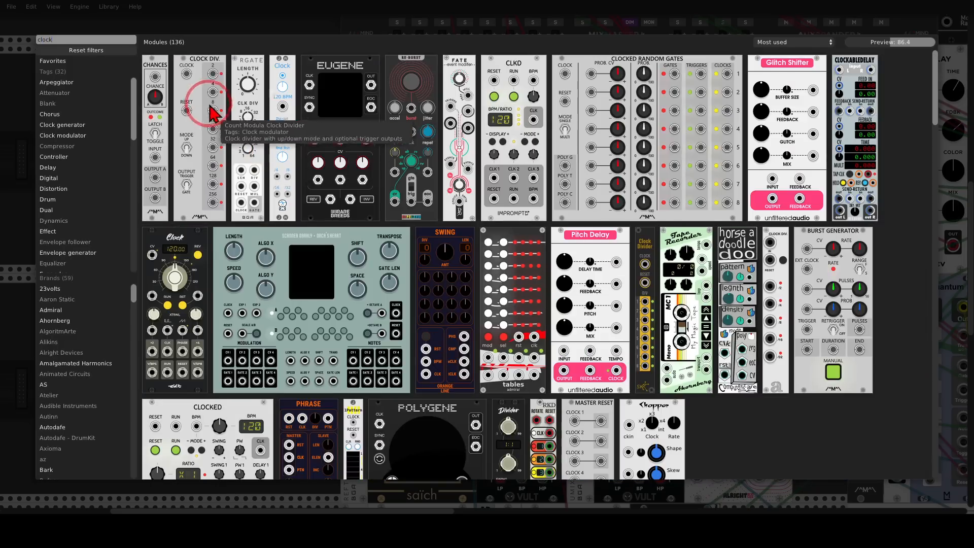
pyautogui.moveTo(205, 96); pyautogui.dragTo(494, 134)
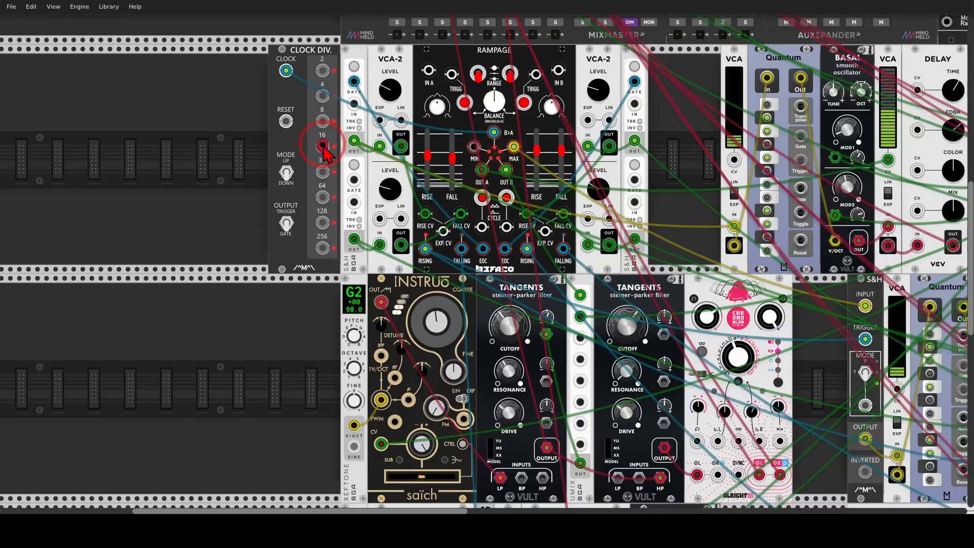
pyautogui.moveTo(322, 147); pyautogui.dragTo(756, 211)
pyautogui.moveTo(973, 223); pyautogui.dragTo(903, 336)
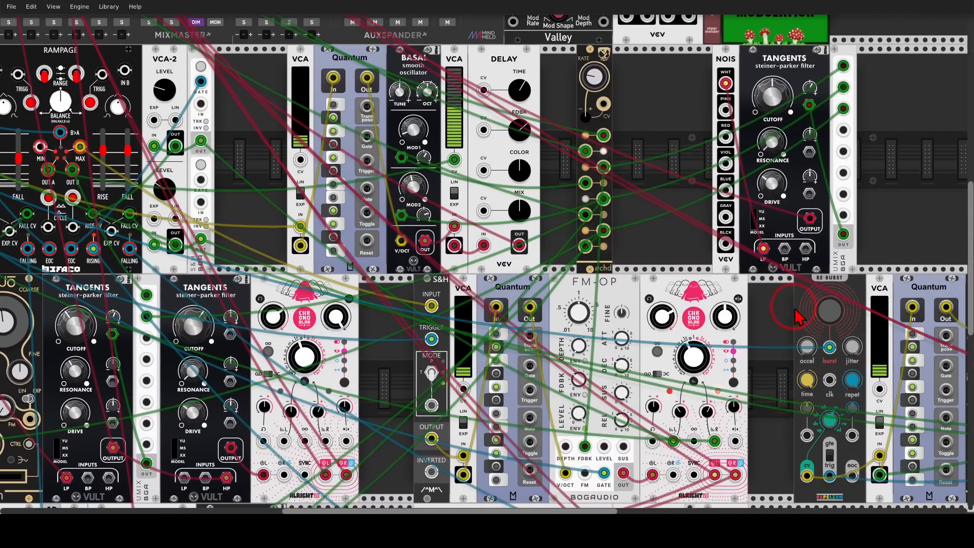
# Rename the MixMaster's eighth track as BRST
pyautogui.scroll(-5, 802, 319)
pyautogui.scroll(1, 488, 31)
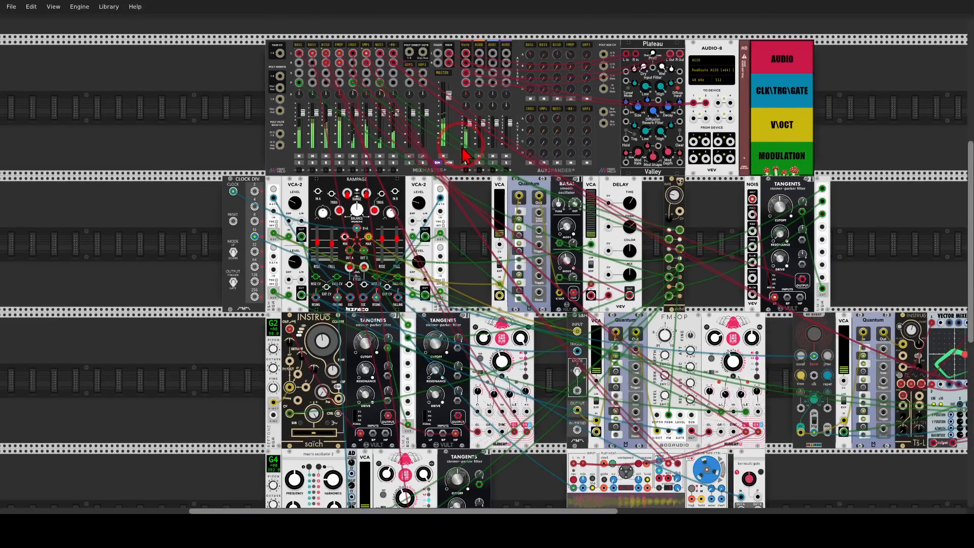
pyautogui.scroll(4, 401, 56)
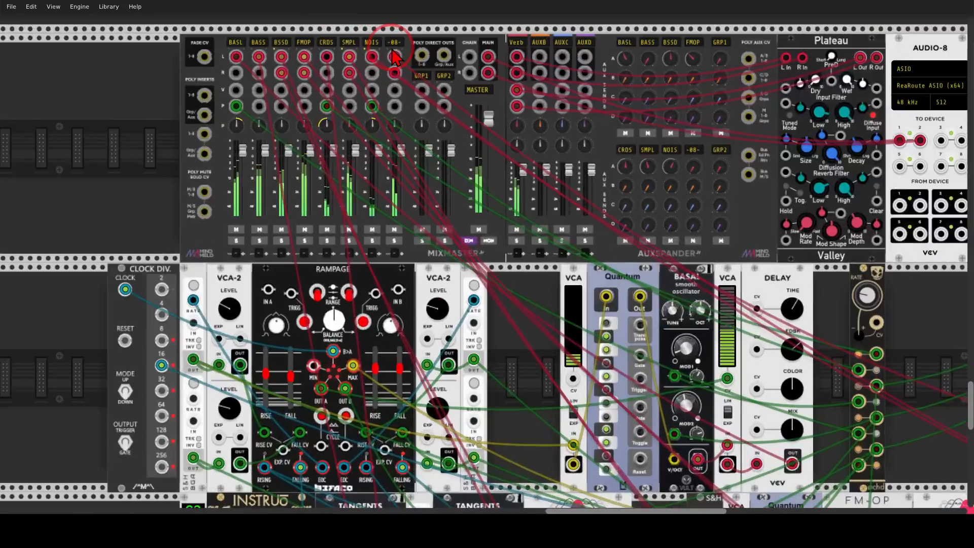
pyautogui.click(395, 41)
pyautogui.write('BRST')
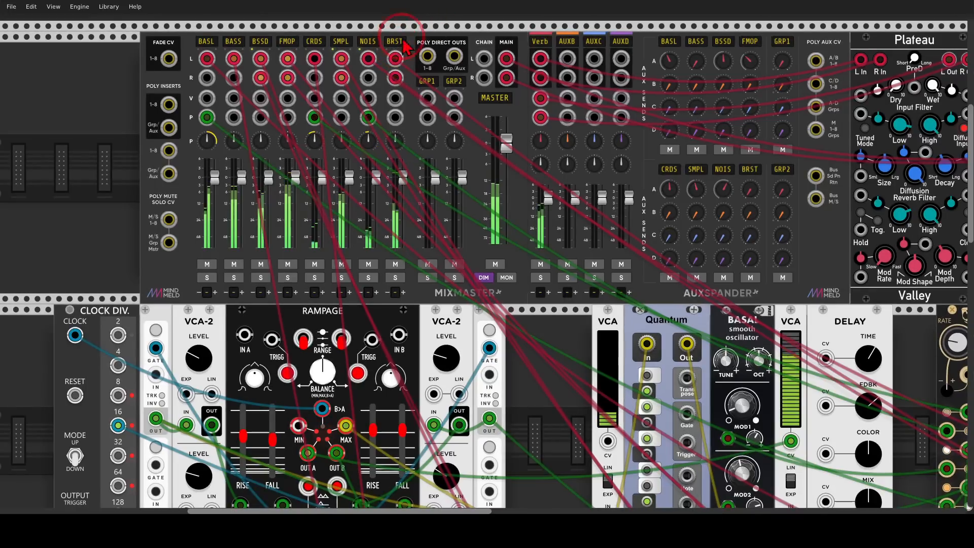
# Set the BRST track's gain to -2.4 dB and high-pass cutoff to 70 Hz, and raise its send A to the reverb
pyautogui.rightClick(396, 44)
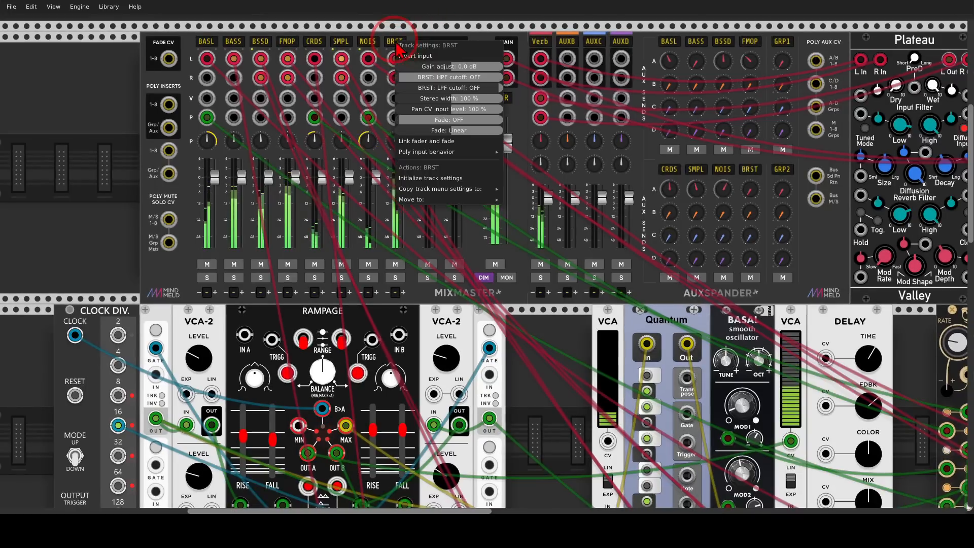
pyautogui.moveTo(439, 67); pyautogui.dragTo(470, 78)
pyautogui.click(447, 26)
pyautogui.moveTo(751, 189); pyautogui.dragTo(751, 155)
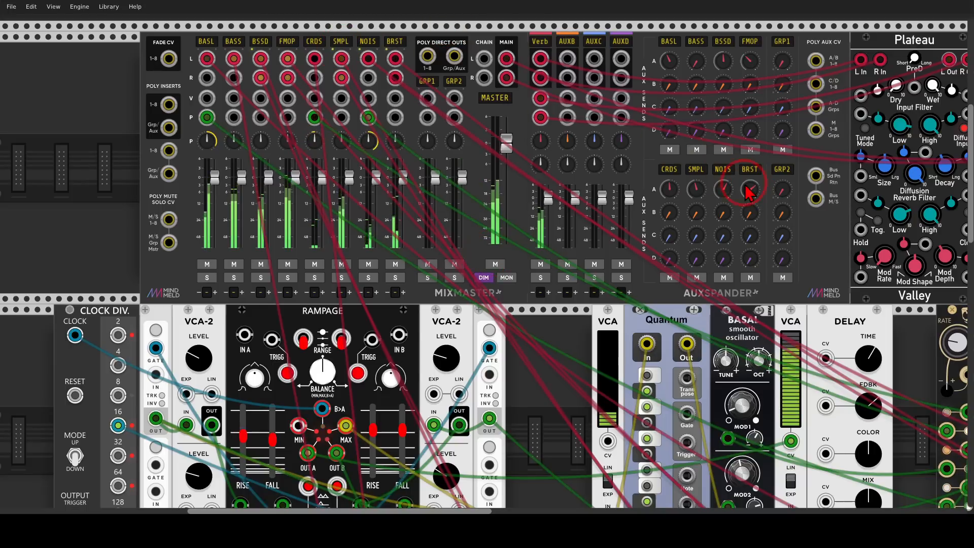
pyautogui.moveTo(751, 190); pyautogui.dragTo(751, 194)
pyautogui.click(396, 41)
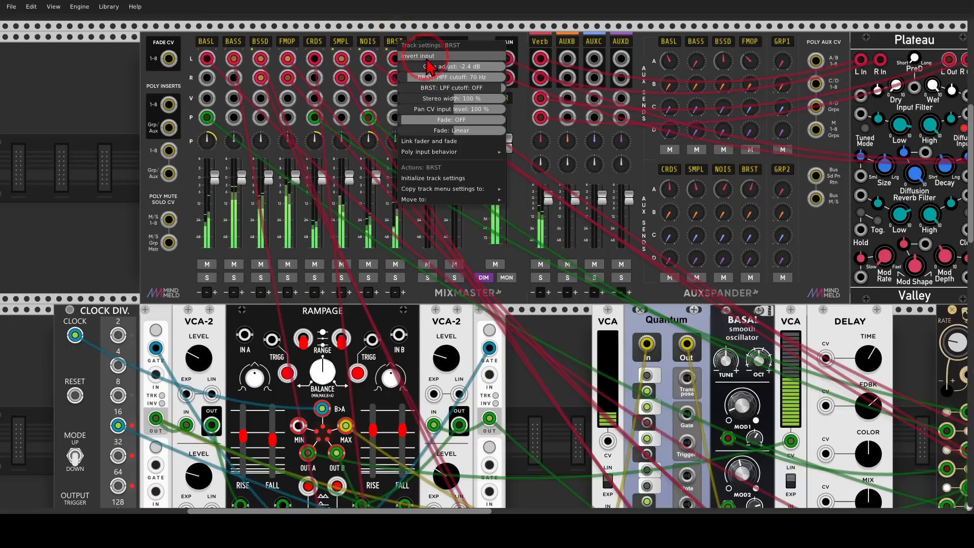
pyautogui.click(429, 27)
pyautogui.scroll(-2, 482, 119)
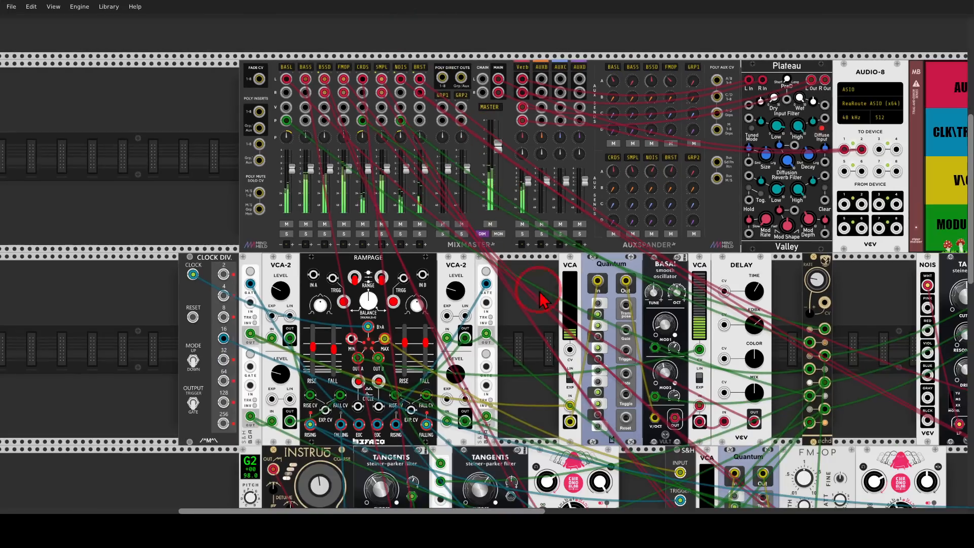
pyautogui.moveTo(541, 297); pyautogui.dragTo(447, 203)
pyautogui.scroll(-3, 458, 216)
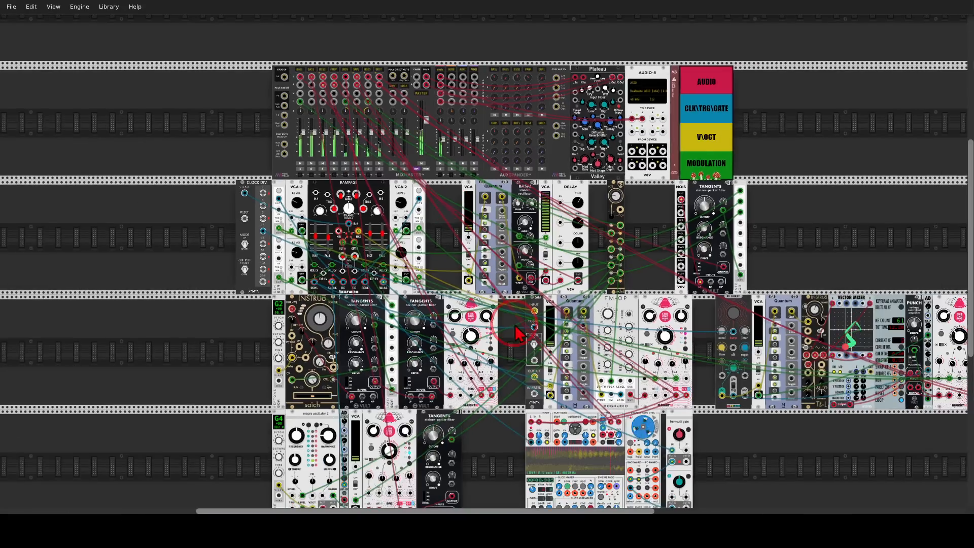
pyautogui.moveTo(519, 330); pyautogui.dragTo(444, 305)
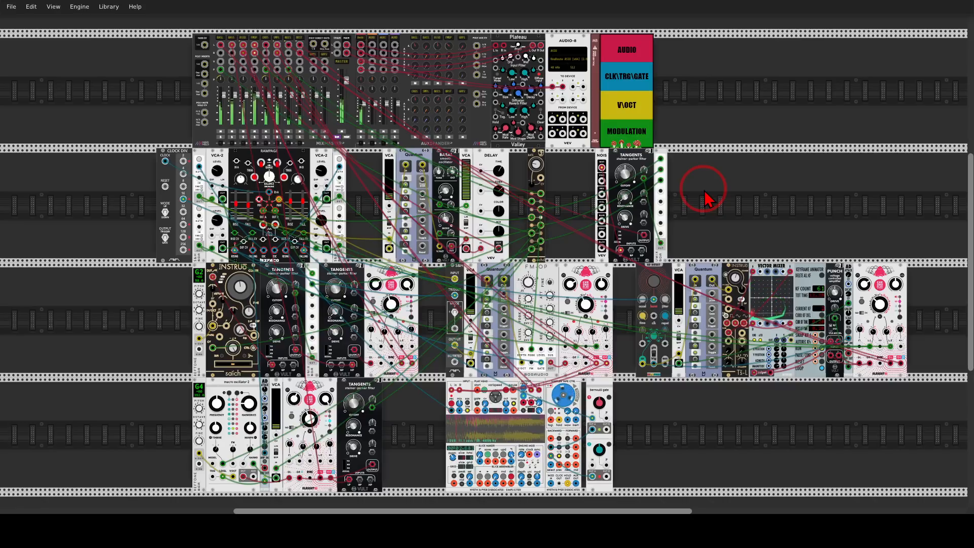
pyautogui.moveTo(304, 154)
pyautogui.mouseDown()
pyautogui.moveTo(238, 200)
pyautogui.moveTo(299, 172)
pyautogui.moveTo(293, 161)
pyautogui.mouseUp()
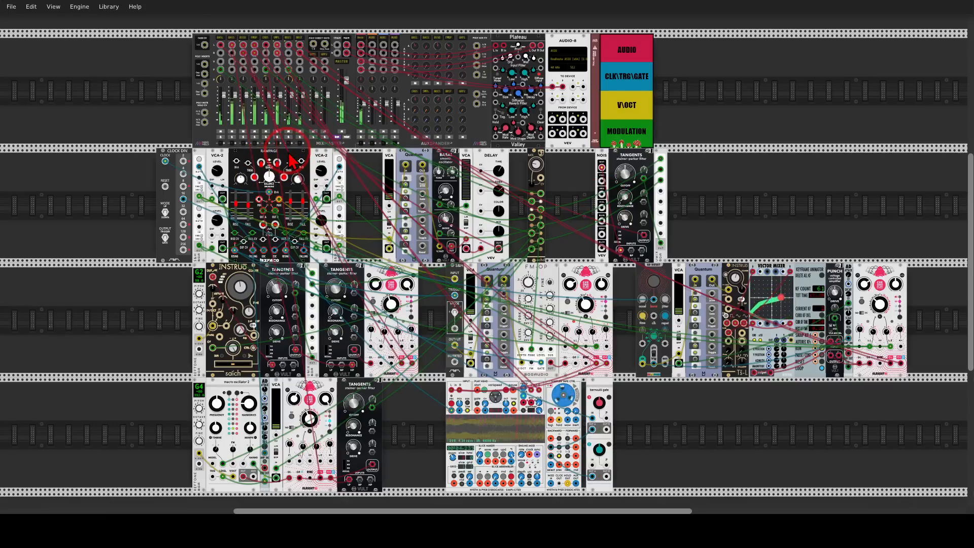